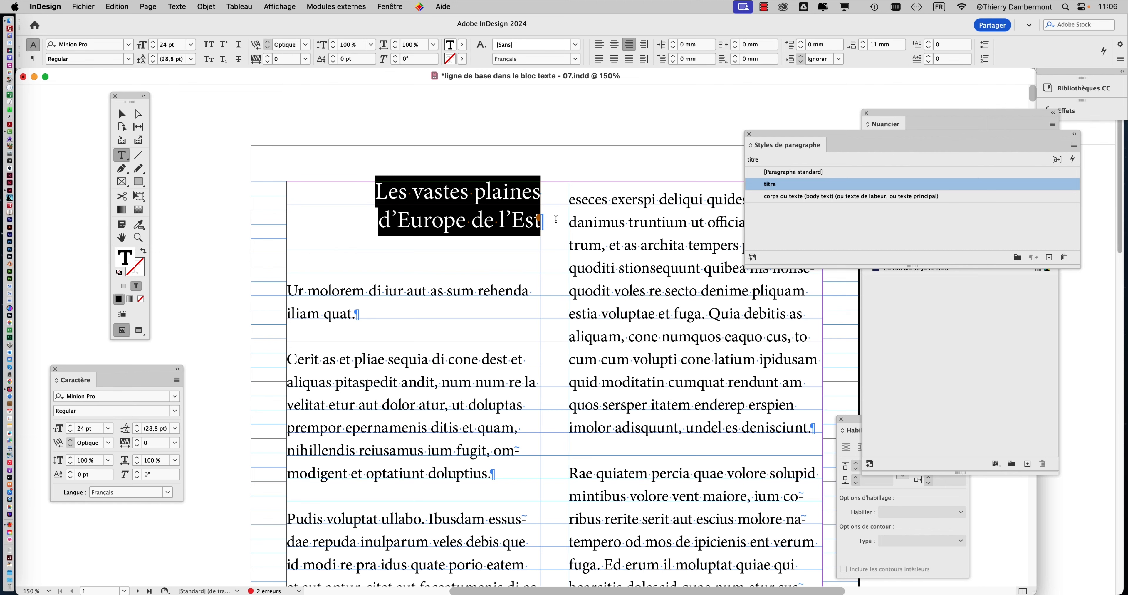
Step: Display the paragraph formatting controls and place them in the empty area beside the page, clear of the selected title
scroll(476, 221, down, 1)
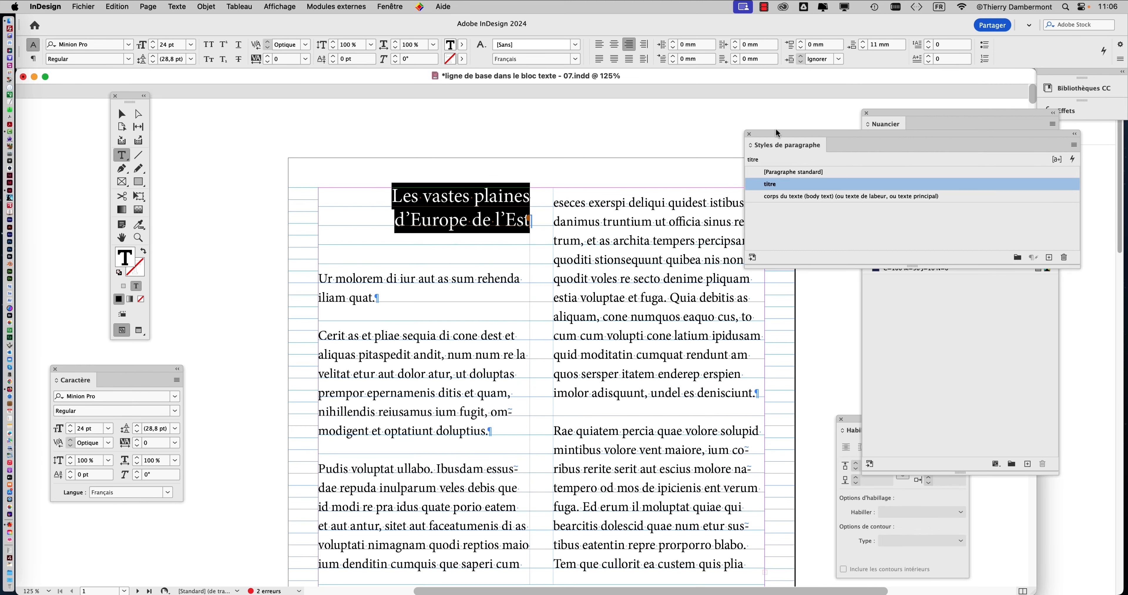
drag(776, 131, 819, 143)
scroll(648, 224, down, 1)
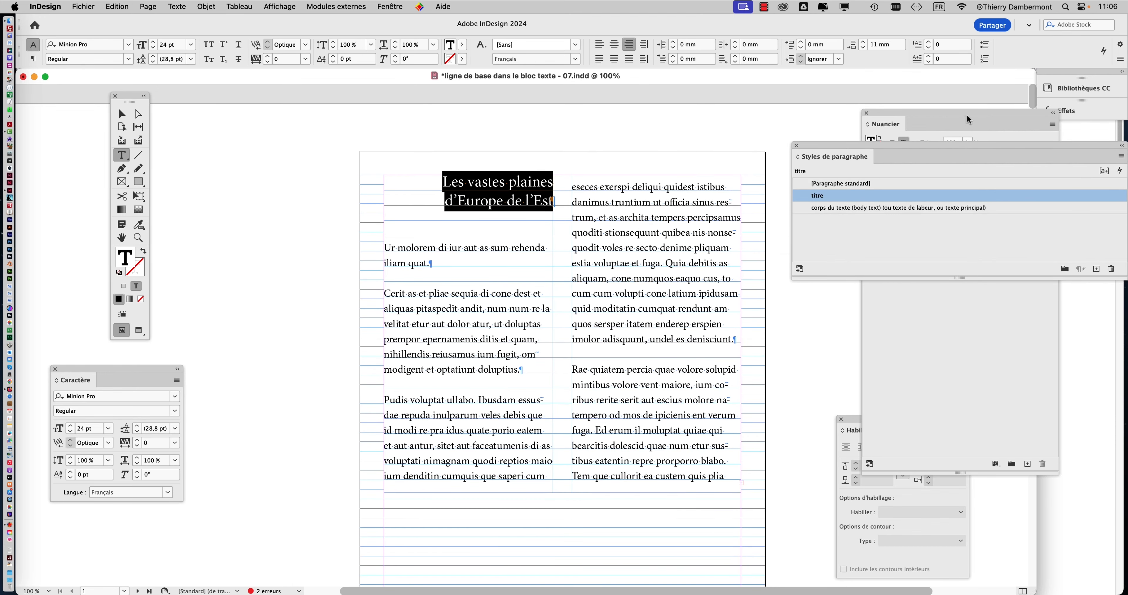
click(184, 5)
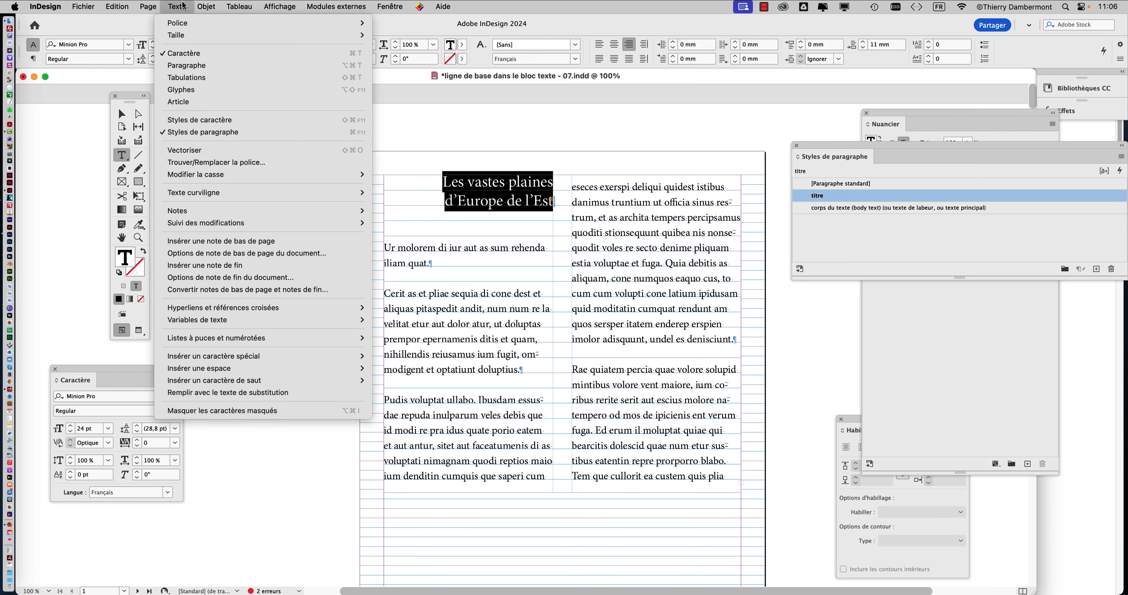
click(188, 67)
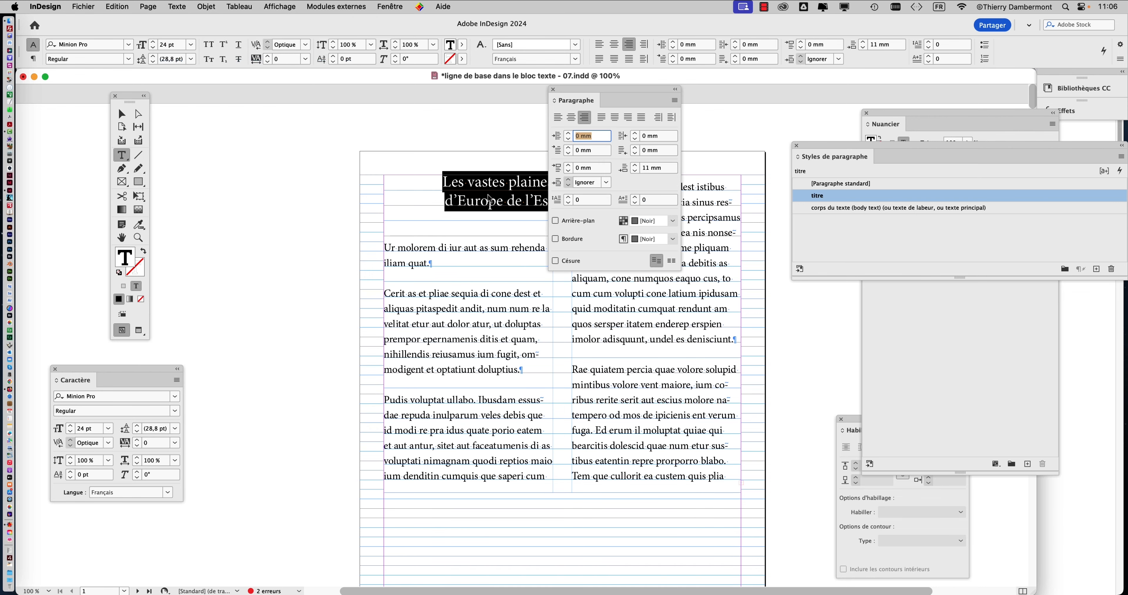
drag(598, 88, 240, 114)
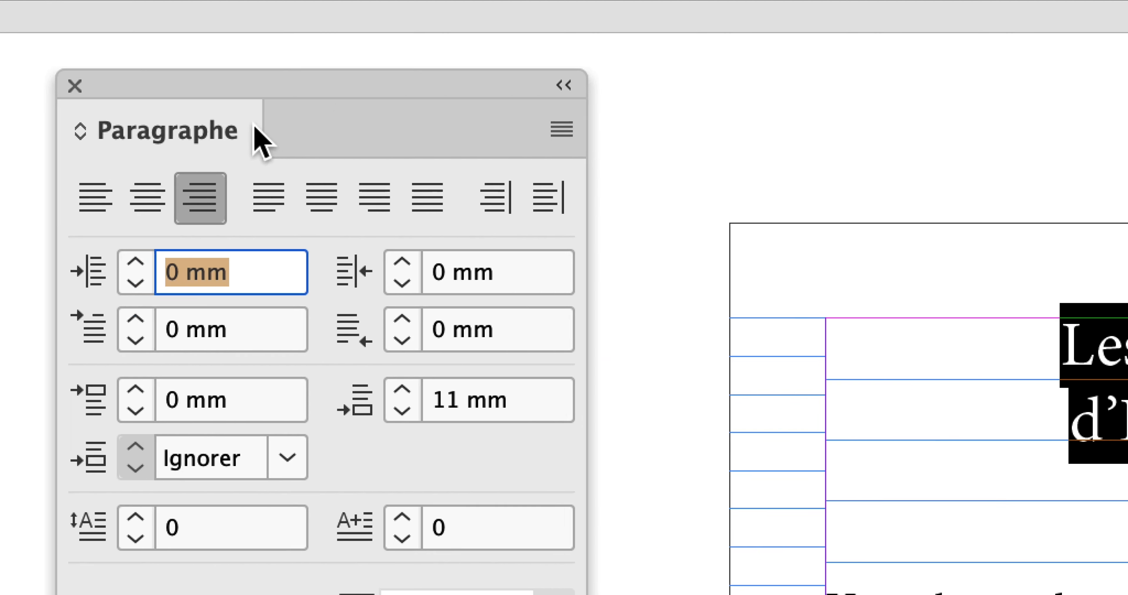
Step: Set the selected title's paragraph layout to Etendue de colonnes across Tout columns, comparing it with the preview on and off
click(562, 129)
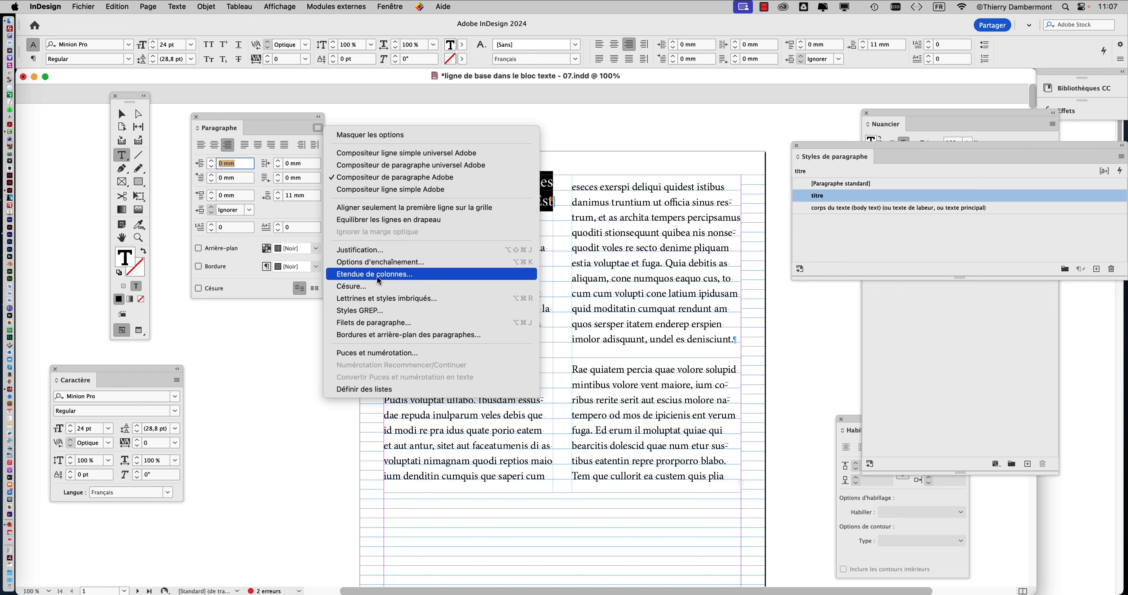
click(377, 277)
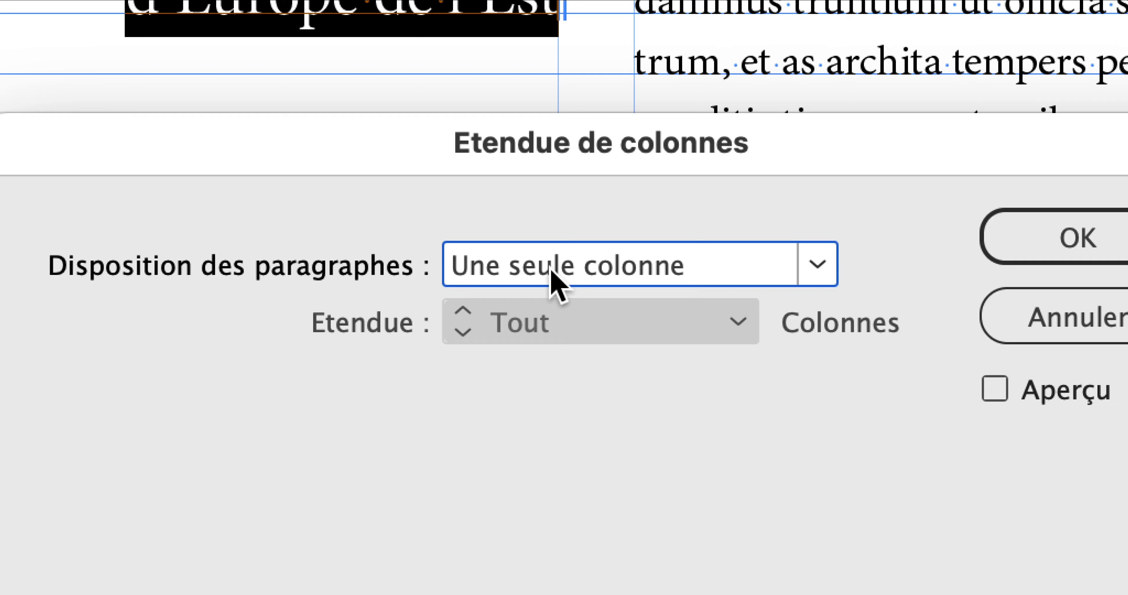
click(553, 280)
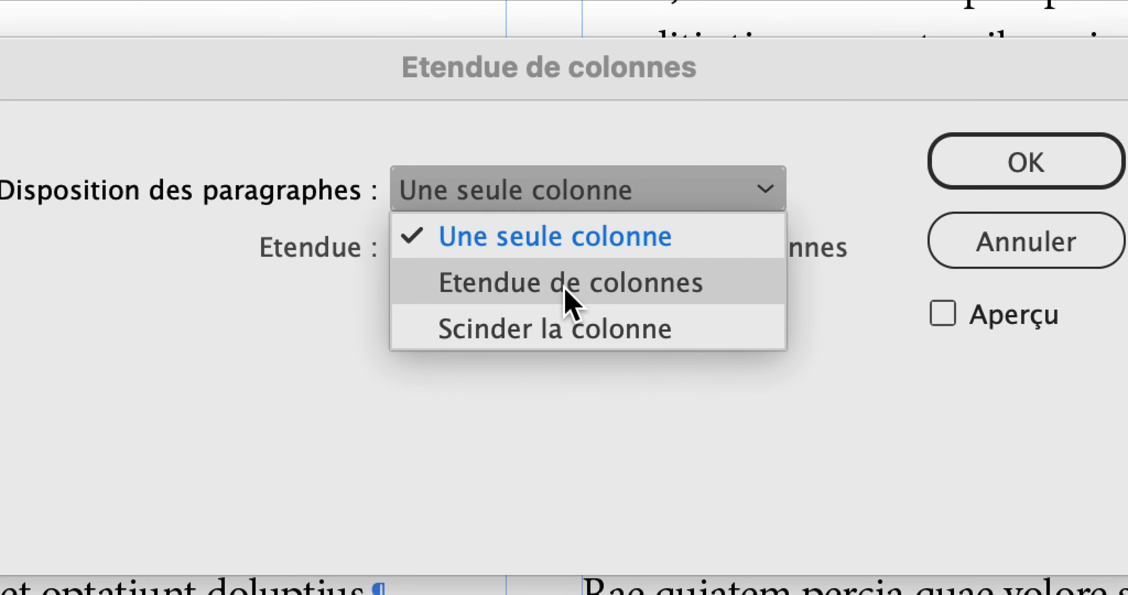
click(566, 290)
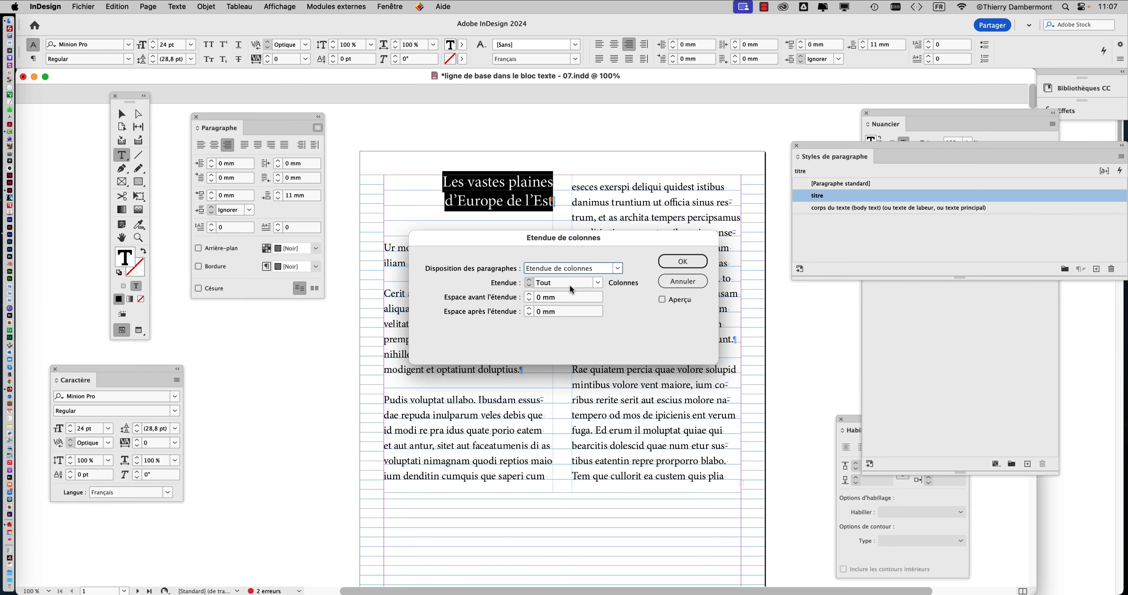
click(662, 300)
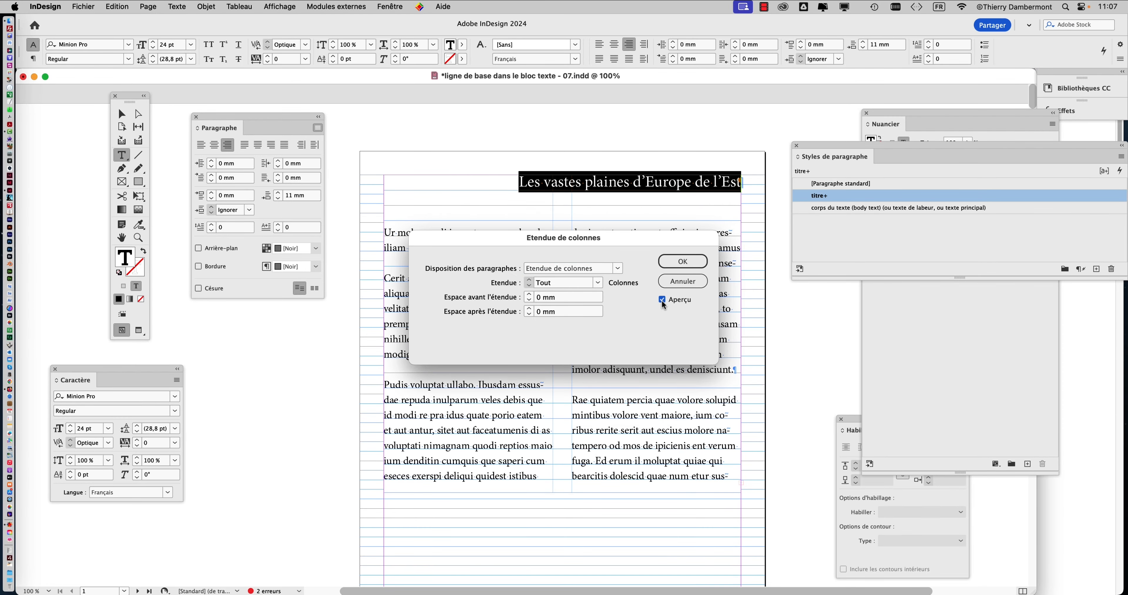
click(662, 299)
click(661, 300)
drag(641, 243, 630, 312)
click(648, 368)
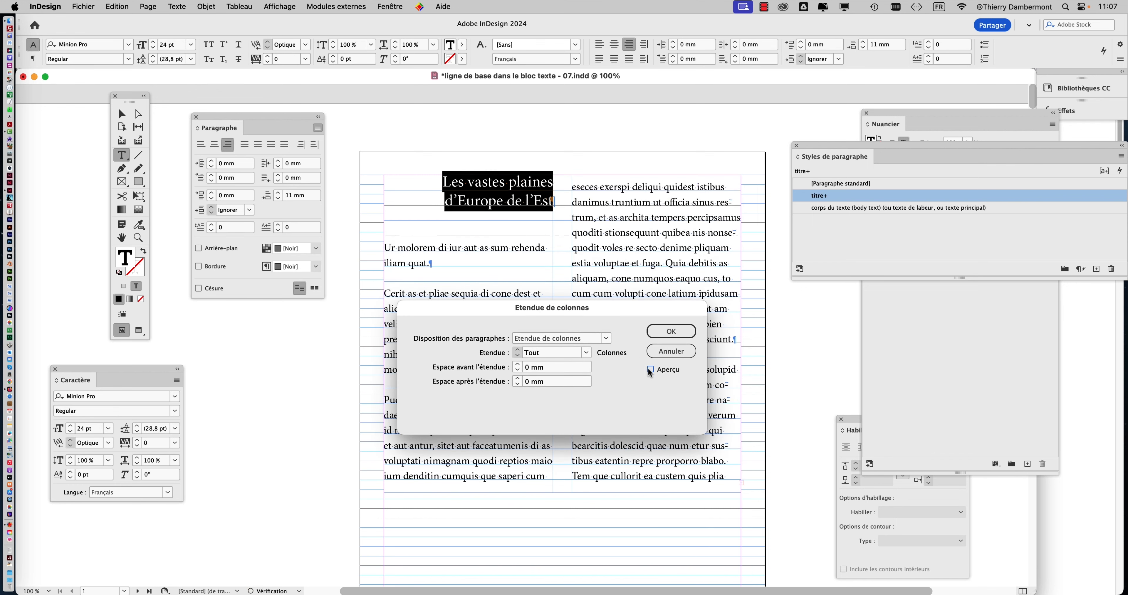
click(648, 368)
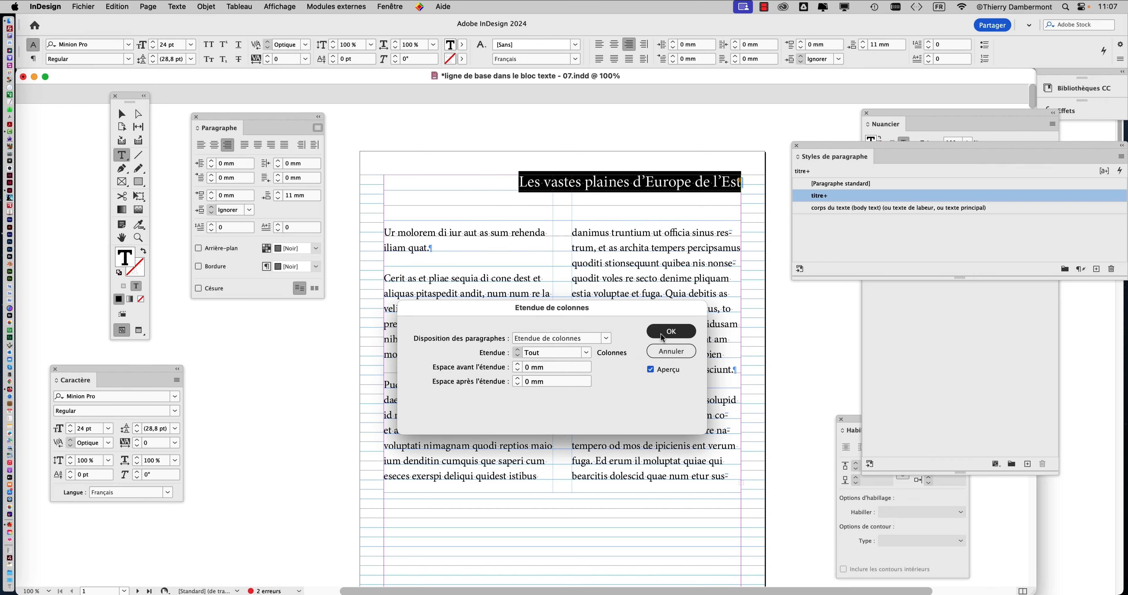
click(670, 332)
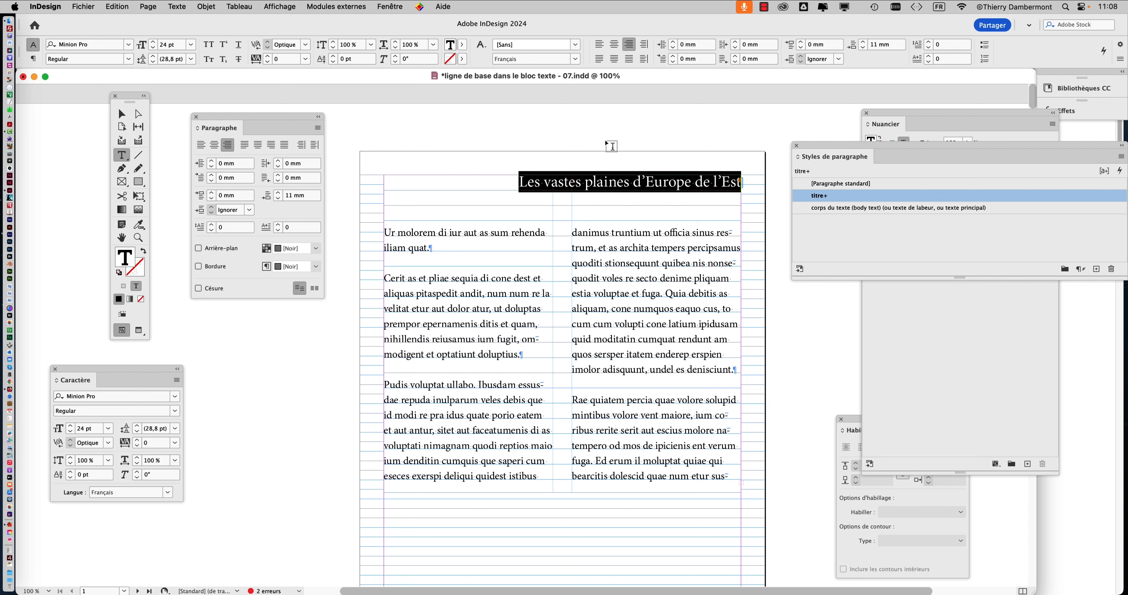
Step: Increase the selected title's font size to 40 pt and park the character controls away from the page
drag(137, 366, 810, 127)
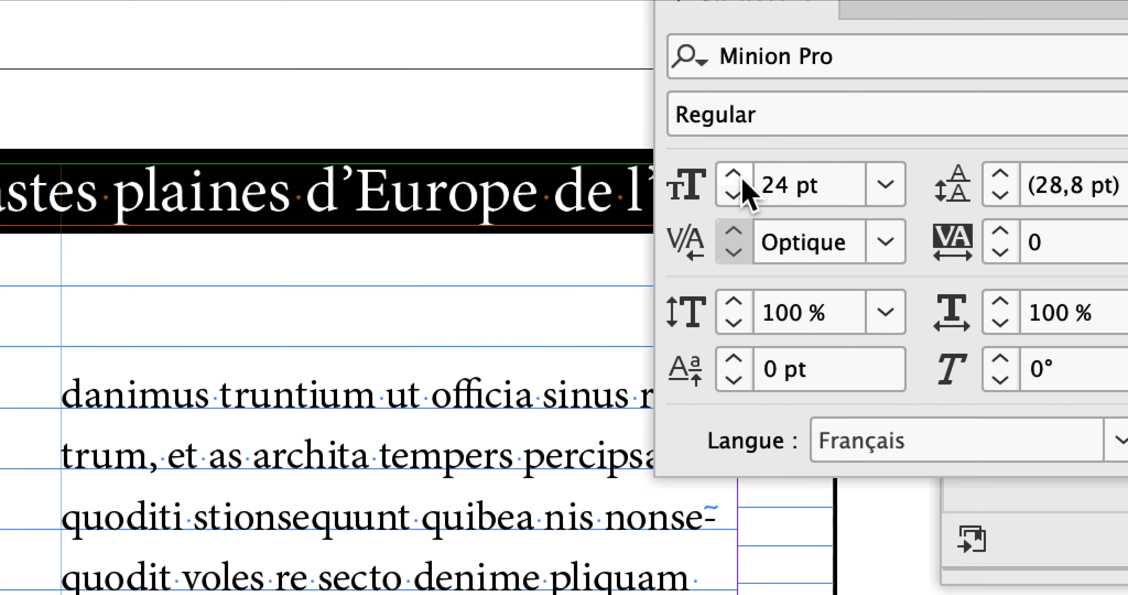
click(743, 179)
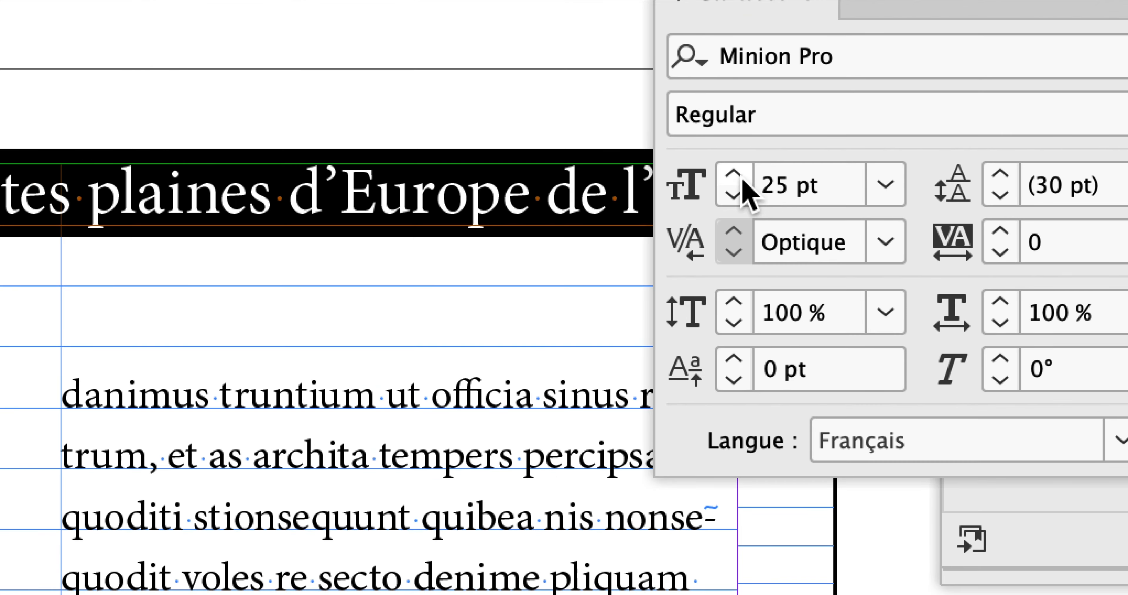
click(743, 178)
click(743, 179)
click(743, 179)
click(743, 179)
click(742, 178)
click(743, 179)
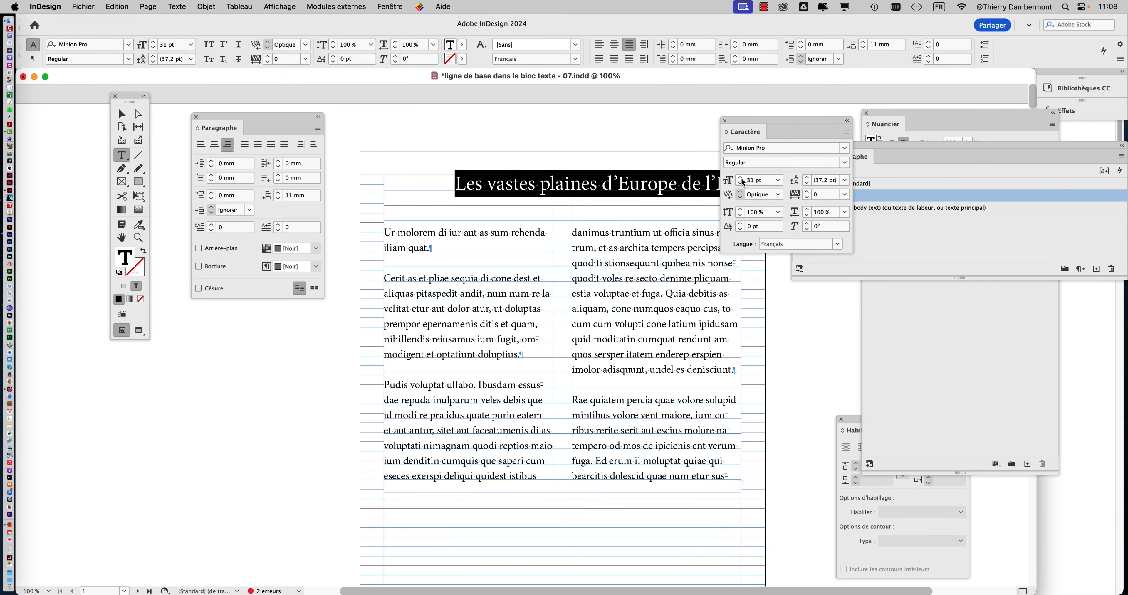
click(743, 178)
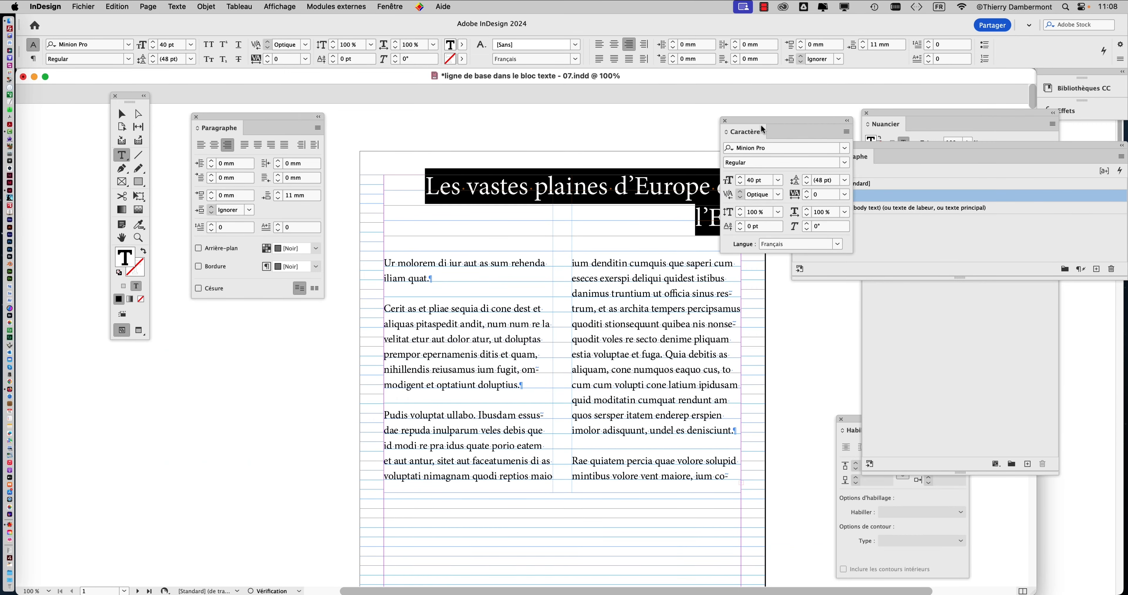
drag(761, 124, 817, 97)
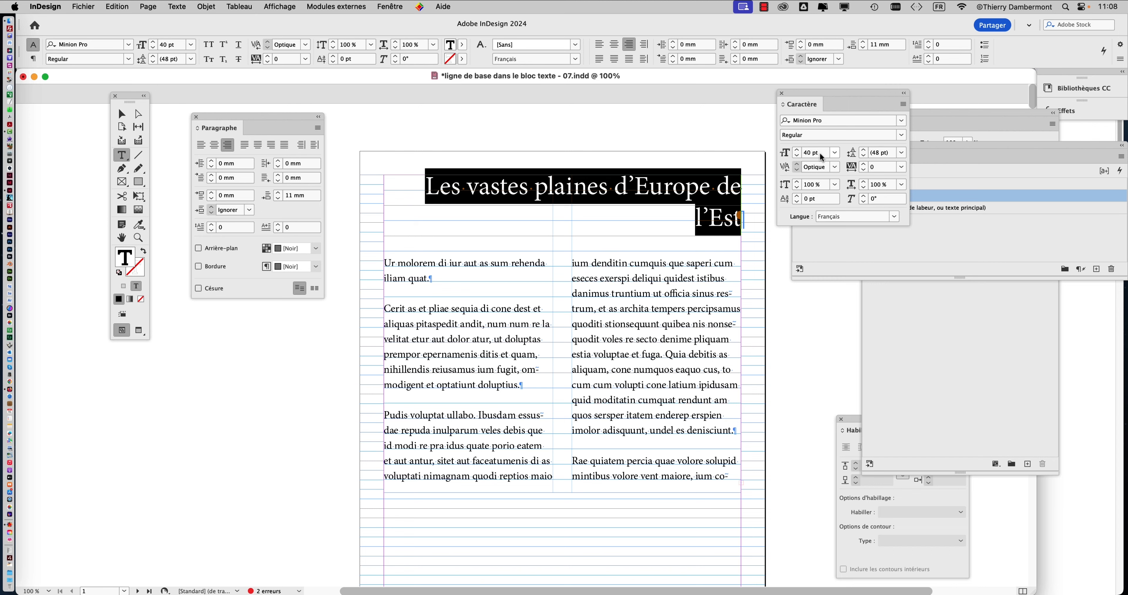
drag(810, 92, 239, 333)
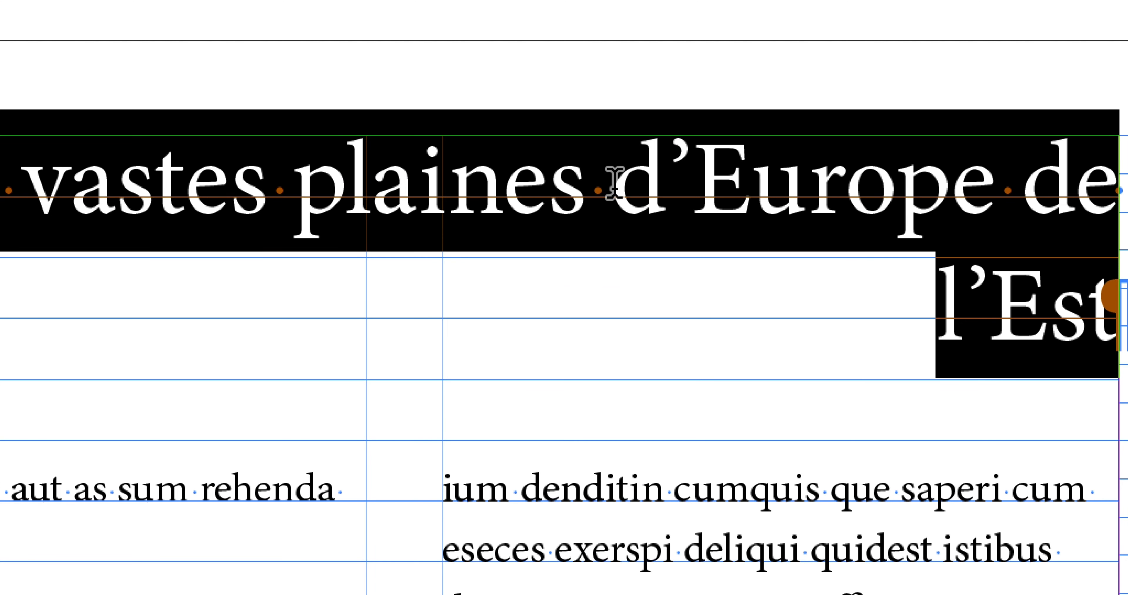
Step: Try a forced line break before “d’Europe” in the title and remove it again
click(613, 181)
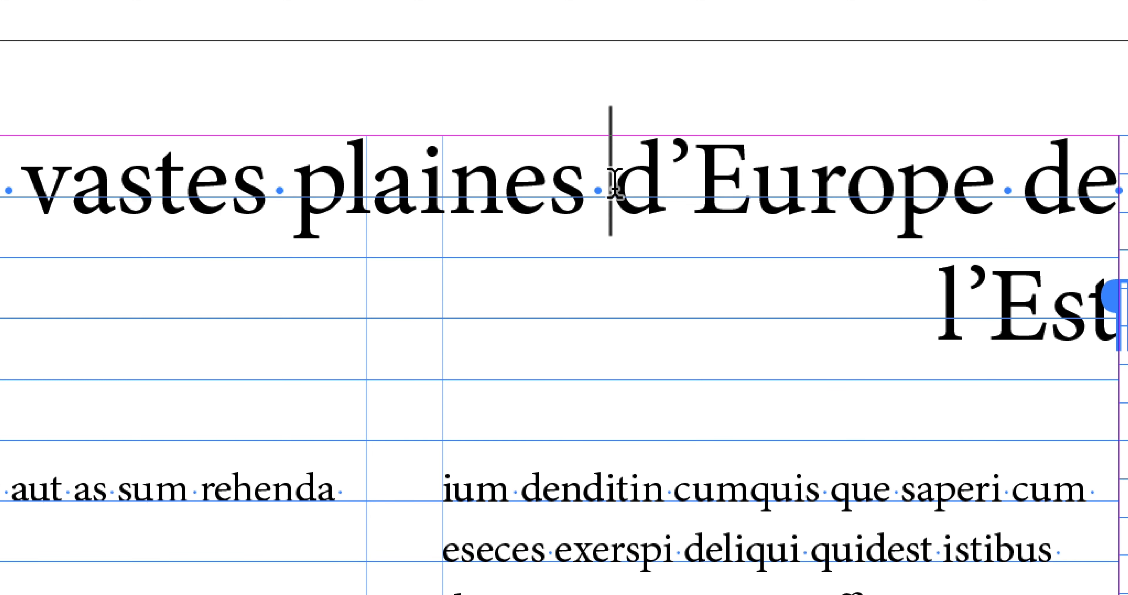
key(shift+Return)
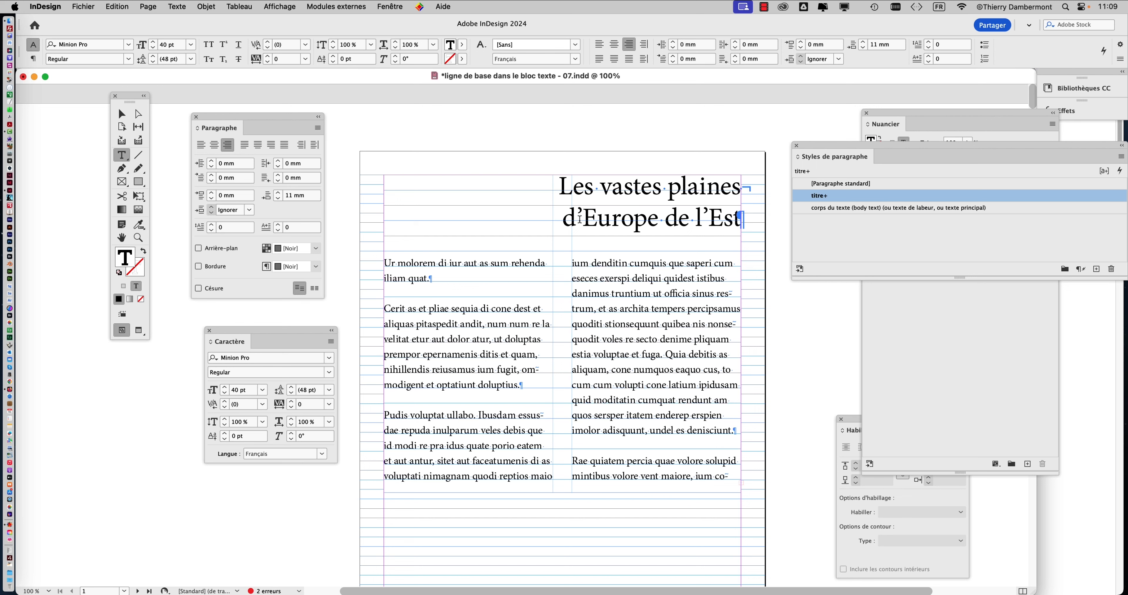
key(BackSpace)
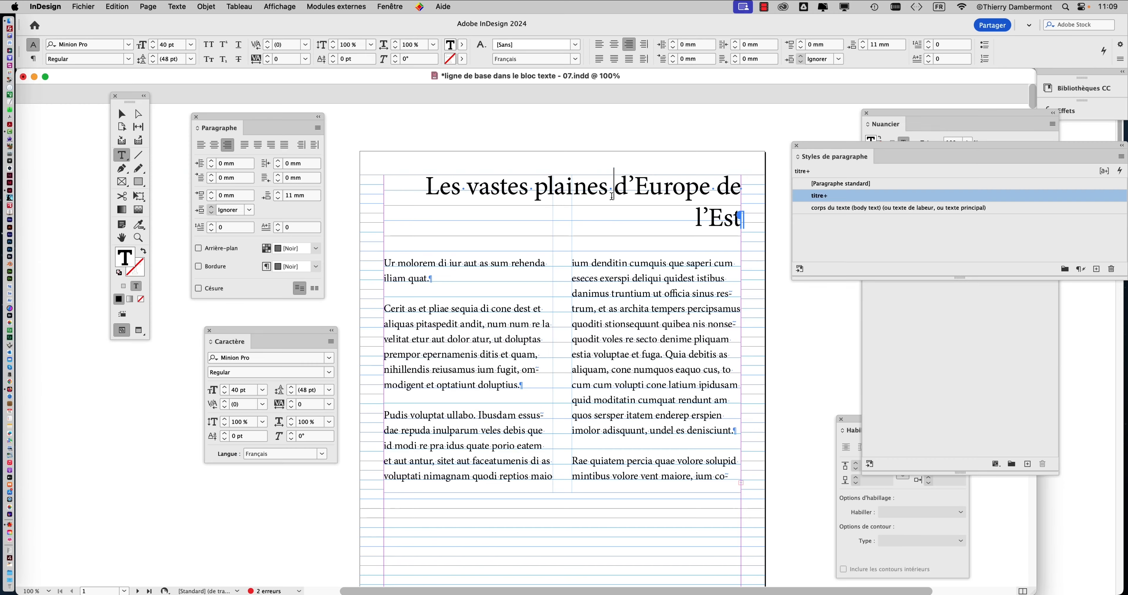
Step: Turn on Equilibrer les lignes en drapeau for the title paragraph and check that the option is active
click(318, 129)
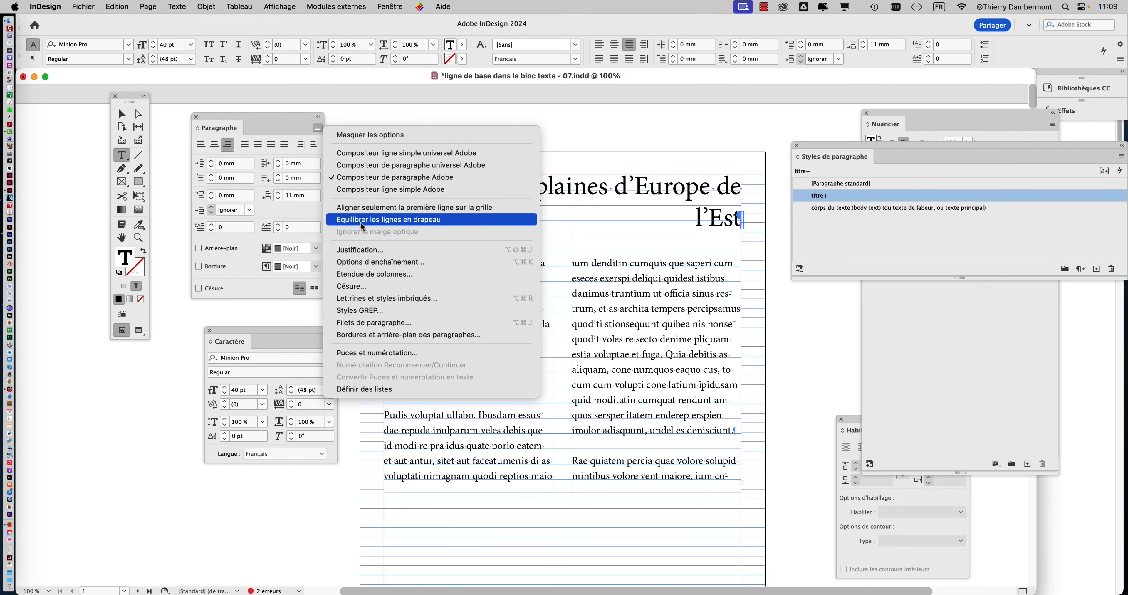
click(351, 202)
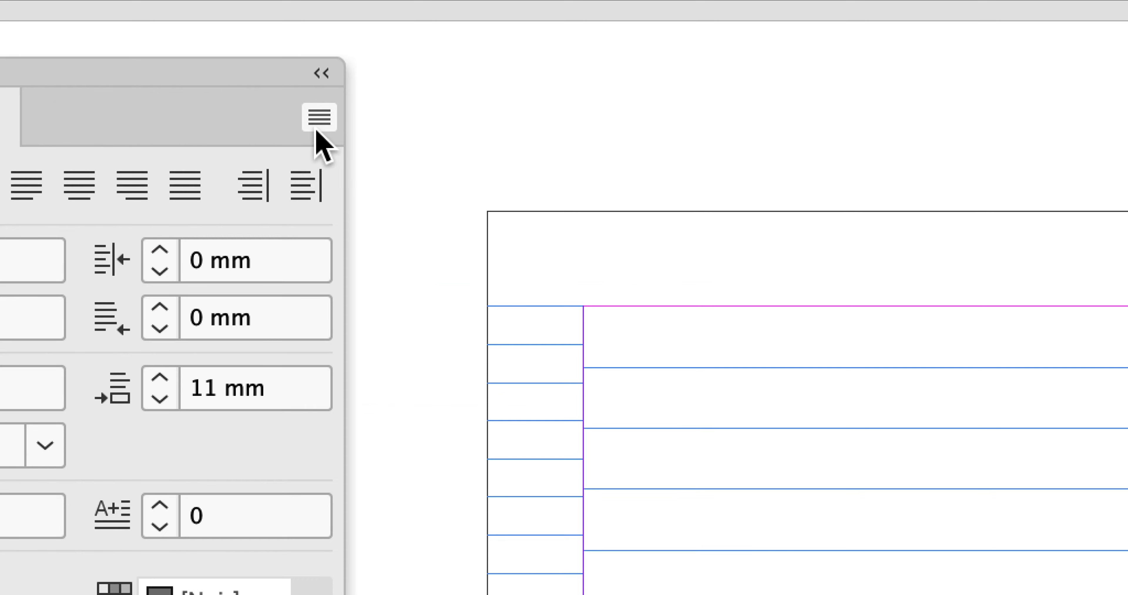
click(312, 118)
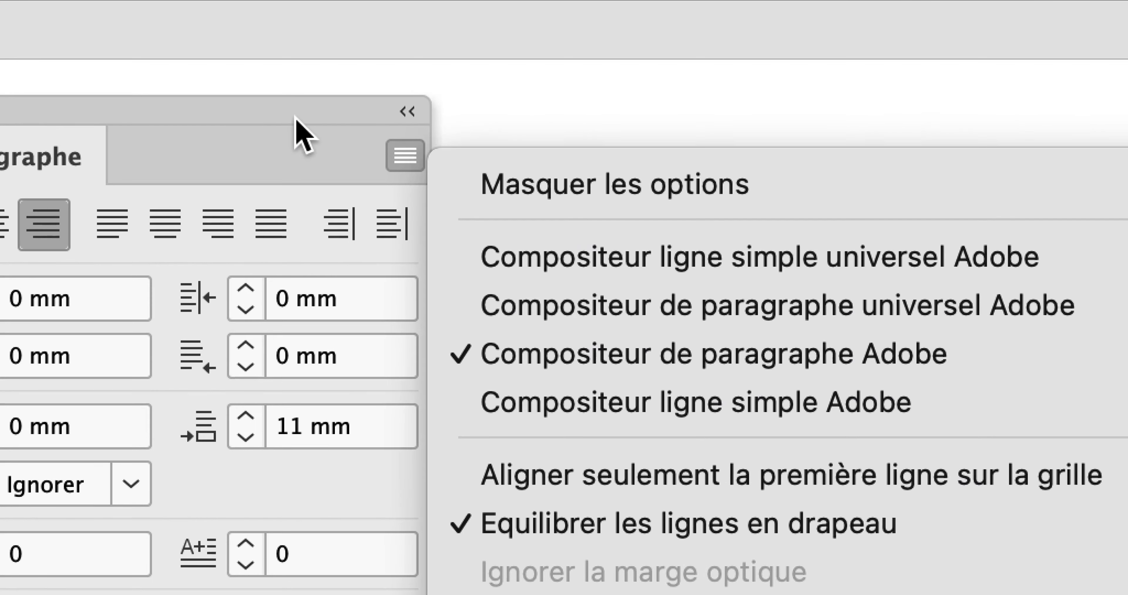
click(296, 119)
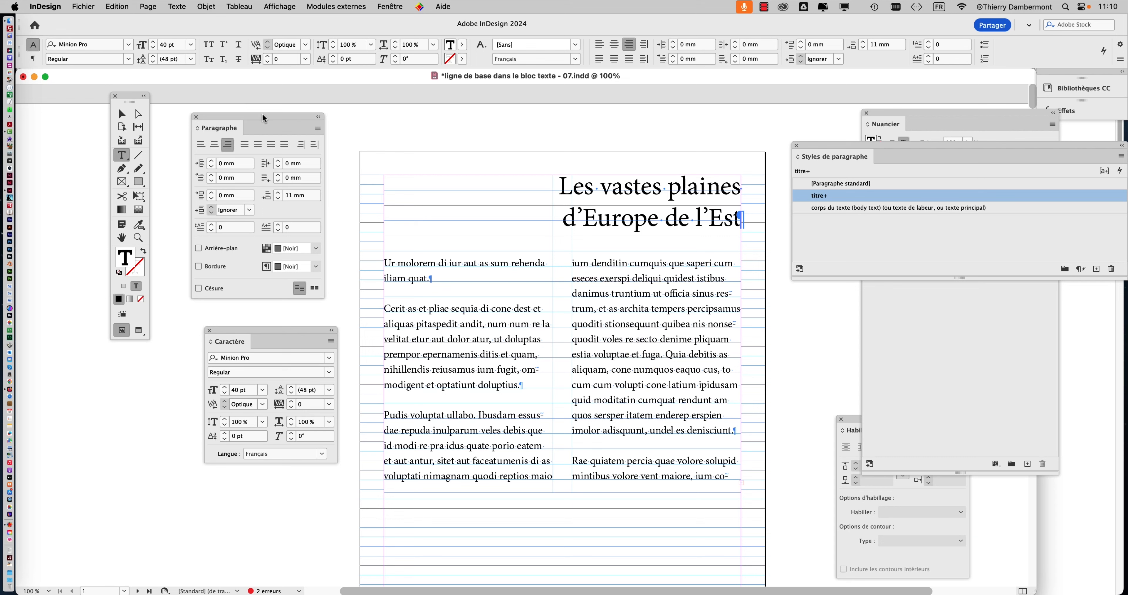
Step: Examine which composer the body paragraph starting with “Cerit as et” uses in its paragraph options
drag(183, 102, 169, 68)
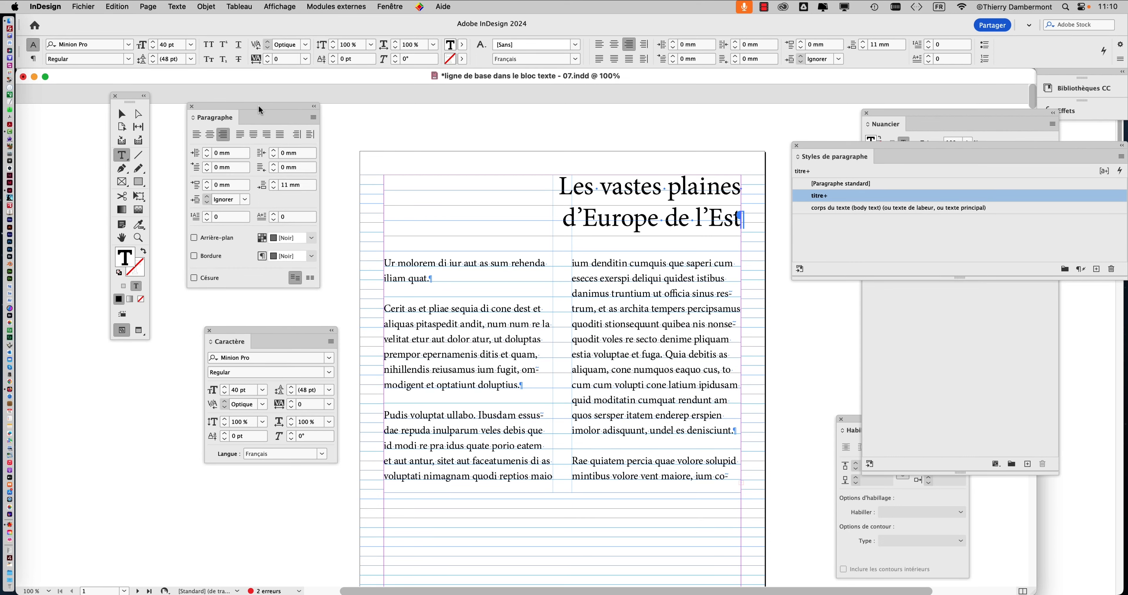
drag(259, 109, 650, 112)
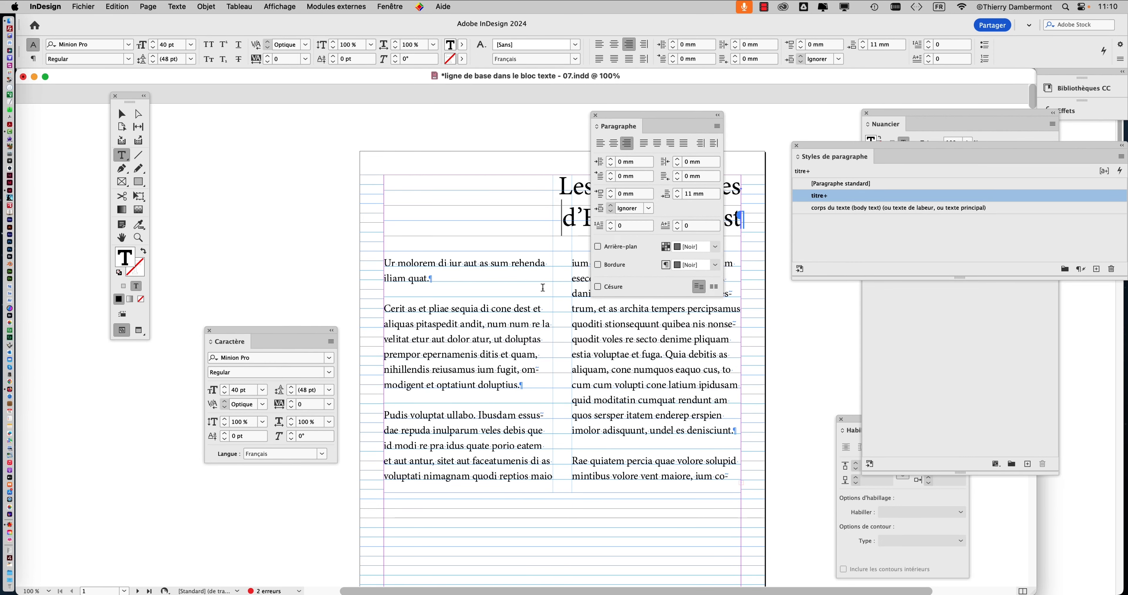
scroll(507, 295, down, 3)
click(481, 267)
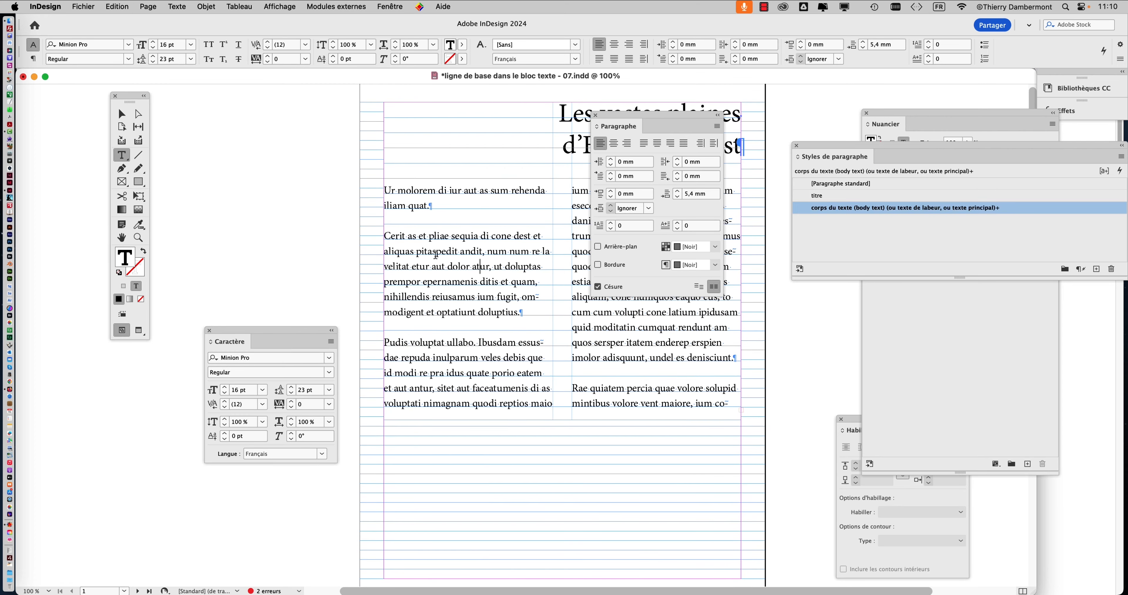
drag(605, 114, 588, 189)
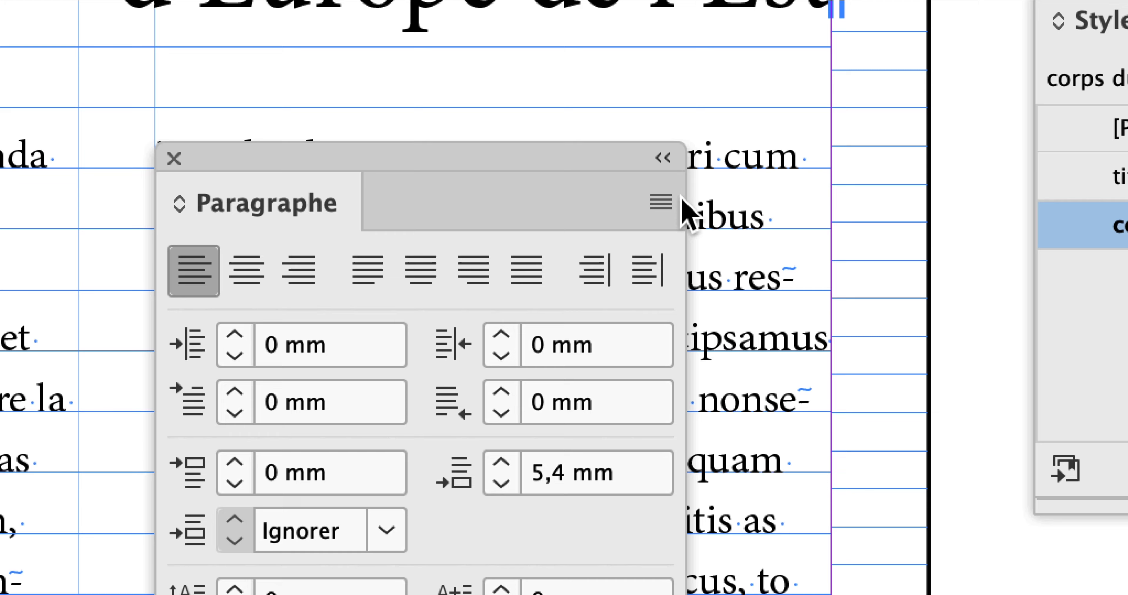
click(663, 203)
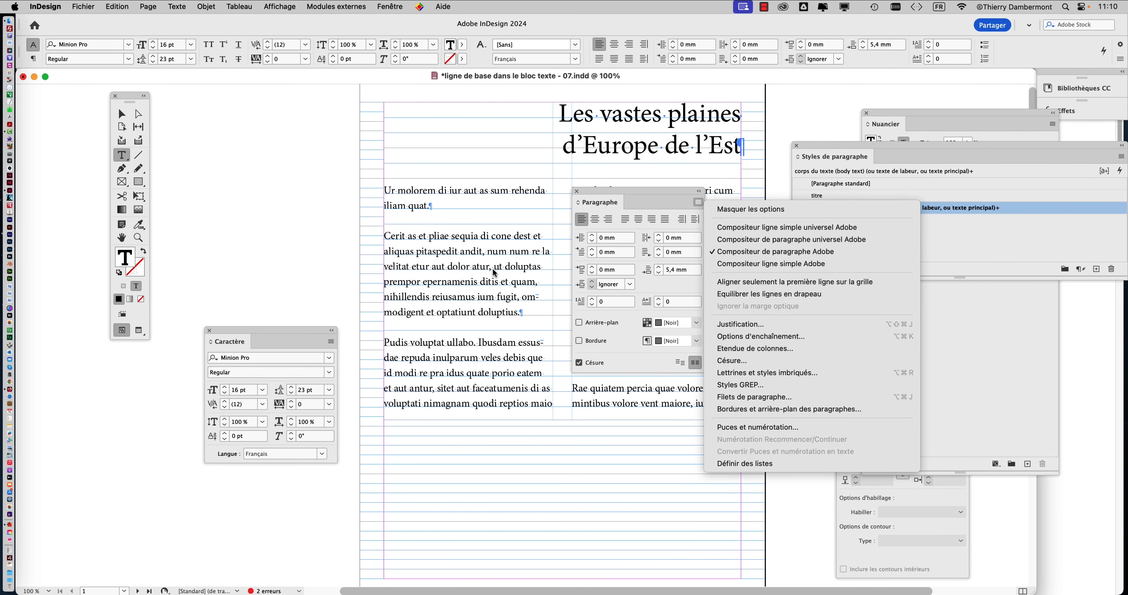
click(492, 293)
click(601, 189)
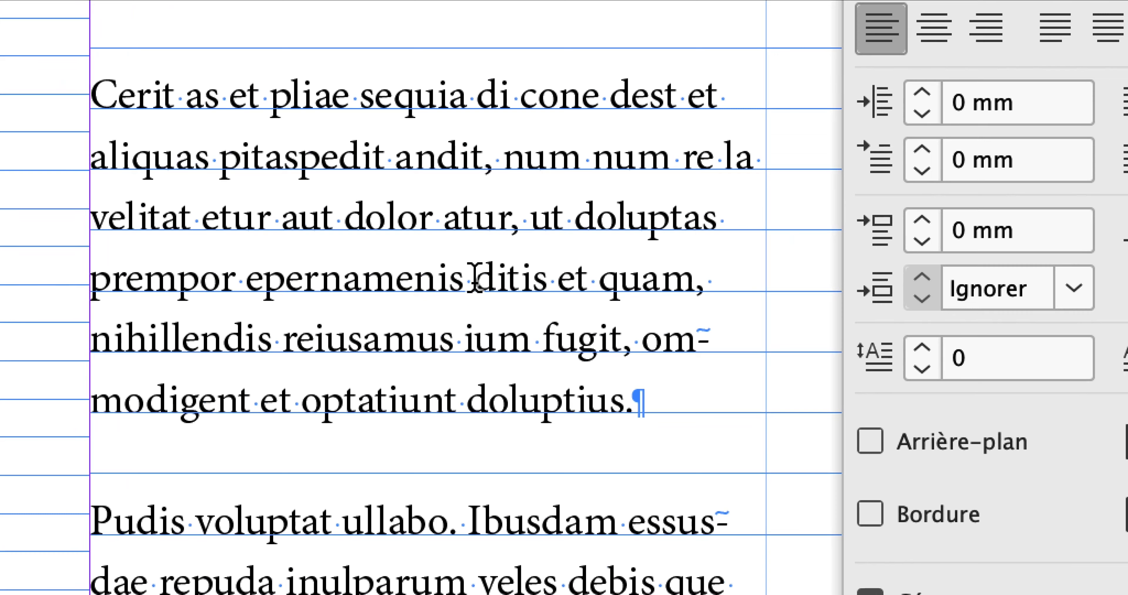
Step: Try inserting the filler letters “hjjh” before “ditis” in the “Cerit as et” paragraph and remove them again
click(456, 285)
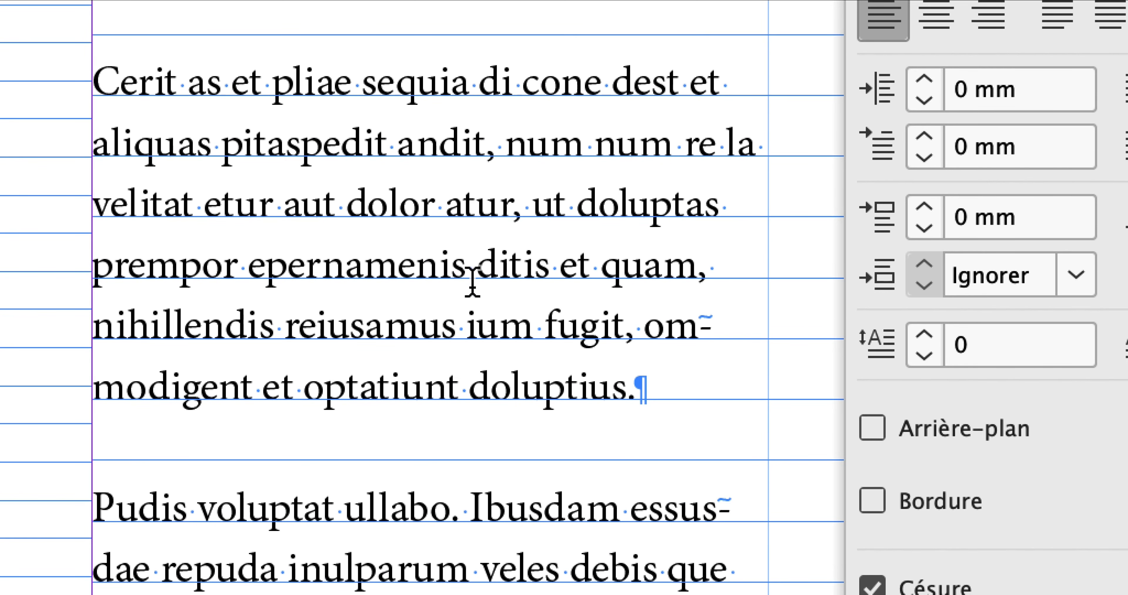
text(hjjh)
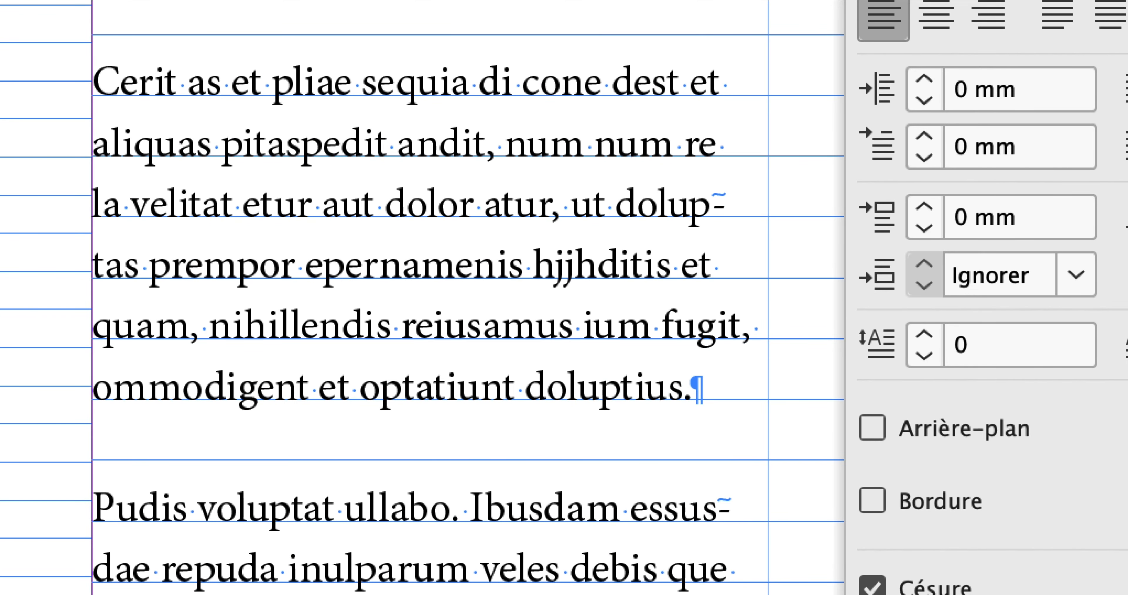
key(BackSpace)
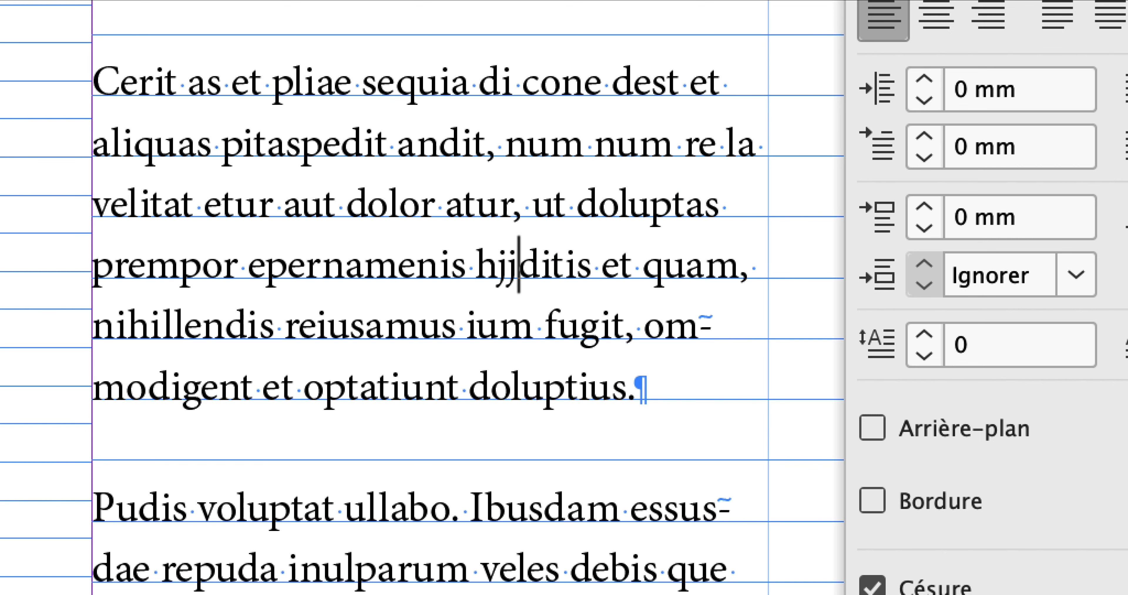
key(BackSpace)
key(BackSpace)
key(BackSpace)
Step: Insert the filler text “kjkh kj” directly before “ditis” in the “Cerit as et” paragraph
text(kjk)
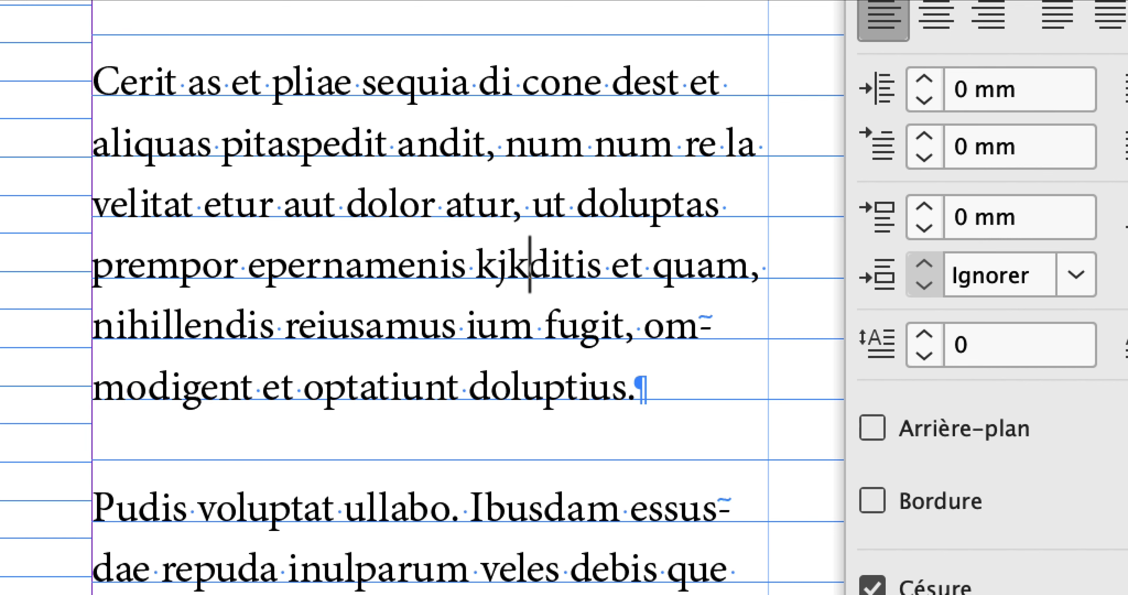
text(h khkh)
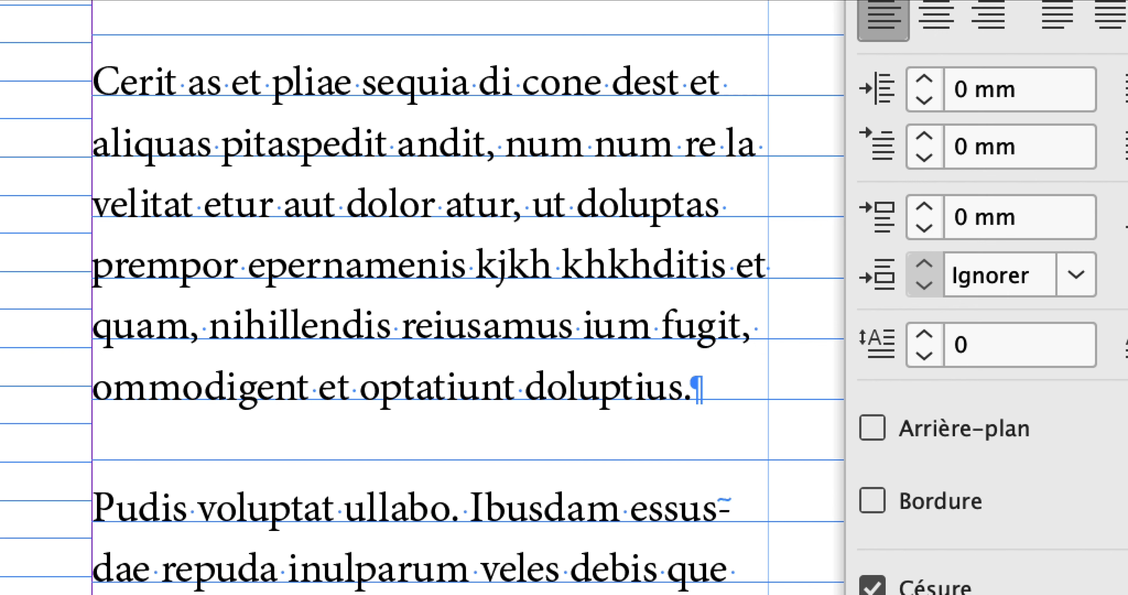
key(BackSpace)
key(BackSpace)
key(BackSpace)
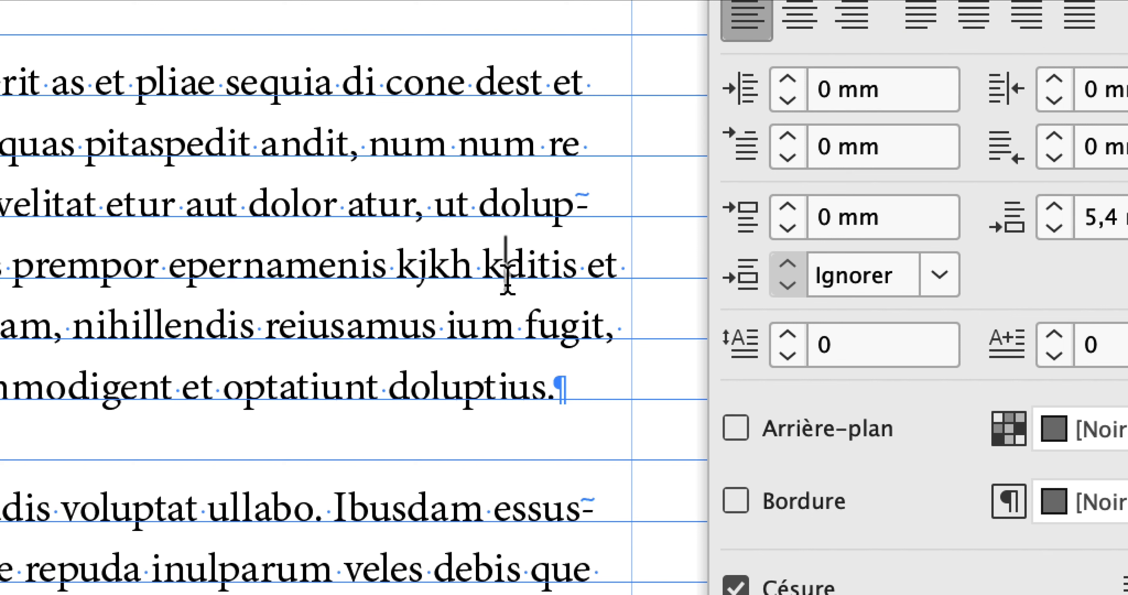
text(j)
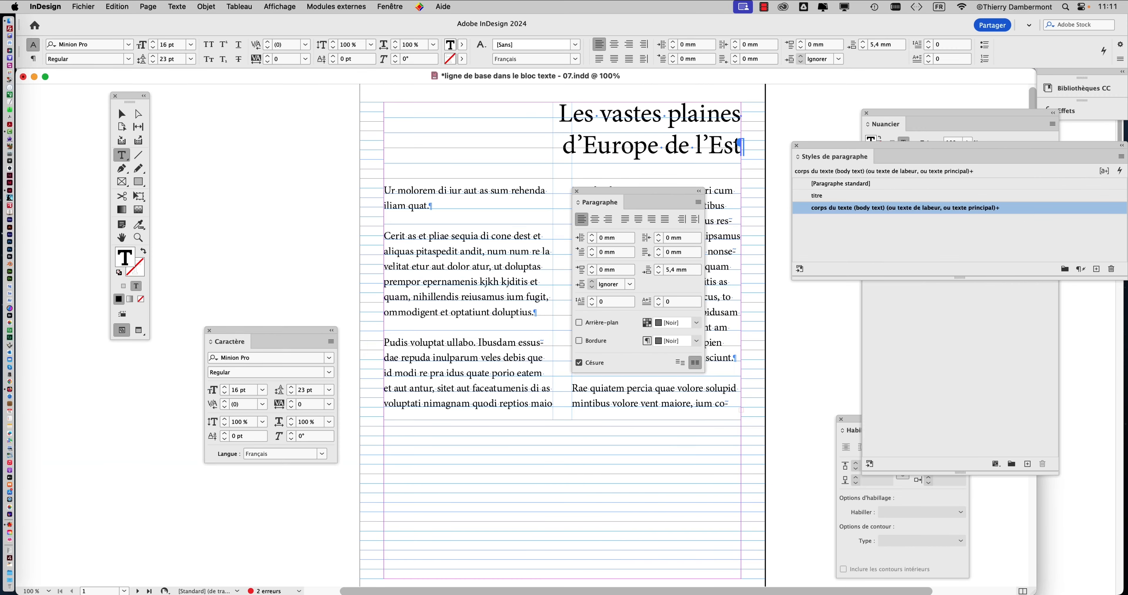
Step: Move the paragraph controls away from the second column and insert a forced line break after “saperi” there
drag(635, 191, 635, 171)
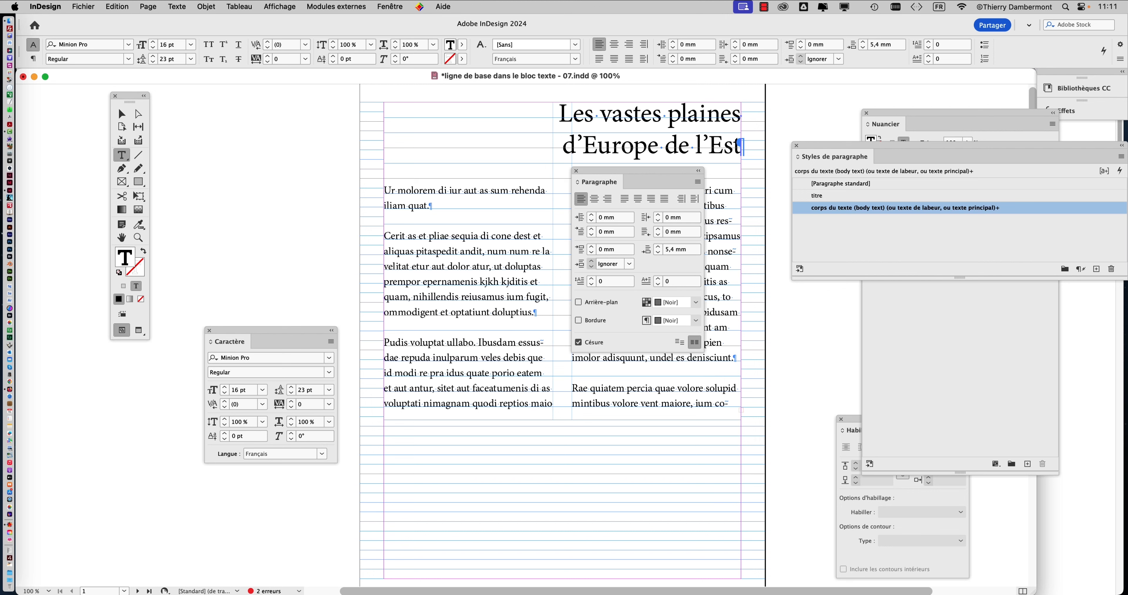
drag(635, 171, 722, 146)
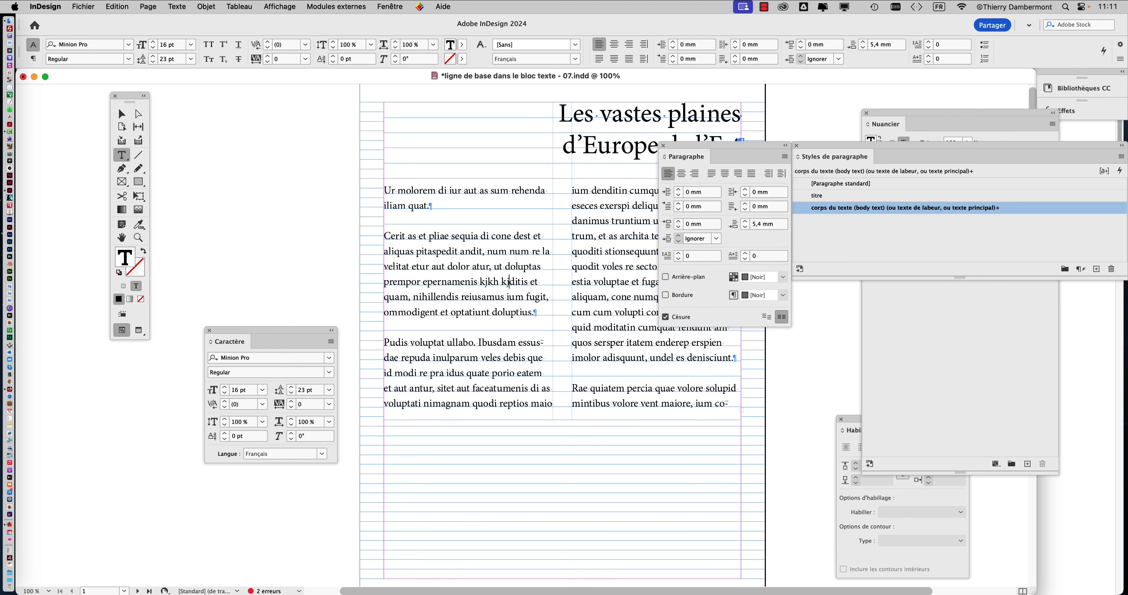
scroll(534, 337, right, 5)
scroll(534, 337, down, 2)
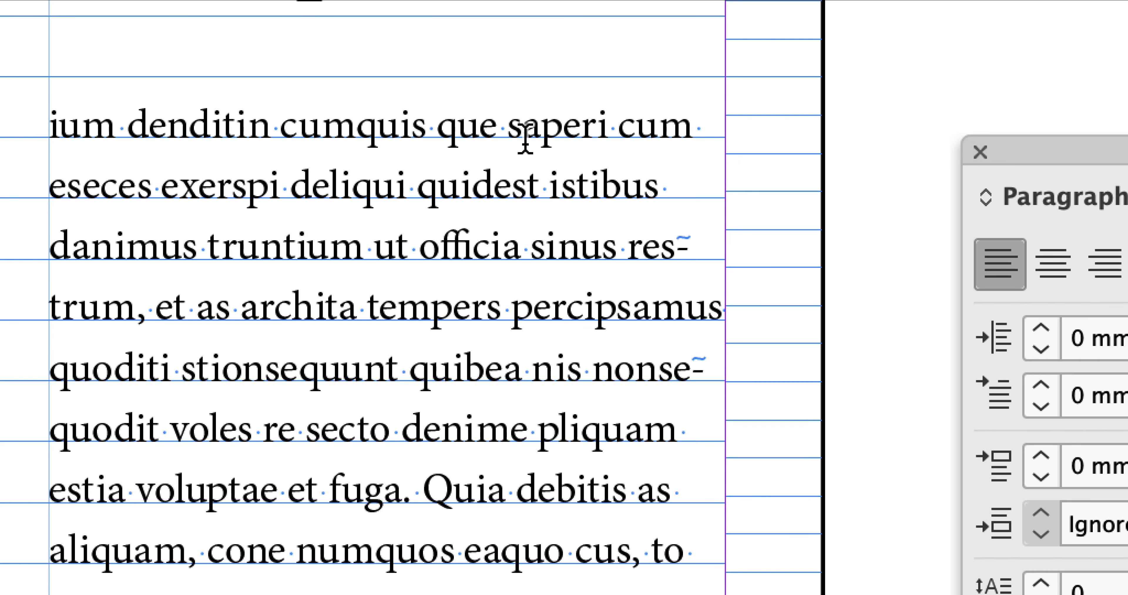
key(shift+Return)
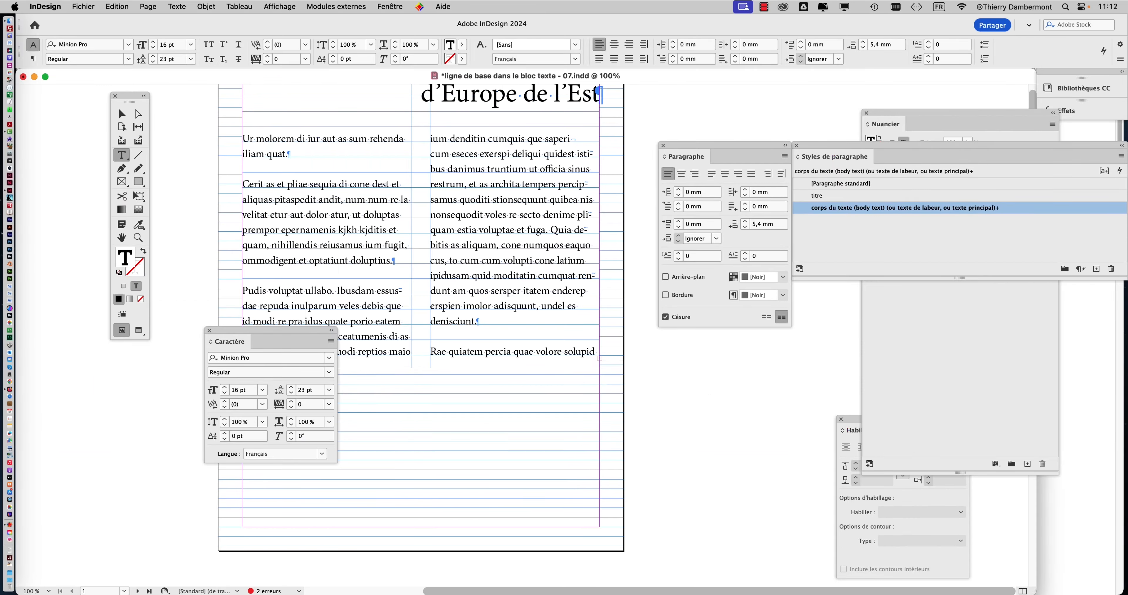
Step: Examine the composer choices in the paragraph options for the second-column paragraph containing the forced line break
drag(722, 145, 652, 146)
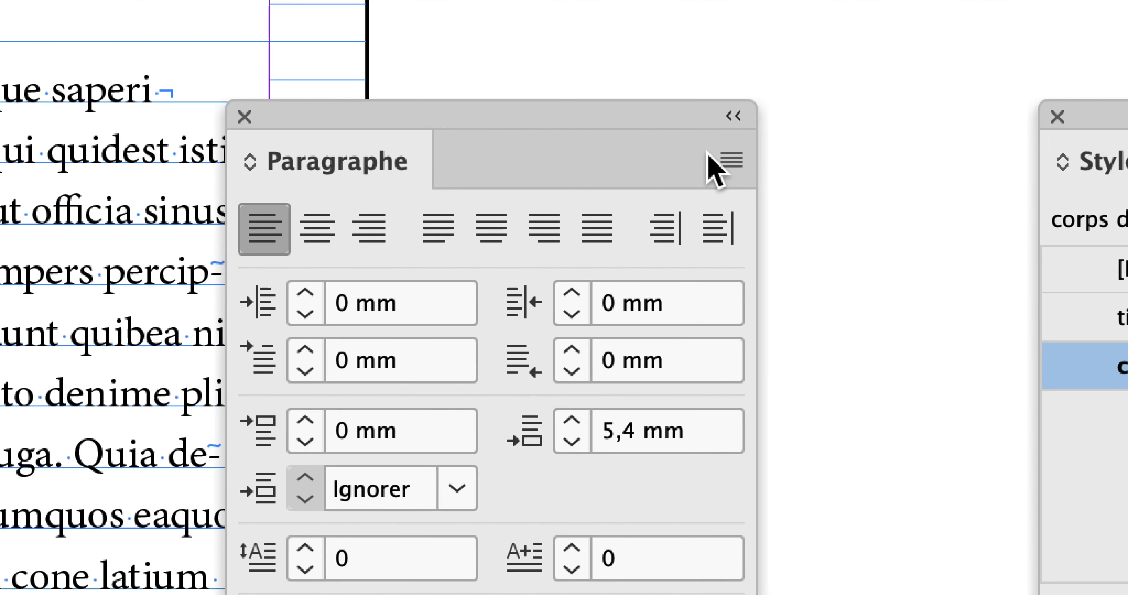
click(715, 157)
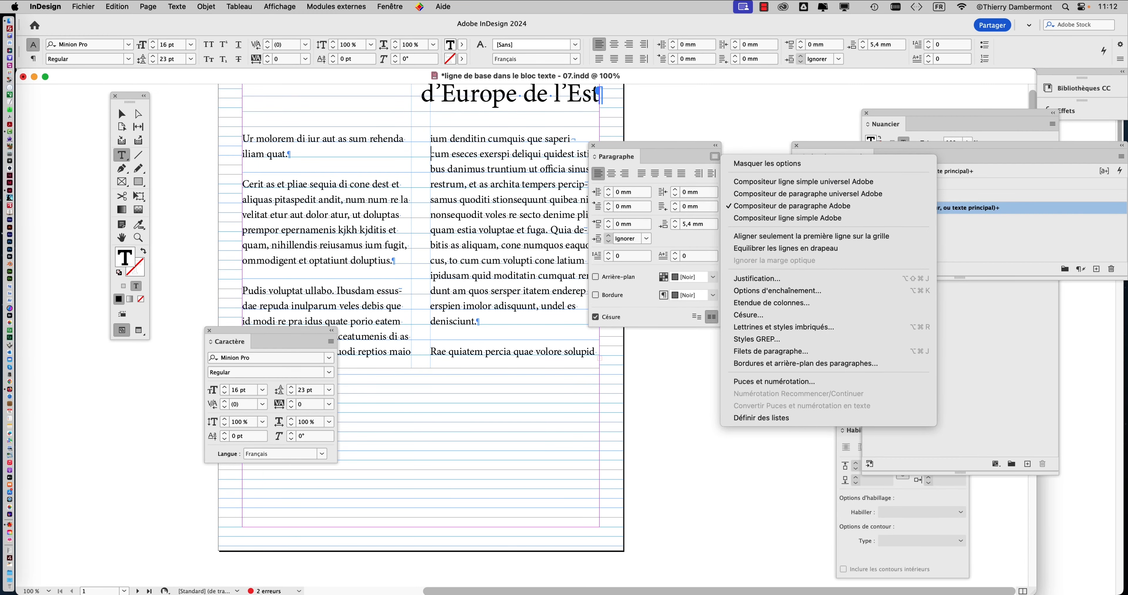
click(714, 156)
click(714, 156)
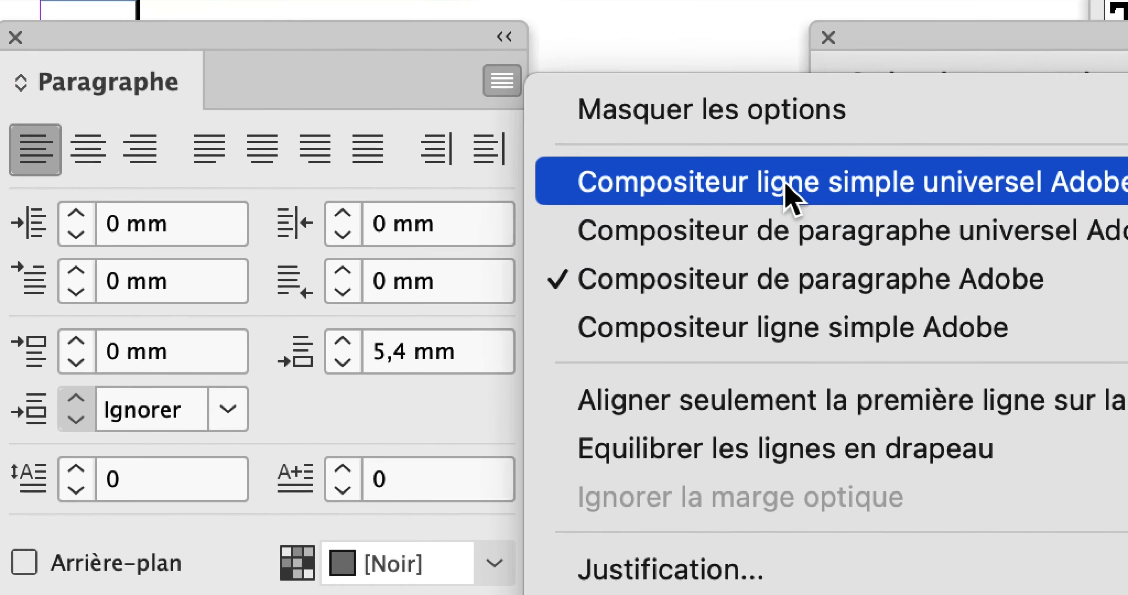
click(417, 31)
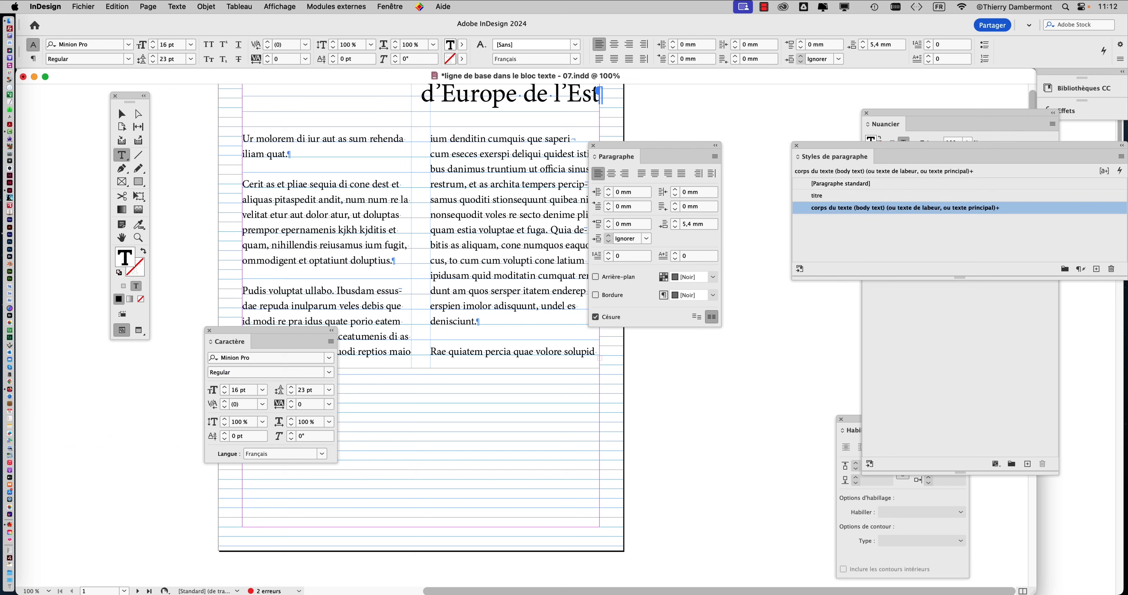
Step: Park the paragraph controls beside the page, clear of the title and both text columns
drag(649, 145, 692, 119)
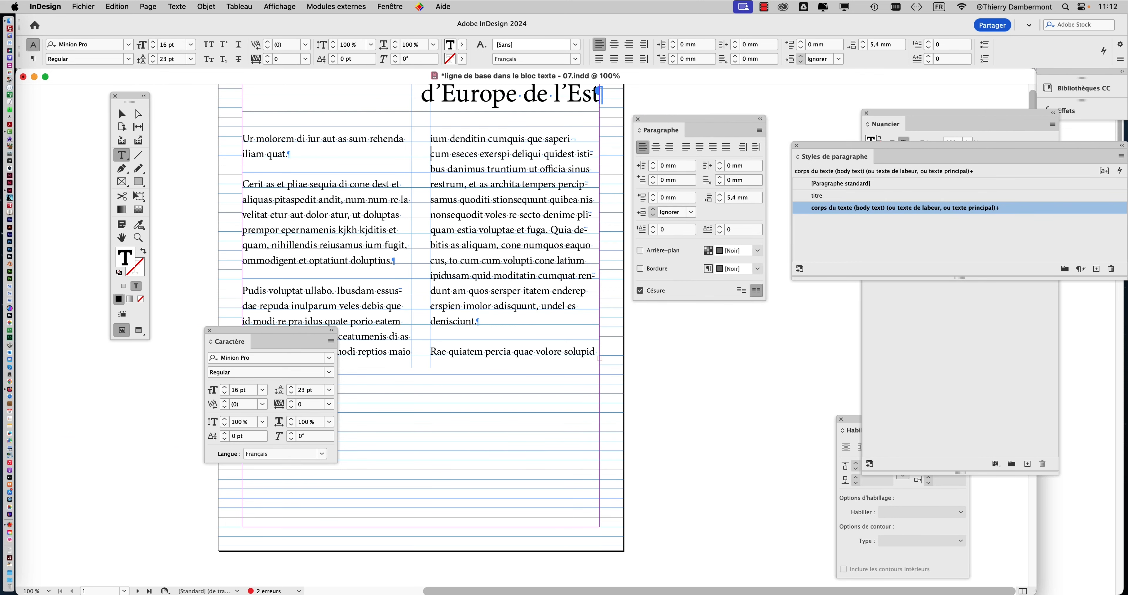
scroll(432, 154, up, 1)
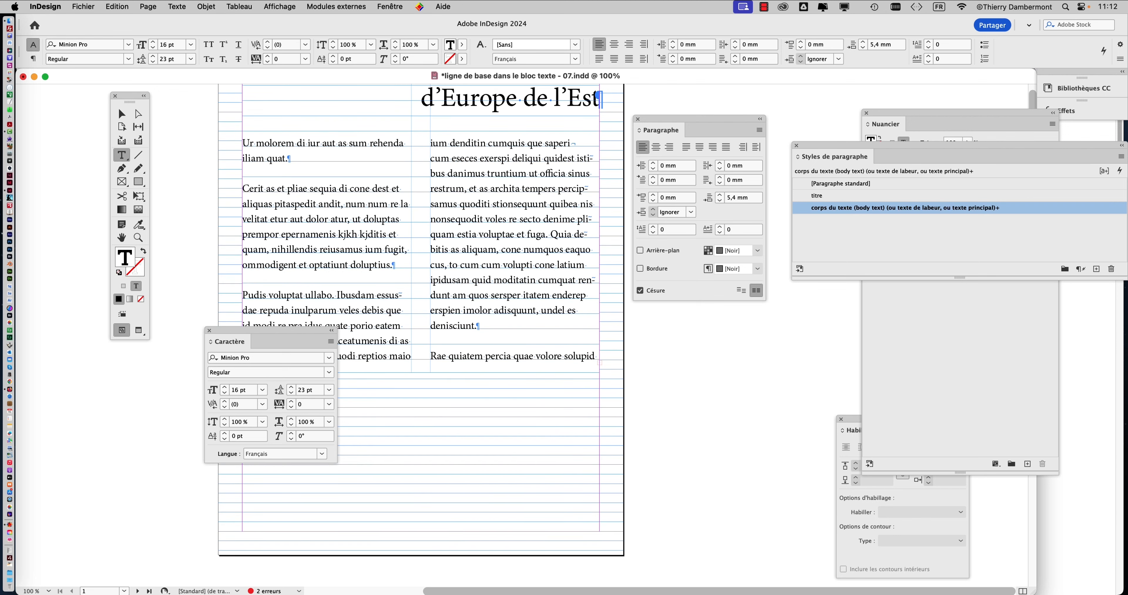
scroll(421, 328, up, 5)
drag(661, 129, 677, 118)
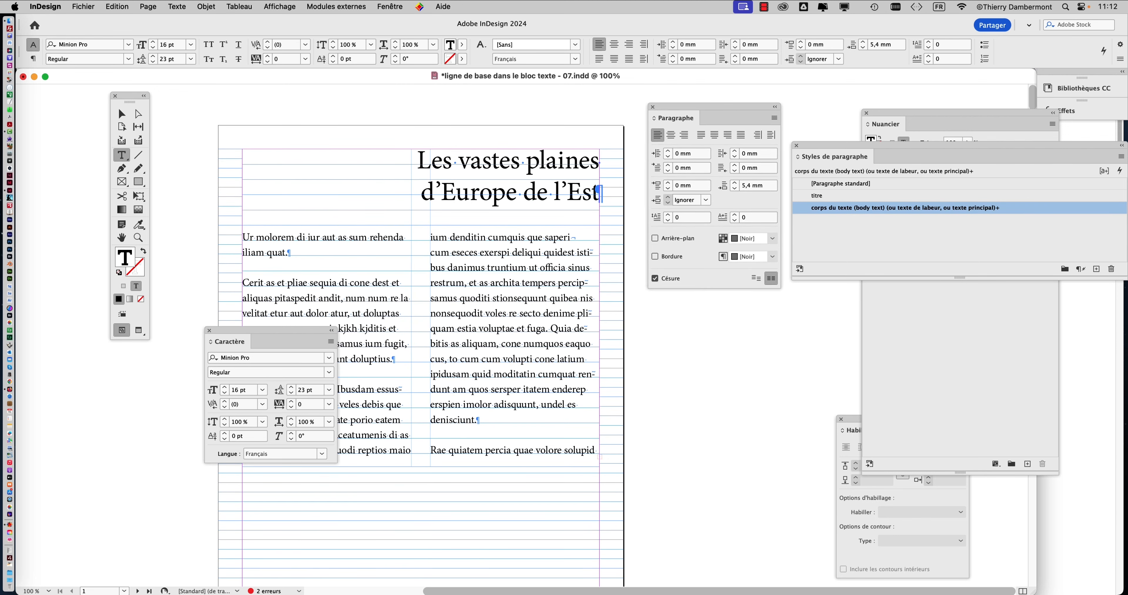
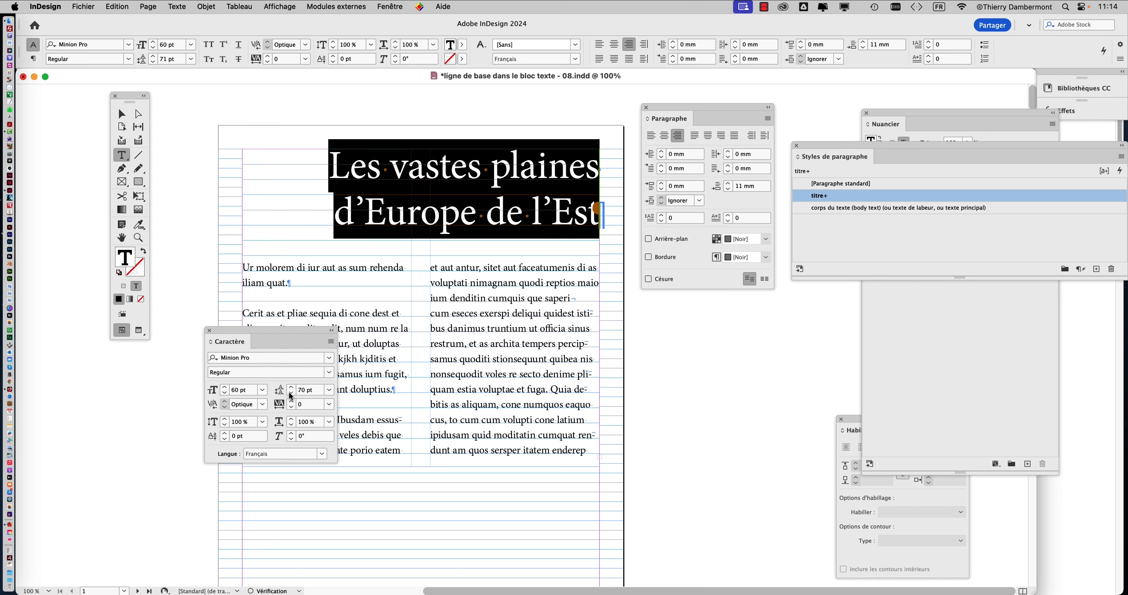
Step: Reduce the selected title's leading to 66 pt
click(290, 393)
click(289, 393)
click(289, 392)
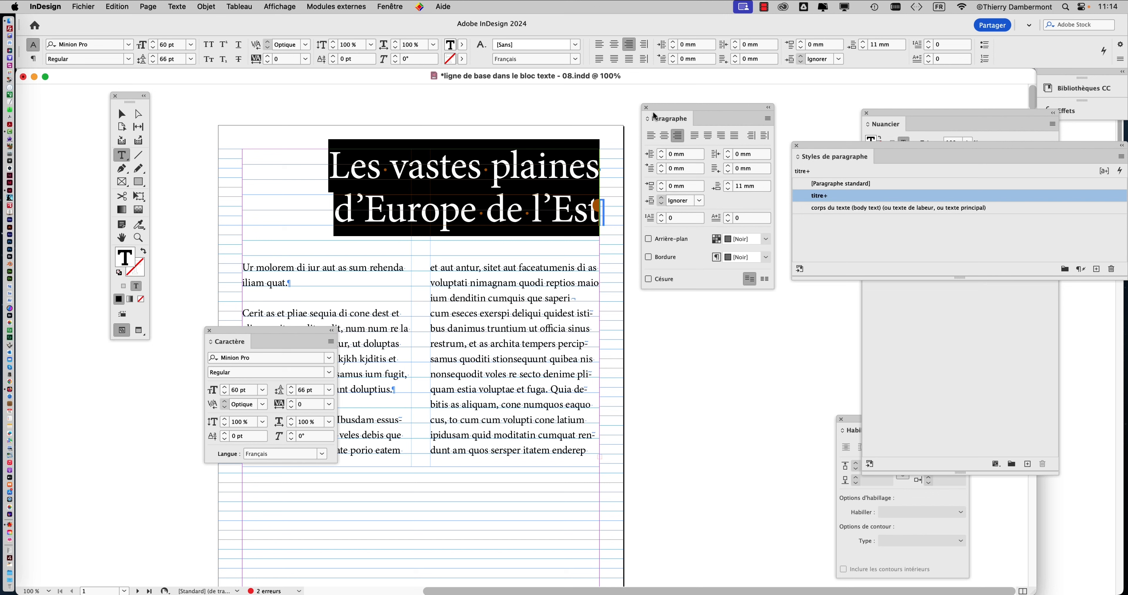
Step: Create a paragraph style named “titre de premier niveau” from the selected title, based on titre, and apply it to the selection
drag(668, 106, 451, 280)
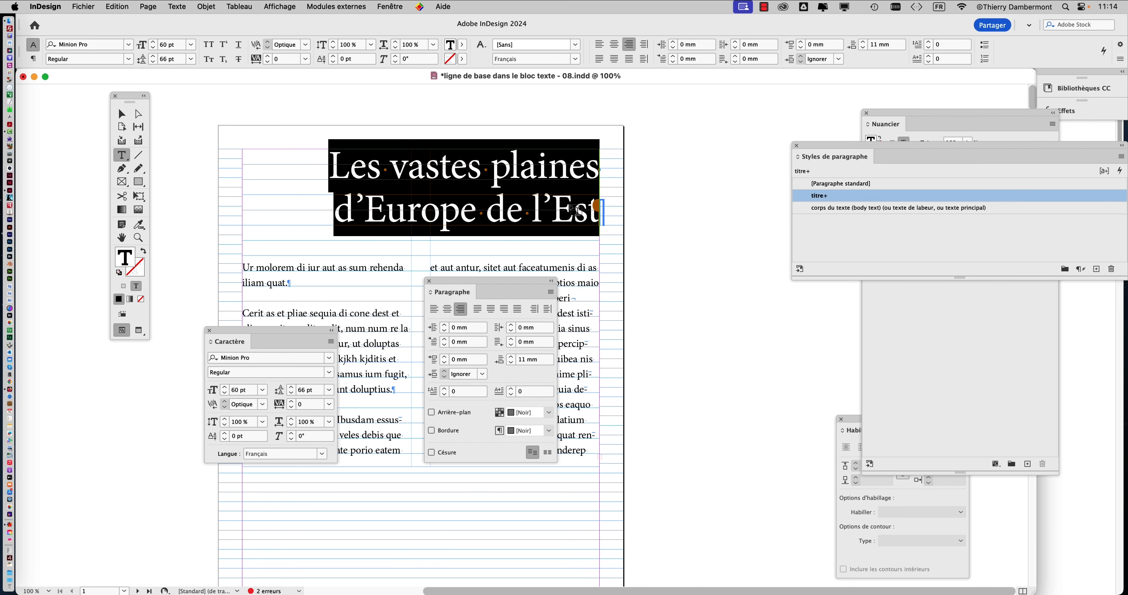
drag(832, 141, 634, 97)
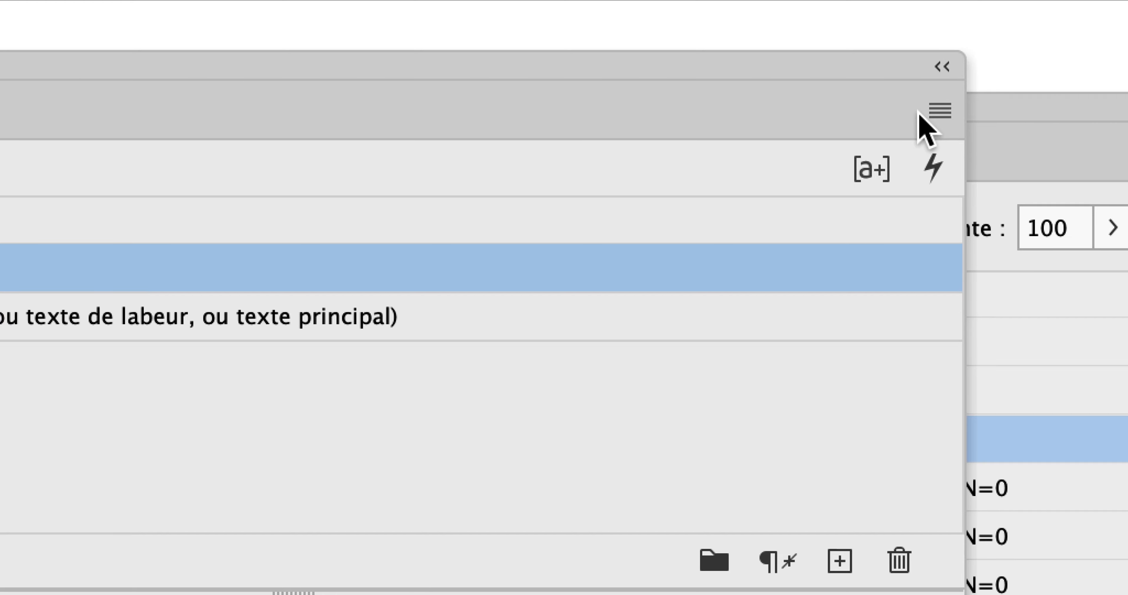
click(940, 112)
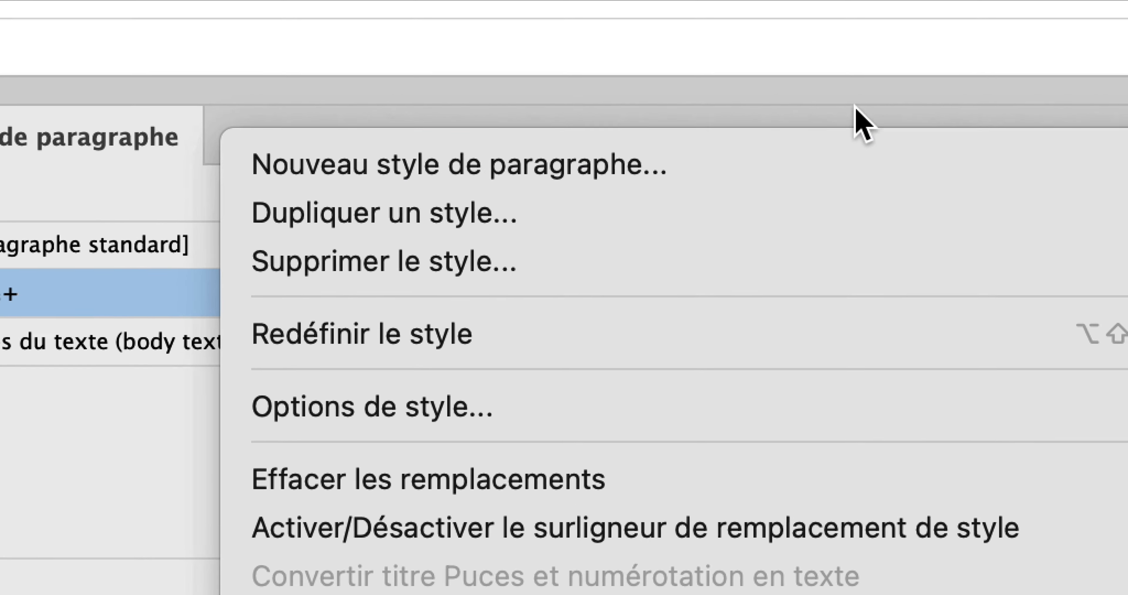
click(855, 106)
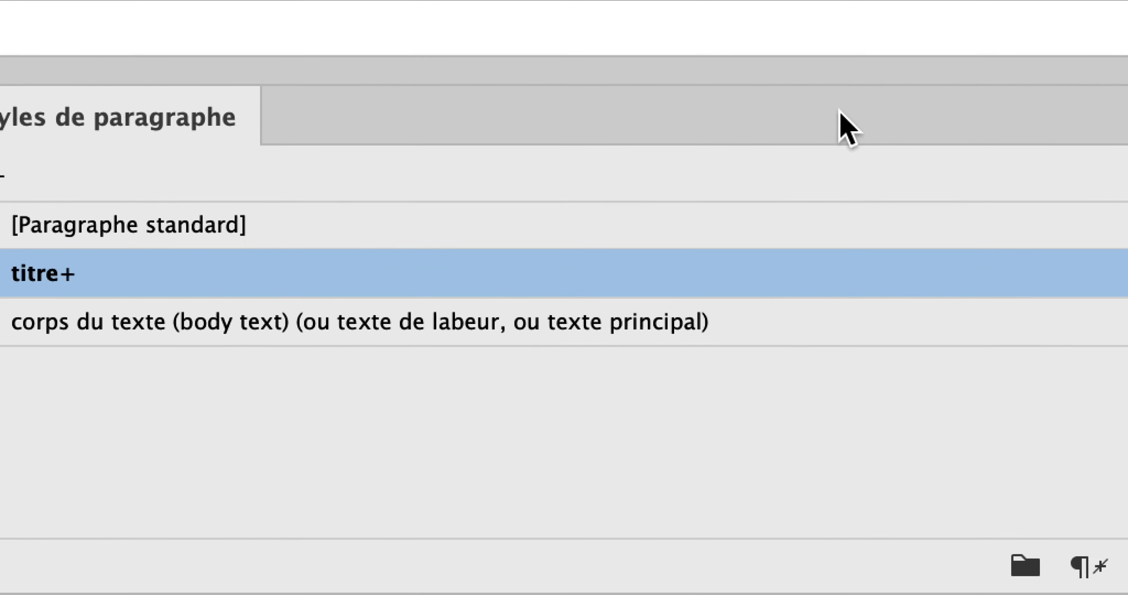
click(932, 111)
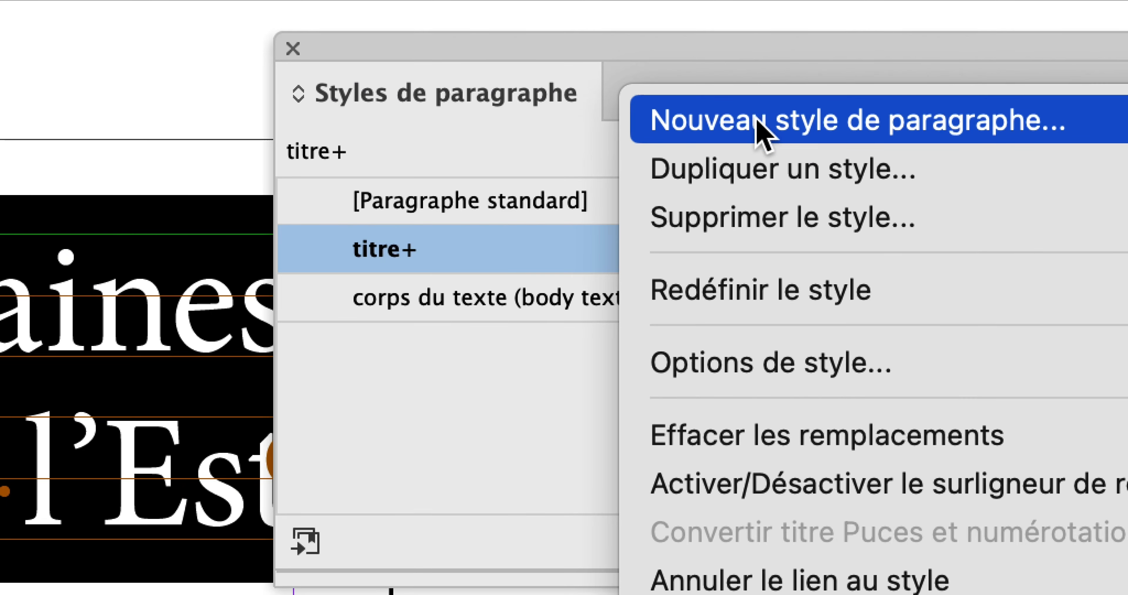
click(814, 120)
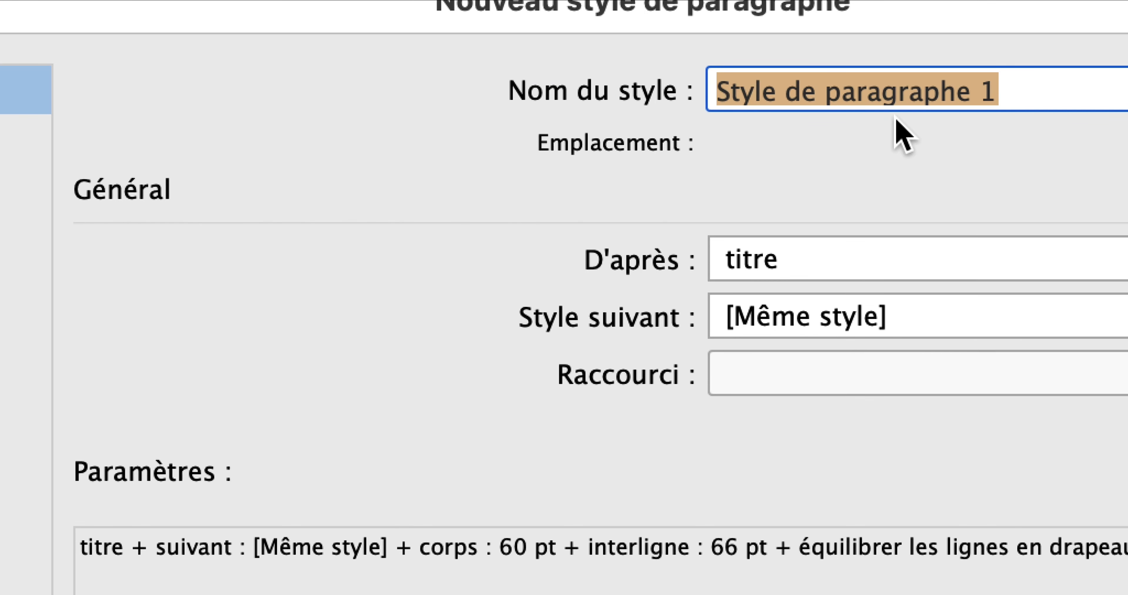
text(titre de pre)
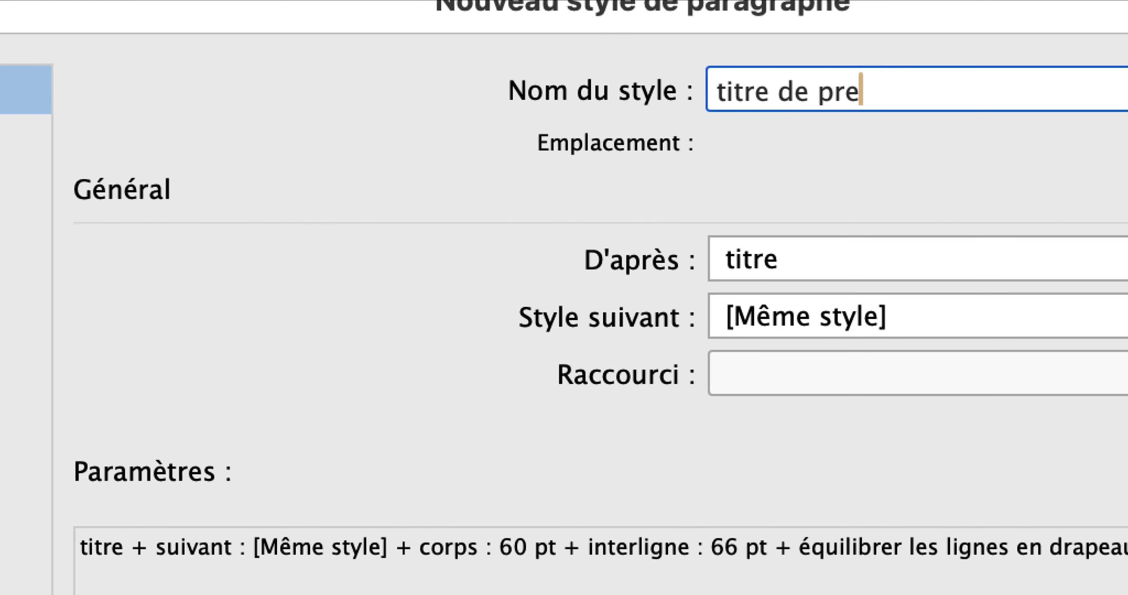
text(mier)
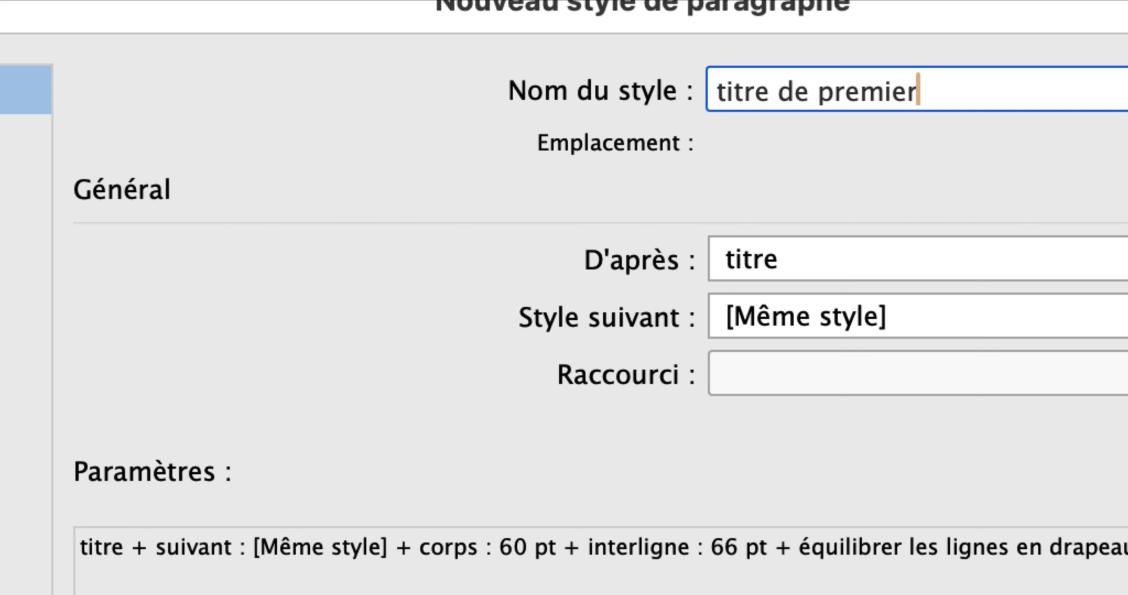
text( niveau)
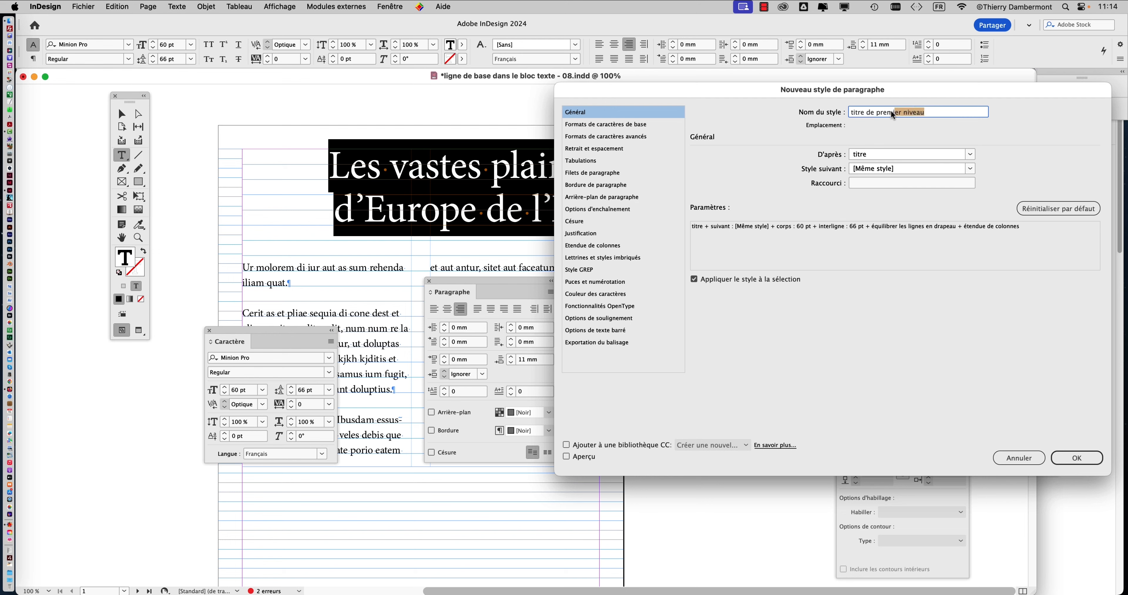
drag(891, 111, 836, 109)
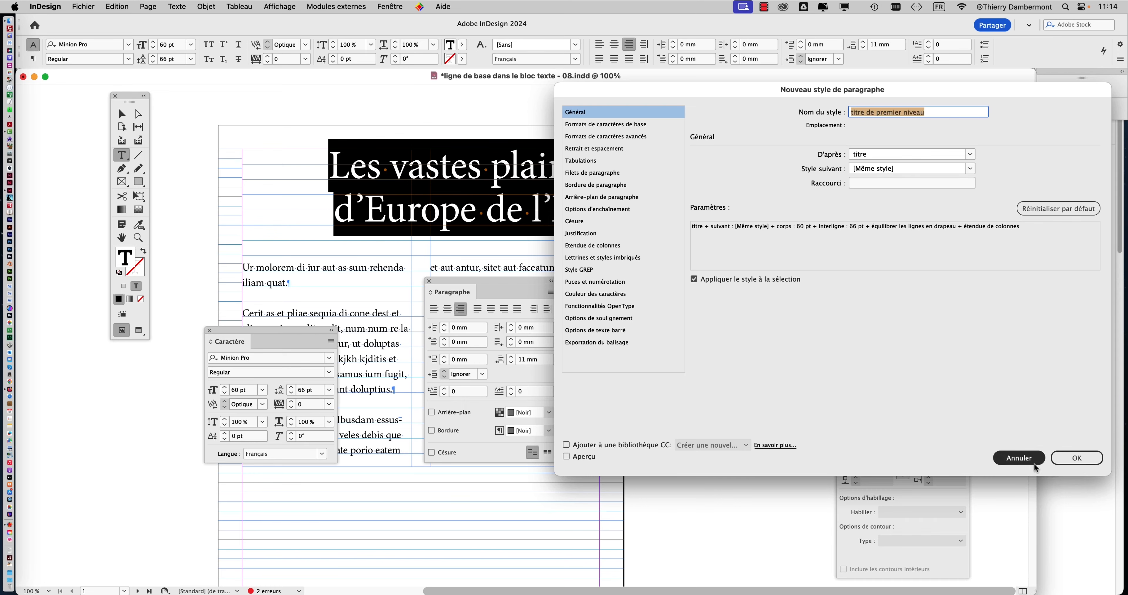
click(1064, 454)
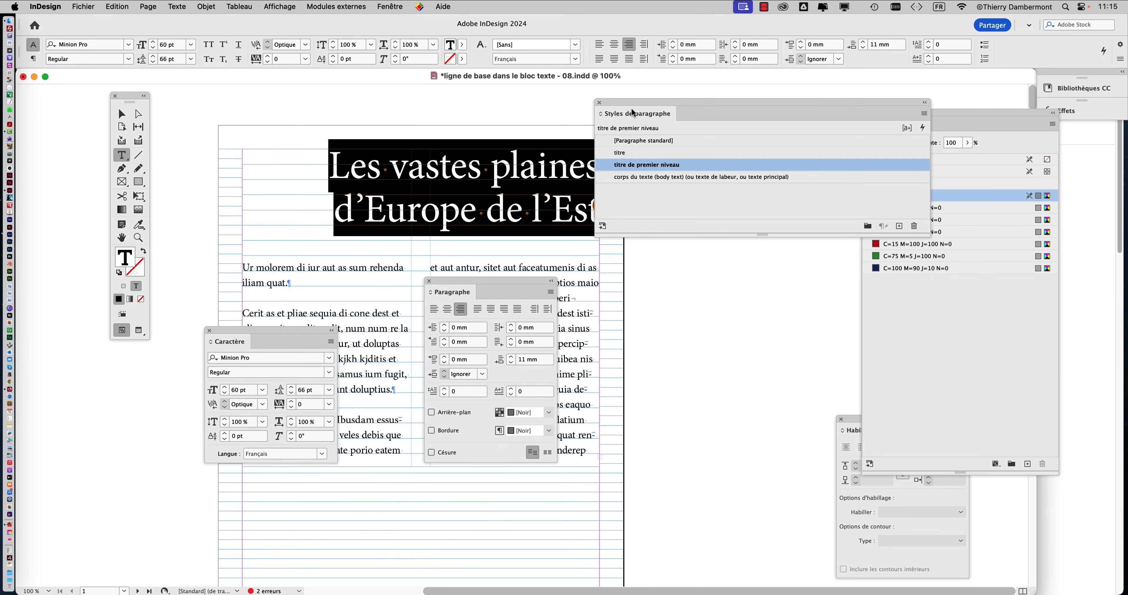
Step: Clear the paragraph styles, paragraph and character controls off the page and deselect the text frame
drag(631, 108, 715, 92)
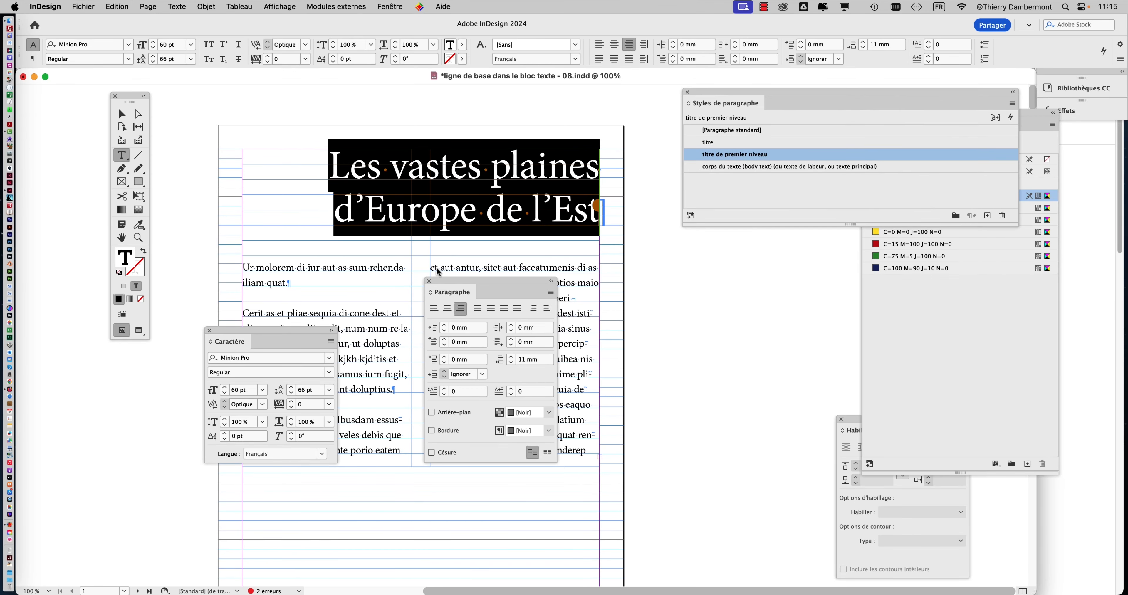
drag(450, 284, 691, 303)
drag(296, 333, 140, 389)
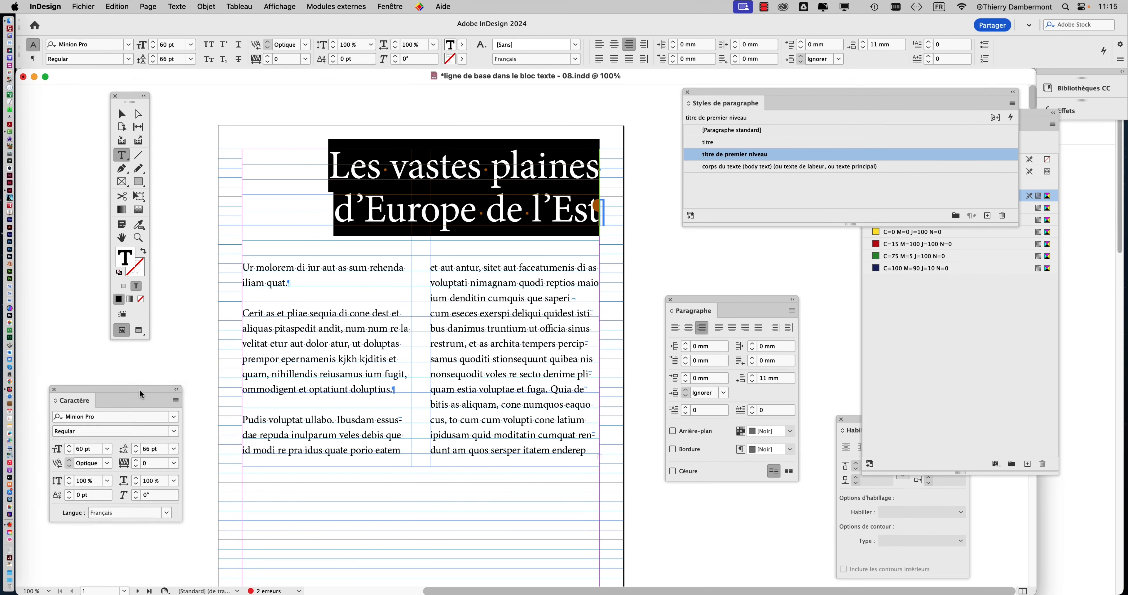
click(121, 115)
click(122, 114)
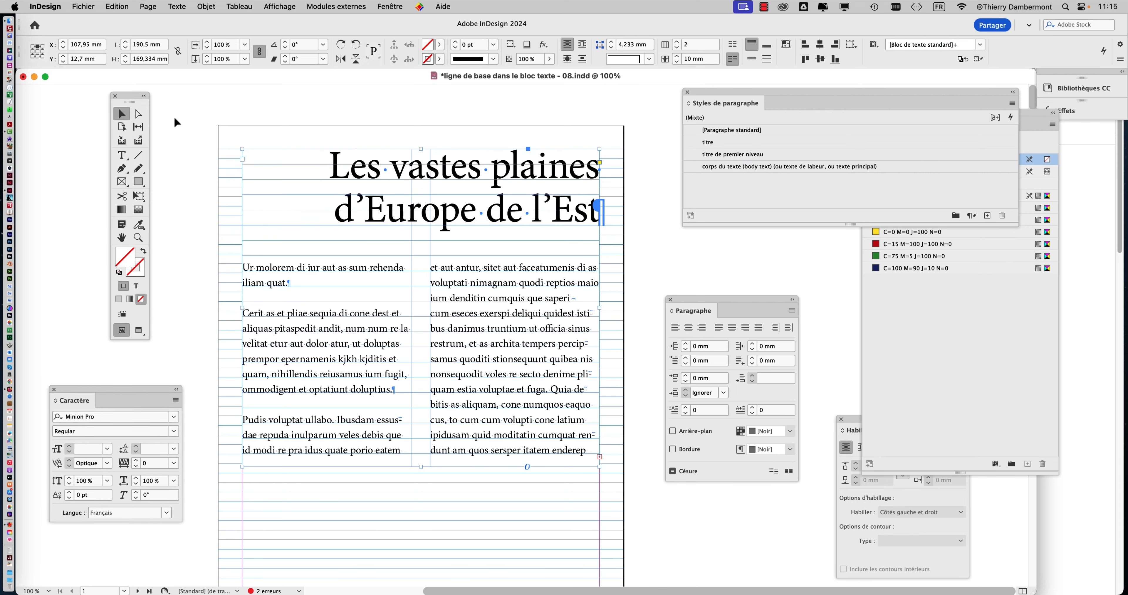
click(387, 108)
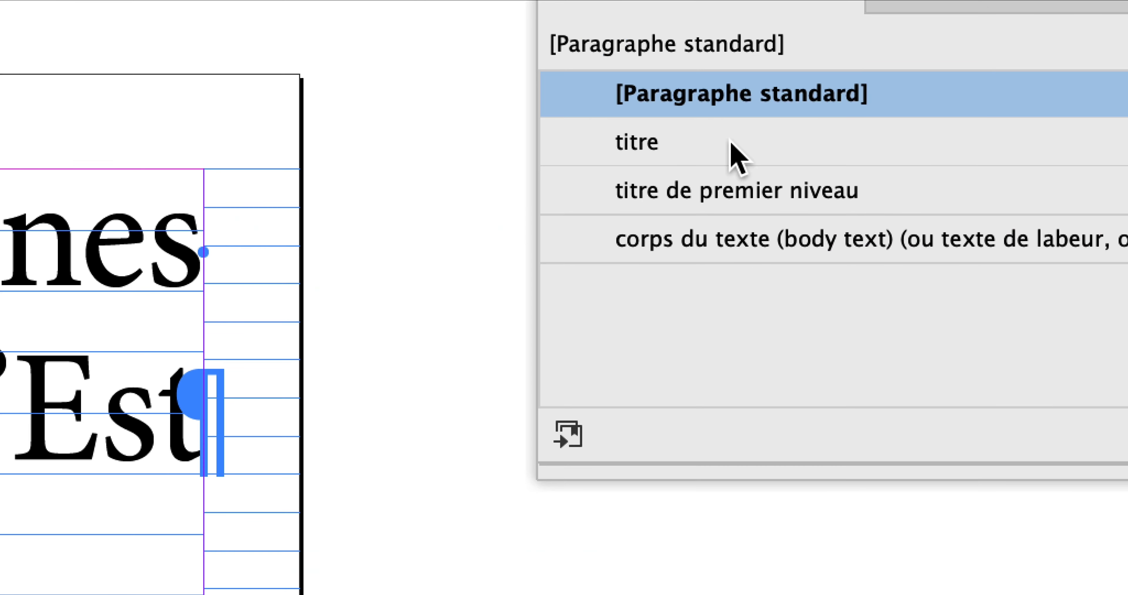
Step: Rename the paragraph style “titre” as “titre de second niveau”
right_click(652, 143)
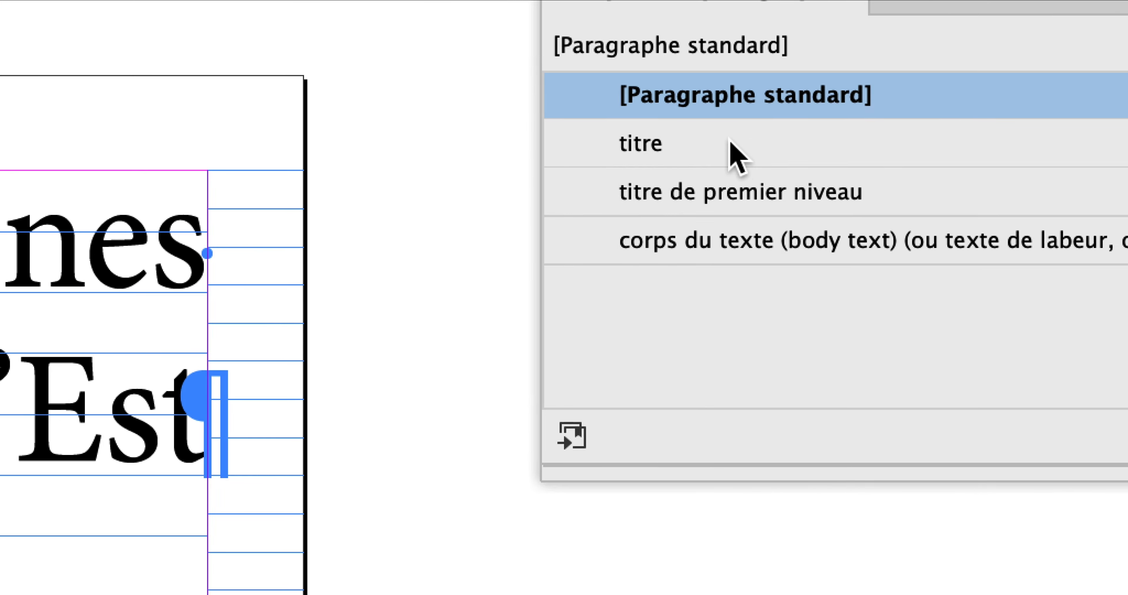
right_click(639, 154)
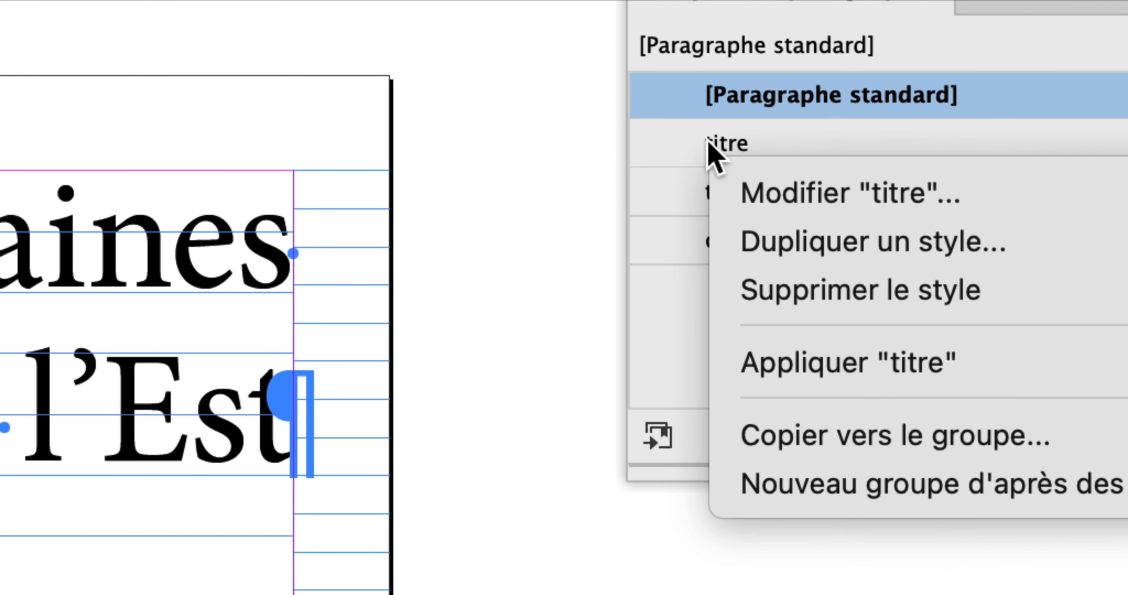
key(Escape)
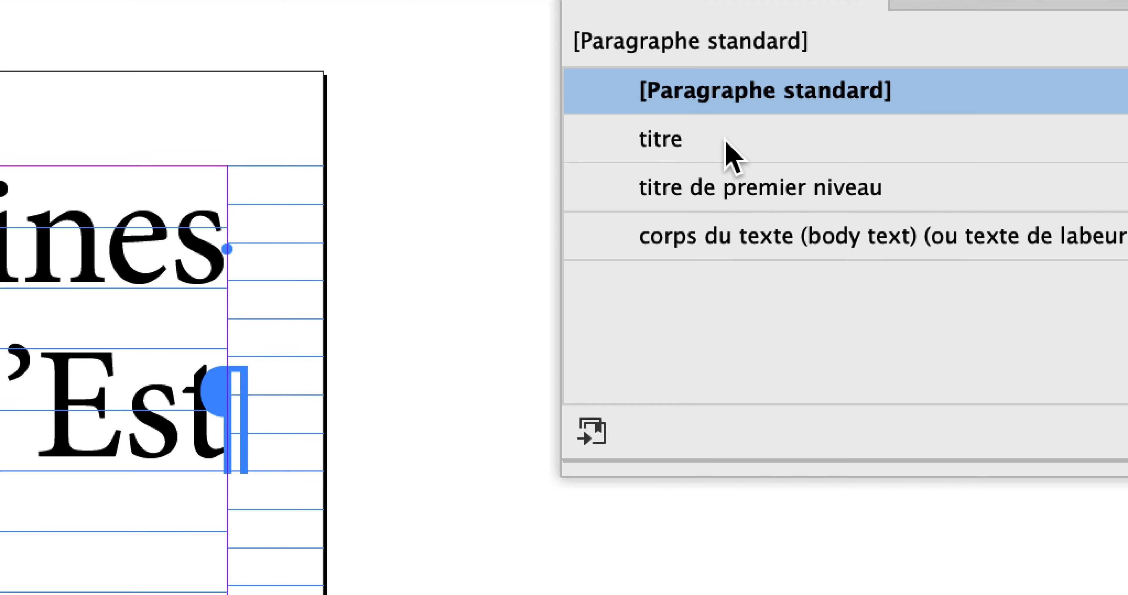
click(730, 148)
double_click(730, 149)
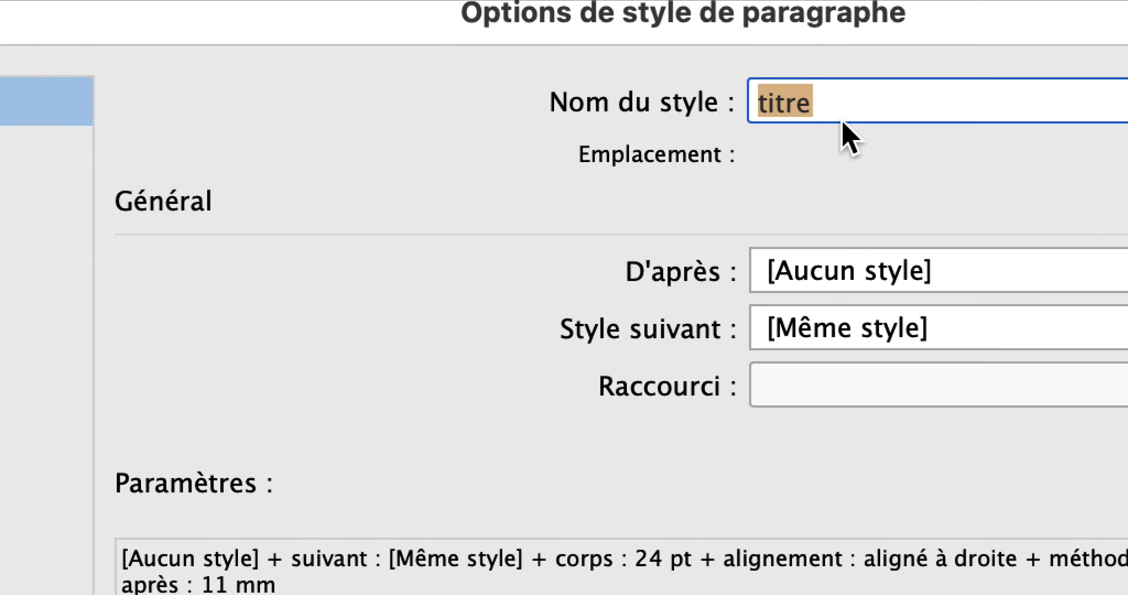
click(842, 100)
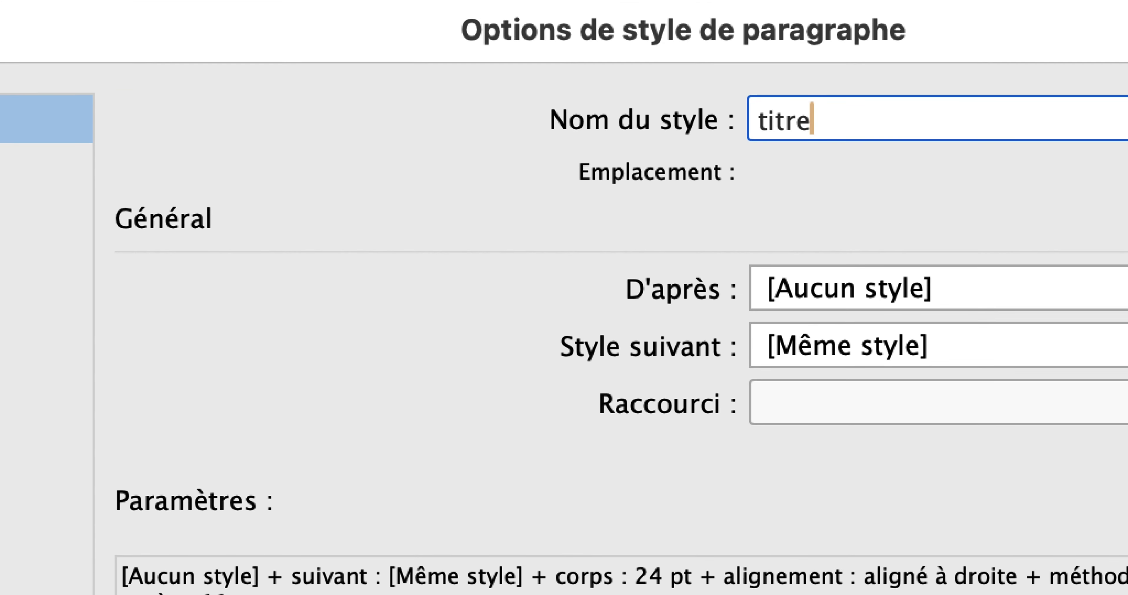
text(de secon)
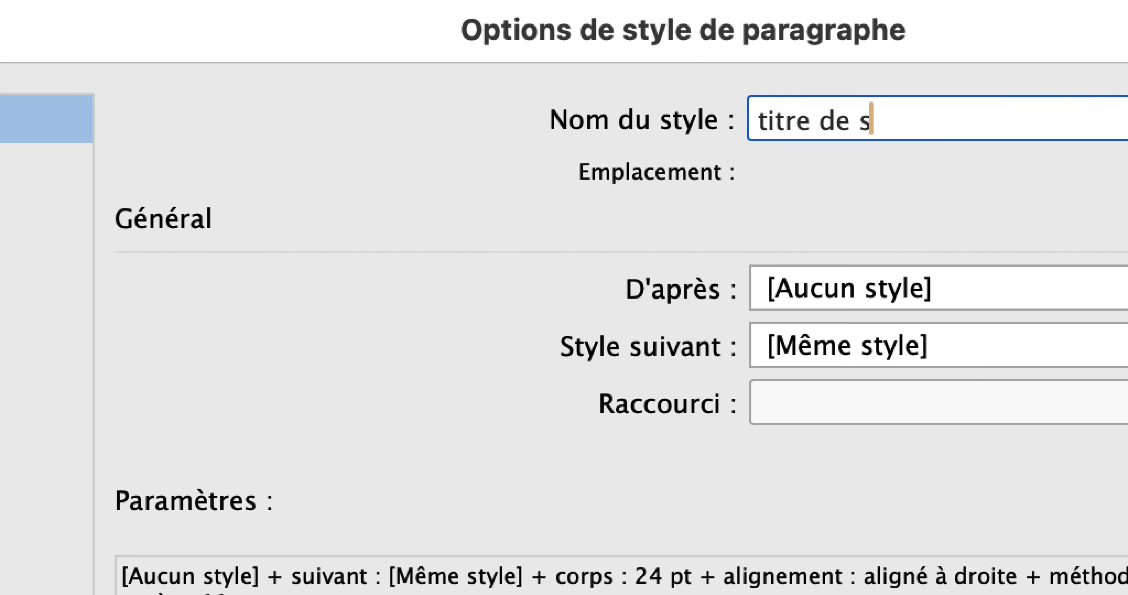
text(d niveau)
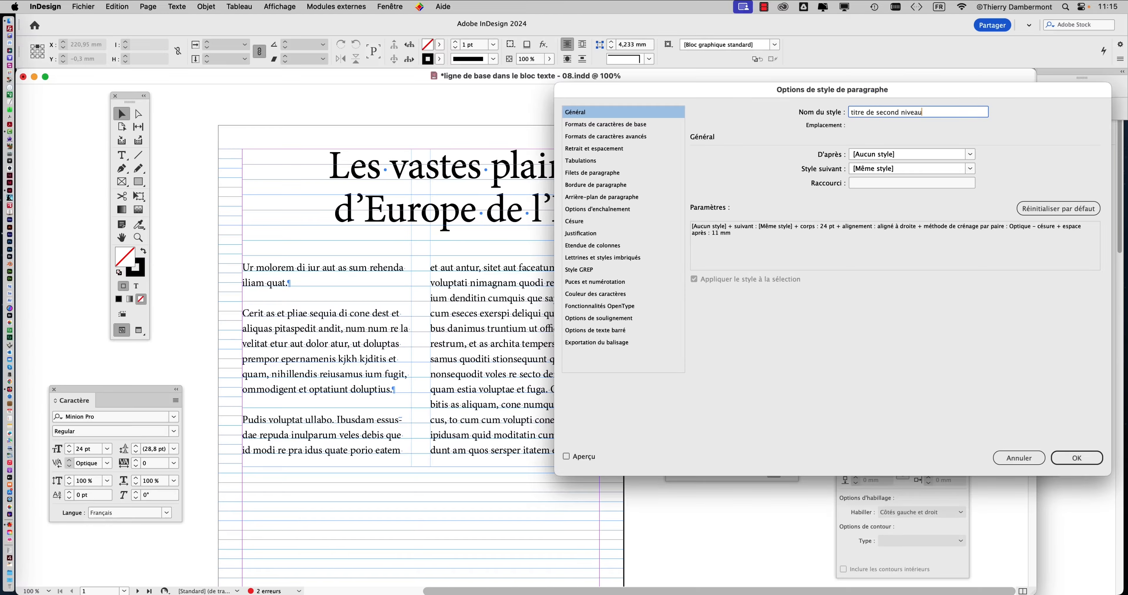
key(Return)
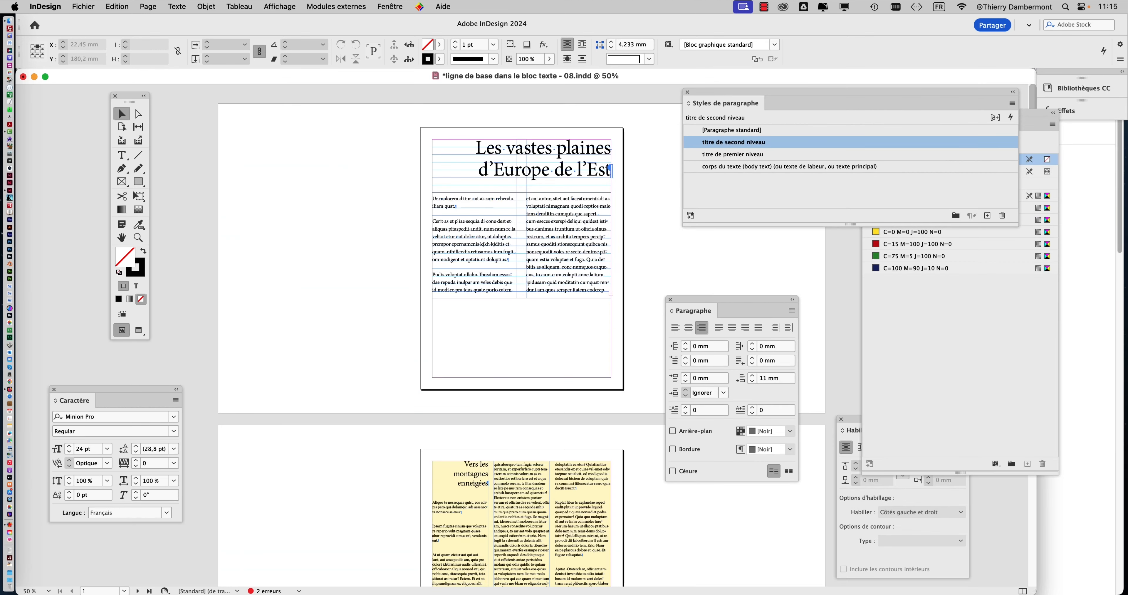
Step: Compare the small title in the yellow three-column frame on page 2 with the large title on page 1
scroll(440, 308, down, 3)
key(super+equal)
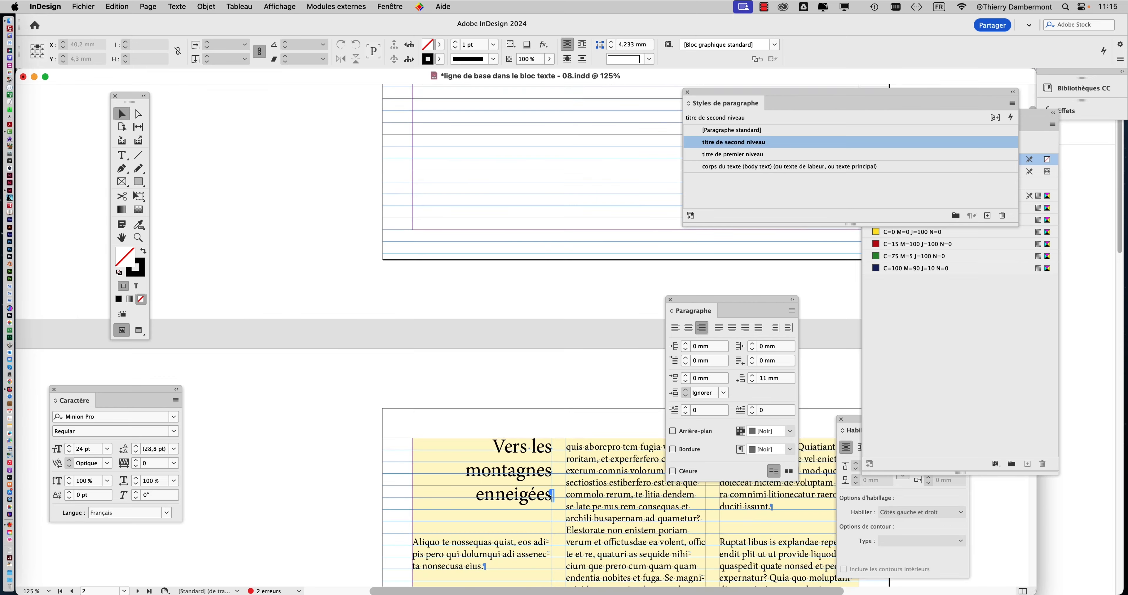
key(super+equal)
key(super+equal)
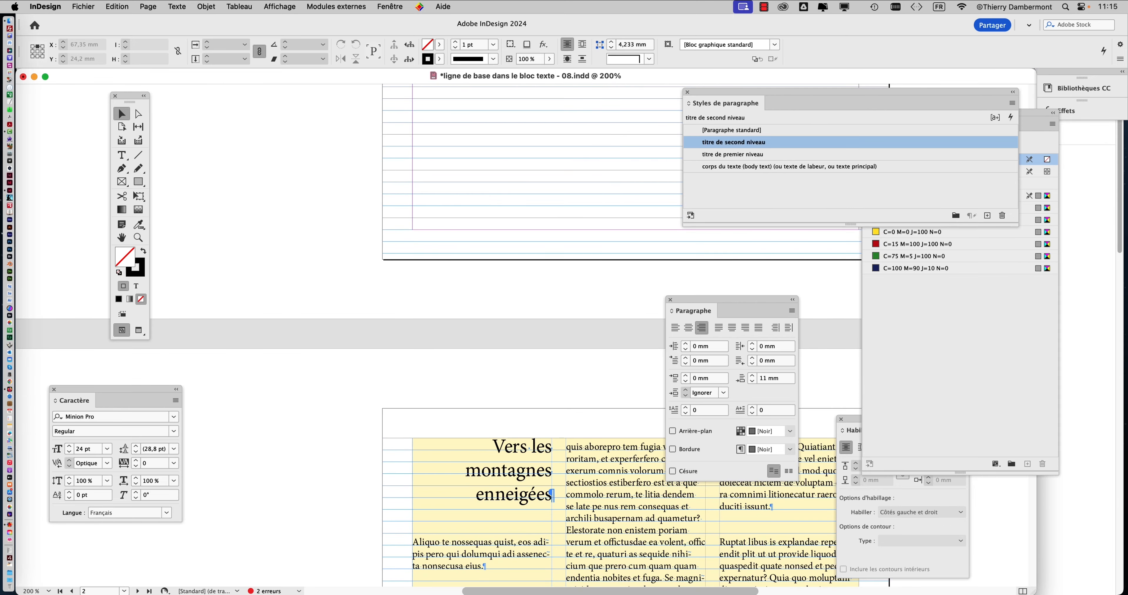
click(121, 238)
drag(433, 459, 407, 312)
key(super+minus)
key(super+minus)
key(super+minus)
key(super+minus)
key(super+minus)
key(super+minus)
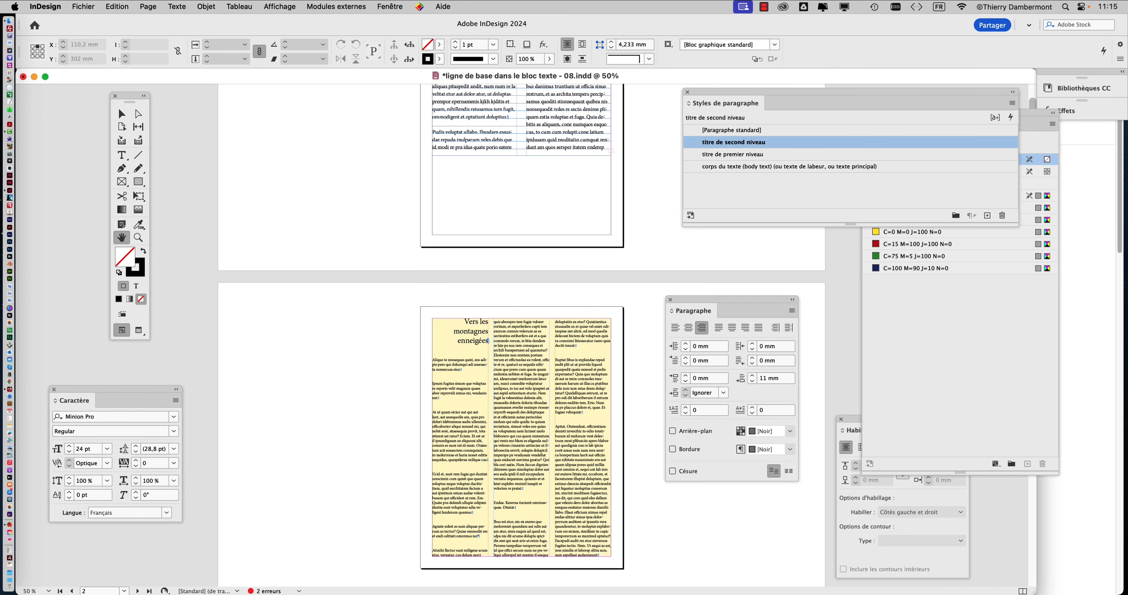
scroll(521, 333, up, 5)
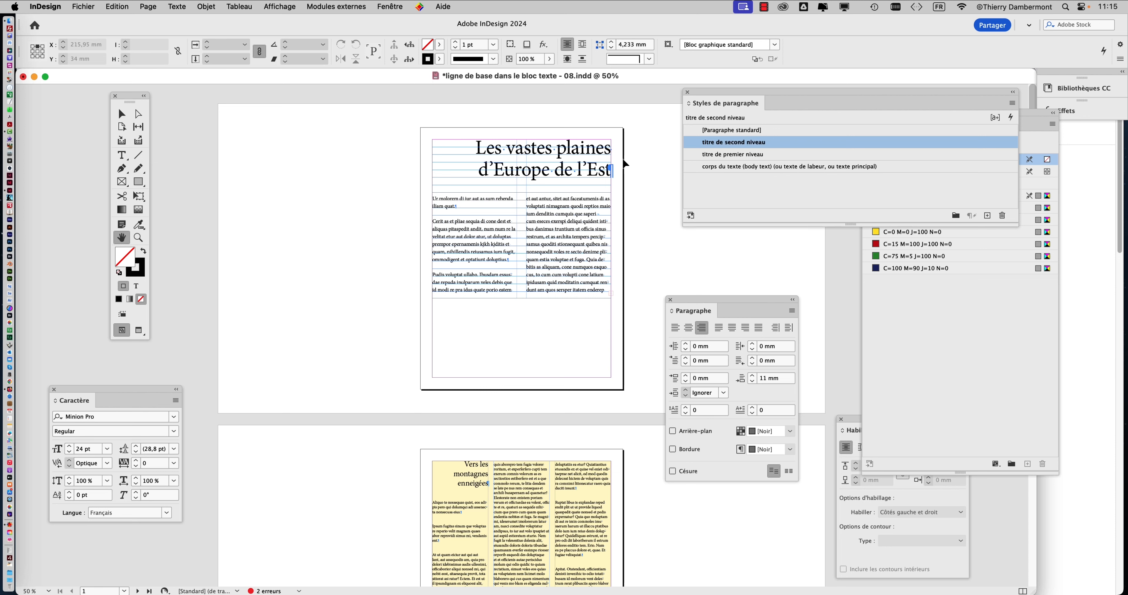
click(121, 114)
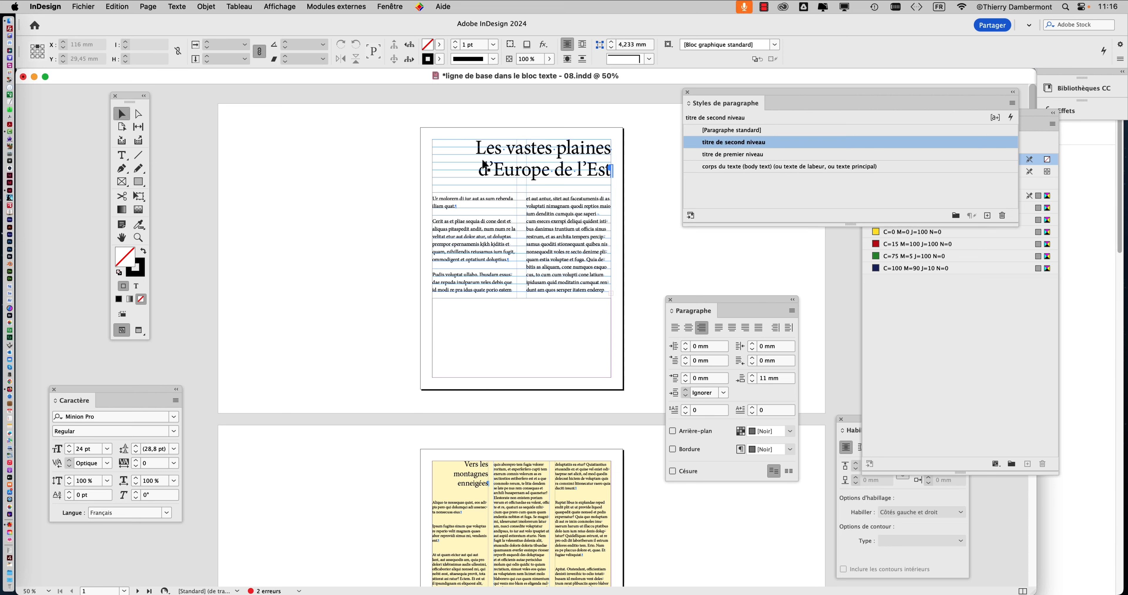
click(122, 155)
click(122, 113)
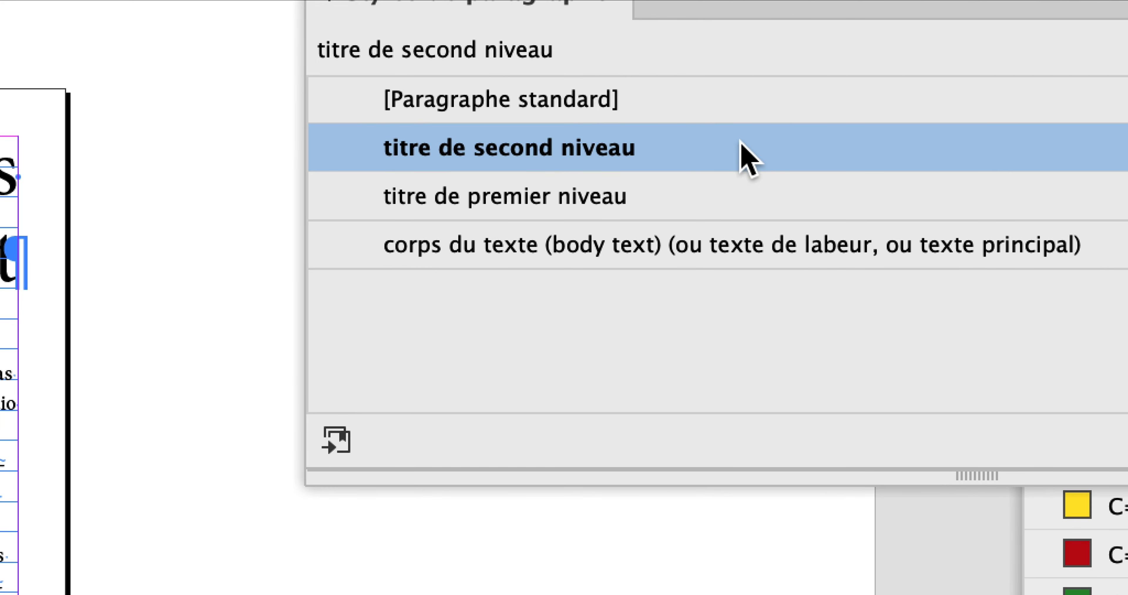
Step: Review the general options of the “titre de second niveau” style, including the style it is based on
double_click(750, 158)
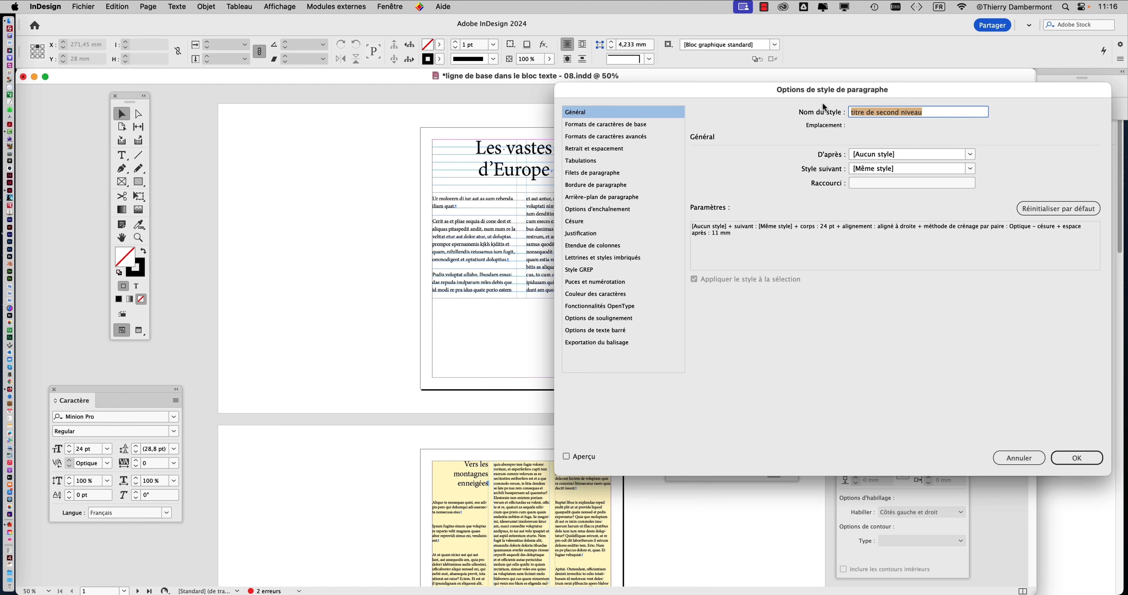
drag(785, 88, 518, 142)
click(767, 512)
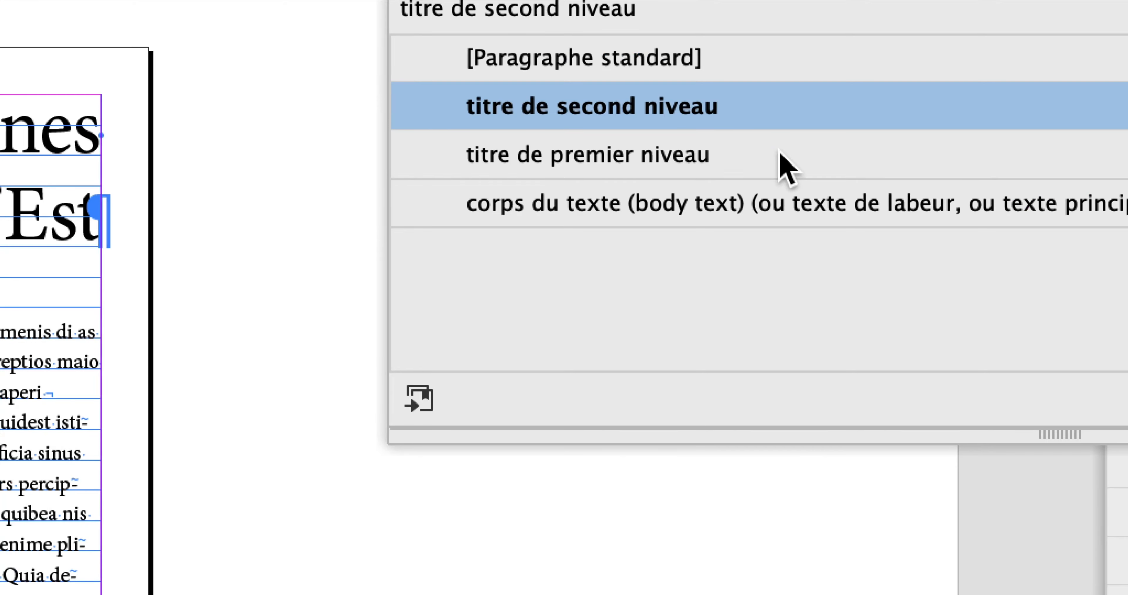
Step: Rename the paragraph style “titre de premier niveau” as “titre de premier niveau (enfant de TDSN)”
click(781, 153)
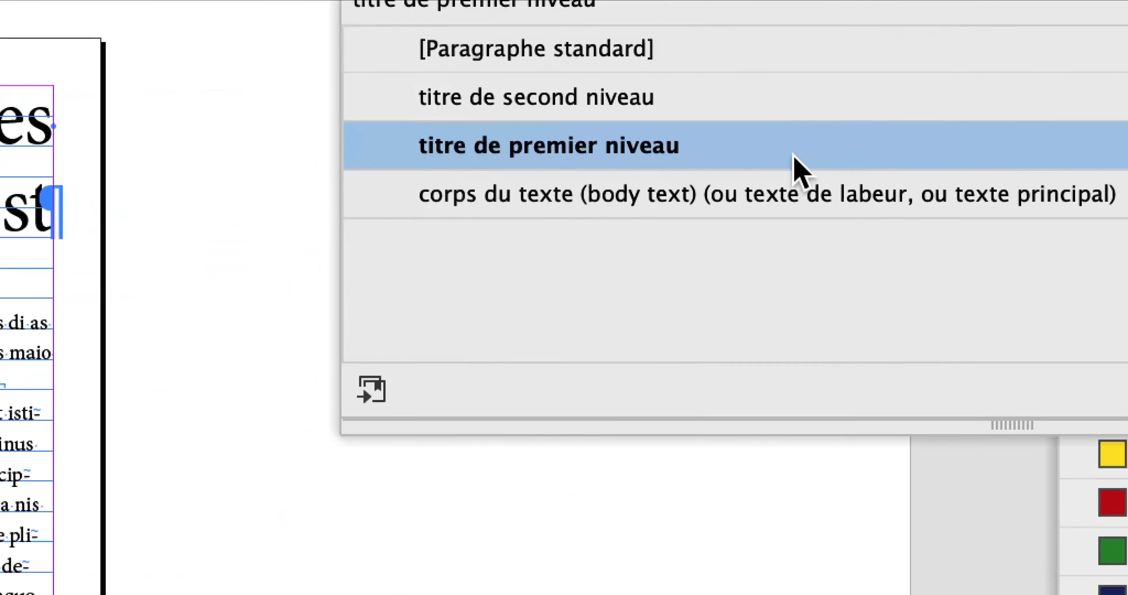
double_click(802, 169)
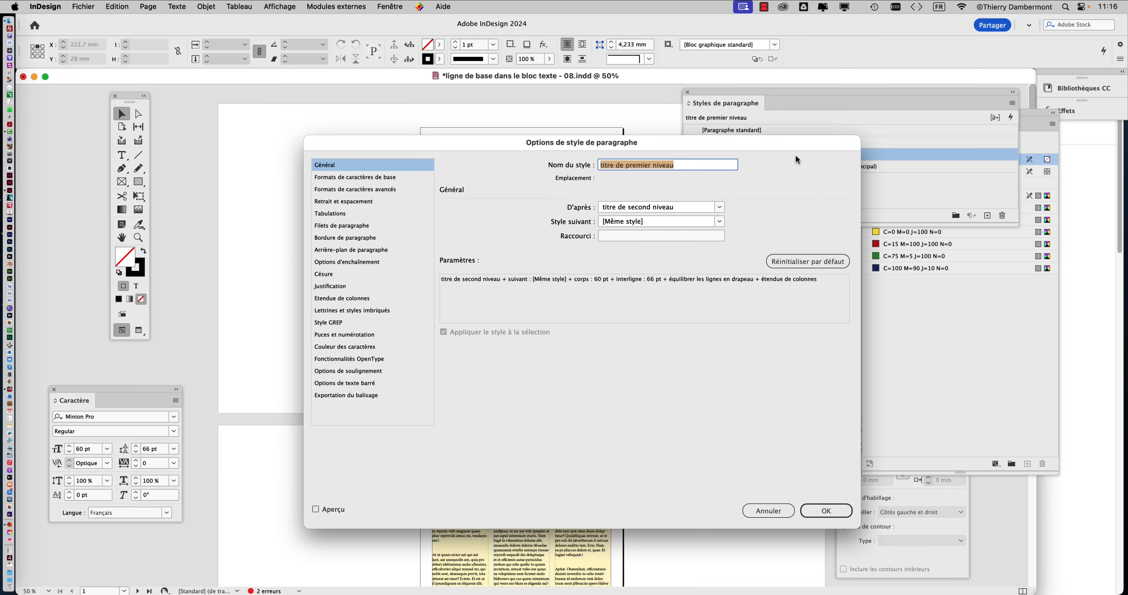
drag(580, 145, 691, 199)
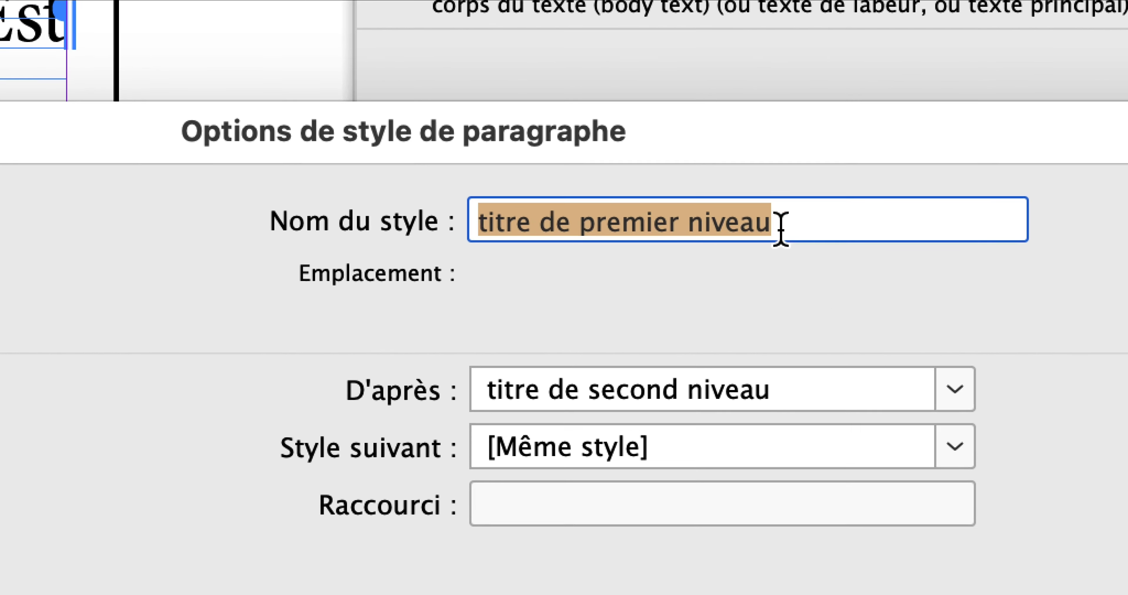
click(816, 92)
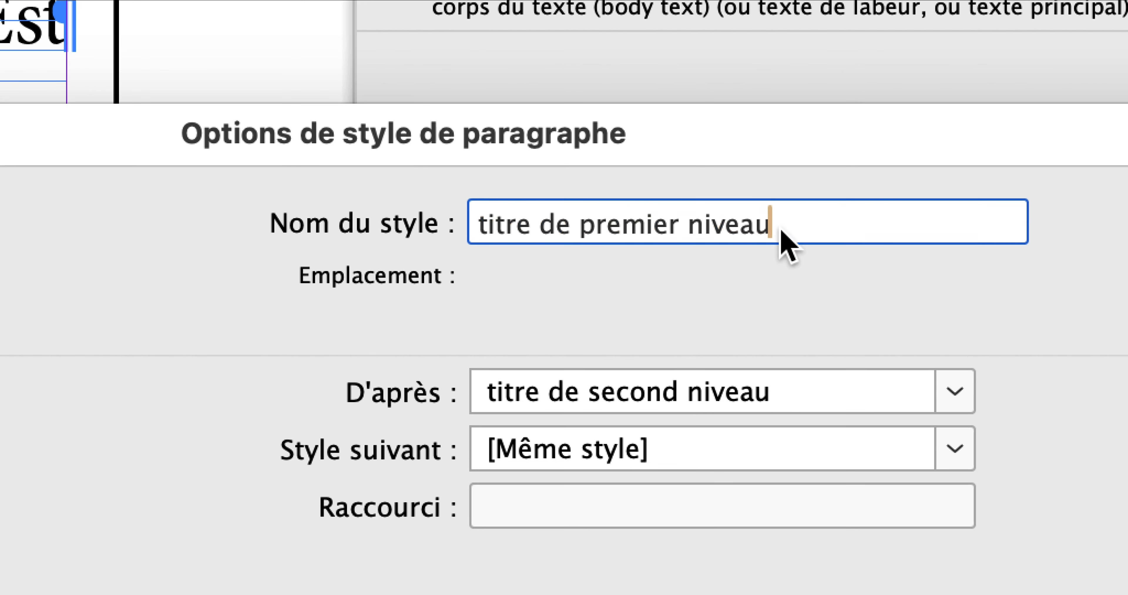
text((e)
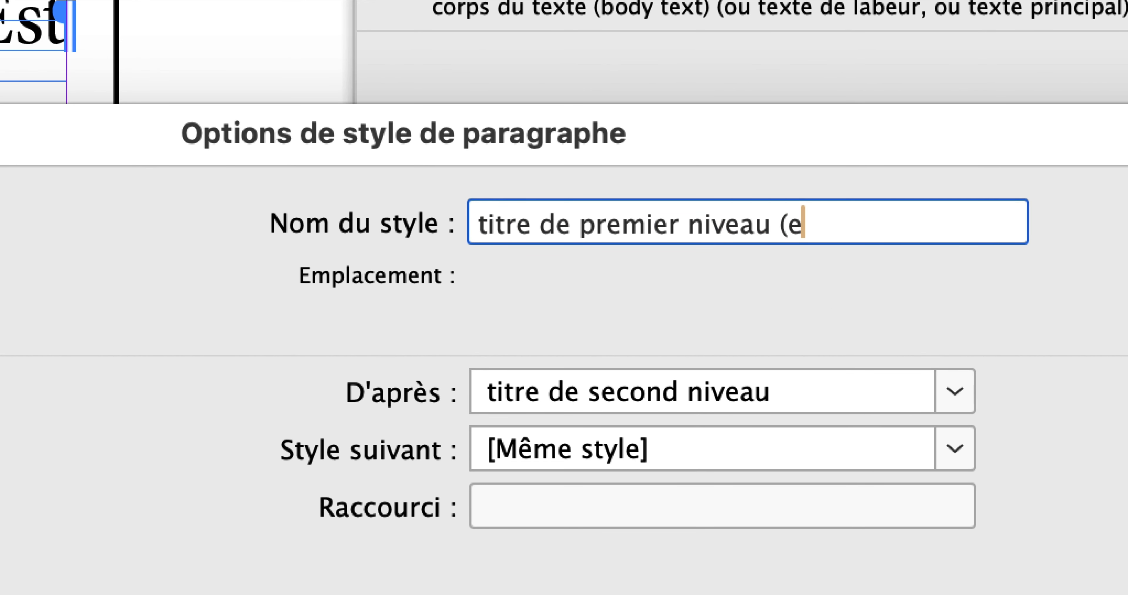
text(nfant)
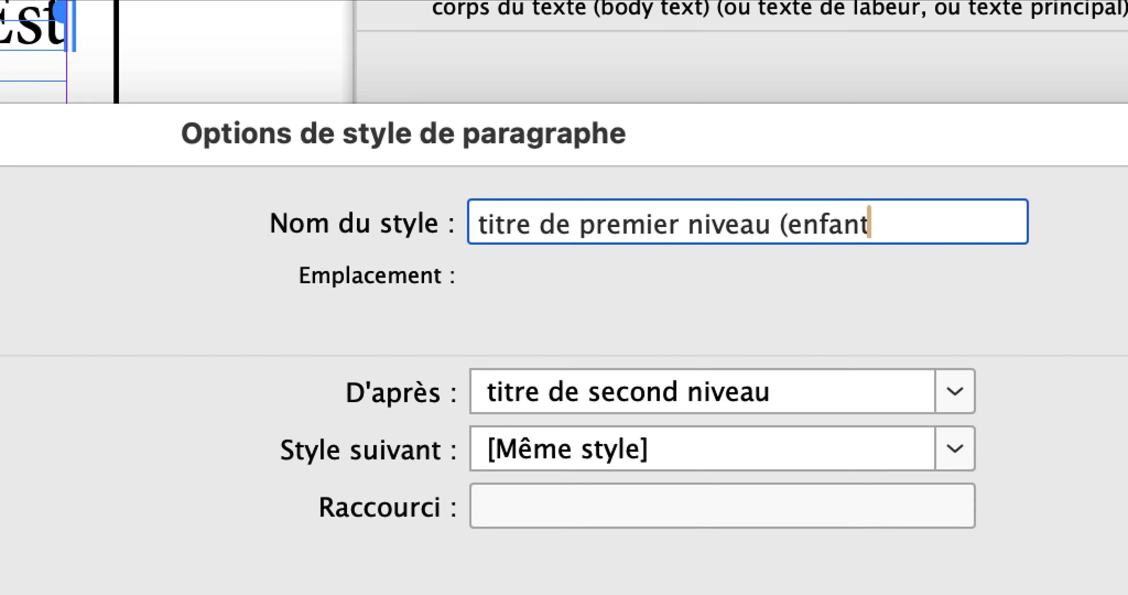
text( de TDS)
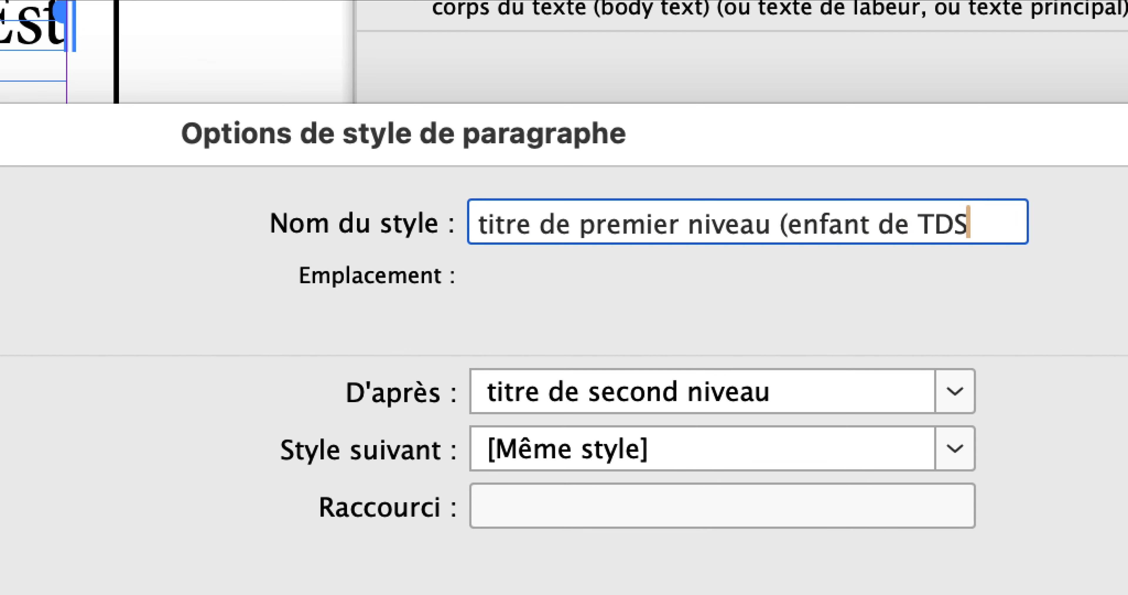
text(N))
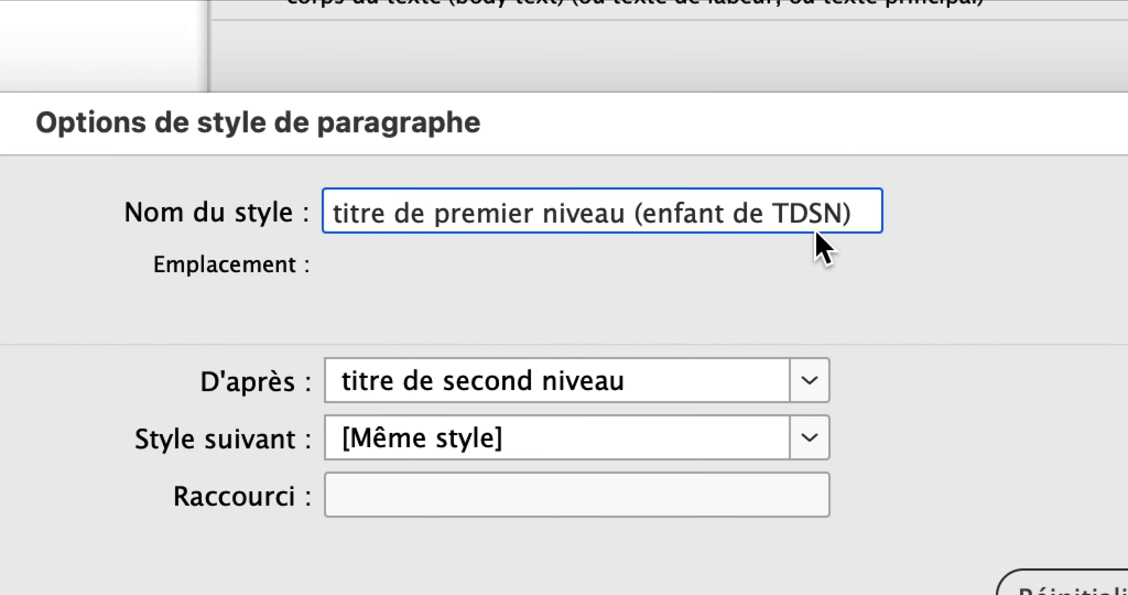
drag(843, 213, 776, 217)
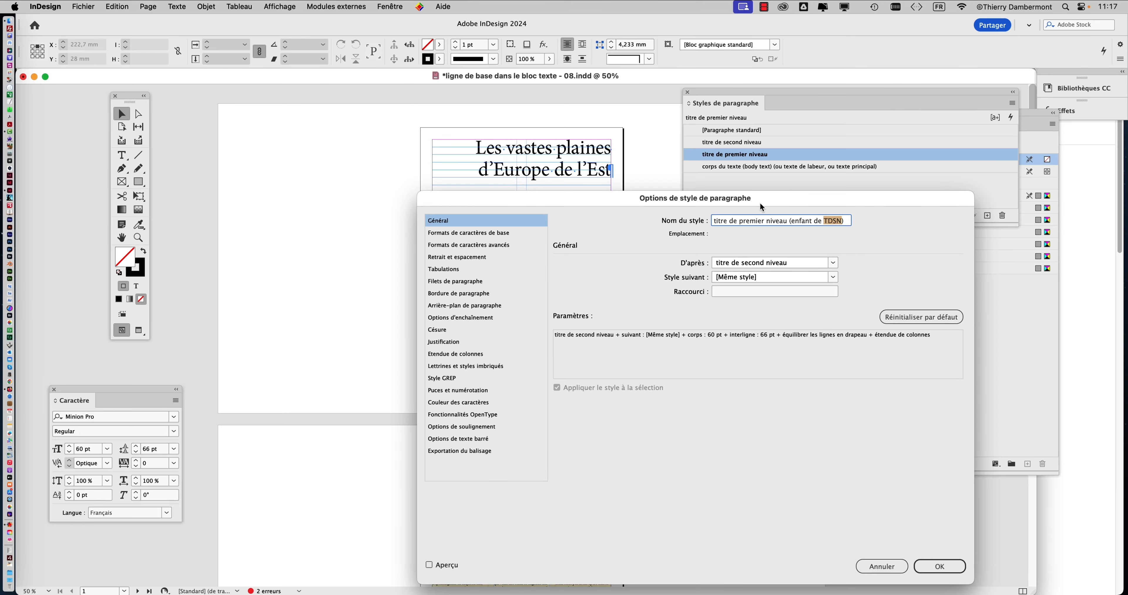
click(887, 485)
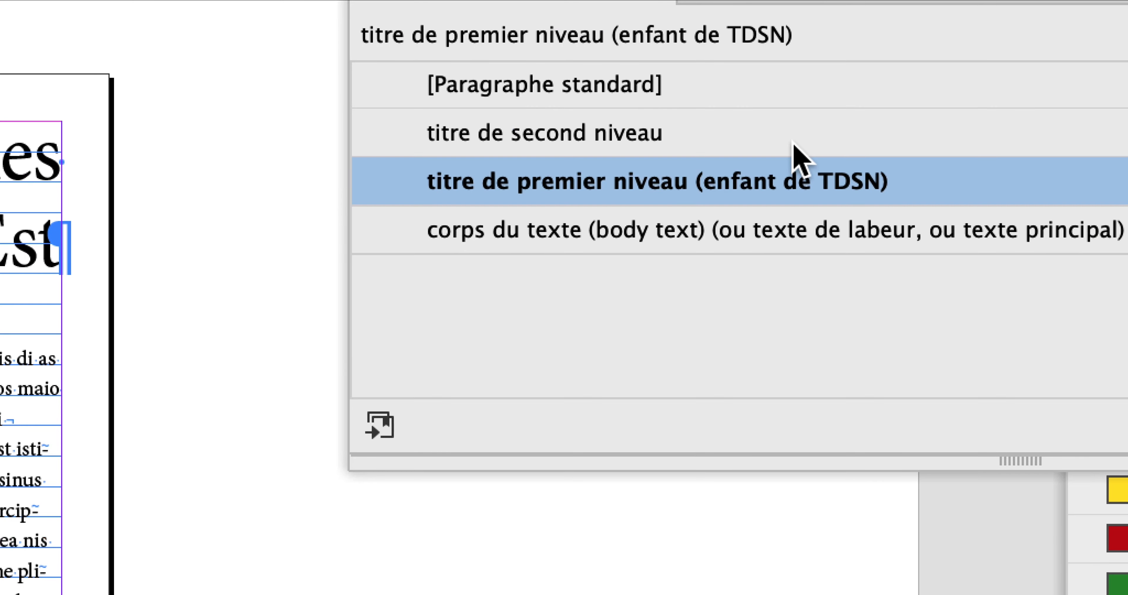
Step: Rename the paragraph style “titre de second niveau” as “titre de second niveau (parent de TDPN)”
double_click(795, 143)
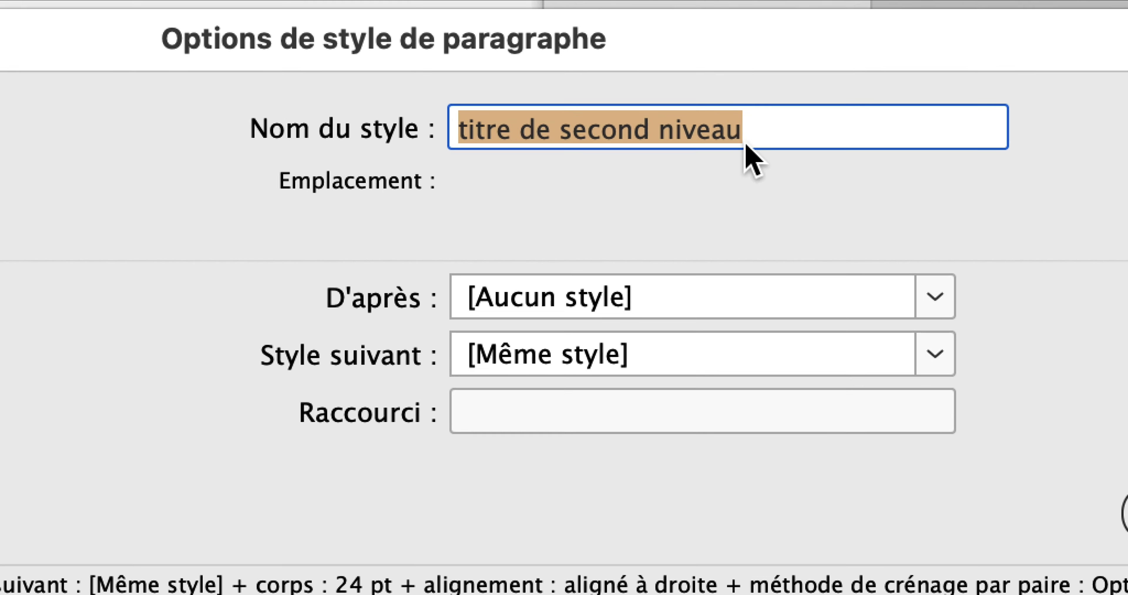
click(829, 63)
text(()
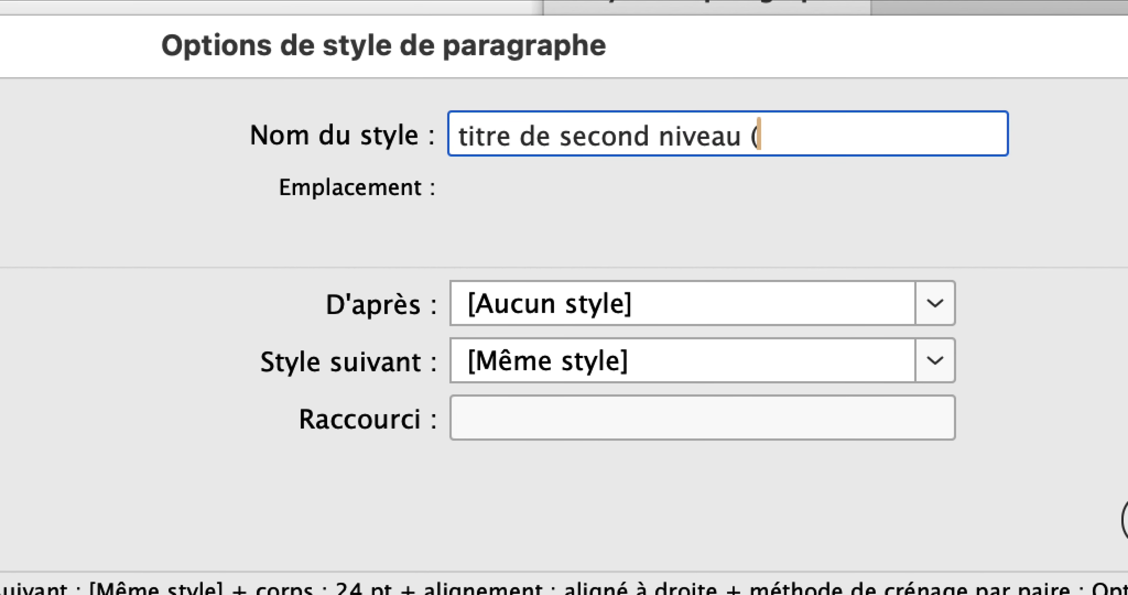
text(parent de )
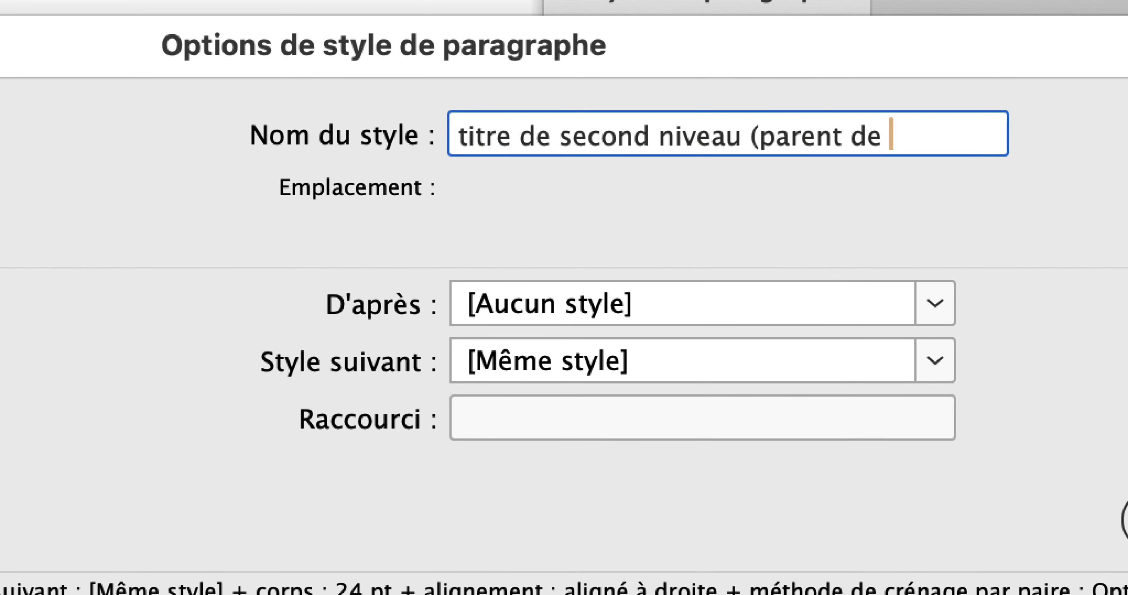
text(TDPN)
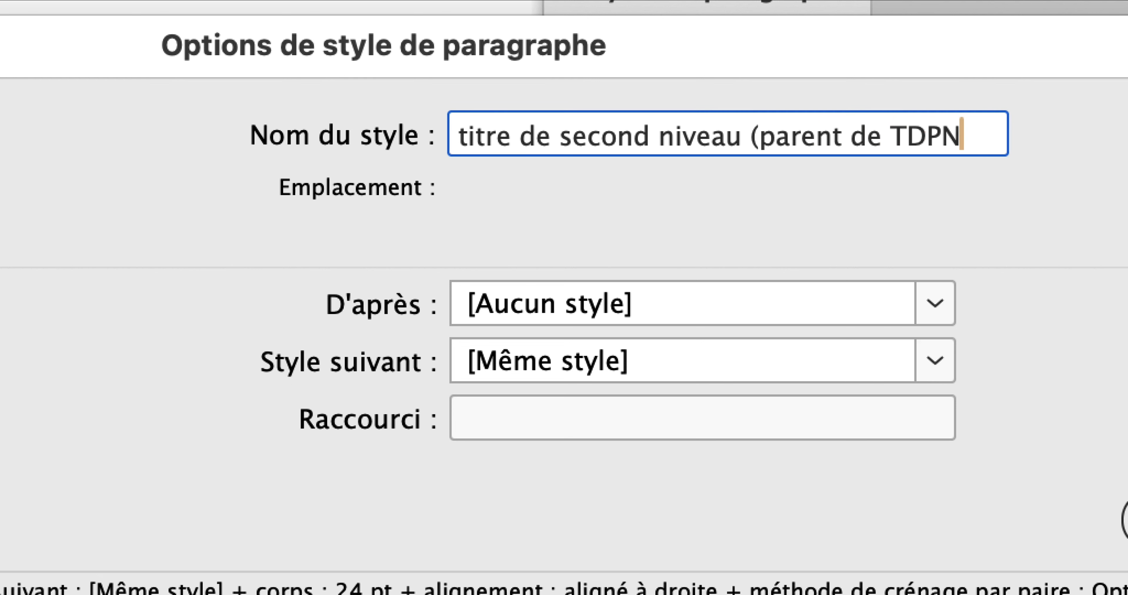
text())
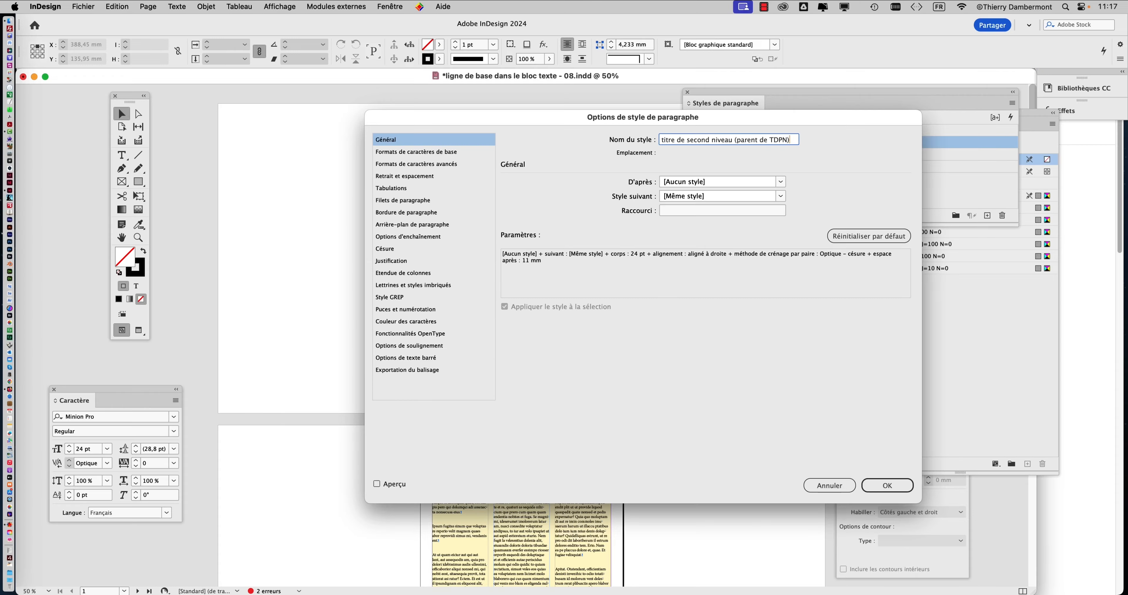
click(886, 486)
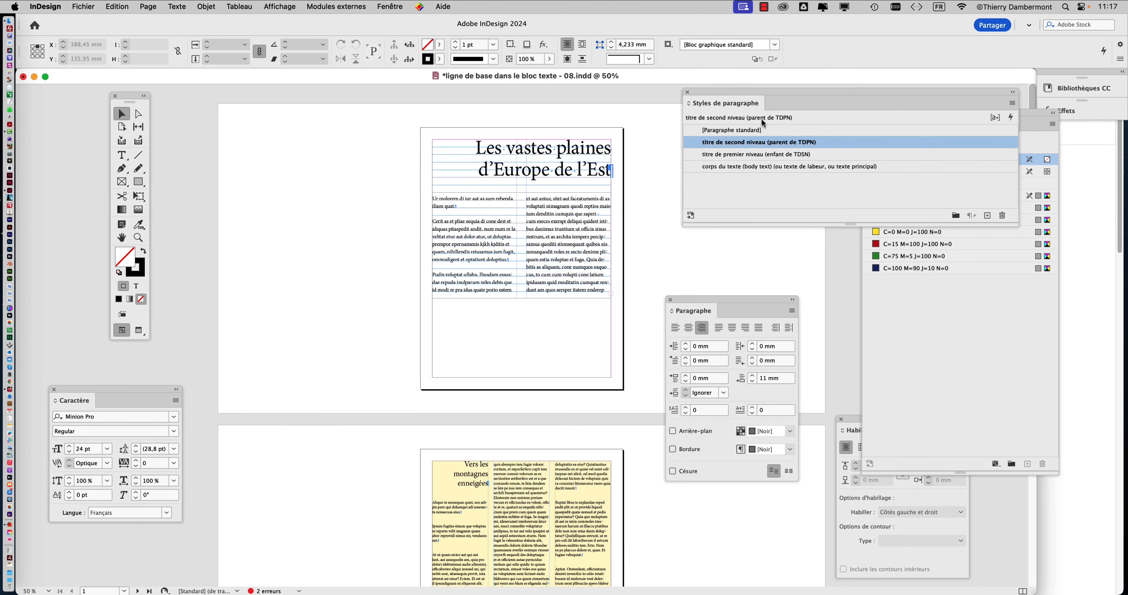
Step: Move the list of paragraph styles onto page 1 below its title and select the style “titre de second niveau (parent de TDPN)”
drag(774, 91, 355, 222)
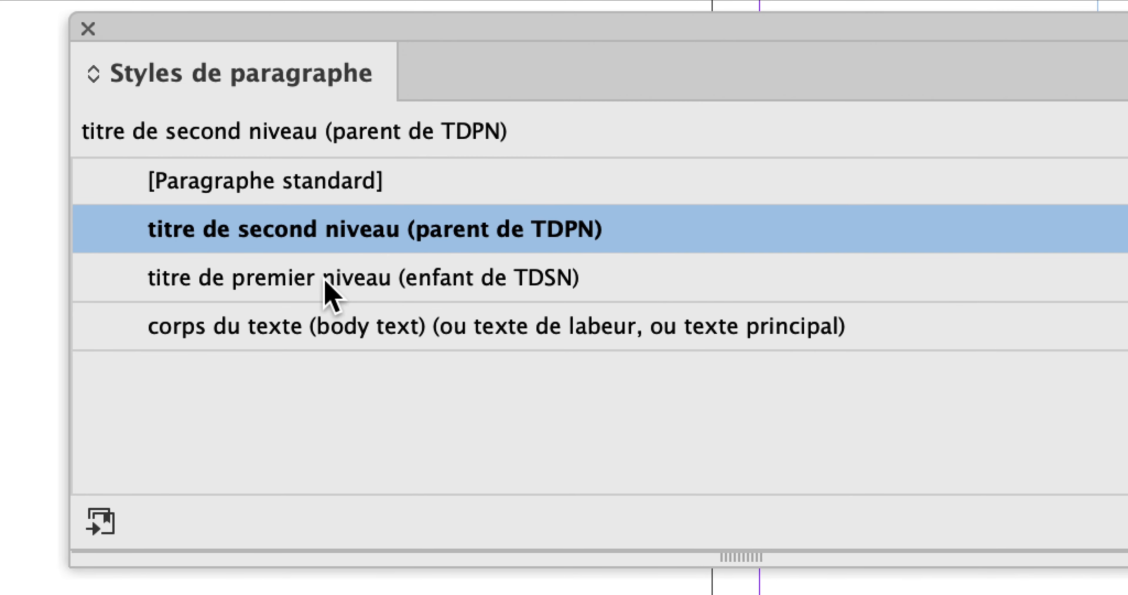
click(327, 311)
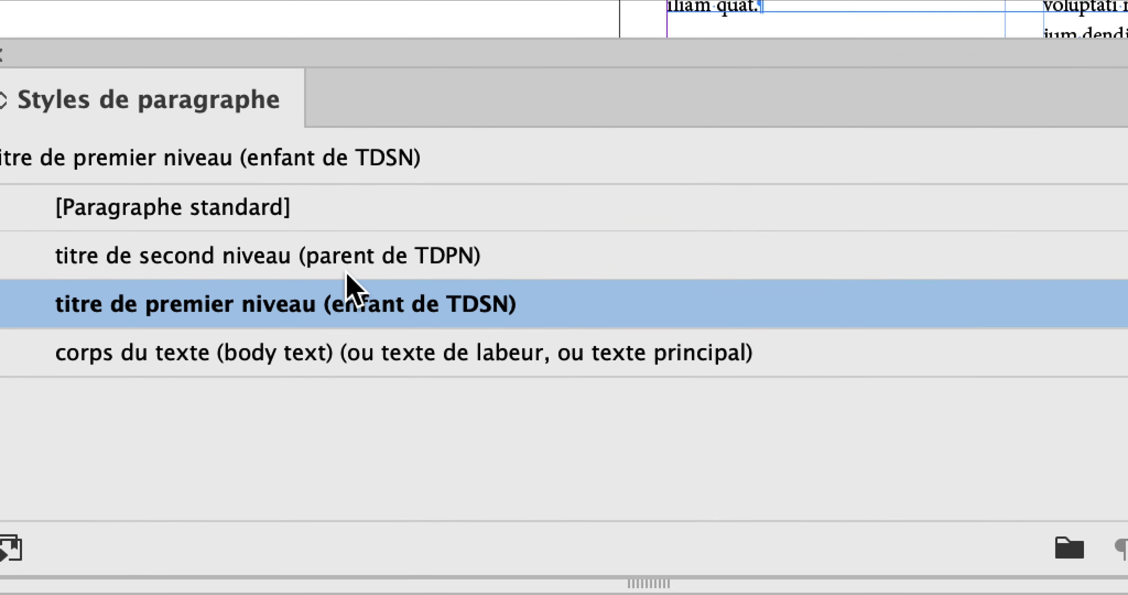
click(328, 247)
click(326, 274)
click(349, 263)
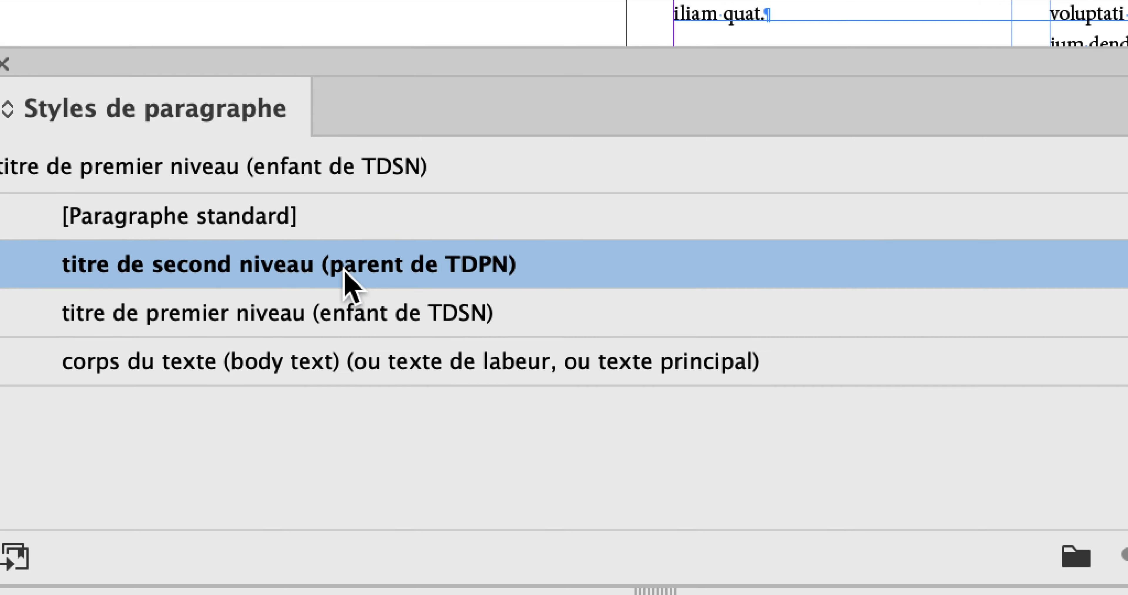
Step: Select each title style in turn, ending with “titre de second niveau (parent de TDPN)”, and move the styles list beside page 1
click(348, 302)
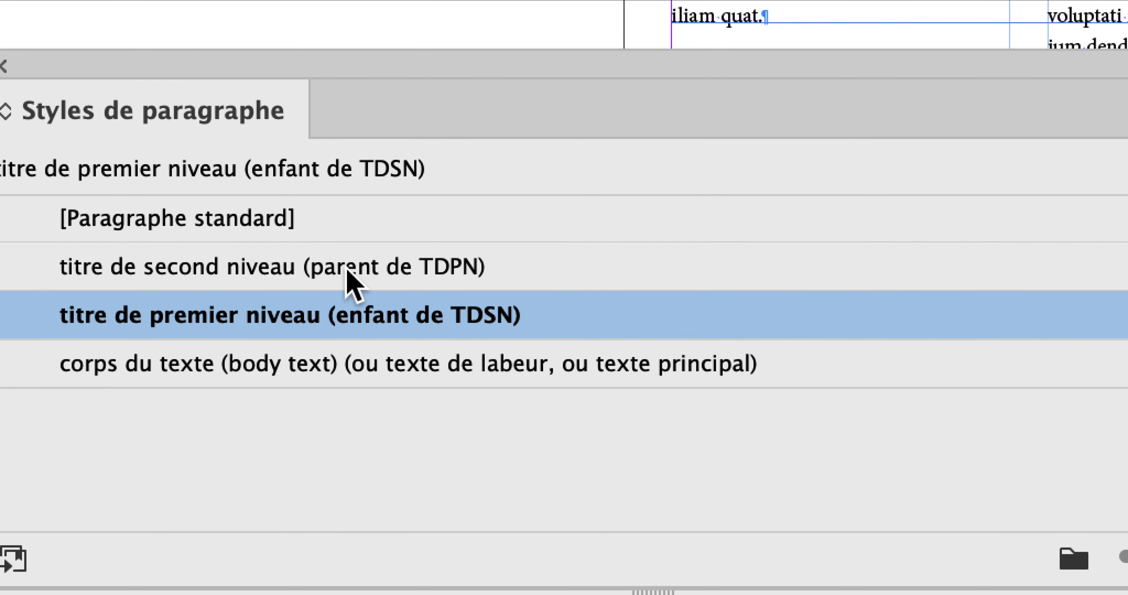
click(351, 273)
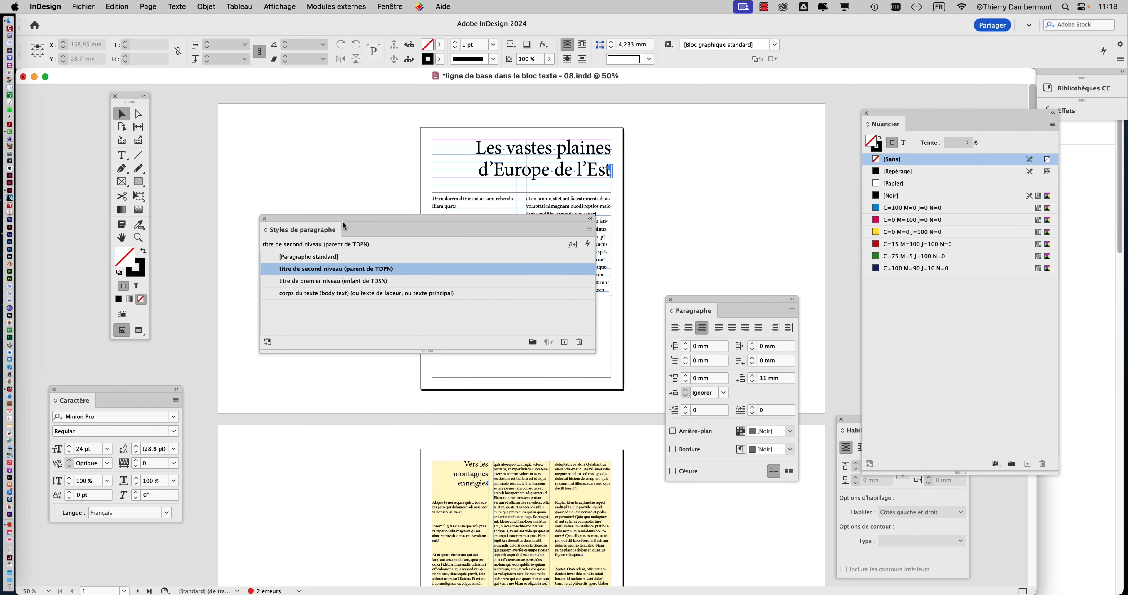
drag(341, 221, 946, 163)
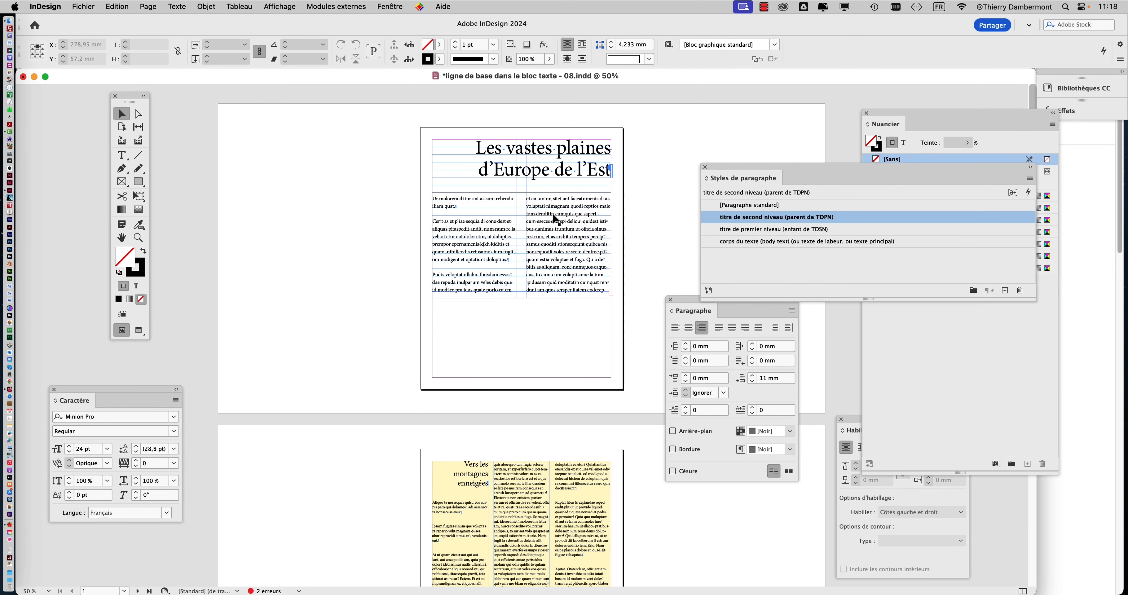
scroll(410, 199, down, 2)
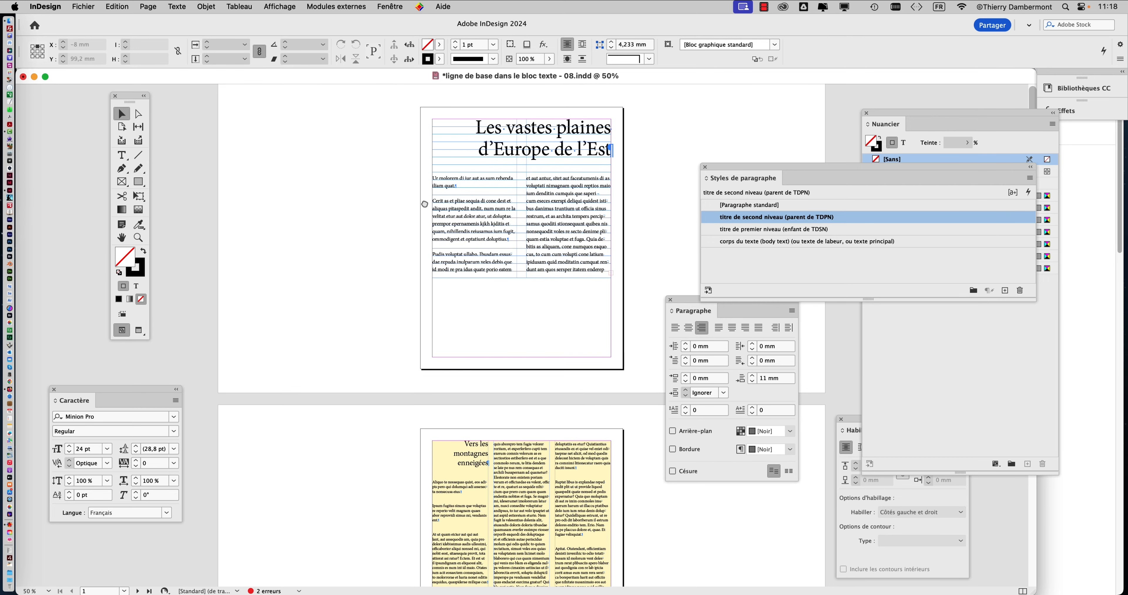
scroll(410, 200, down, 1)
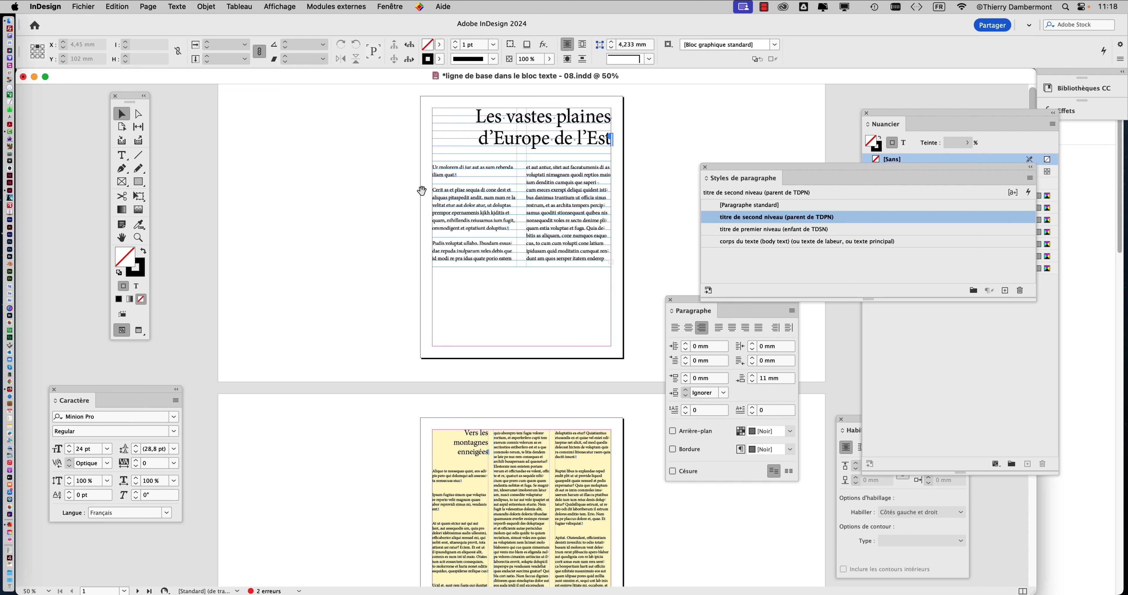
drag(722, 167, 697, 145)
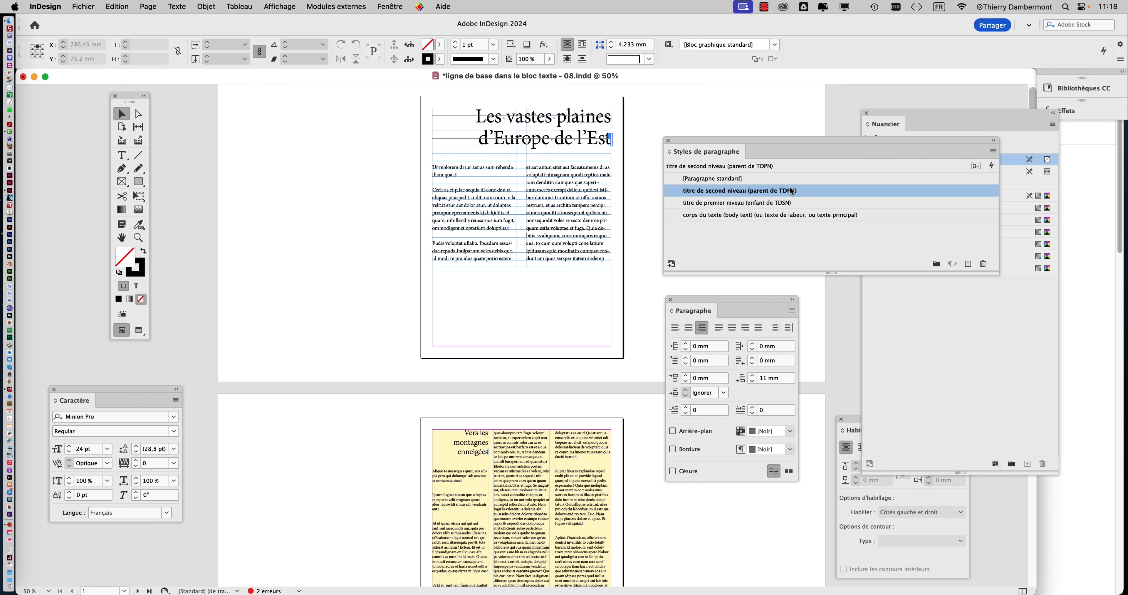
Step: Compare the based-on style in the general options of the second-level and first-level title styles, leaving both unchanged
double_click(825, 190)
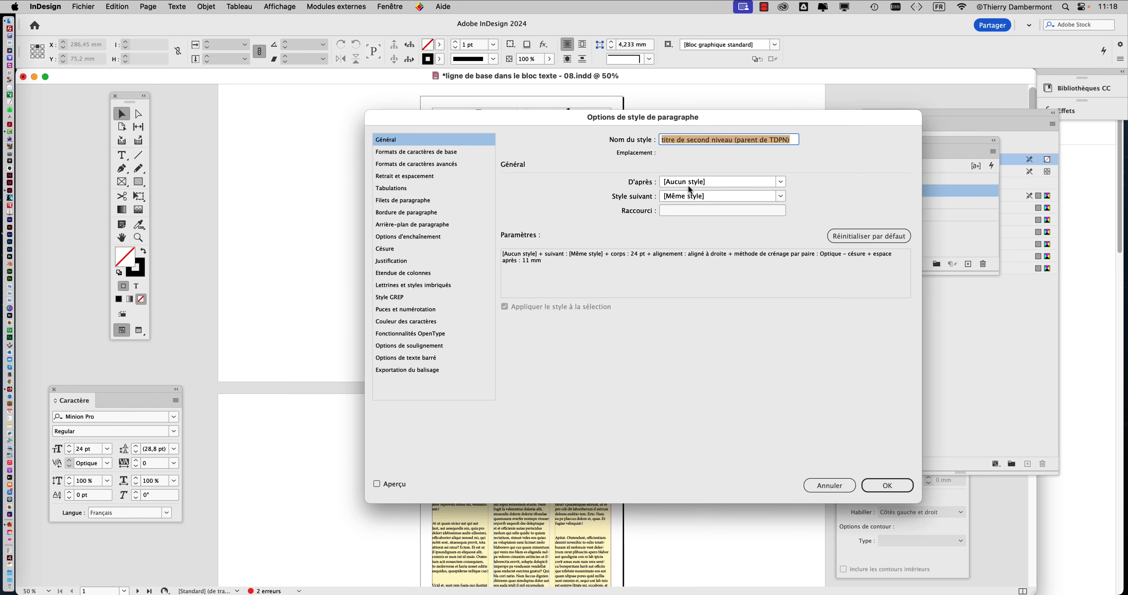
click(833, 487)
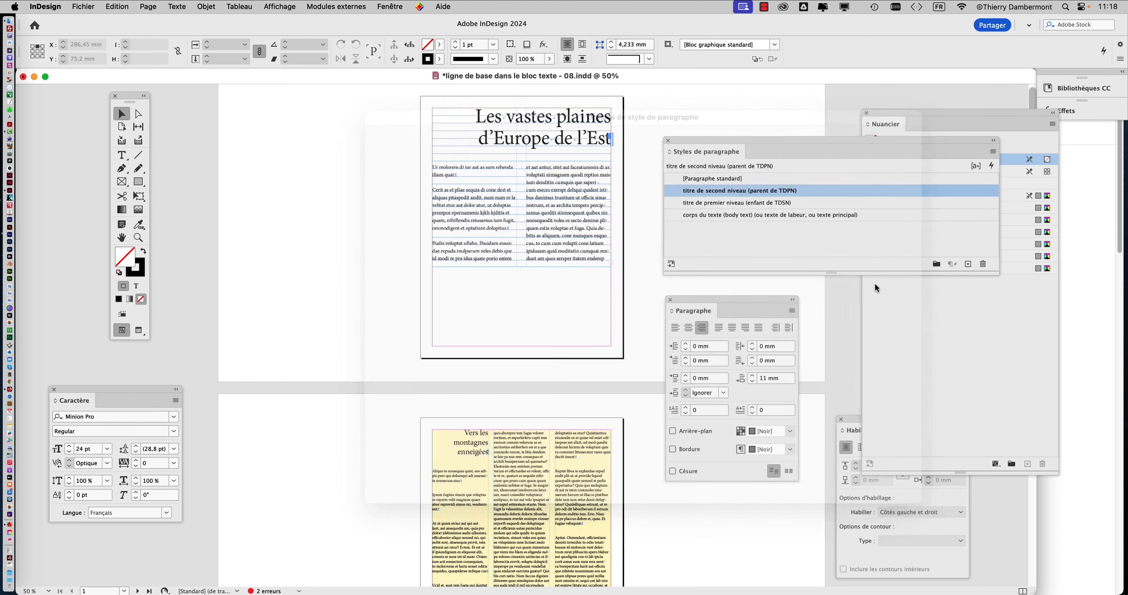
double_click(842, 203)
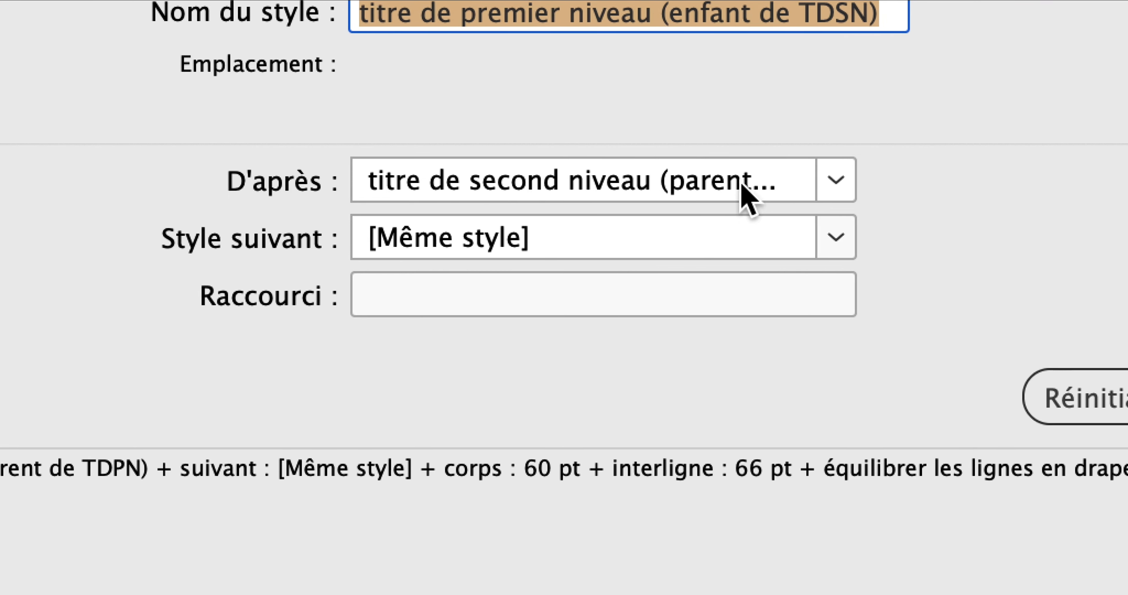
click(1074, 180)
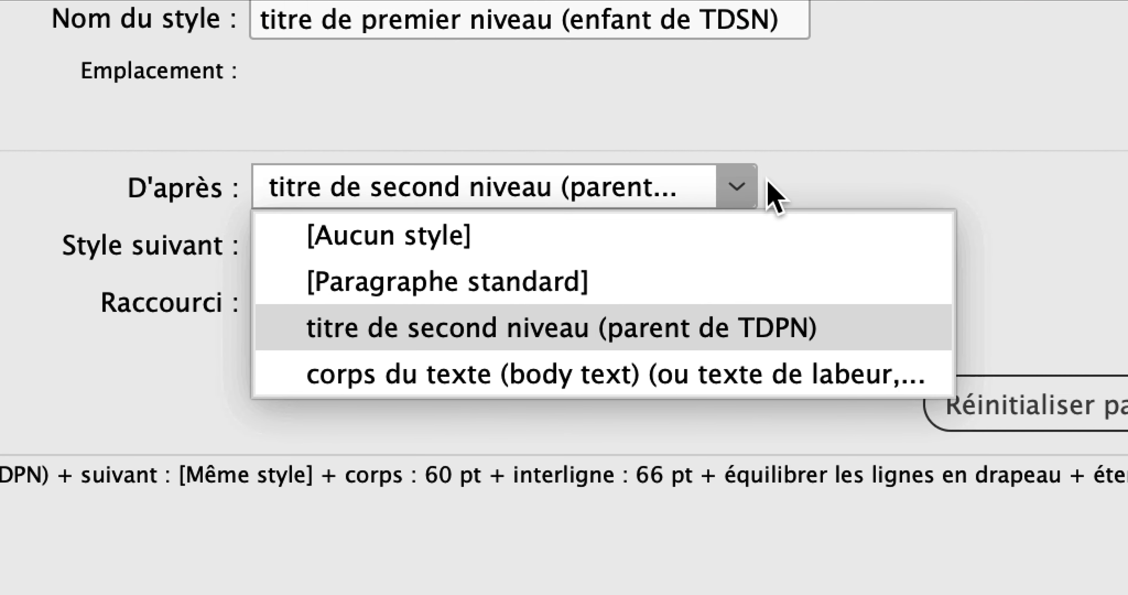
click(806, 177)
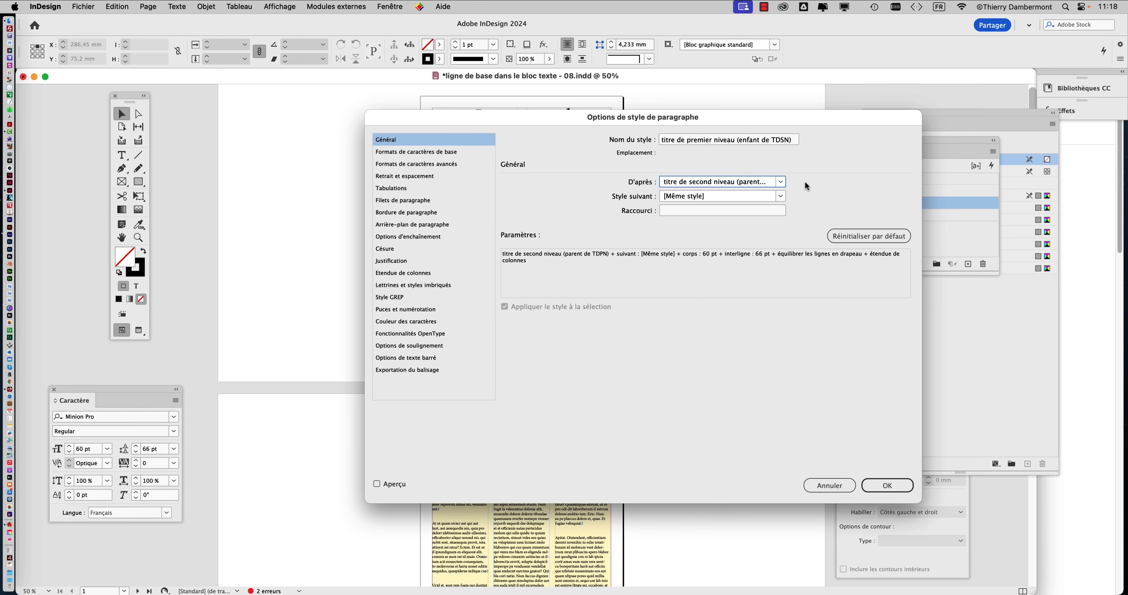
click(879, 483)
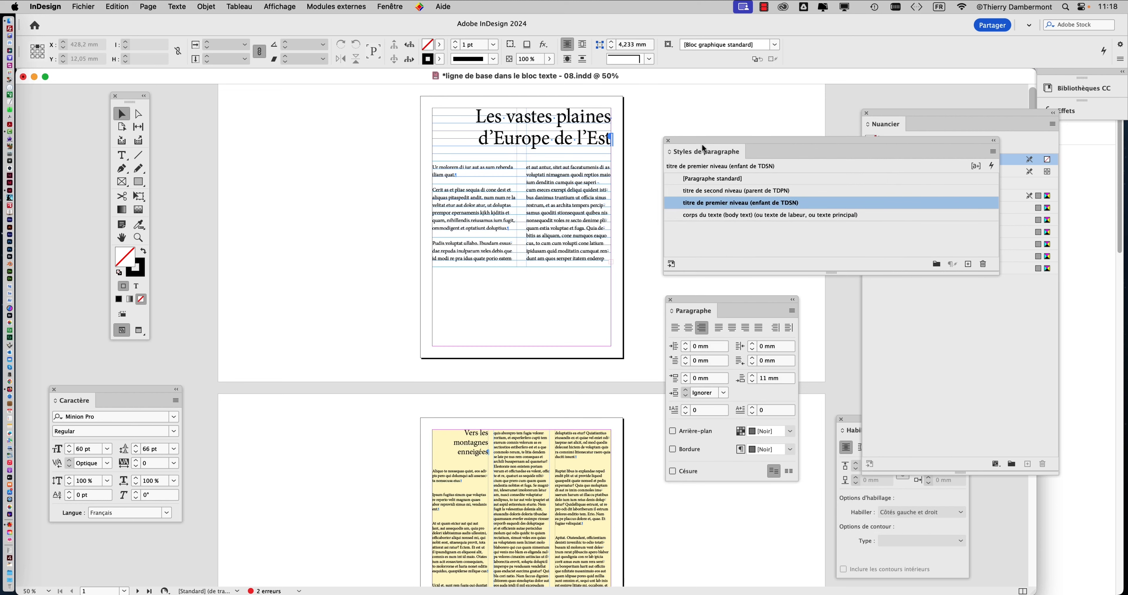
Step: Review the general options of “titre de second niveau (parent de TDPN)” with the dialog moved away from page 1, and close them
drag(702, 146, 721, 126)
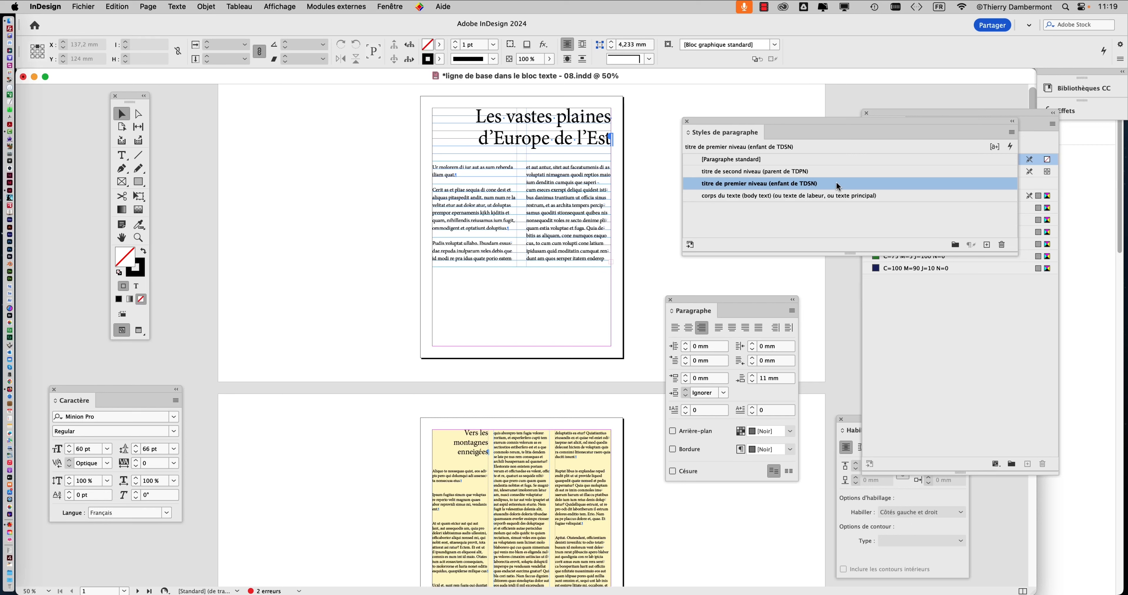
click(846, 173)
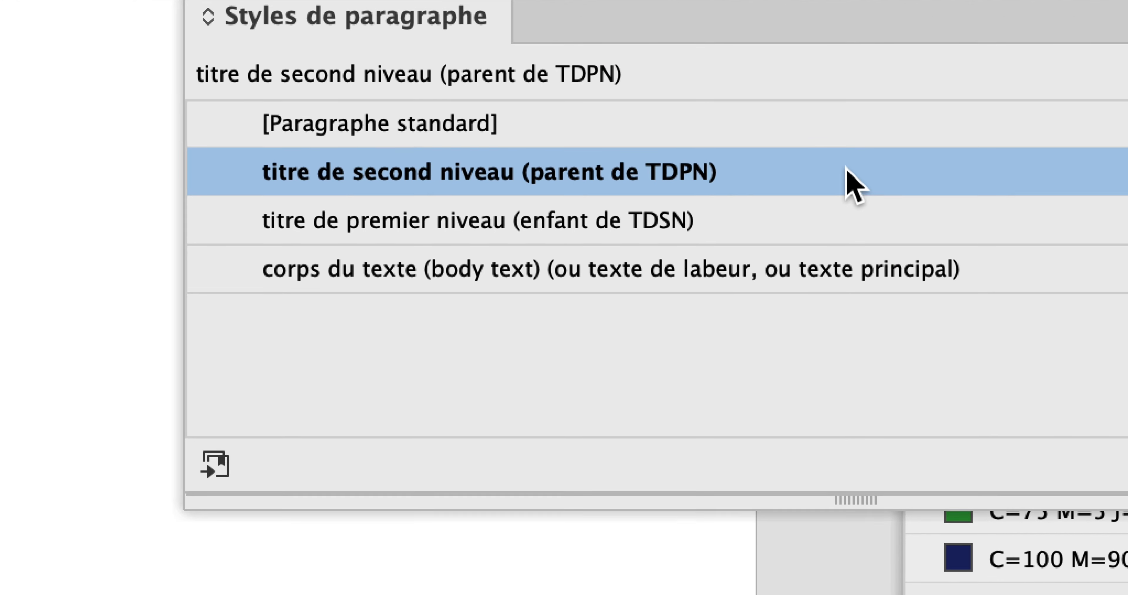
double_click(850, 172)
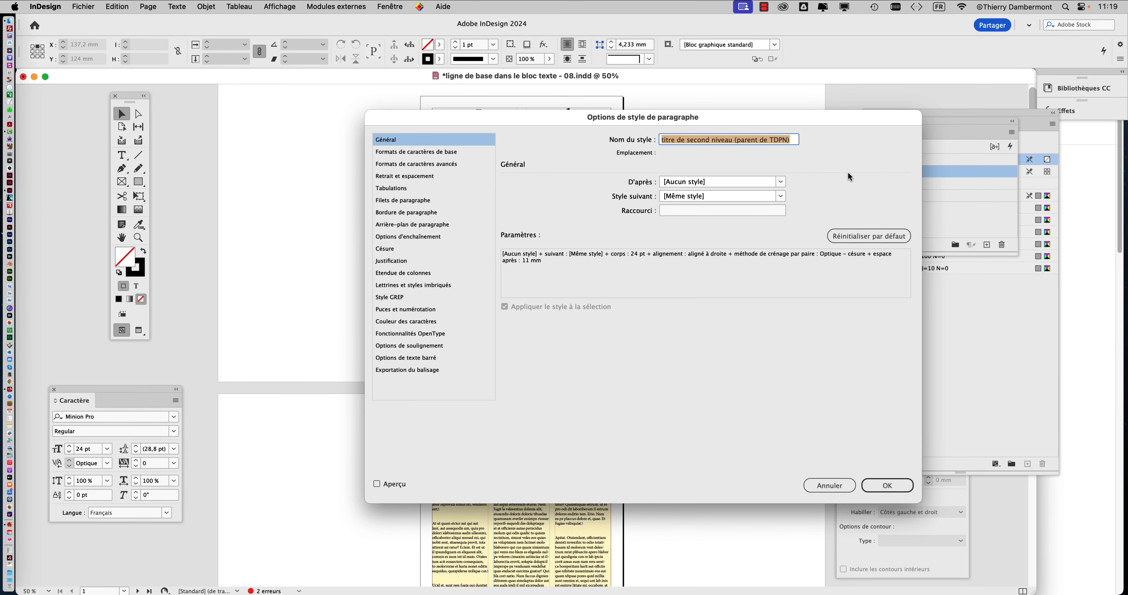
drag(557, 119, 814, 86)
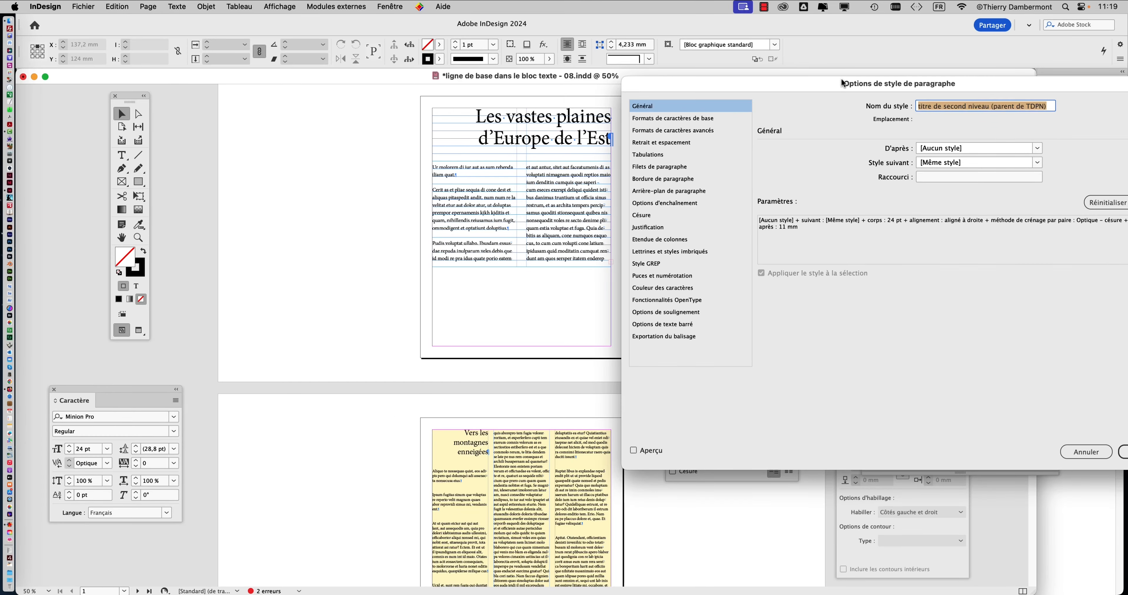
drag(839, 146, 543, 77)
click(788, 445)
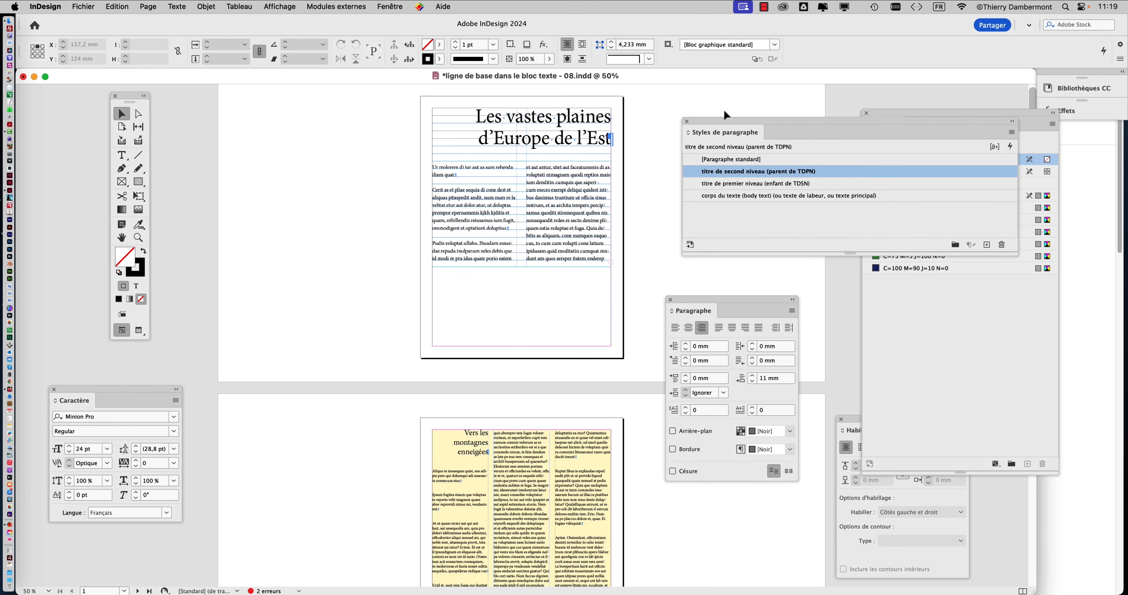
Step: Move the paragraph and character settings beside the pages and bring the second-level title on page 2 into closer view
drag(723, 118, 764, 115)
drag(697, 296, 222, 98)
drag(154, 386, 336, 326)
key(super+1)
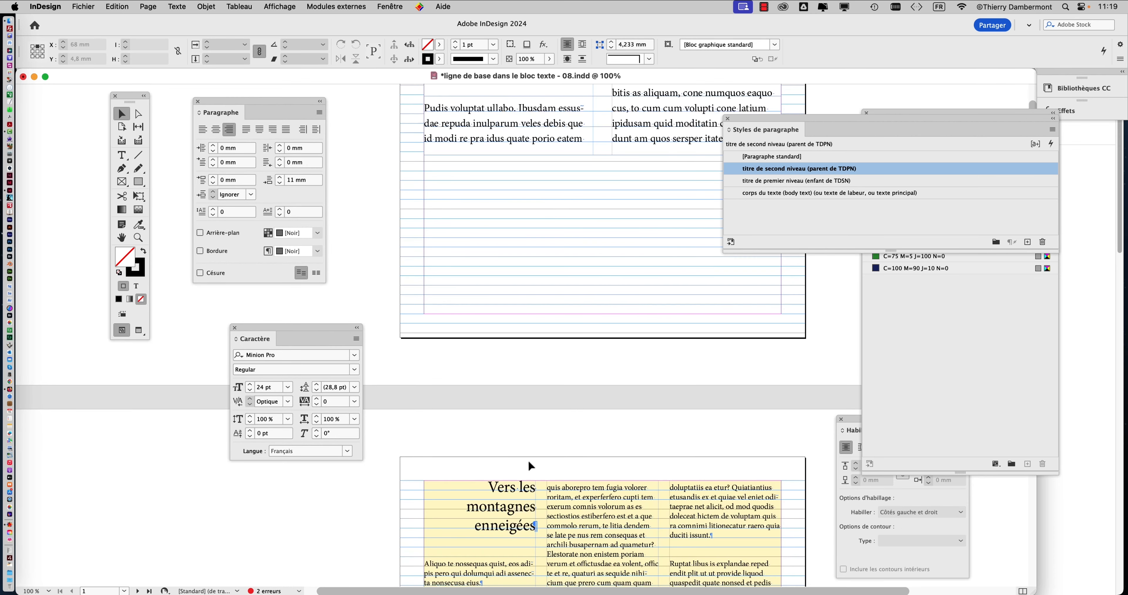
scroll(522, 450, down, 4)
scroll(523, 453, up, 2)
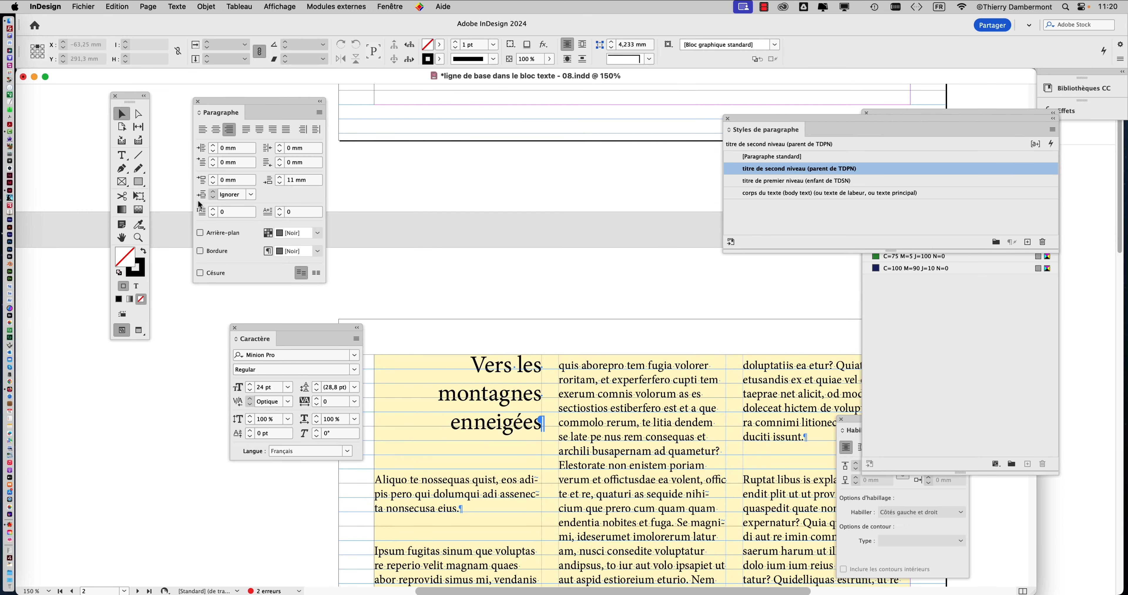
scroll(563, 397, down, 3)
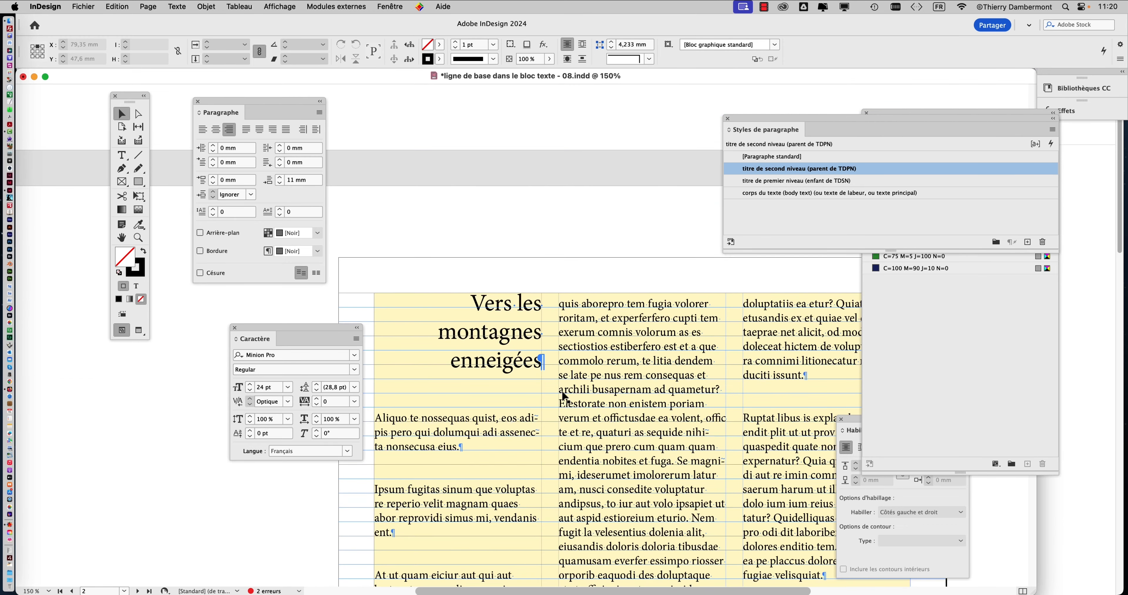
Step: Move the paragraph styles list and the colour swatches clear of the third text column on page 2
click(125, 238)
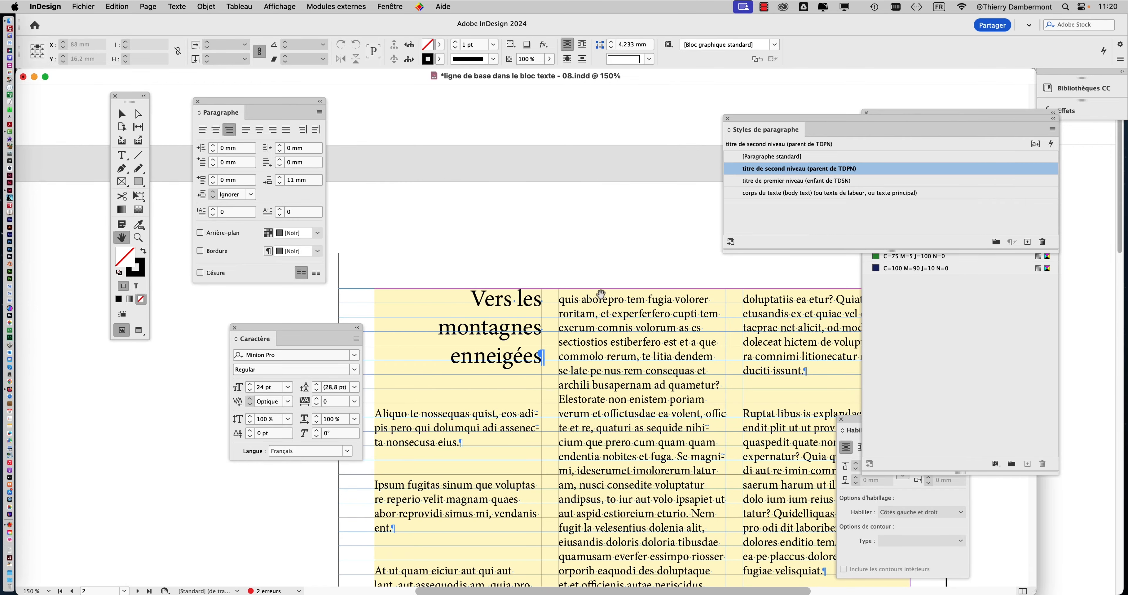
drag(601, 295, 587, 143)
drag(753, 122, 988, 94)
drag(892, 123, 1000, 255)
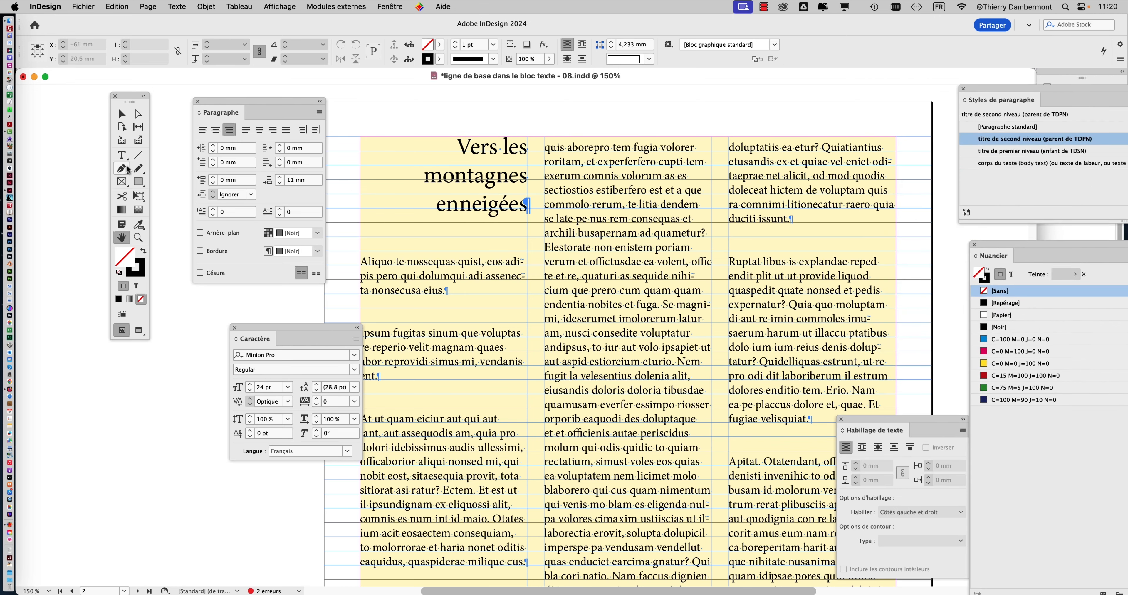
Step: Insert the heading “Vers la mer et ses plages” as its own paragraph before “Ruptat libus” in the third column of page 2
click(122, 155)
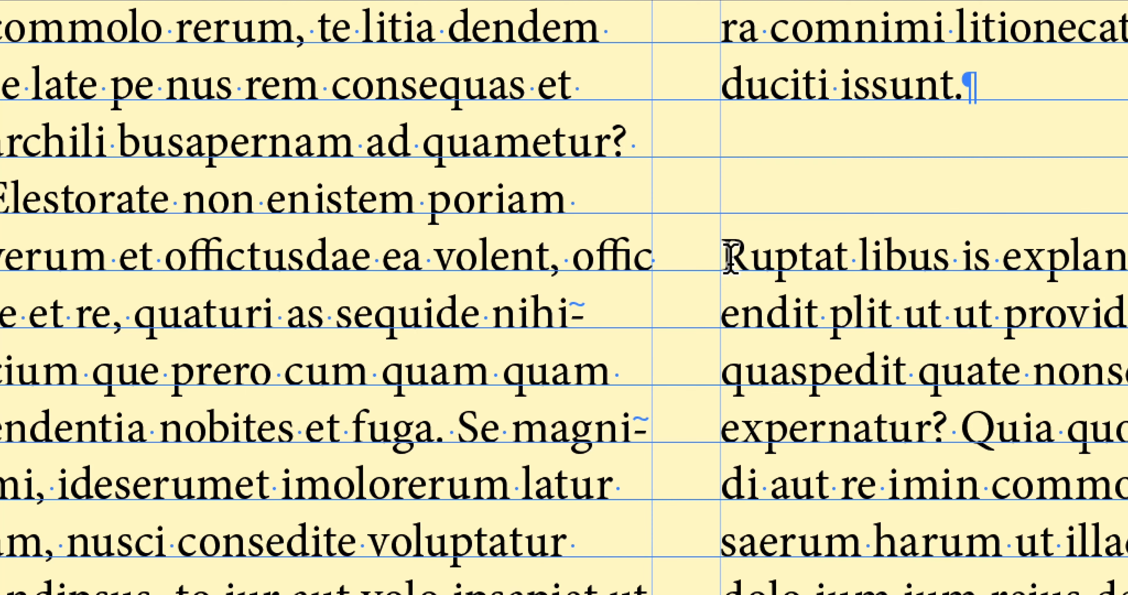
click(730, 258)
text(Vers la )
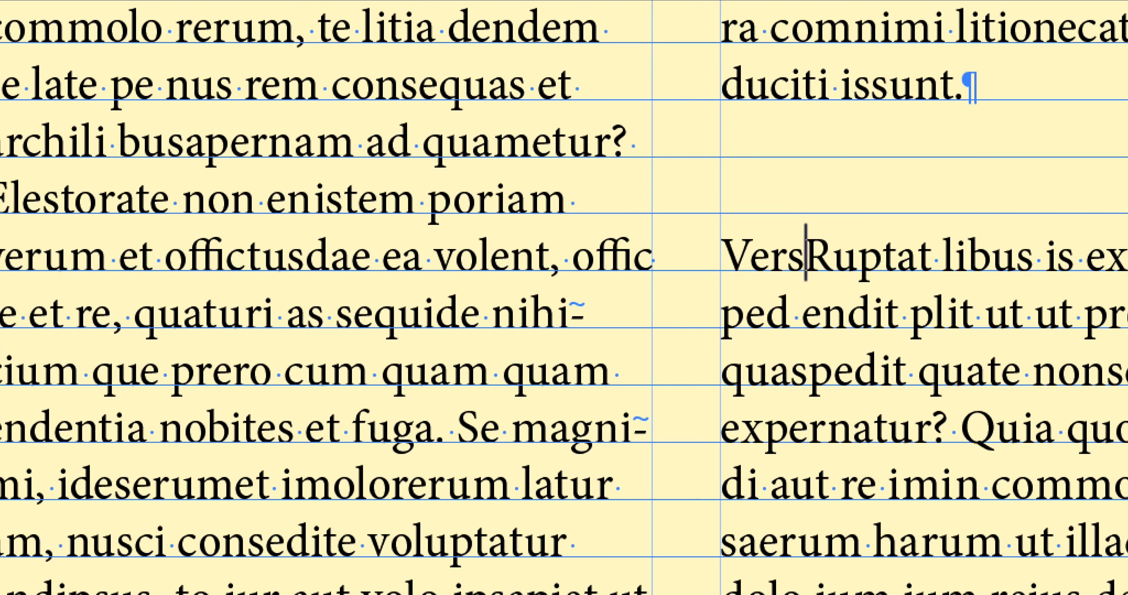
text(mer et ses plag)
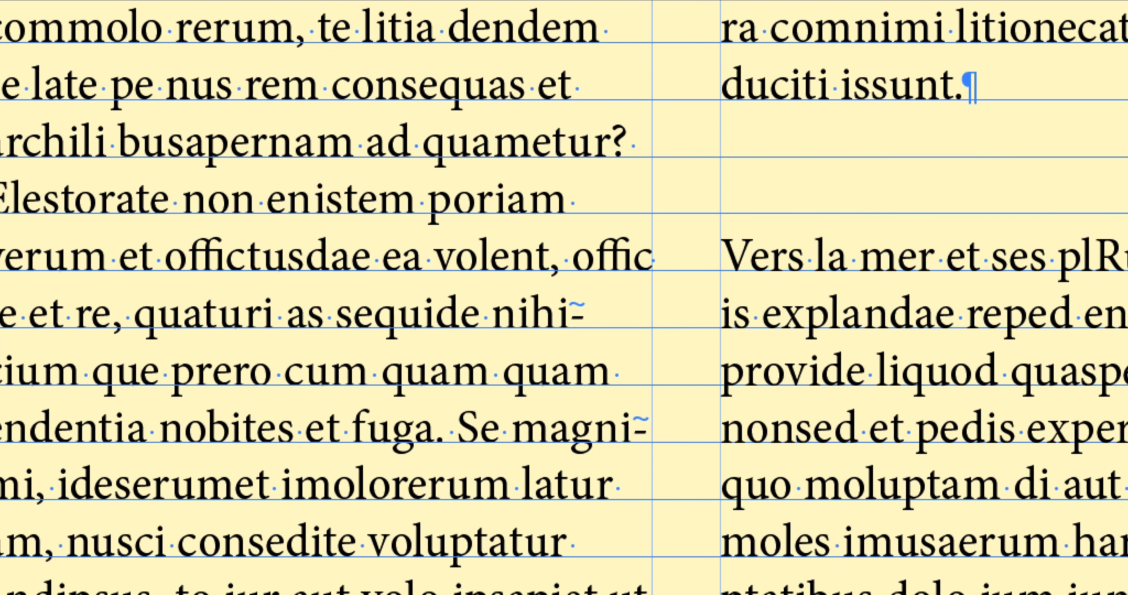
text(esRuptat li-)
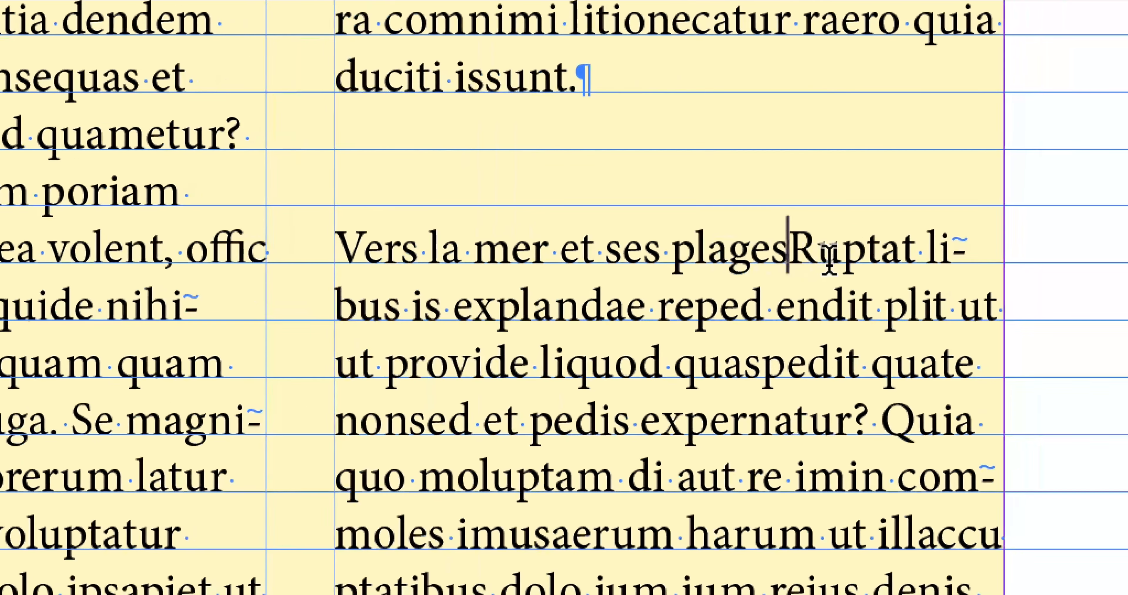
key(Return)
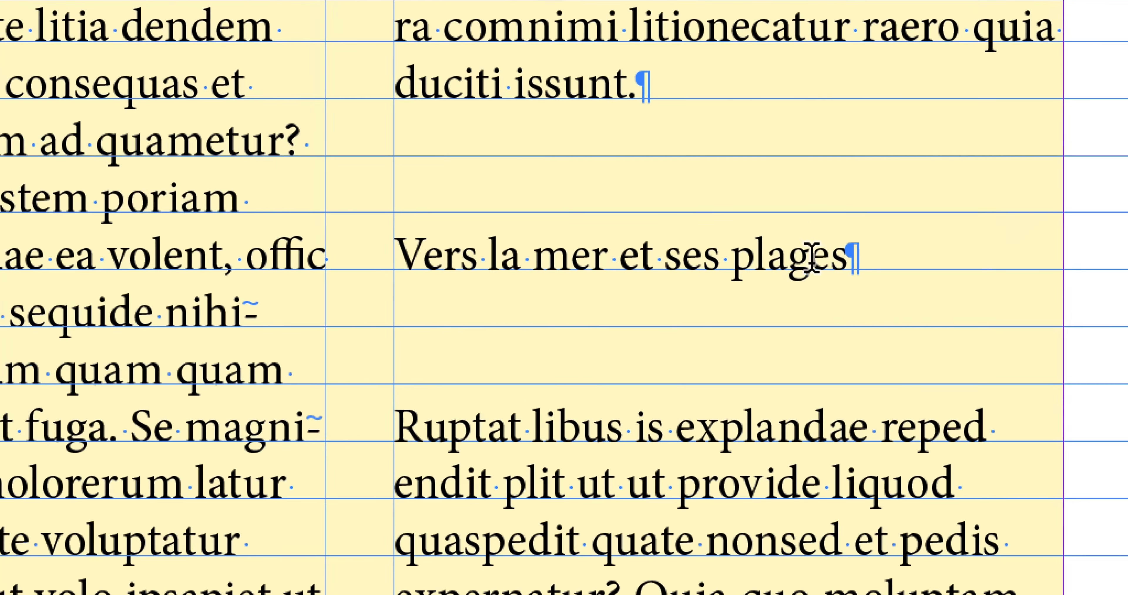
Step: Apply the style “titre de second niveau (parent de TDPN)” to the heading “Vers la mer et ses plages” and uncover the text
click(805, 258)
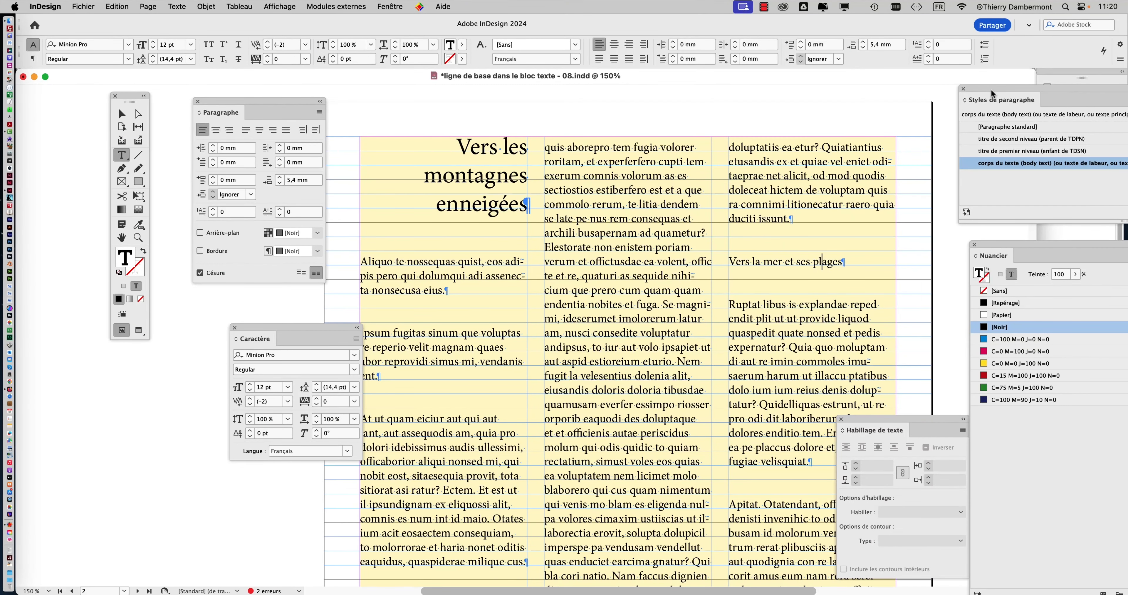
drag(991, 87, 499, 332)
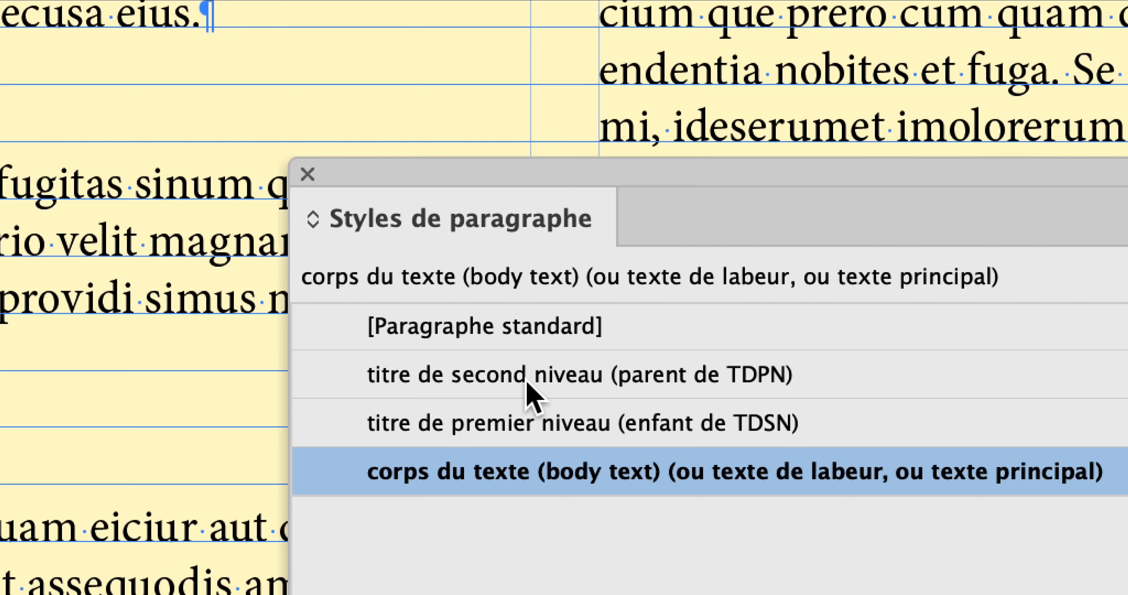
click(529, 385)
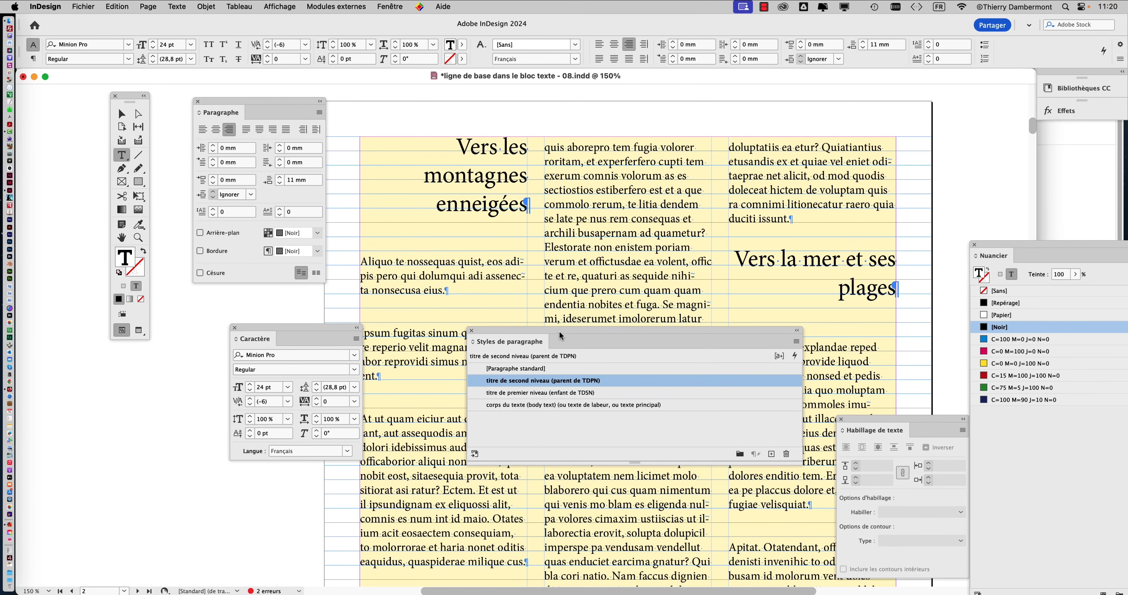
drag(562, 342, 861, 72)
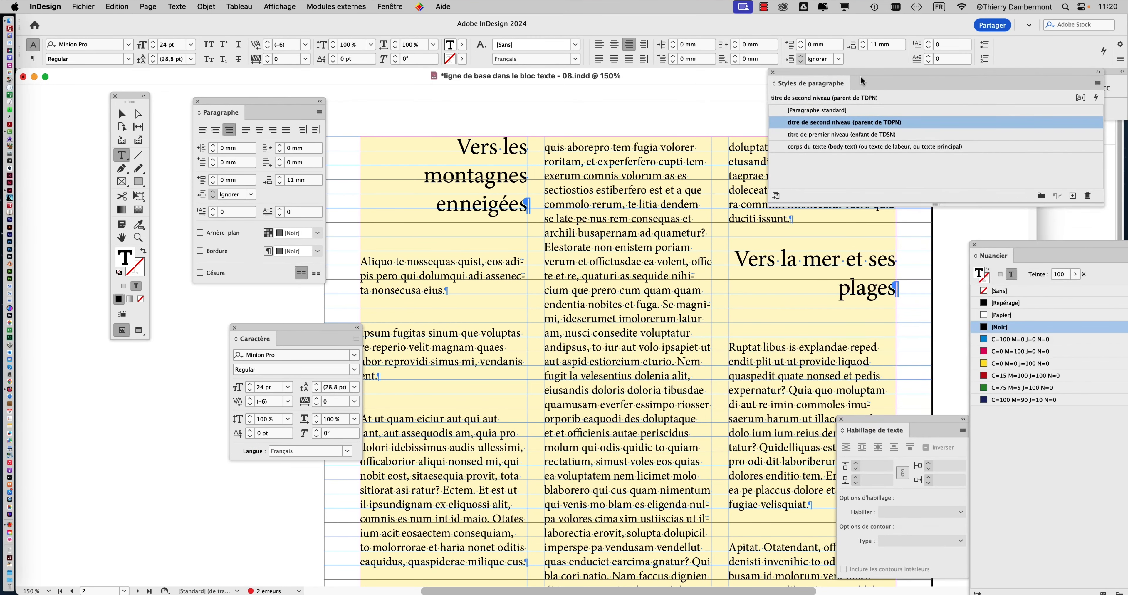
Step: Deselect the new heading and move the paragraph styles list off page 2 so both second-level titles are visible together
click(121, 114)
click(399, 121)
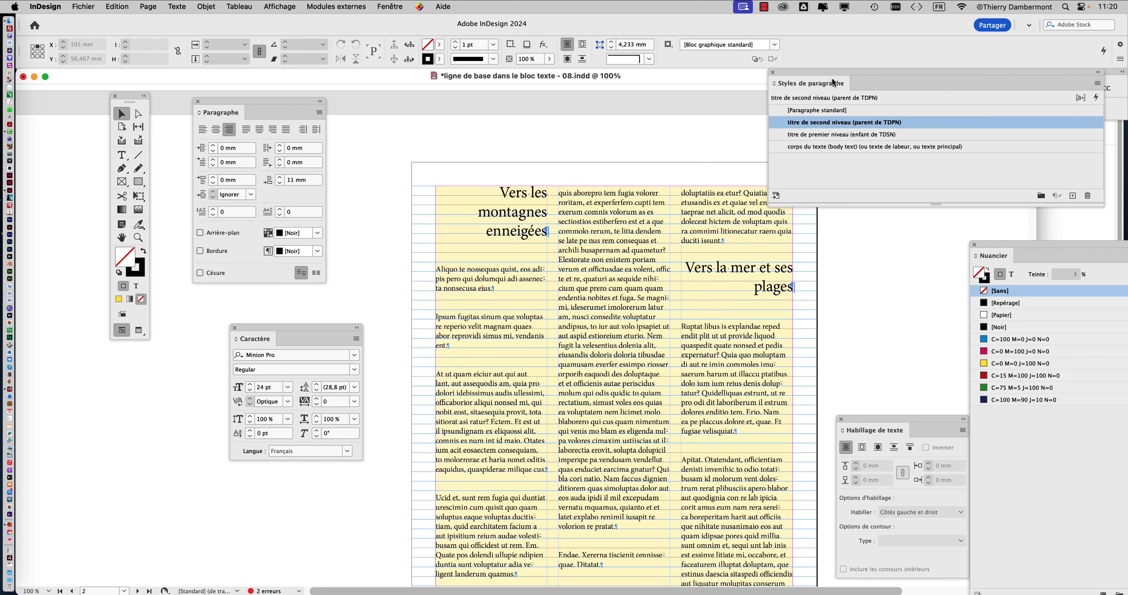
scroll(587, 286, down, 1)
drag(799, 77, 867, 86)
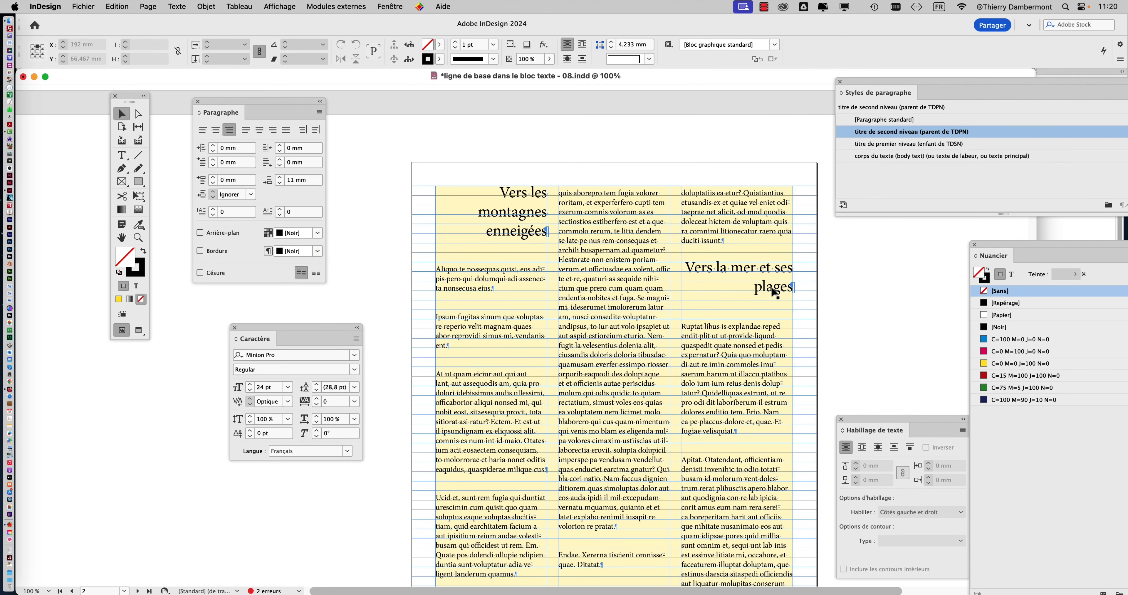
scroll(774, 292, up, 1)
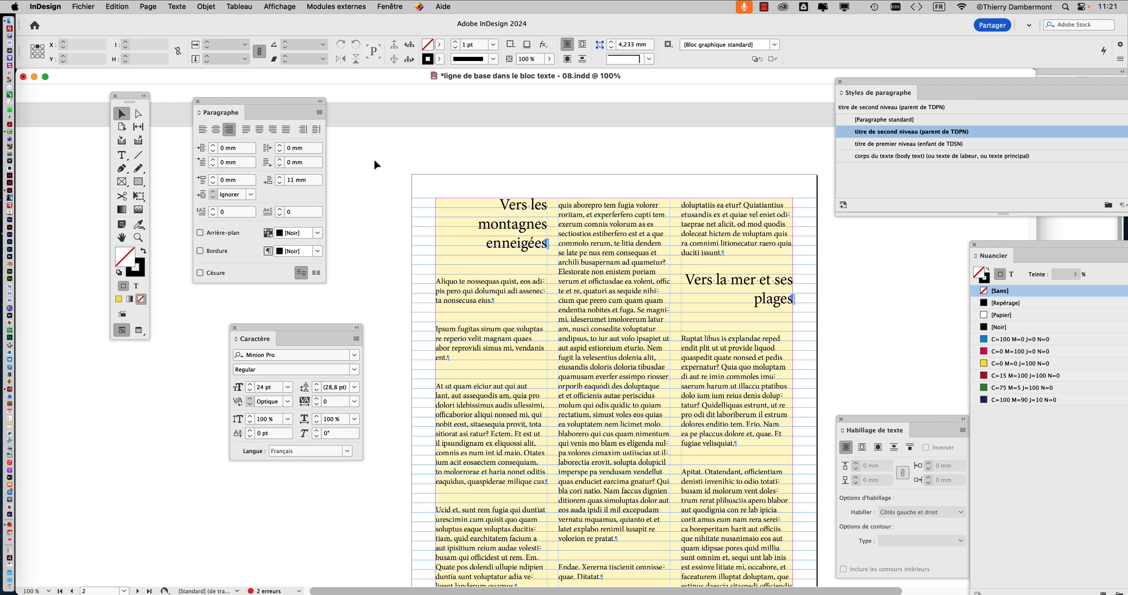
Step: Select the whole heading “Vers les montagnes enneigées” on page 2 and arrange the paragraph and character settings beside it
click(125, 156)
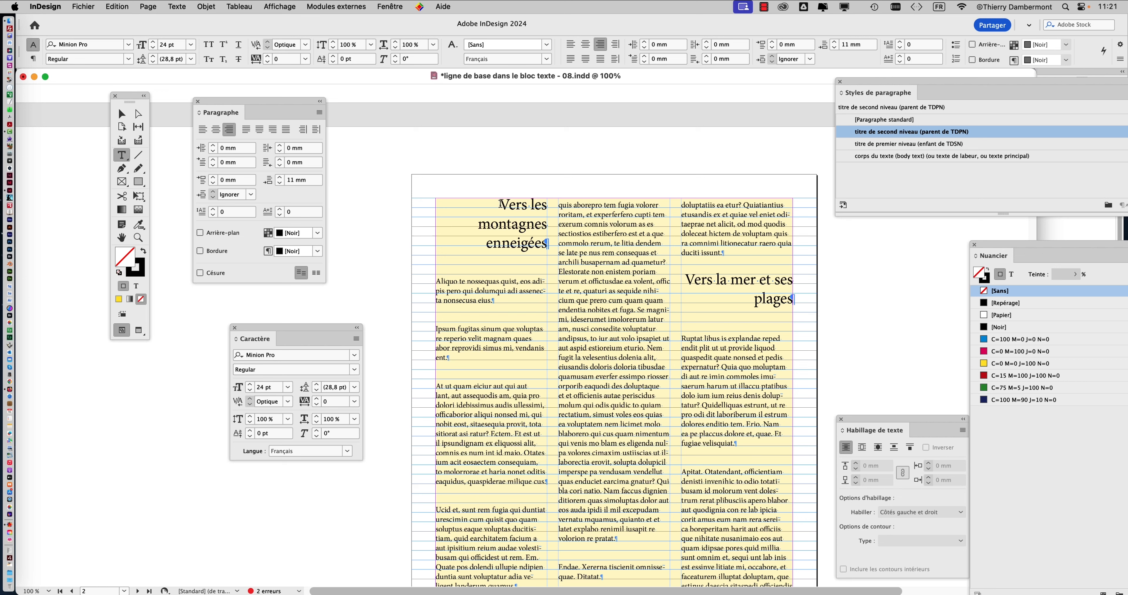
click(518, 225)
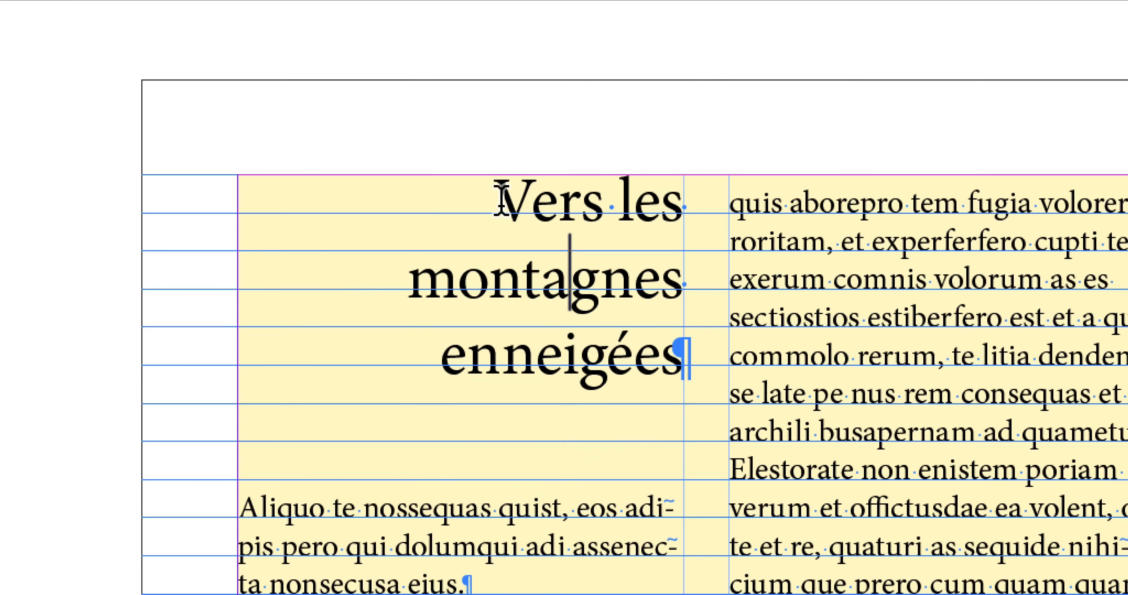
drag(501, 200, 699, 342)
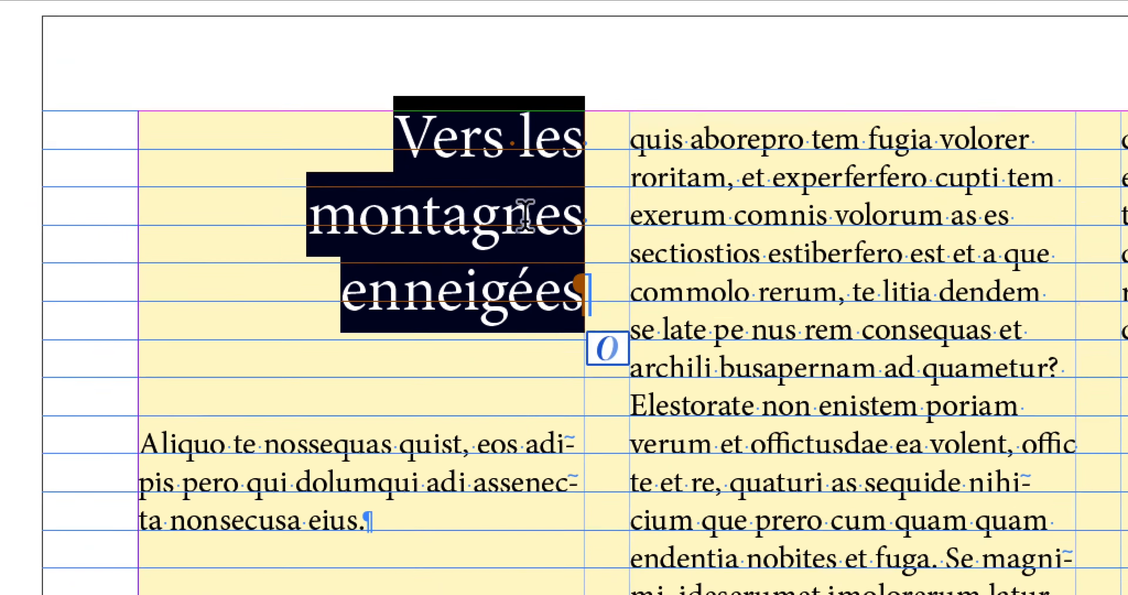
click(344, 83)
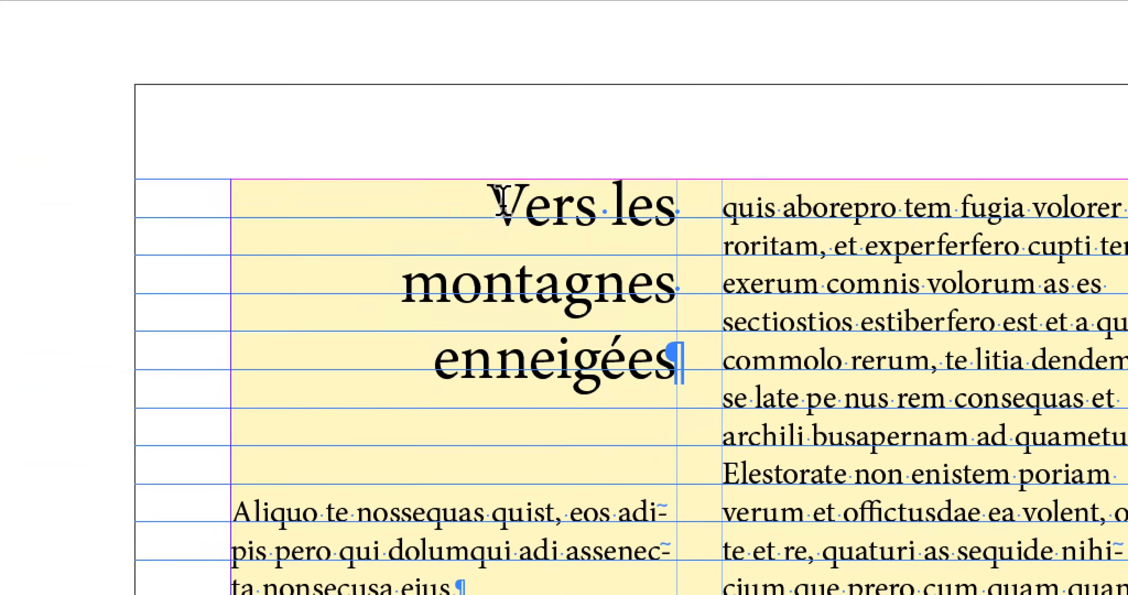
drag(344, 83, 420, 158)
drag(516, 215, 543, 232)
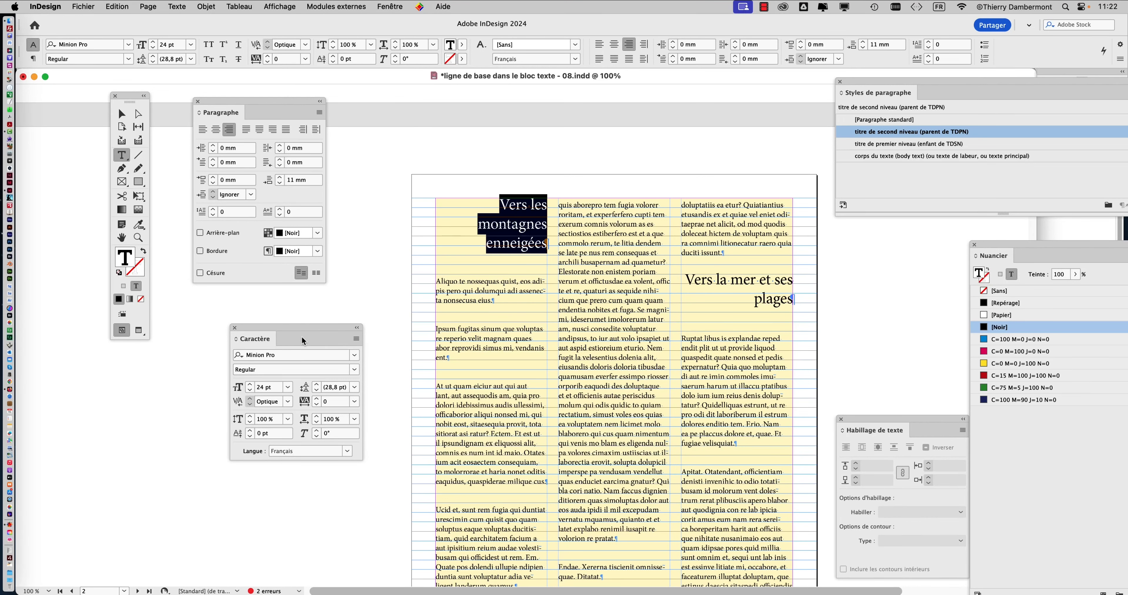
drag(272, 101, 143, 361)
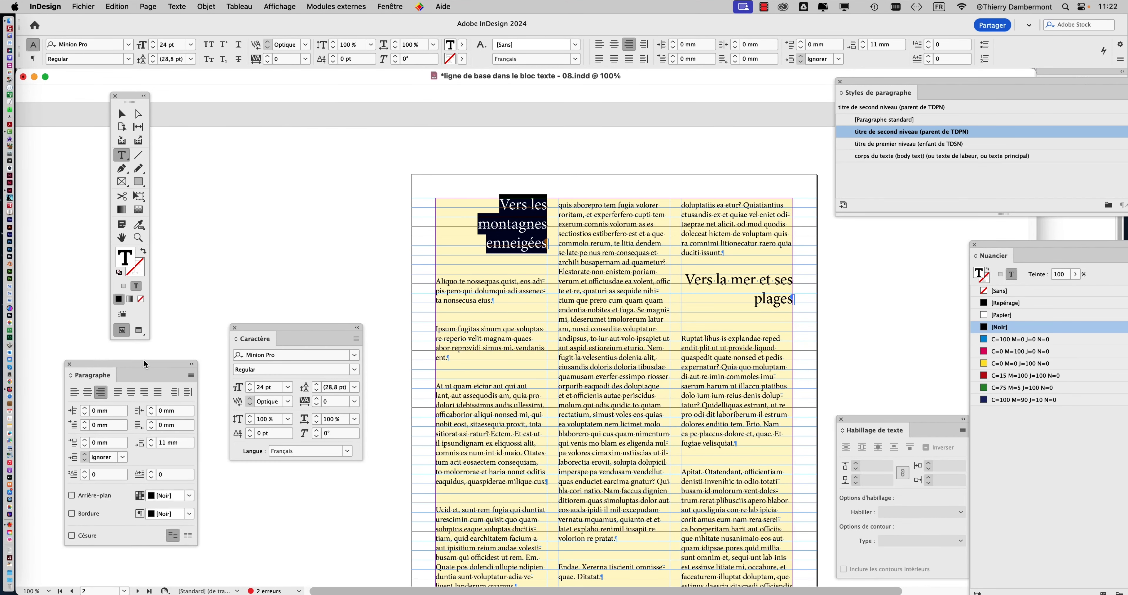
drag(273, 326, 296, 162)
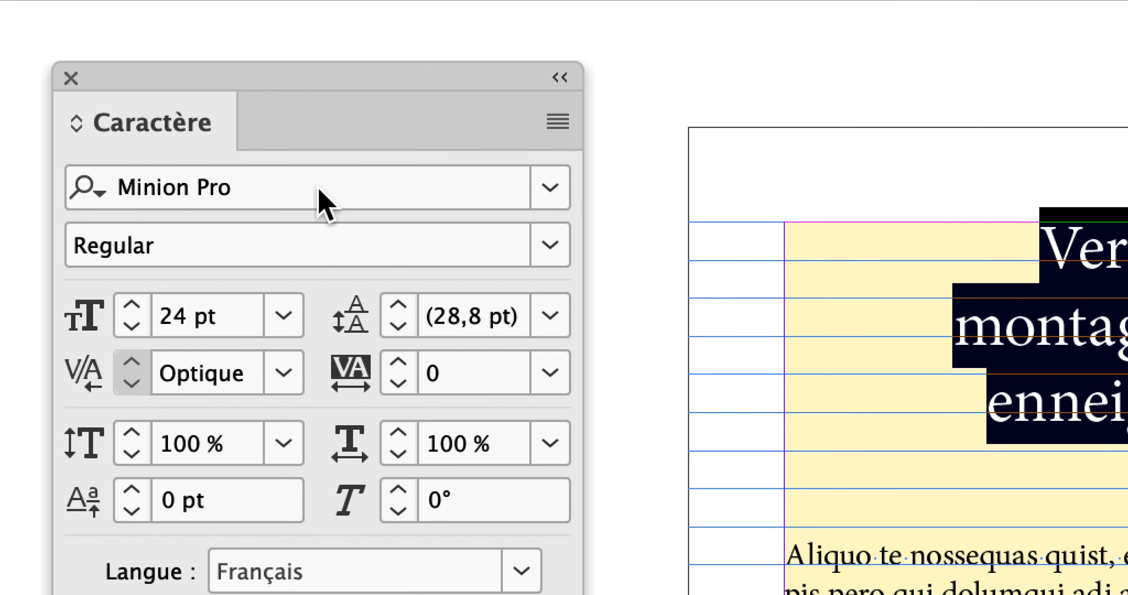
Step: Set the font of the selected heading “Vers les montagnes enneigées” to Helvetica Regular
click(324, 202)
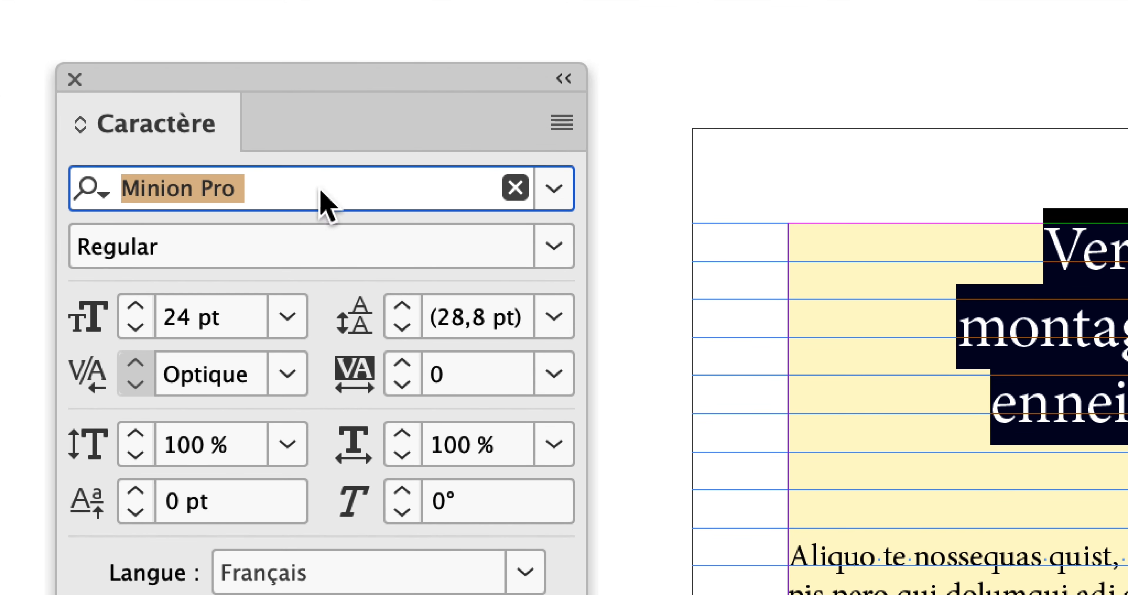
text(helve)
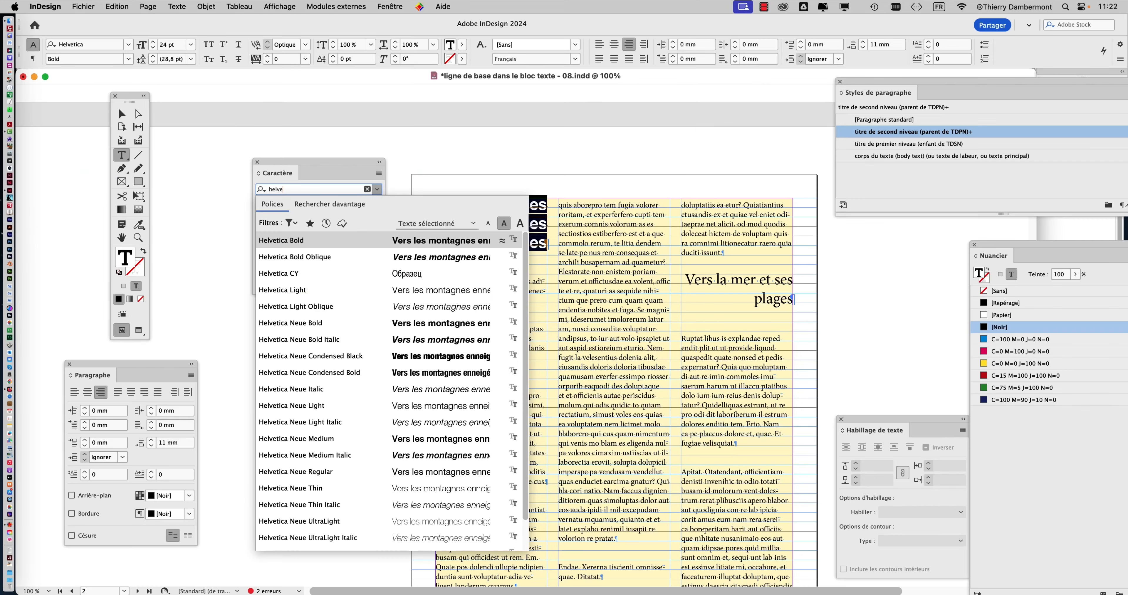
key(Down)
key(Down)
key(Down)
key(Down)
key(Down)
key(Down)
key(Down)
key(Down)
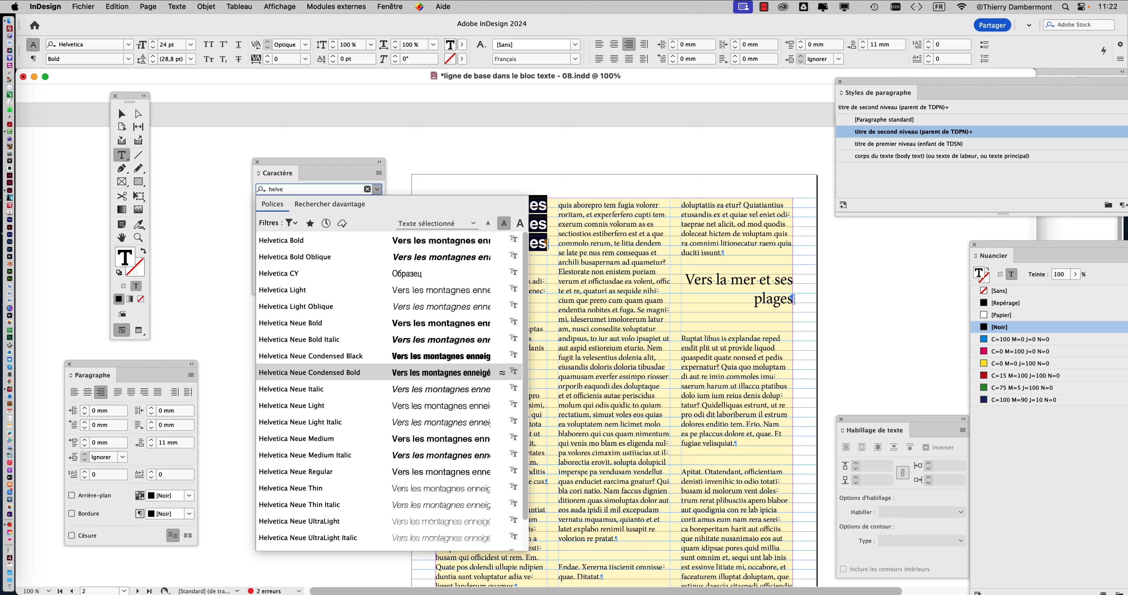
key(Up)
key(Up)
key(Up)
key(Up)
key(Up)
key(Up)
key(Up)
key(Up)
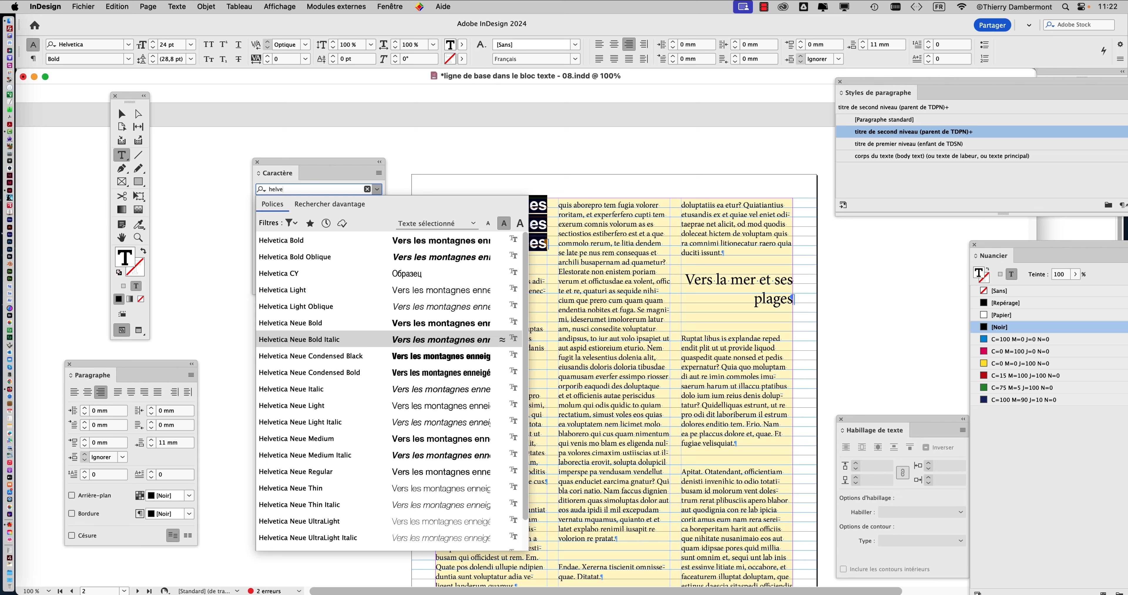
key(Down)
key(Down)
key(Down)
key(Down)
key(Down)
key(Down)
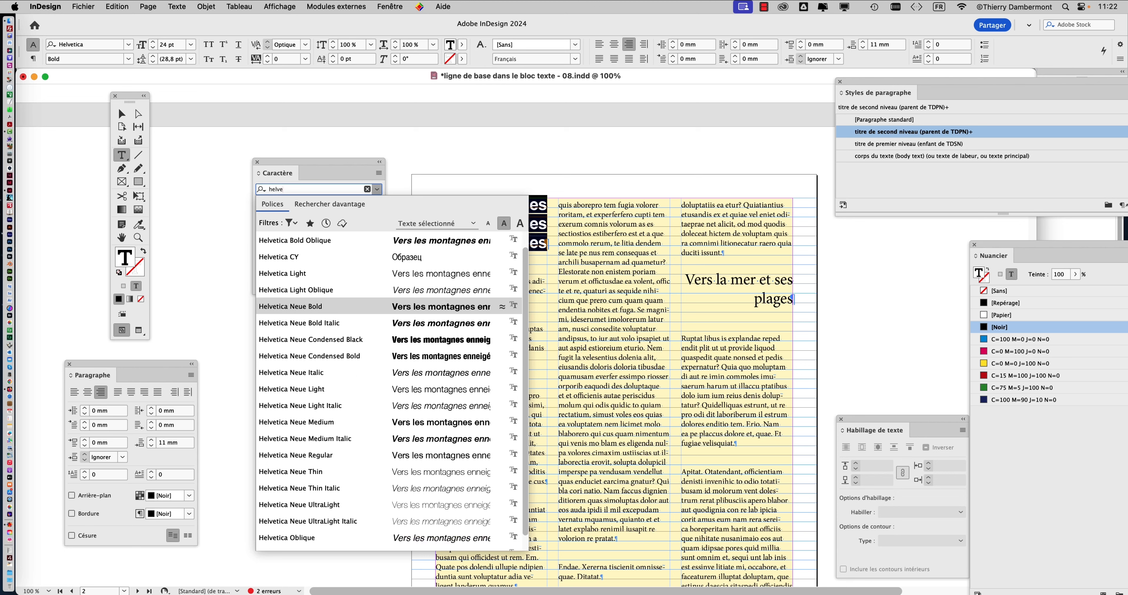
key(Down)
key(Down)
key(Down)
key(Down)
key(Down)
key(Down)
key(Down)
key(Down)
key(Down)
key(Down)
key(Down)
key(Down)
key(Down)
key(Down)
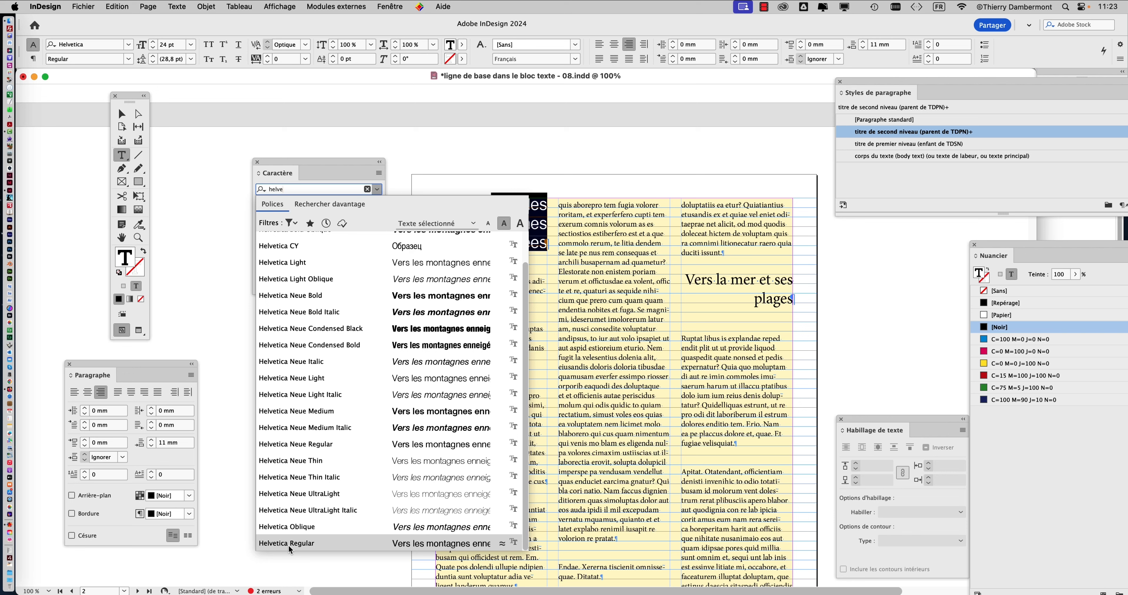
key(Up)
key(Up)
key(Up)
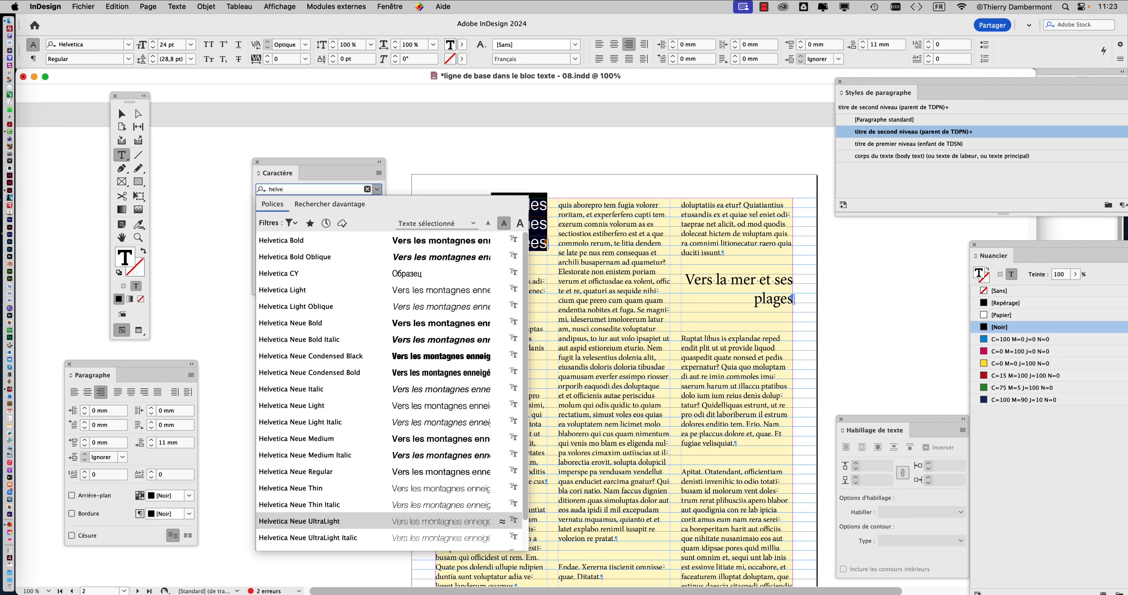
key(Down)
key(Down)
key(Down)
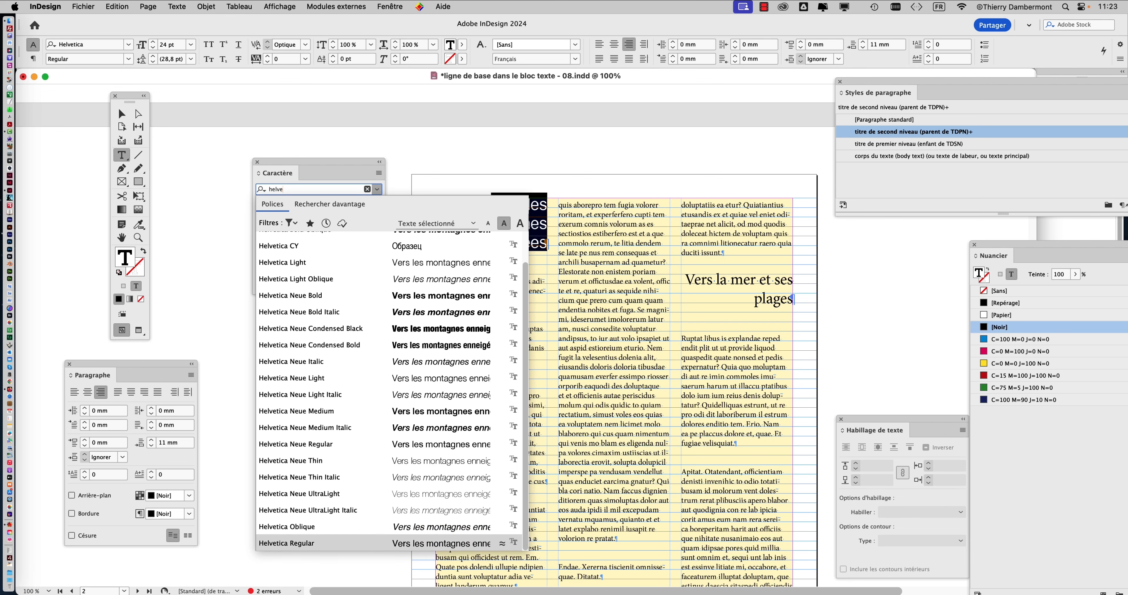
key(Return)
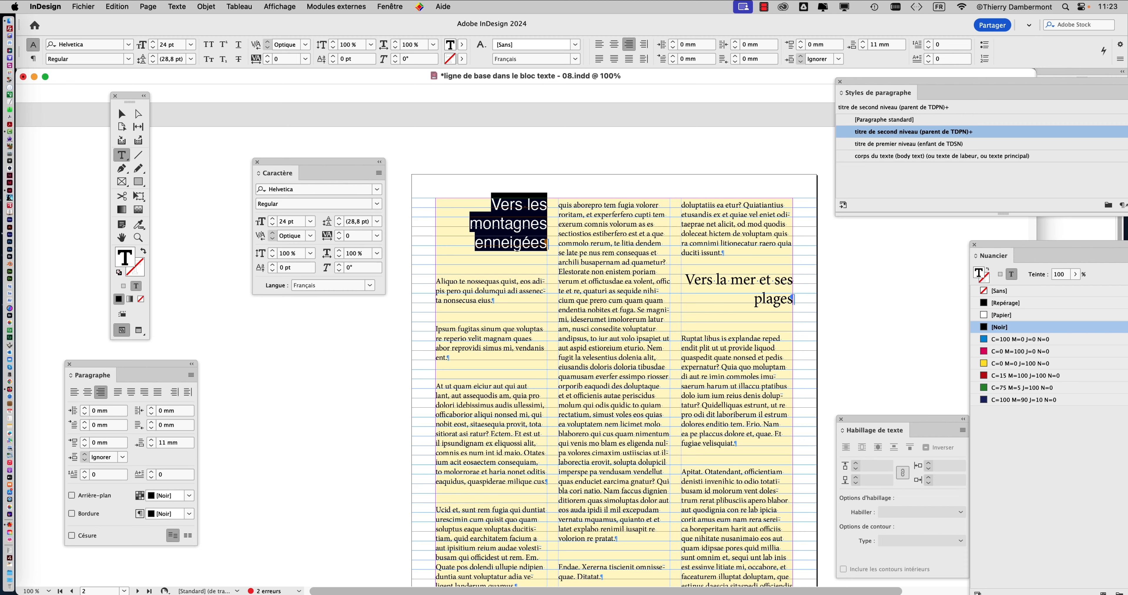
Step: Enlarge the view to 200% and turn on “Equilibrer les lignes en drapeau” for the selected heading
key(super+2)
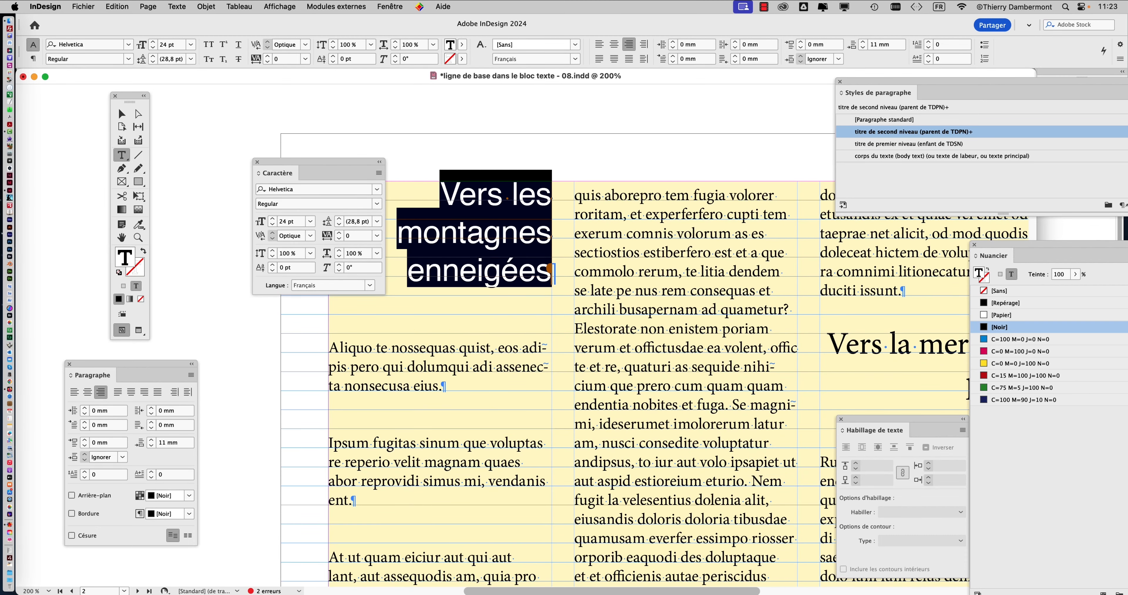
drag(320, 162, 253, 140)
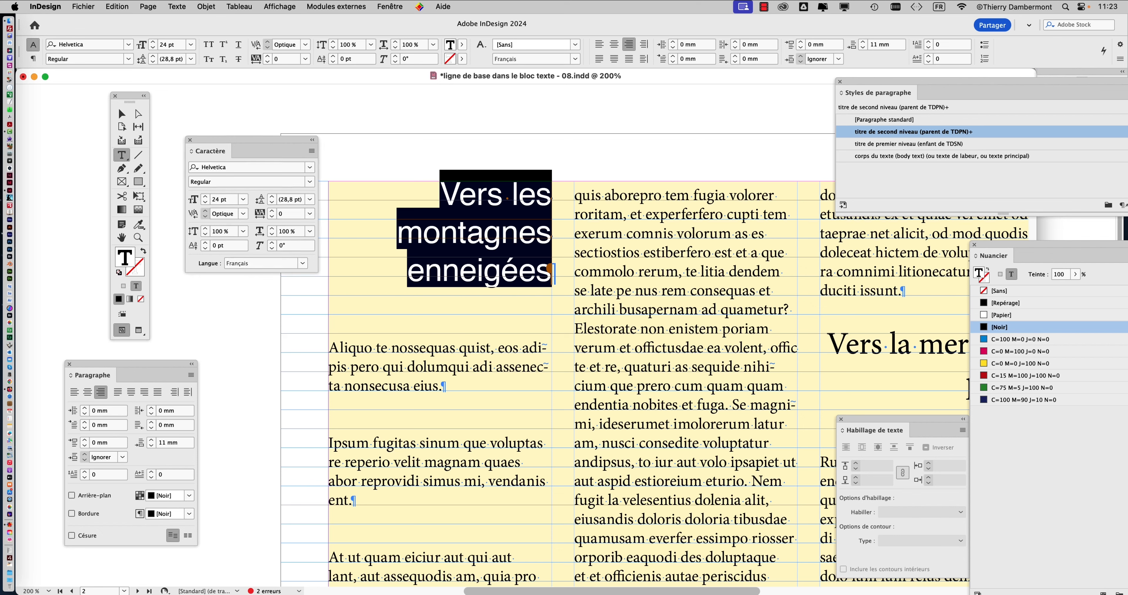
drag(253, 140, 224, 86)
drag(131, 364, 238, 255)
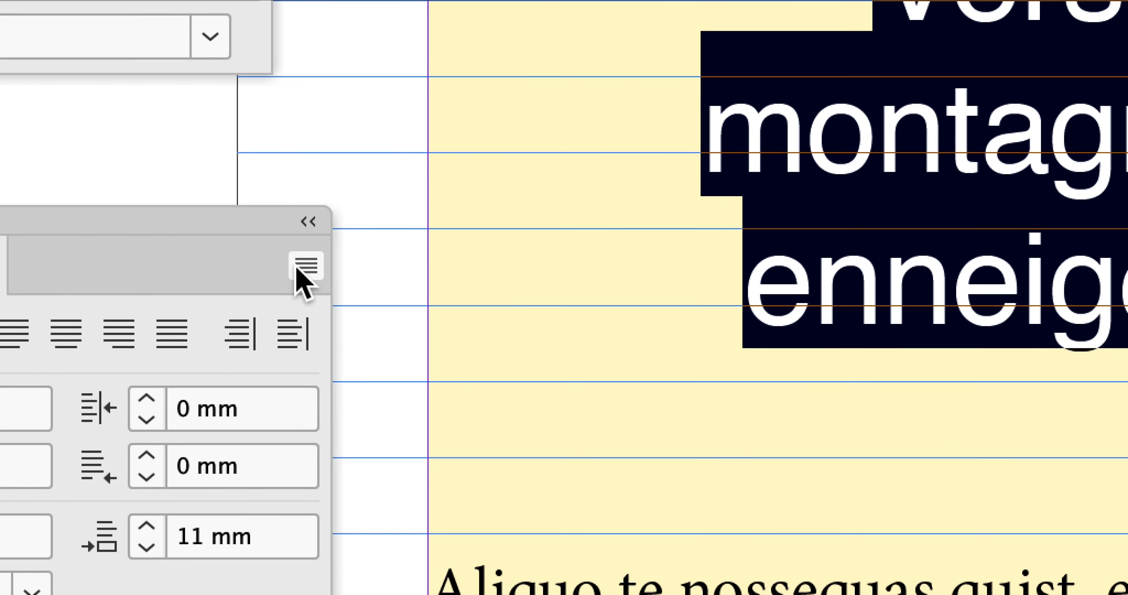
click(298, 268)
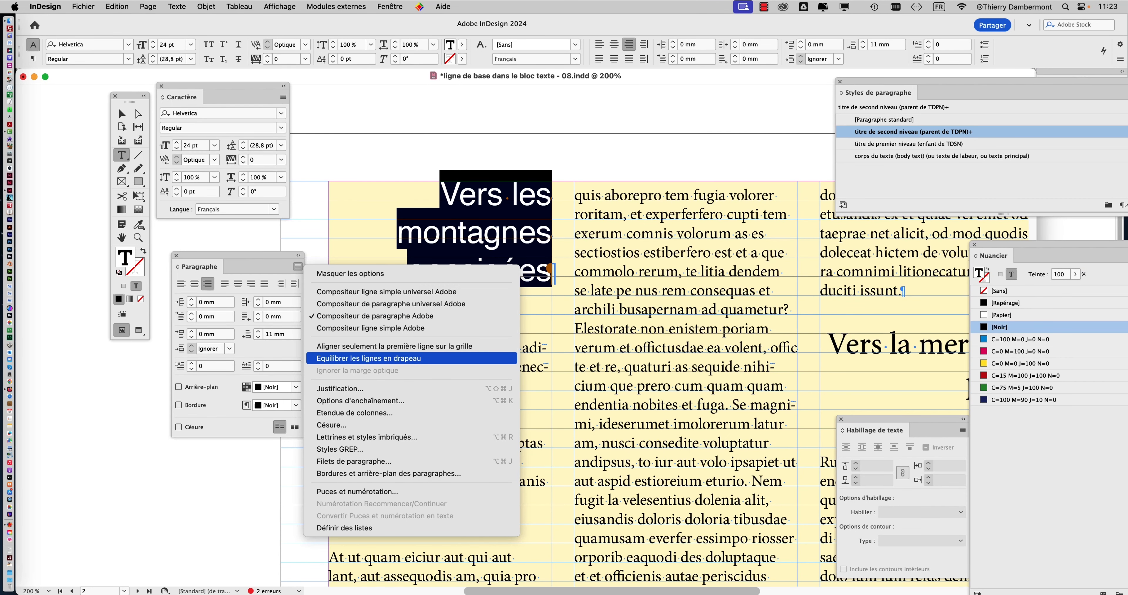
click(368, 358)
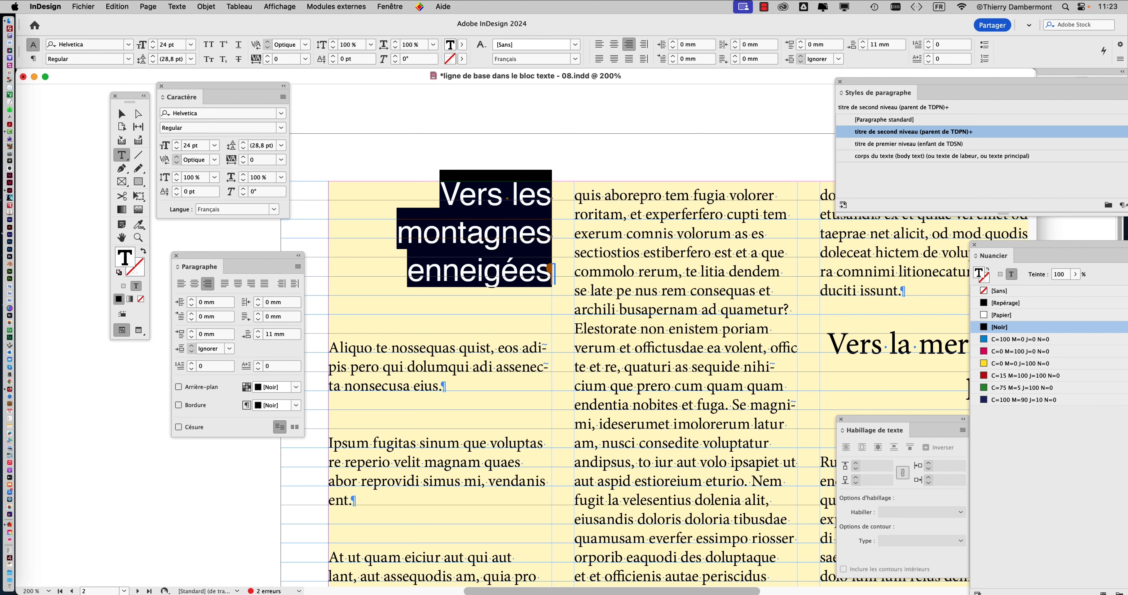
click(298, 266)
key(Escape)
Step: Increase the tracking of the heading “Vers les montagnes enneigées” to 50
drag(219, 86, 276, 101)
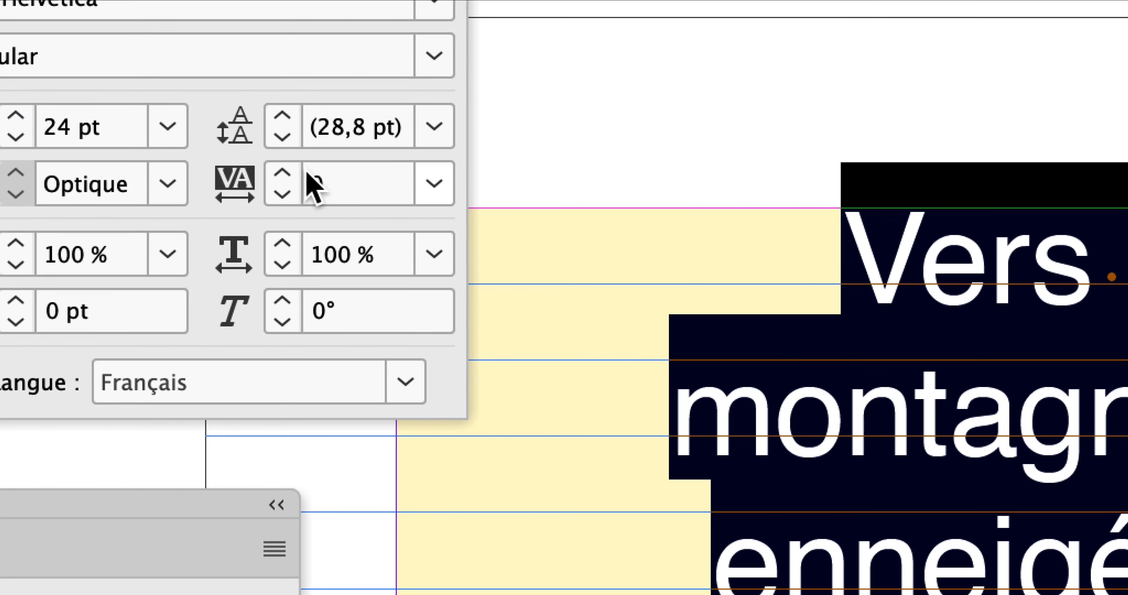
click(300, 172)
click(300, 172)
click(299, 173)
click(299, 172)
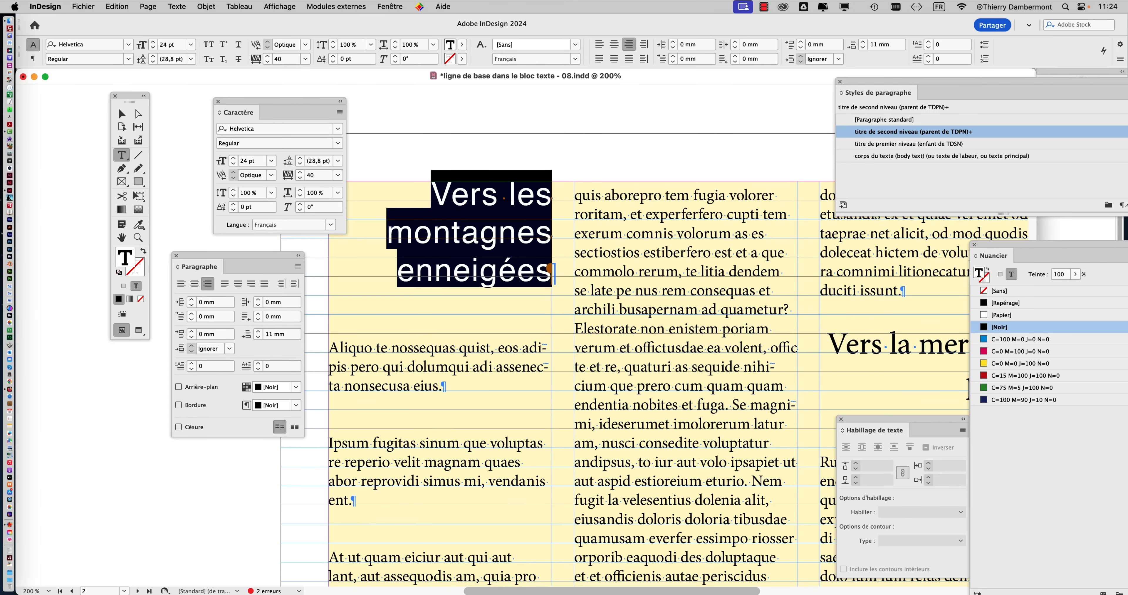
click(300, 172)
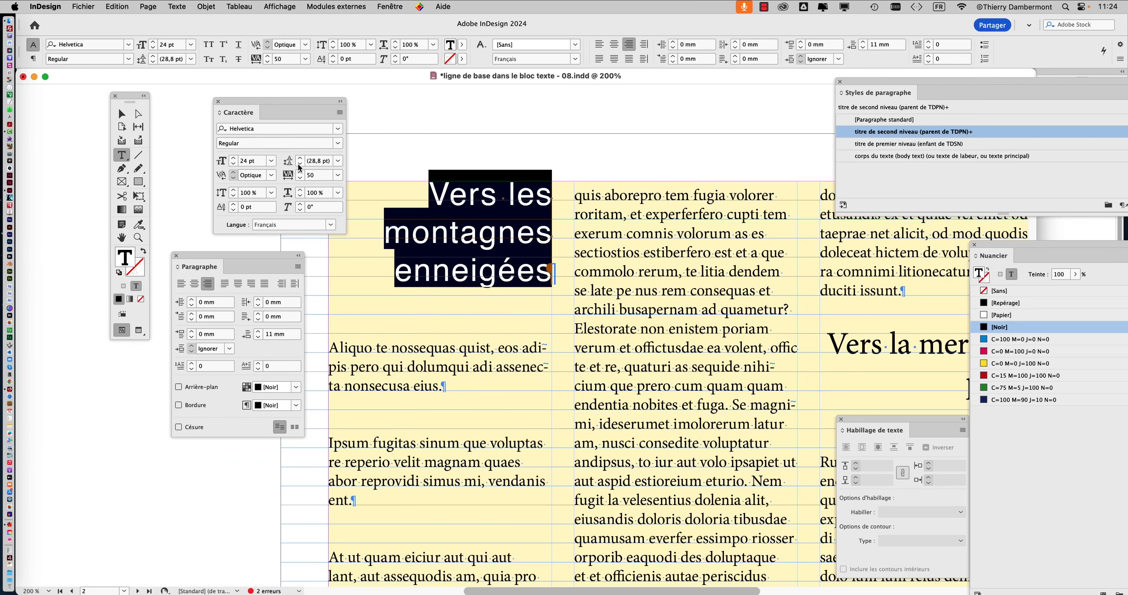
Step: Reduce the leading of the selected heading to 25 pt
click(302, 163)
click(303, 163)
click(300, 163)
click(300, 163)
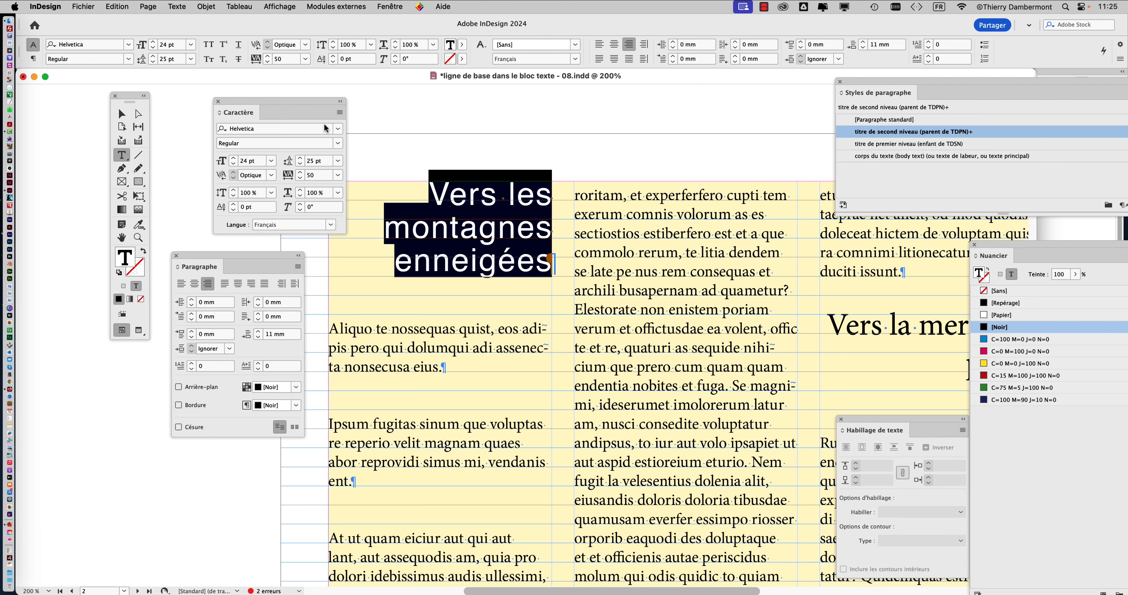
Step: Align only the first line of the heading “Vers les montagnes enneigées” to the baseline grid
drag(337, 112, 825, 132)
drag(282, 264, 342, 137)
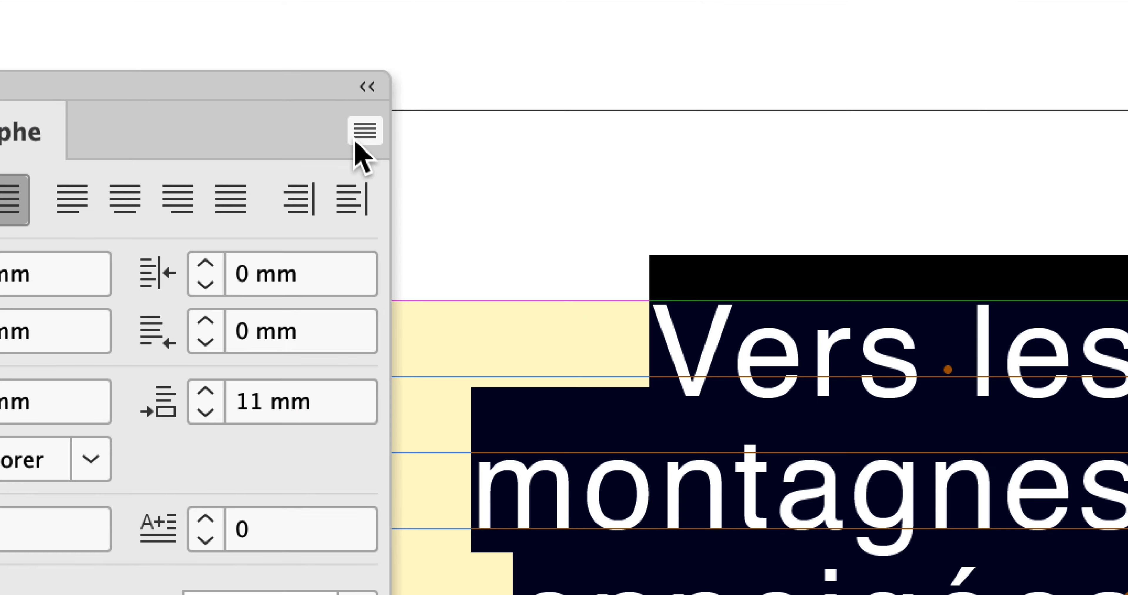
click(359, 134)
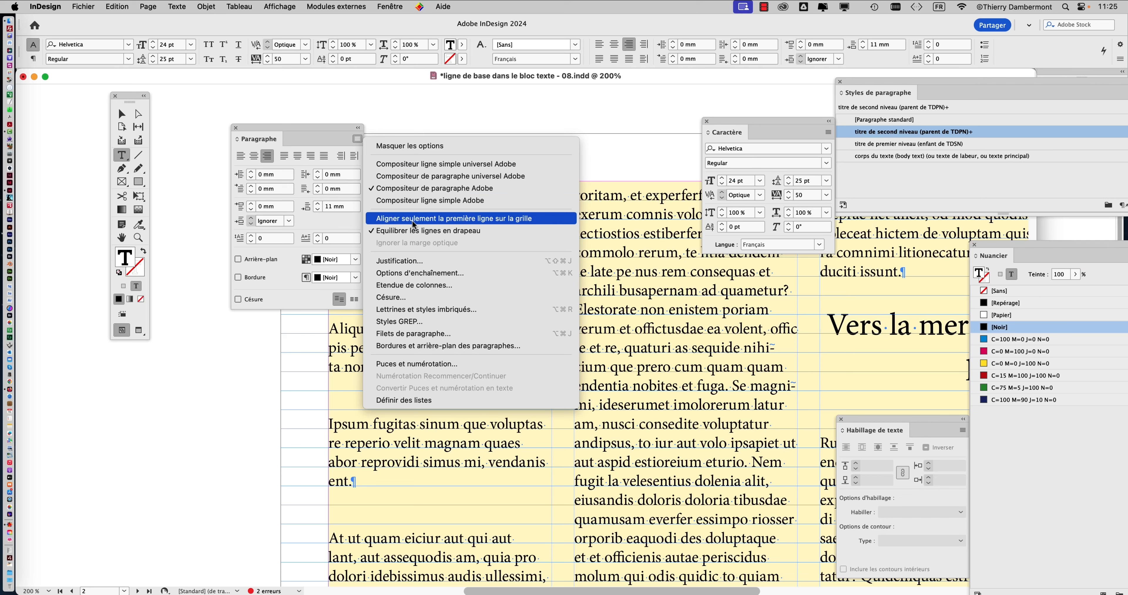
click(412, 220)
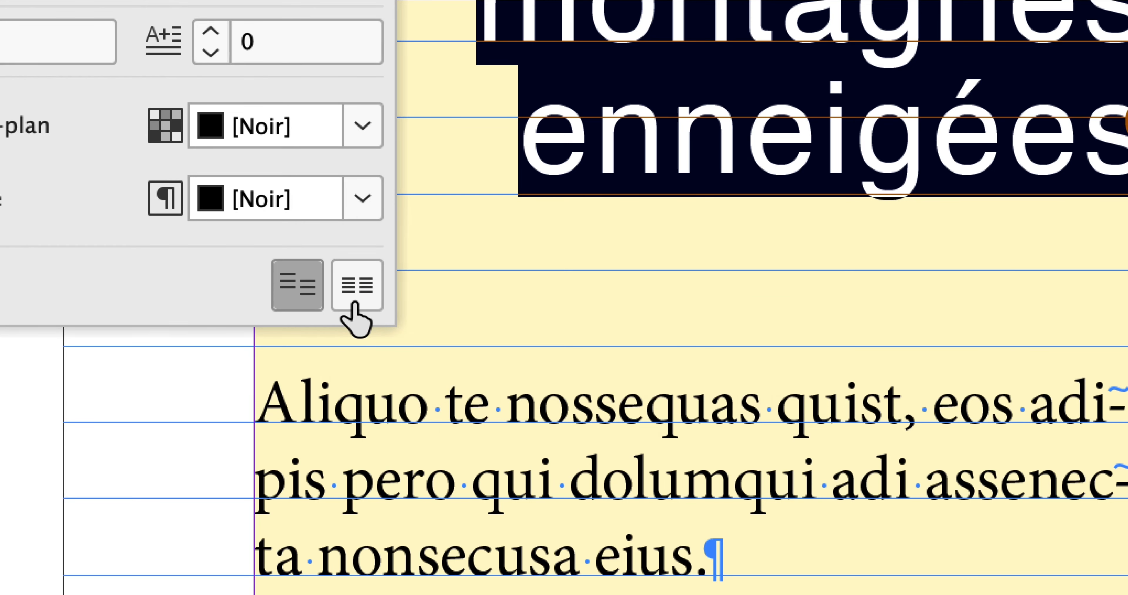
click(356, 286)
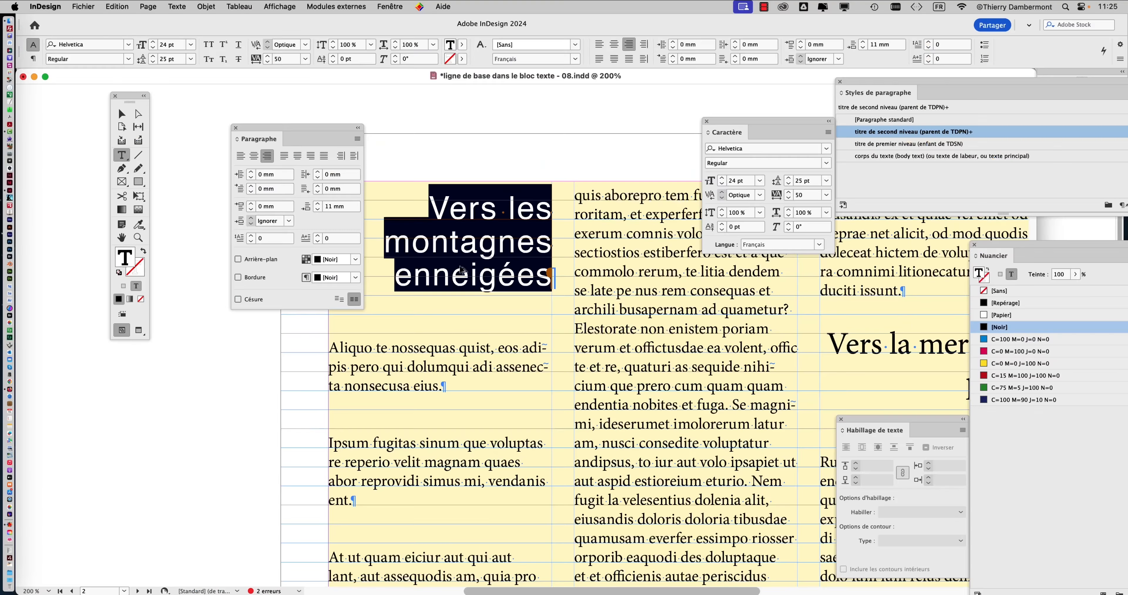
Step: Bring the character settings beside the heading “Vers les montagnes enneigées” and set its leading to 24 pt
drag(333, 128, 252, 111)
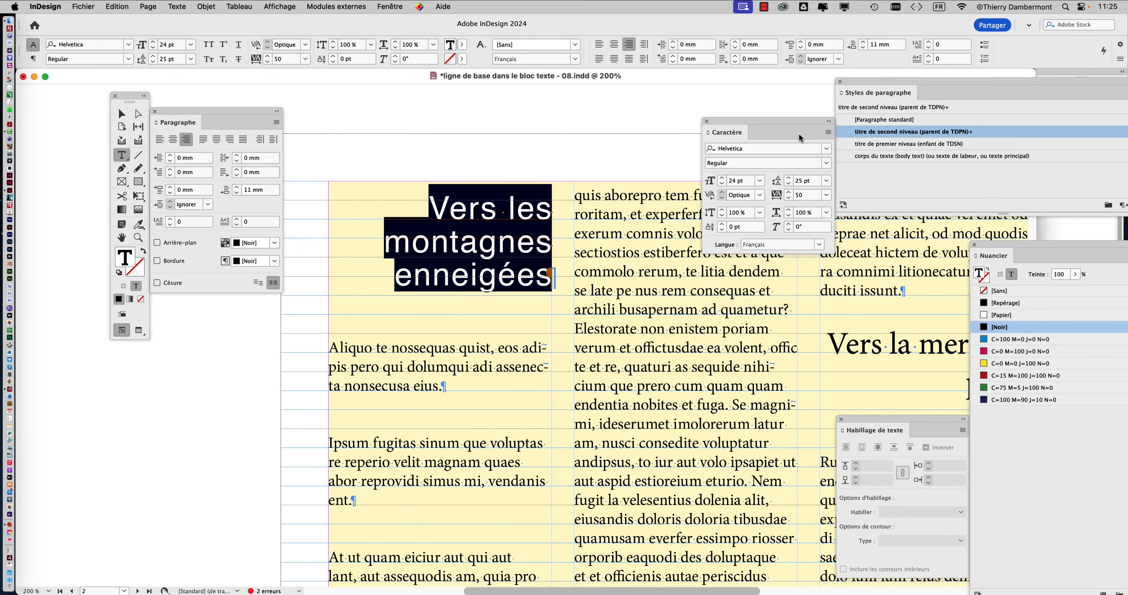
drag(703, 131, 578, 149)
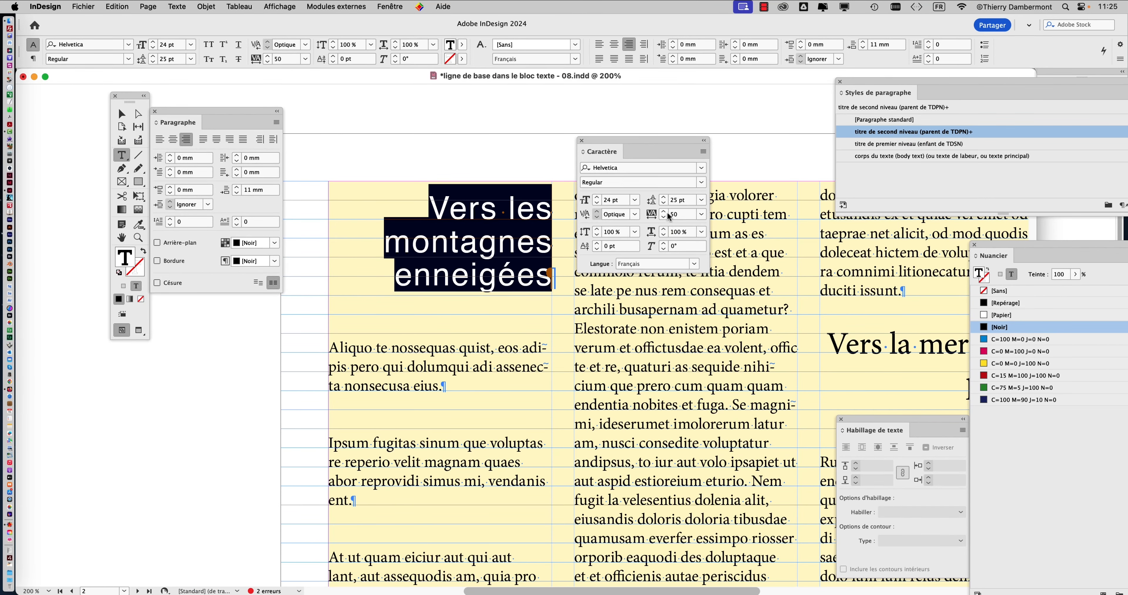
drag(665, 142, 347, 192)
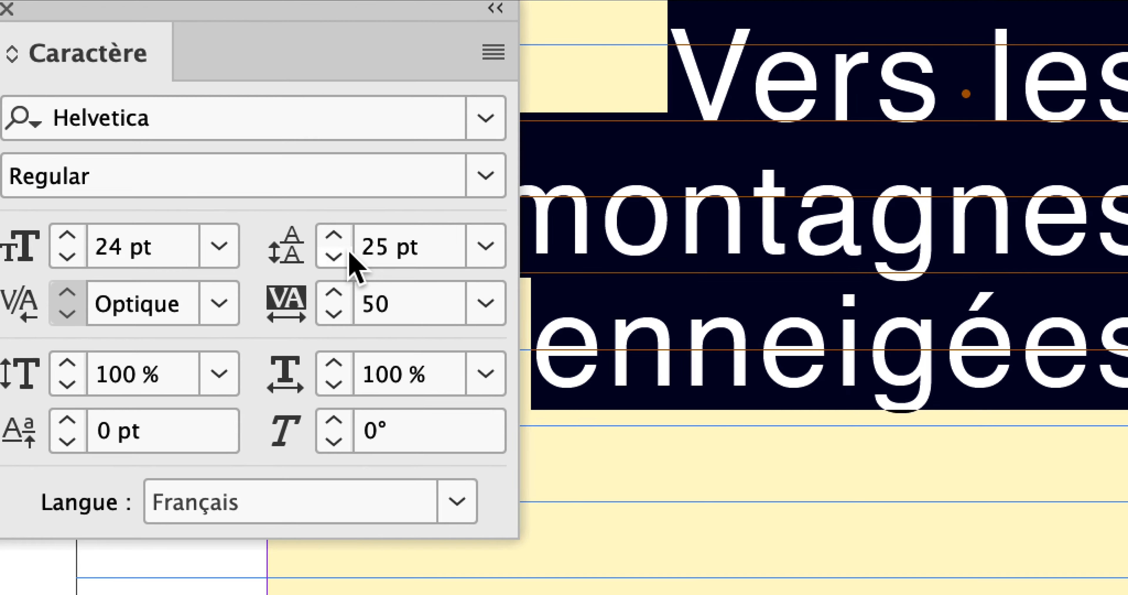
click(346, 254)
click(347, 253)
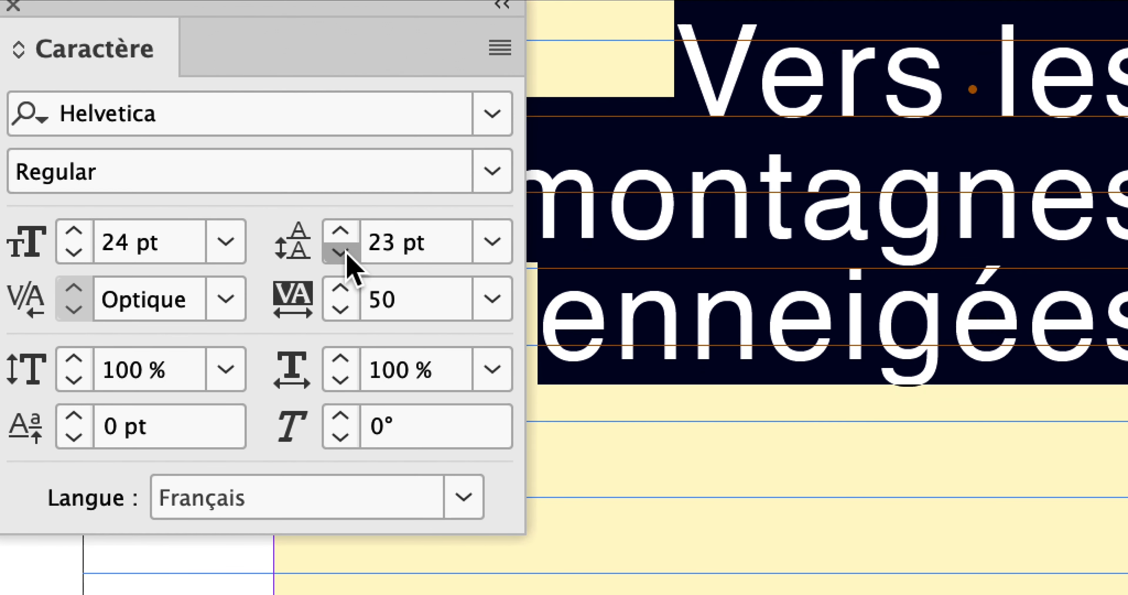
click(346, 253)
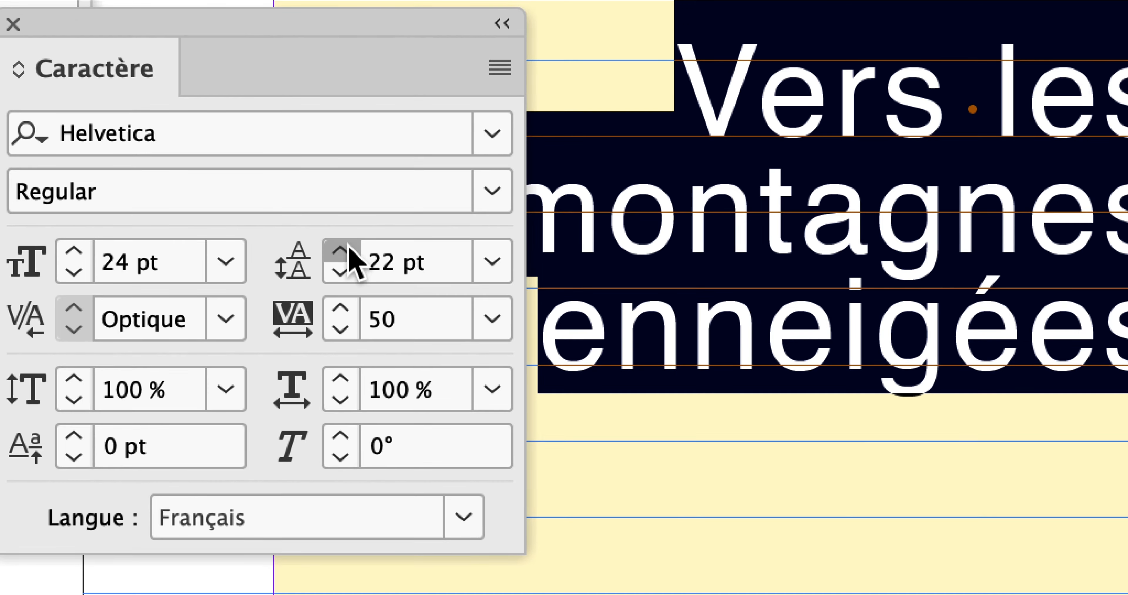
click(350, 249)
click(350, 250)
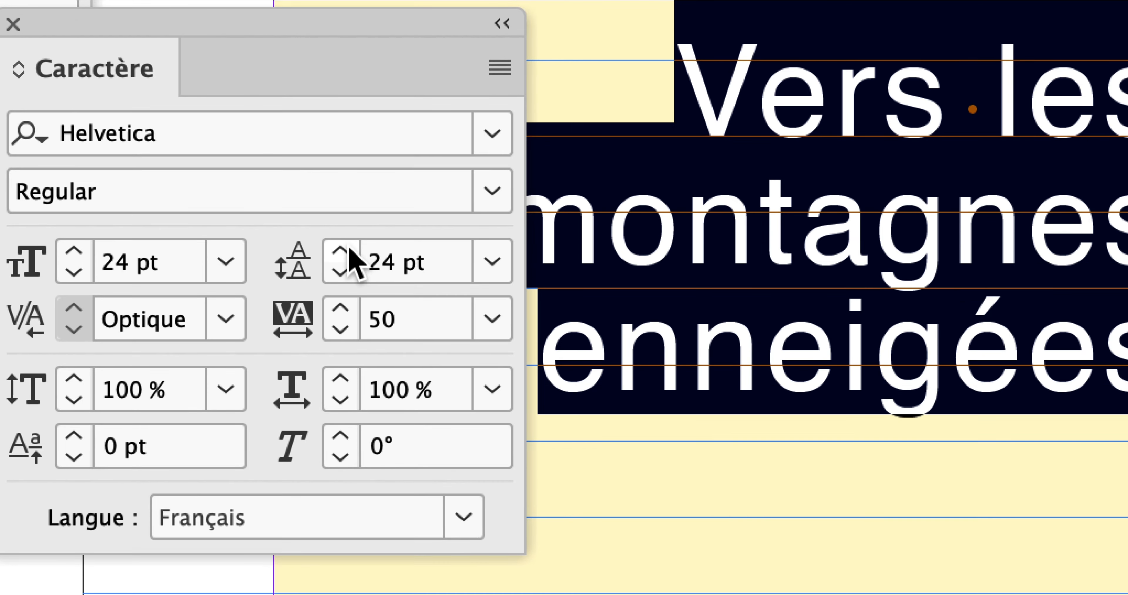
Step: Set the leading of the heading “Vers les montagnes enneigées” to 25 pt and check its option for aligning only the first line to the grid
click(350, 250)
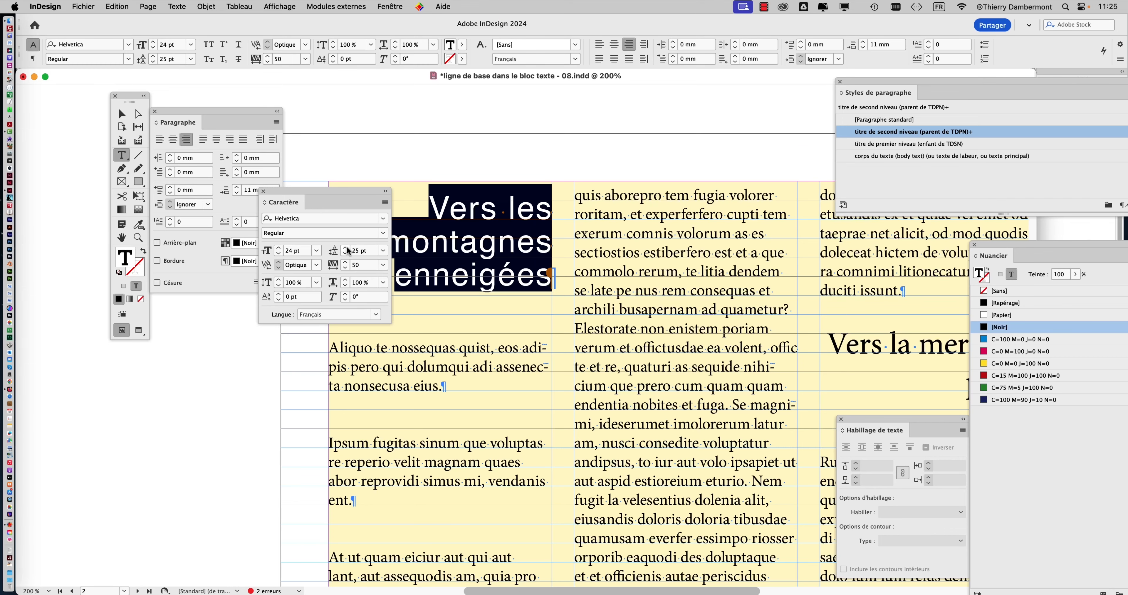
drag(293, 197, 722, 174)
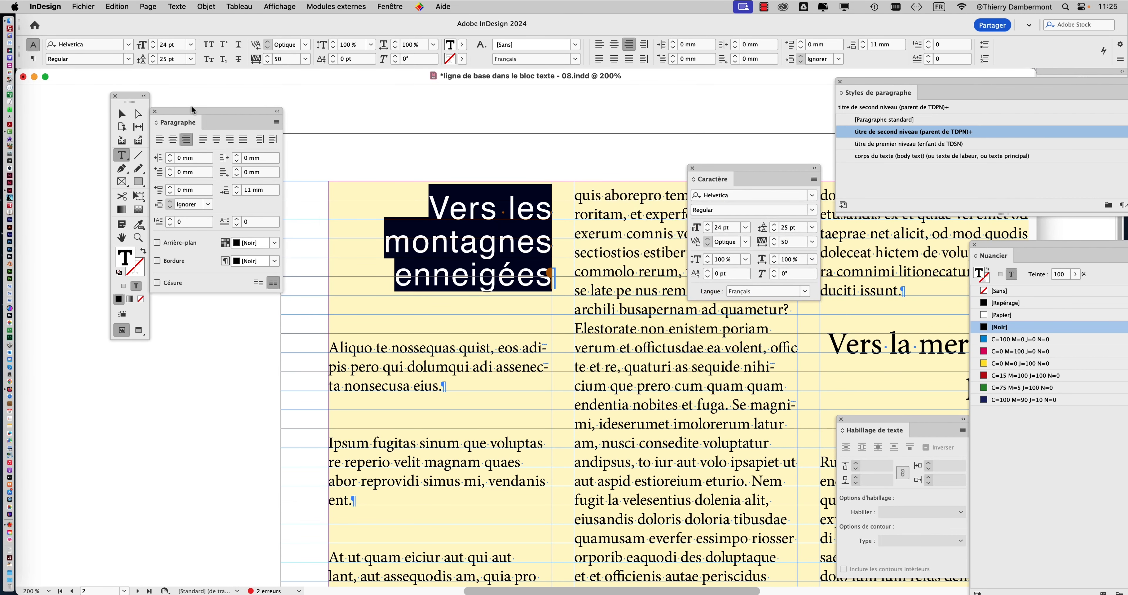
click(276, 122)
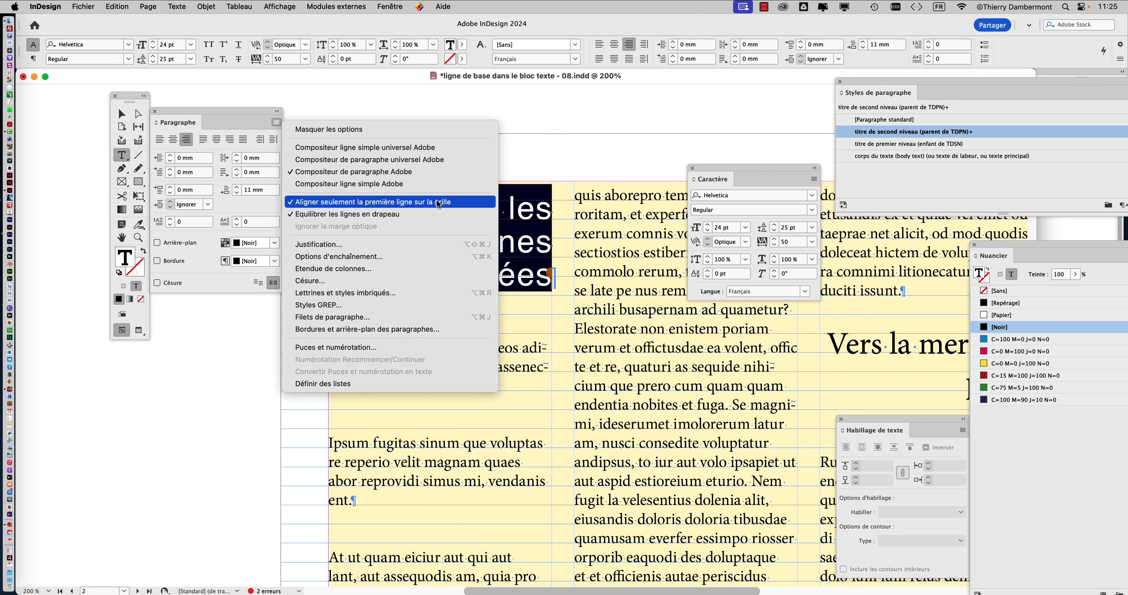
click(258, 115)
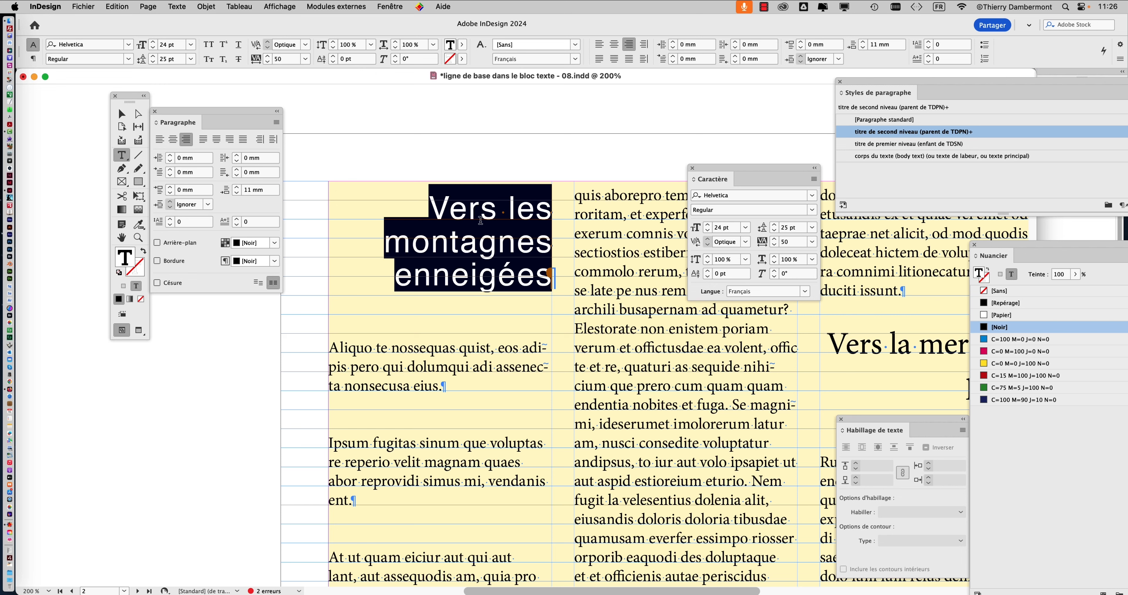
Step: Arrange the paragraph styles, paragraph and character settings around page 2 and examine the override on “titre de second niveau (parent de TDPN)”
key(super+minus)
key(super+minus)
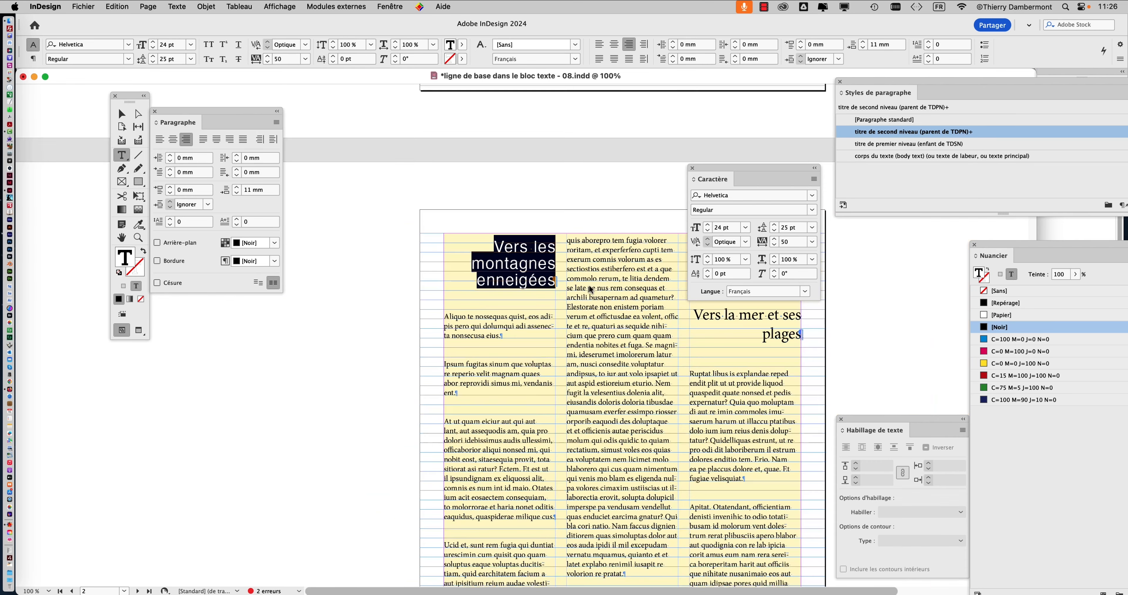
drag(731, 172, 218, 415)
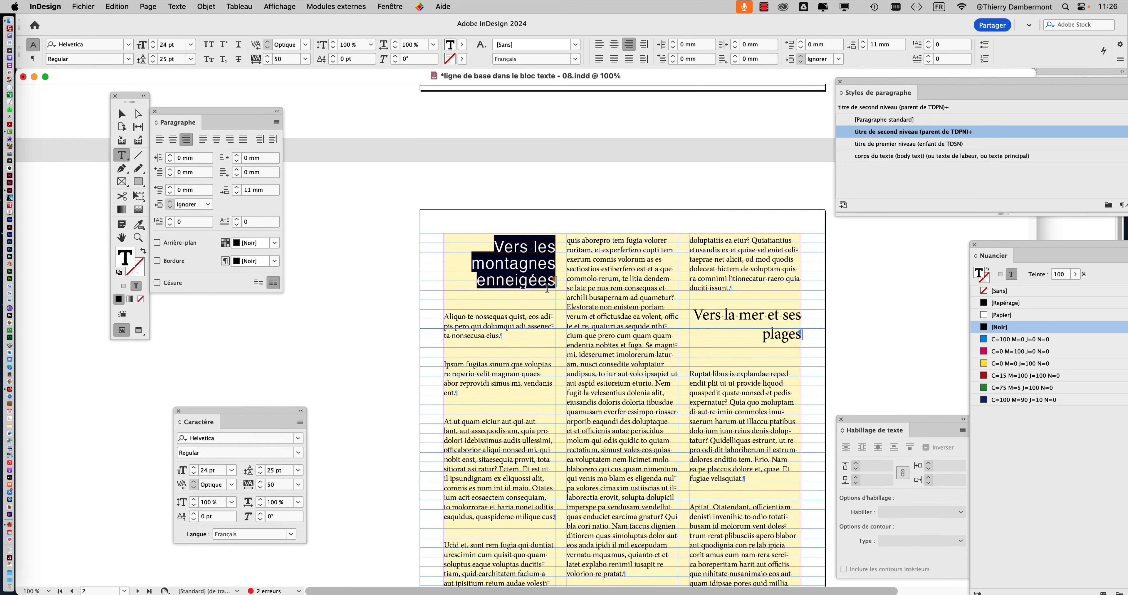
drag(540, 280, 459, 194)
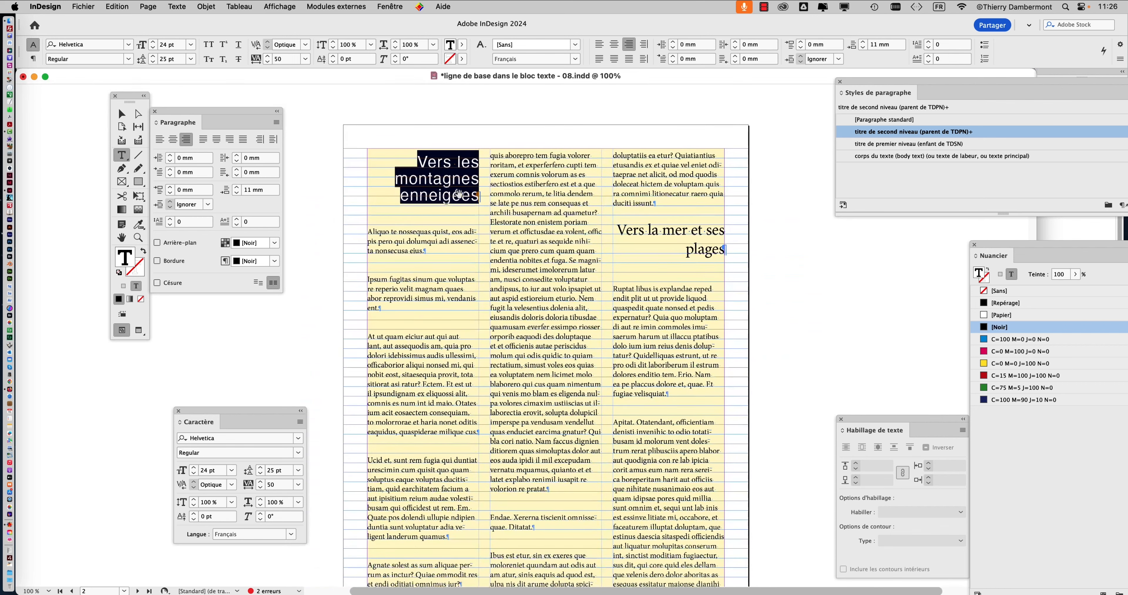
drag(853, 80, 567, 103)
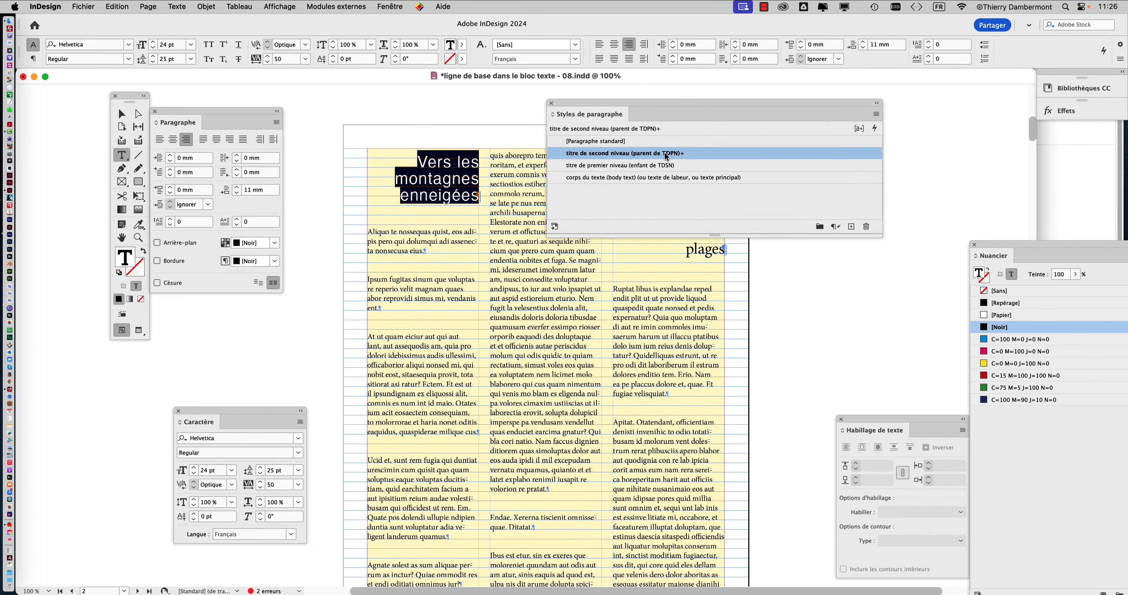
mouse_move(674, 158)
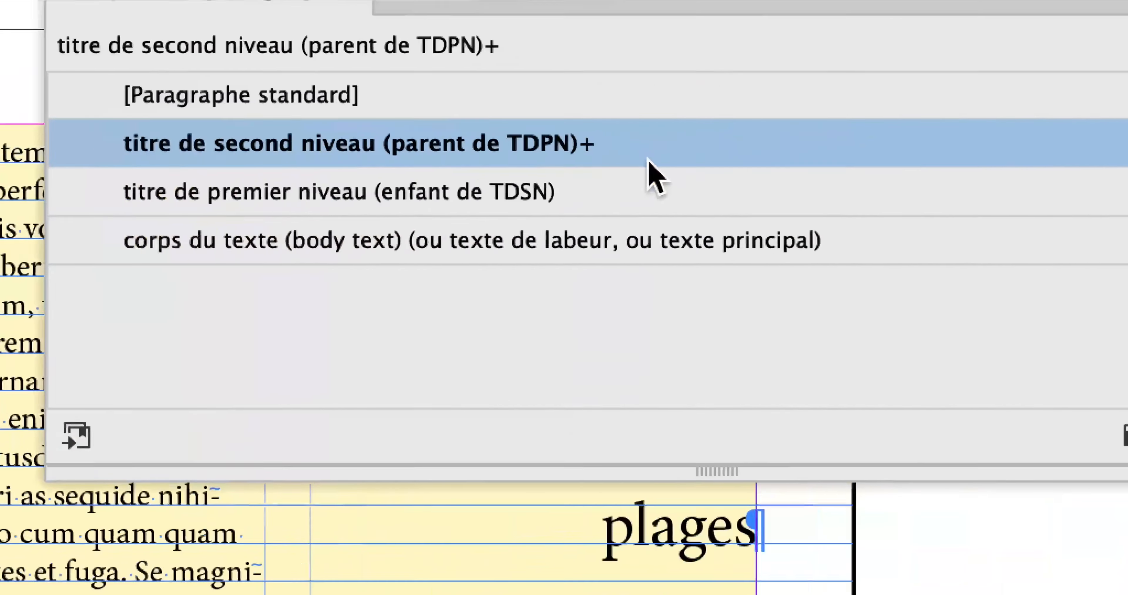
mouse_move(663, 158)
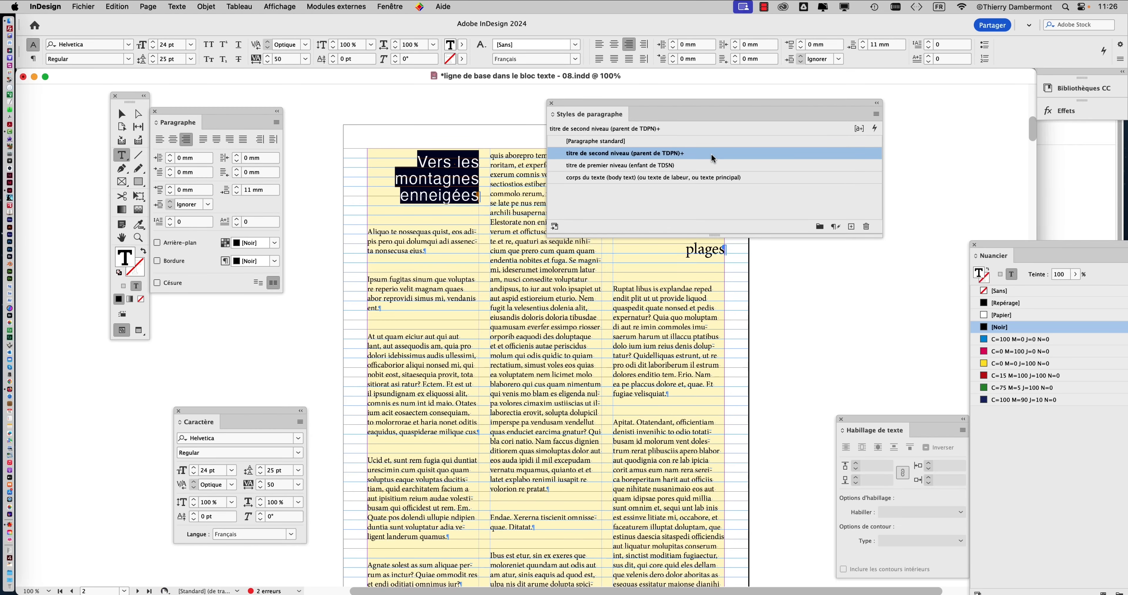
drag(257, 115, 292, 98)
drag(248, 418, 259, 302)
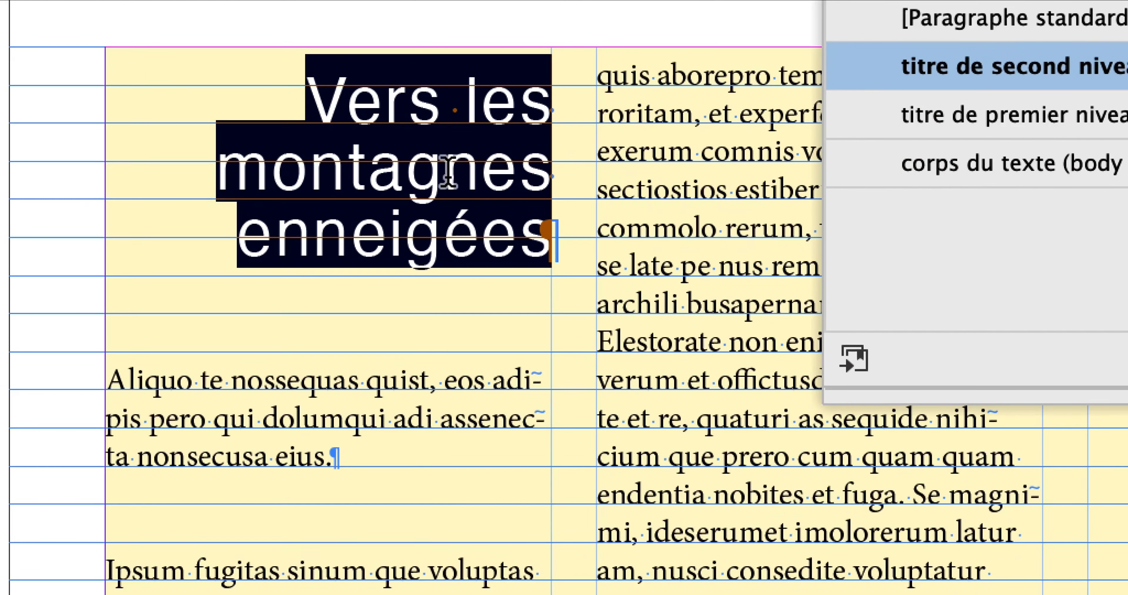
Step: Redefine the paragraph style “titre de second niveau (parent de TDPN)” from the formatting of the heading “Vers les montagnes enneigées”
click(555, 210)
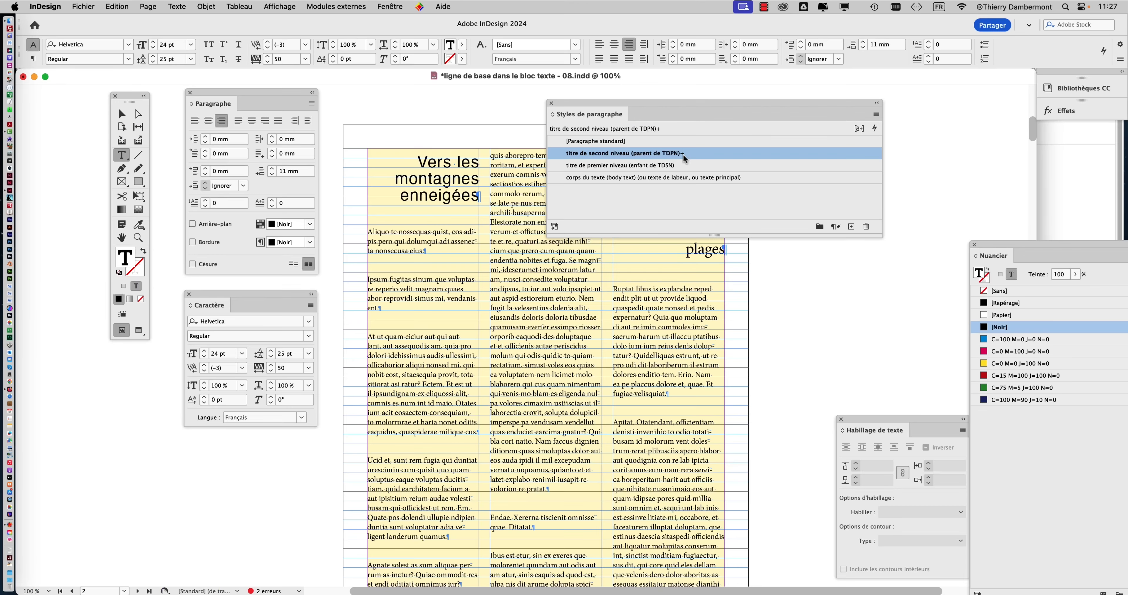
drag(639, 98, 860, 80)
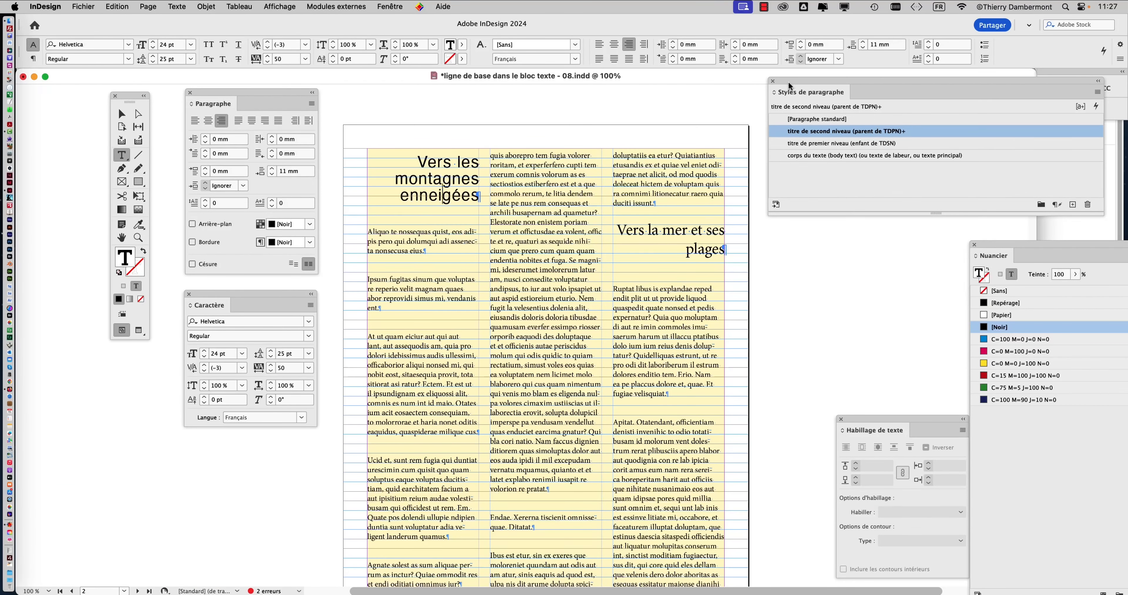
drag(788, 82, 463, 287)
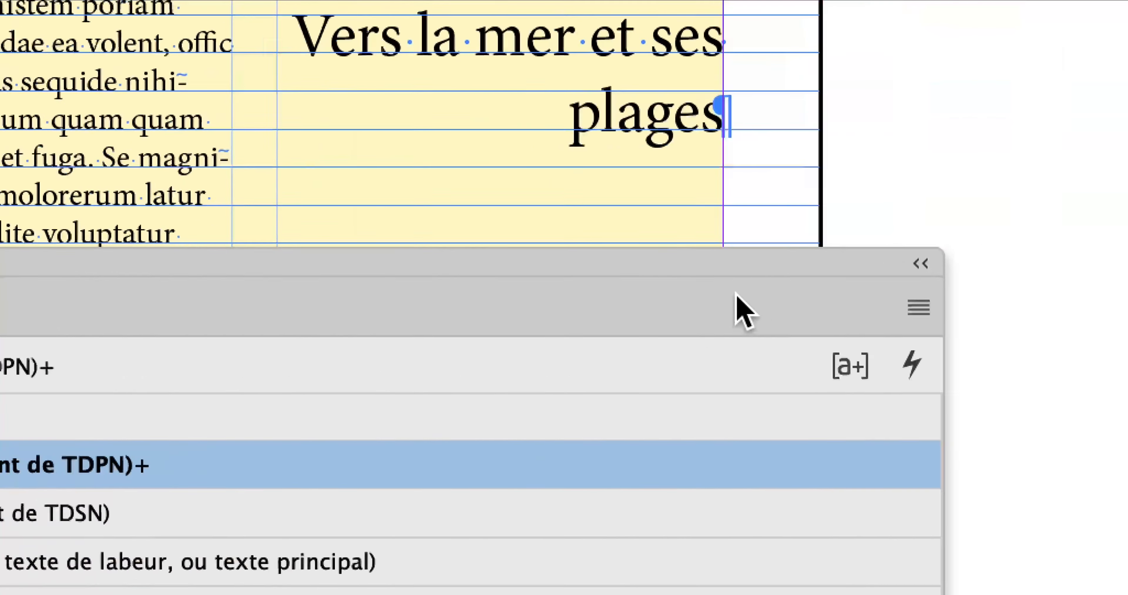
click(919, 308)
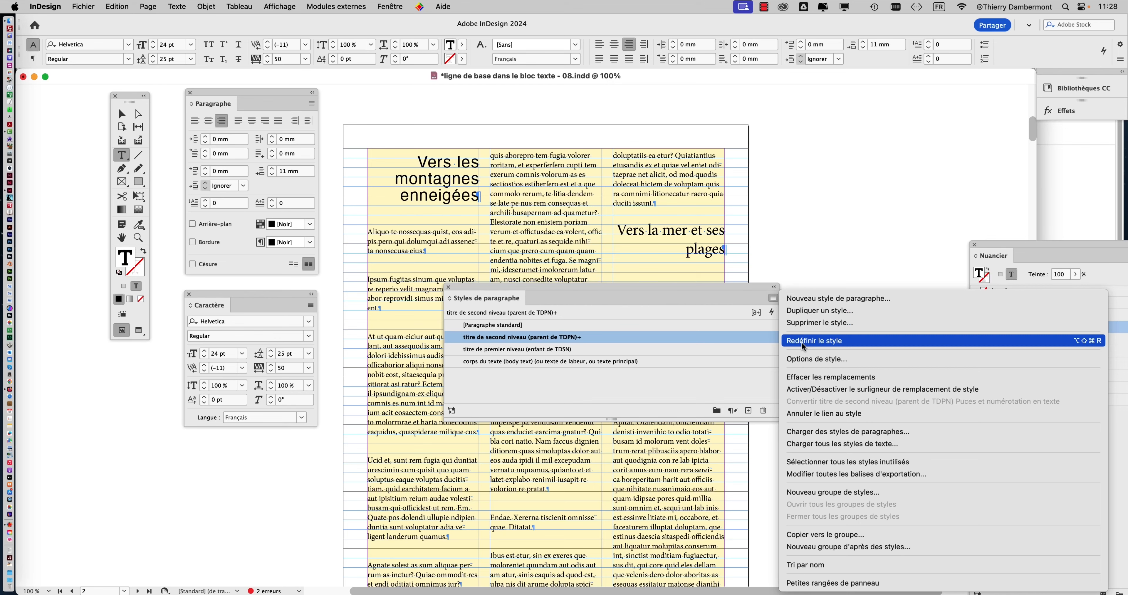
click(802, 341)
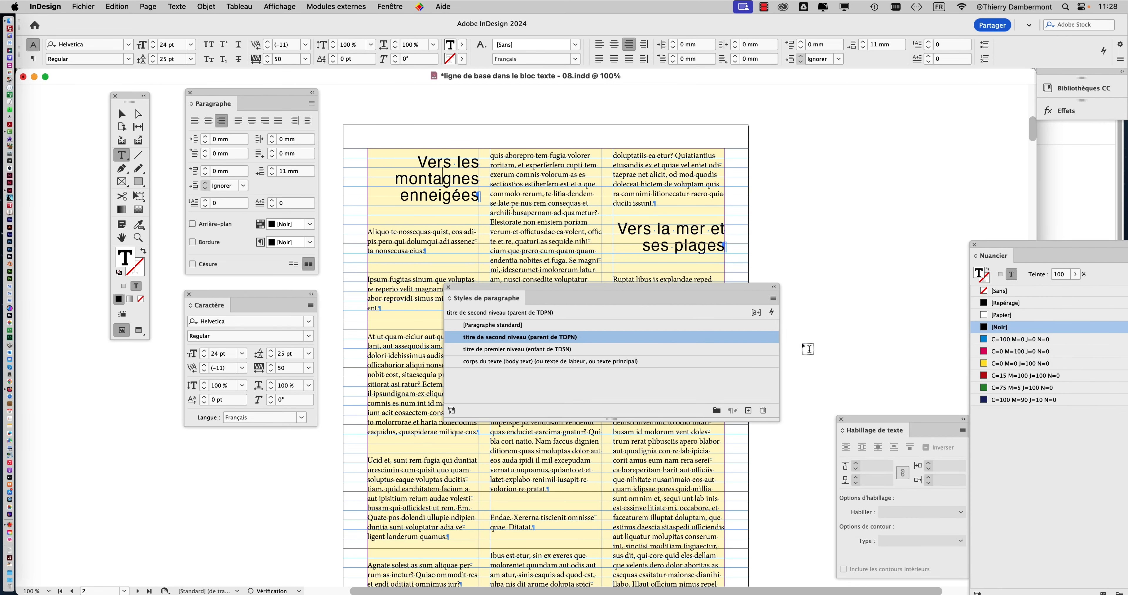
Step: Make the paragraph styles list more compact and place it beside page 2, clear of both headings
drag(518, 289, 672, 100)
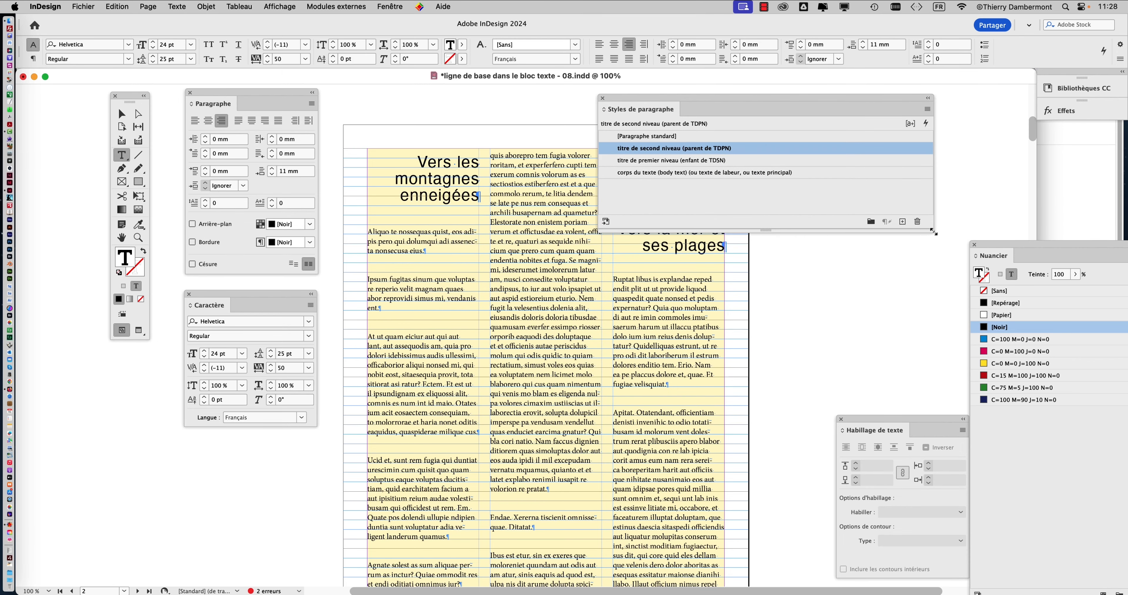
drag(932, 231, 810, 210)
drag(671, 100, 806, 110)
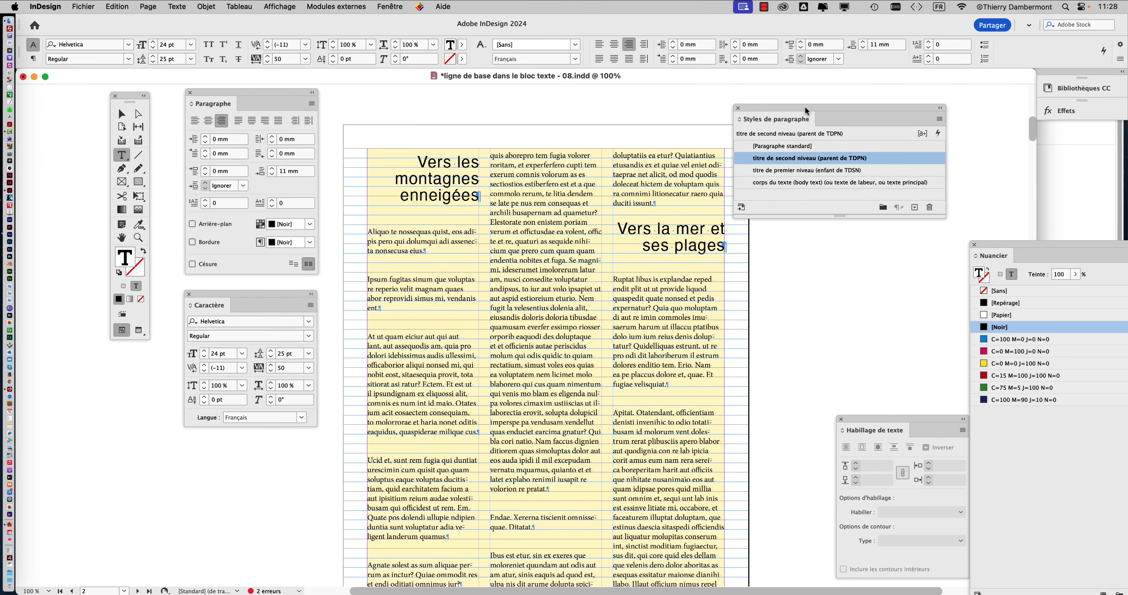
drag(853, 215, 854, 246)
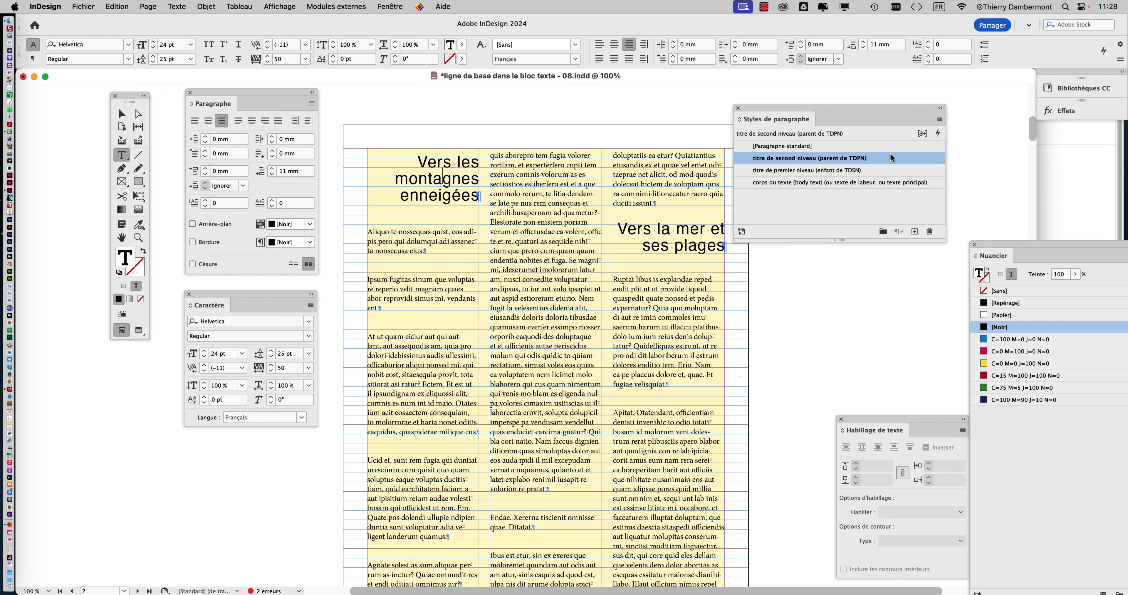
drag(773, 108, 812, 107)
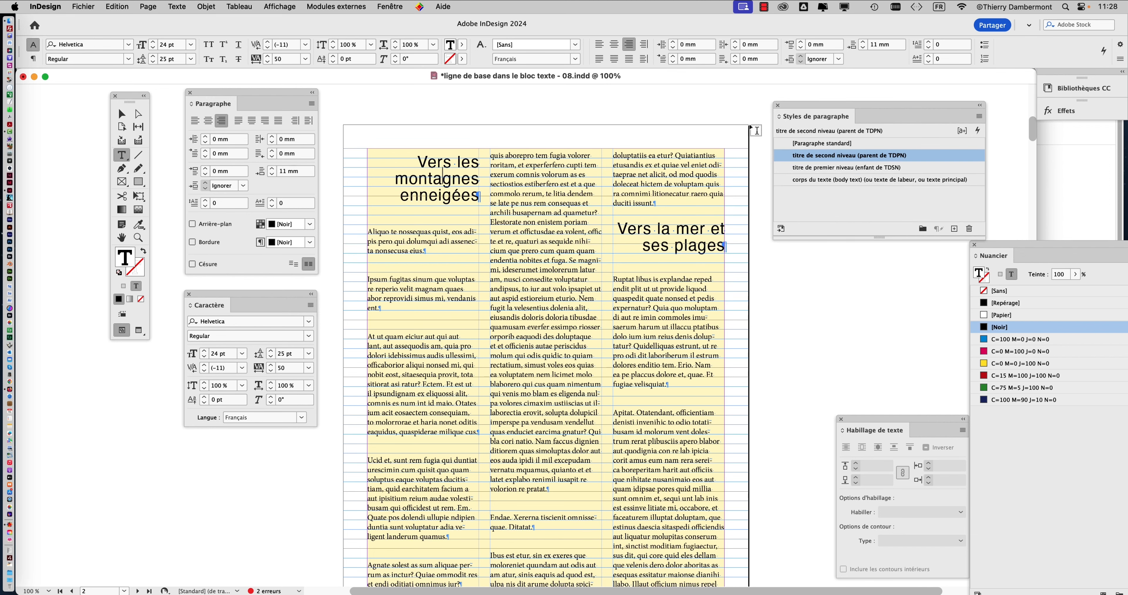
Step: Leave text editing and save the document under the new name “ligne de base dans le bloc texte - 09.indd”
click(122, 114)
click(440, 112)
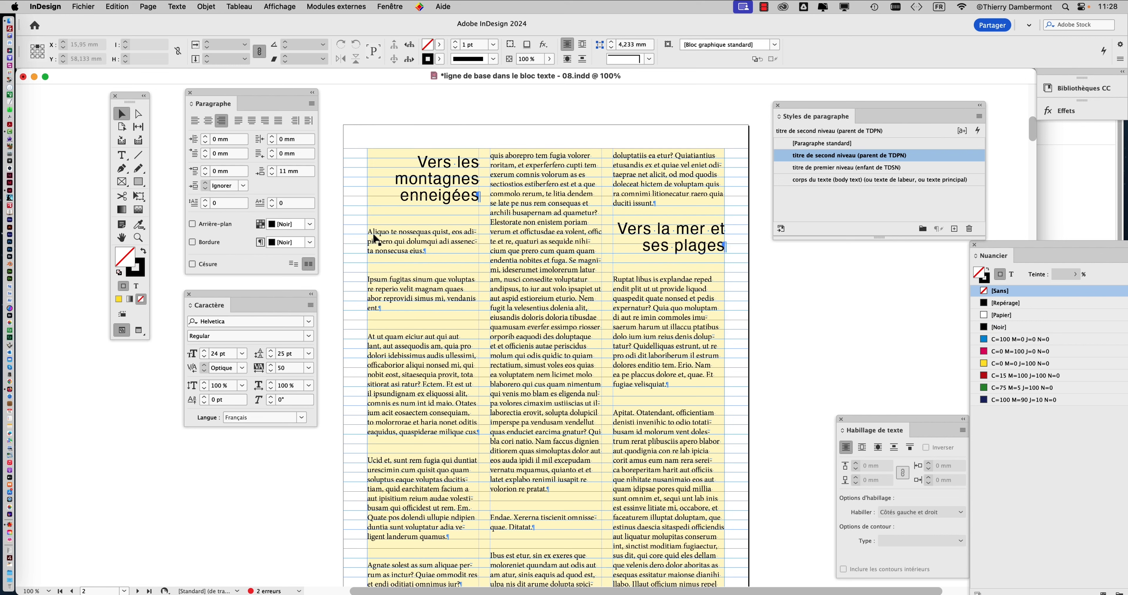
click(95, 9)
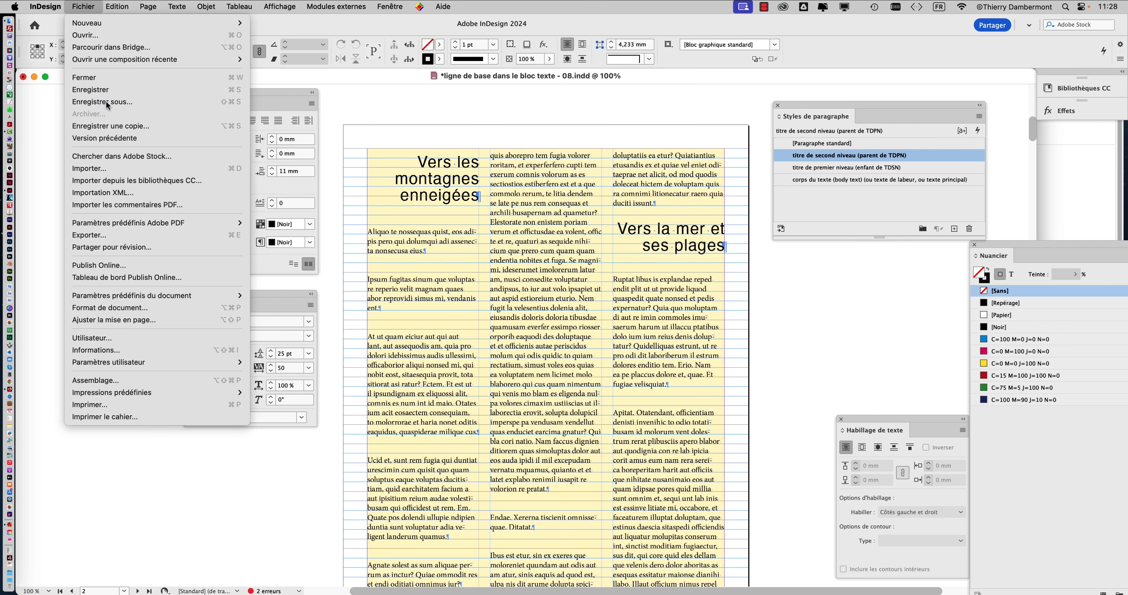
click(102, 102)
click(699, 86)
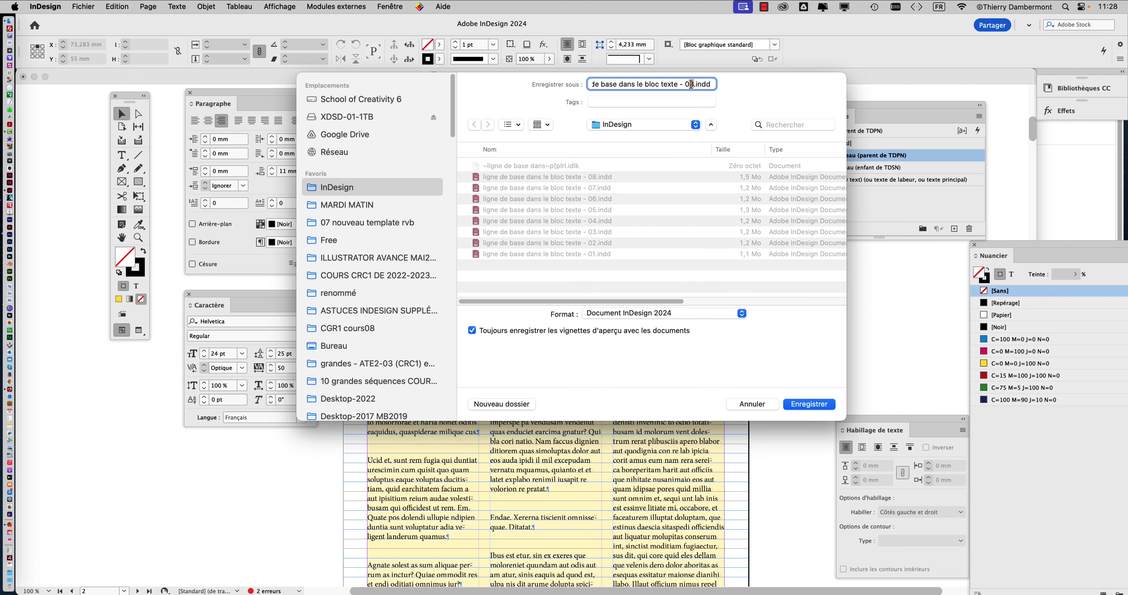
click(810, 406)
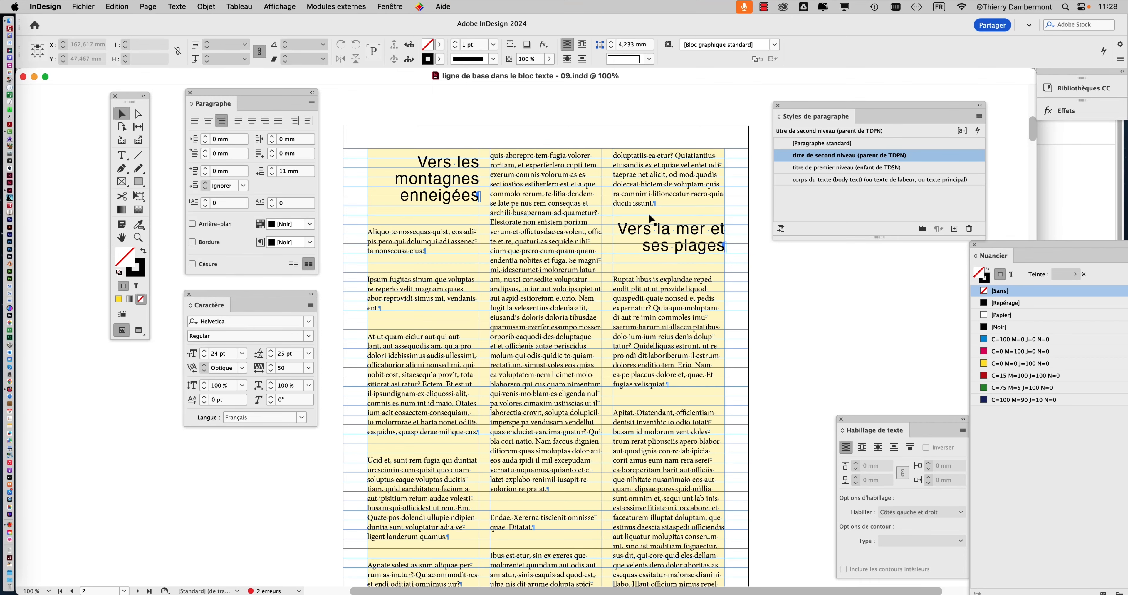
Step: Examine how the first-level heading “Les vastes plaines d’Europe de l’Est” on page 1 follows the redefined parent style
key(super+minus)
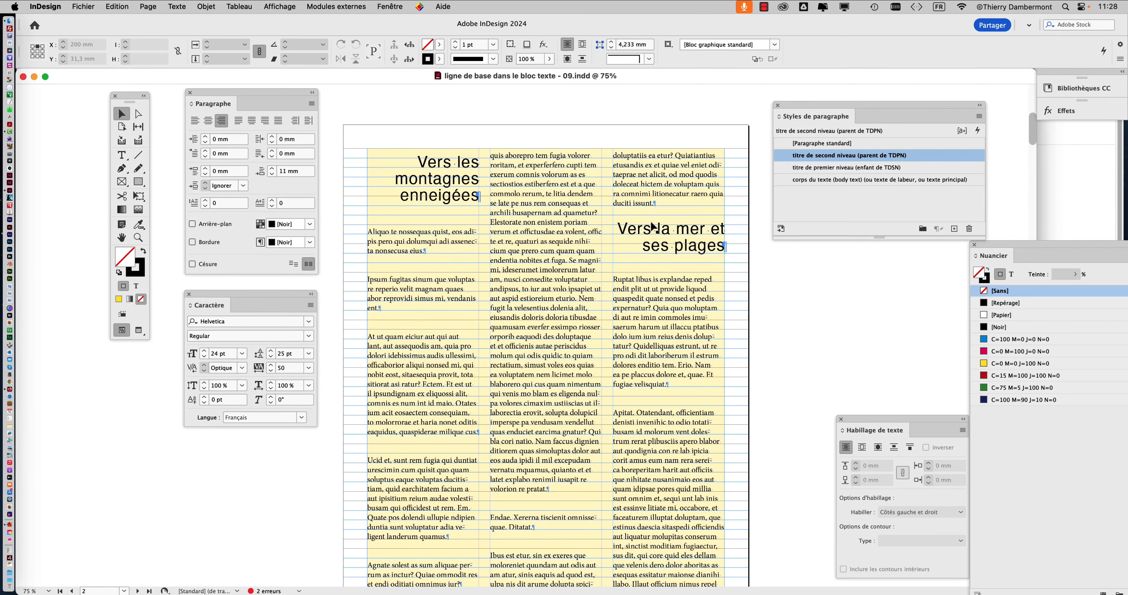
scroll(671, 252, up, 10)
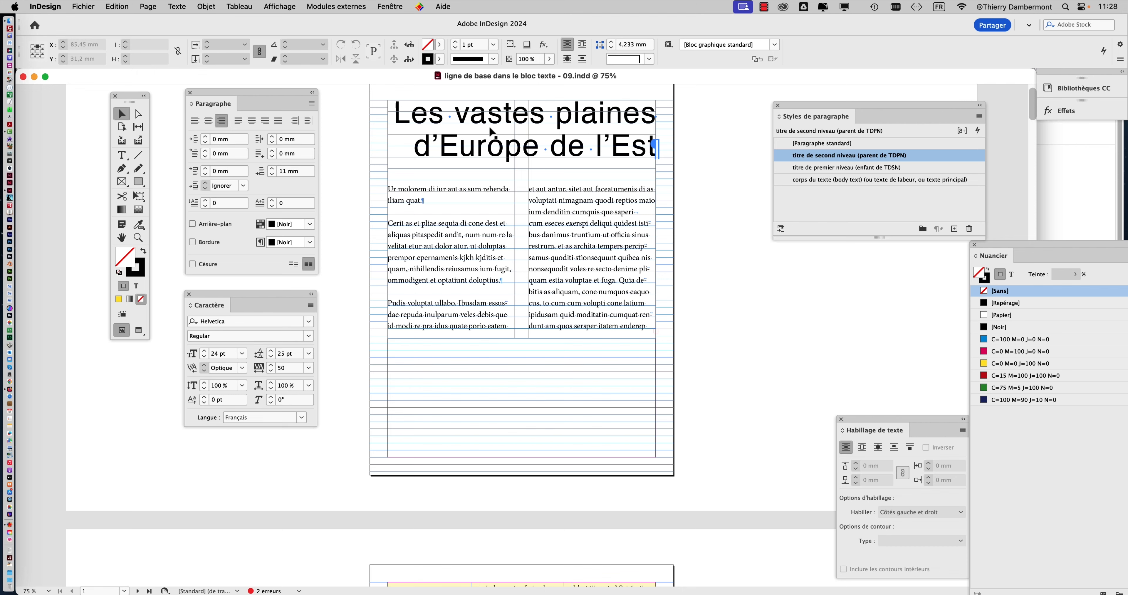
drag(802, 109, 726, 106)
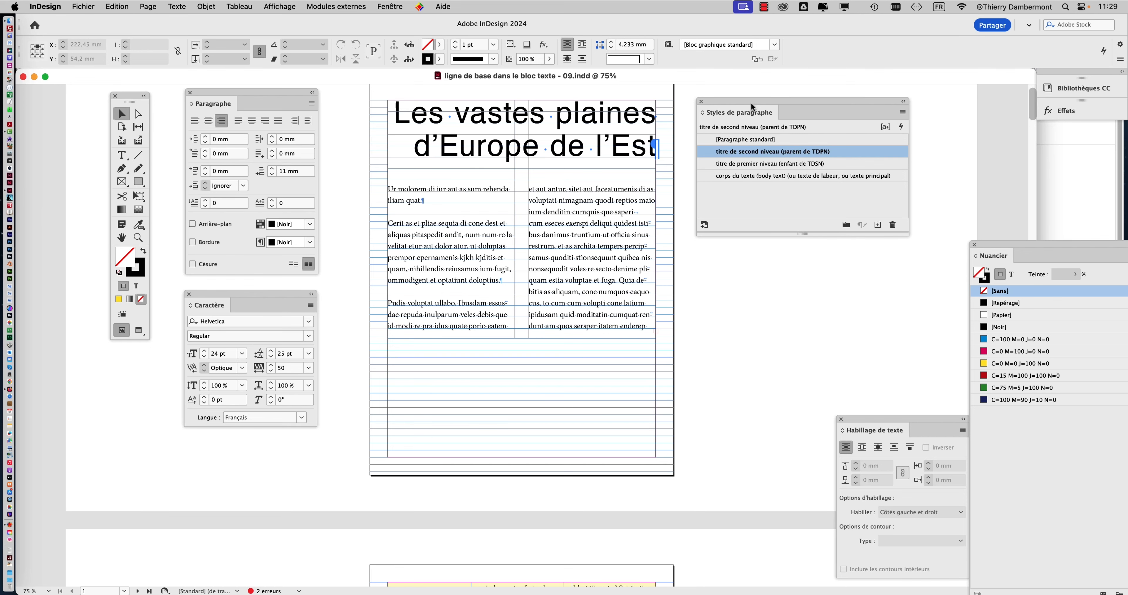
drag(749, 102, 803, 103)
key(super+minus)
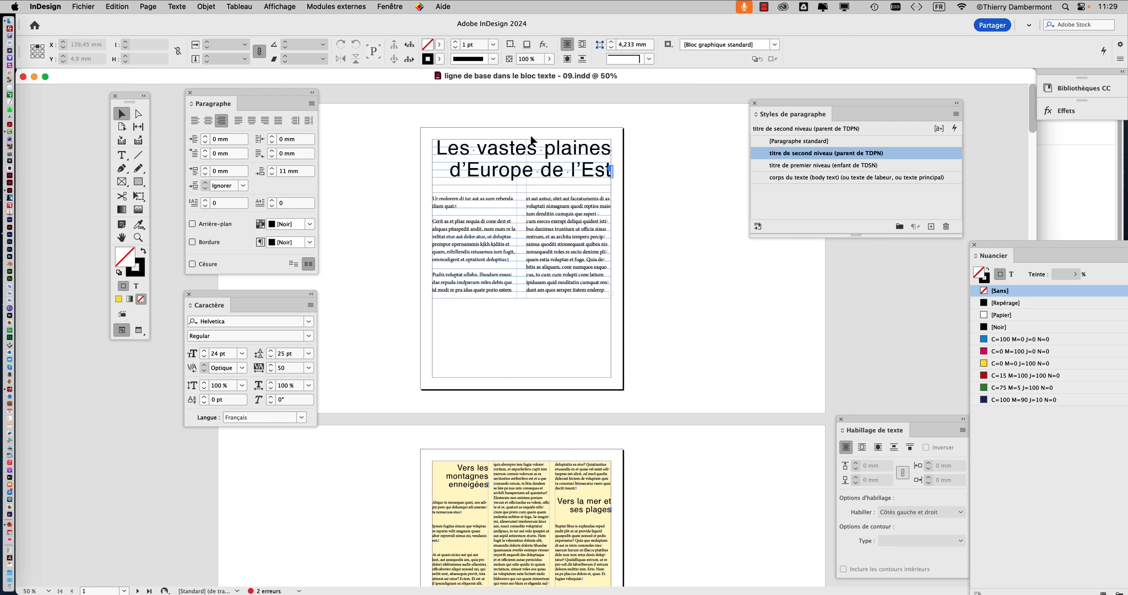
key(super+1)
scroll(551, 138, up, 5)
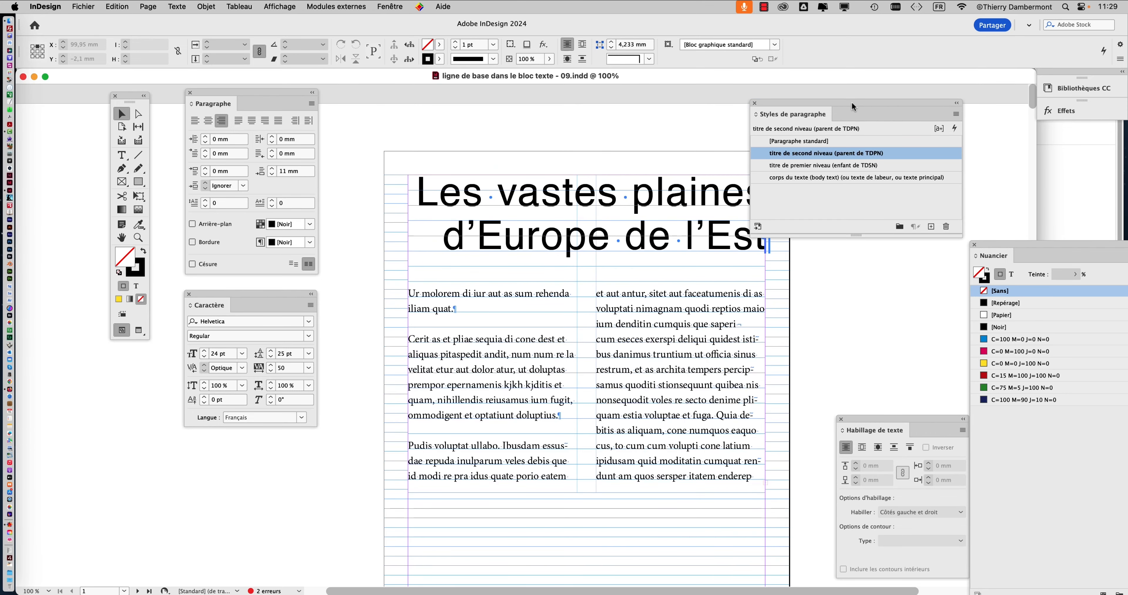
Step: Colour the text of the page 1 heading “Les vastes plaines d’Europe de l’Est” with the red swatch C=15 M=100 J=100 N=0
drag(814, 100, 874, 102)
click(125, 153)
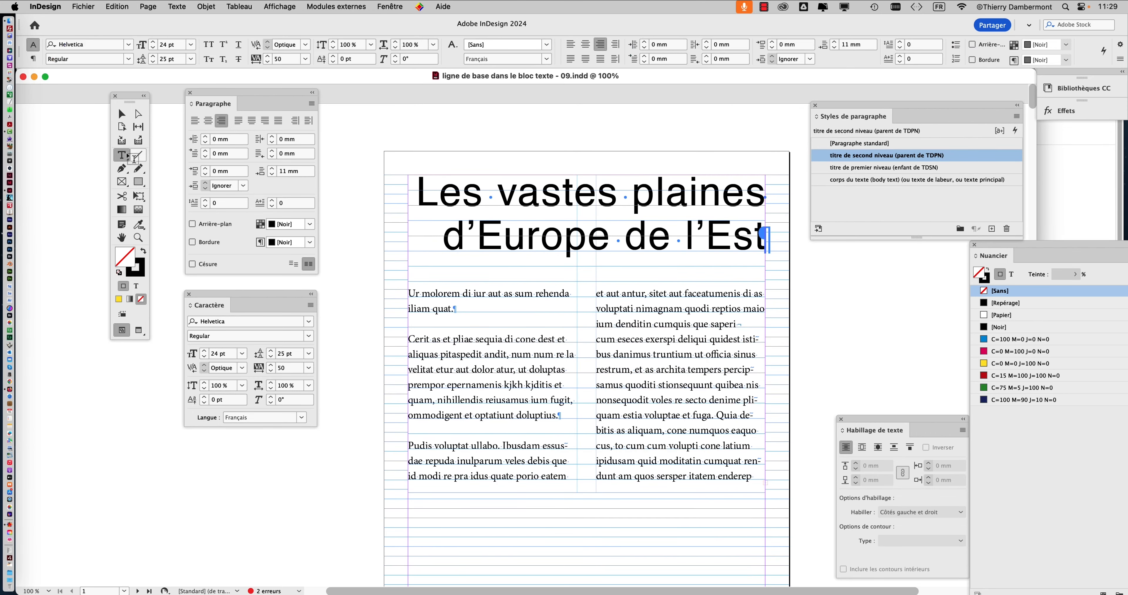
drag(415, 191, 767, 238)
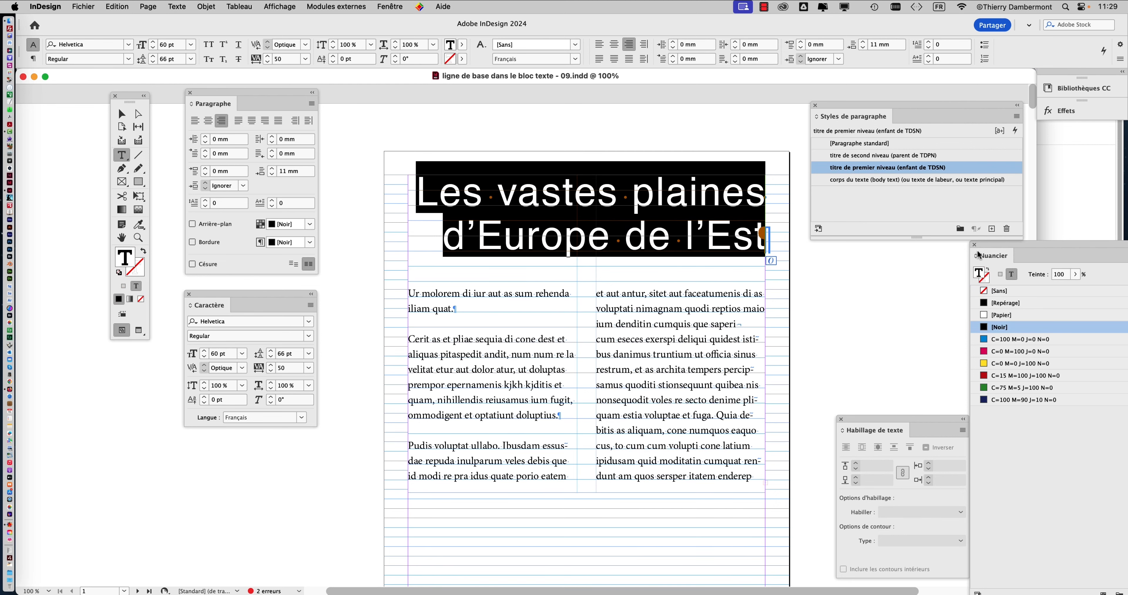
drag(984, 248, 517, 287)
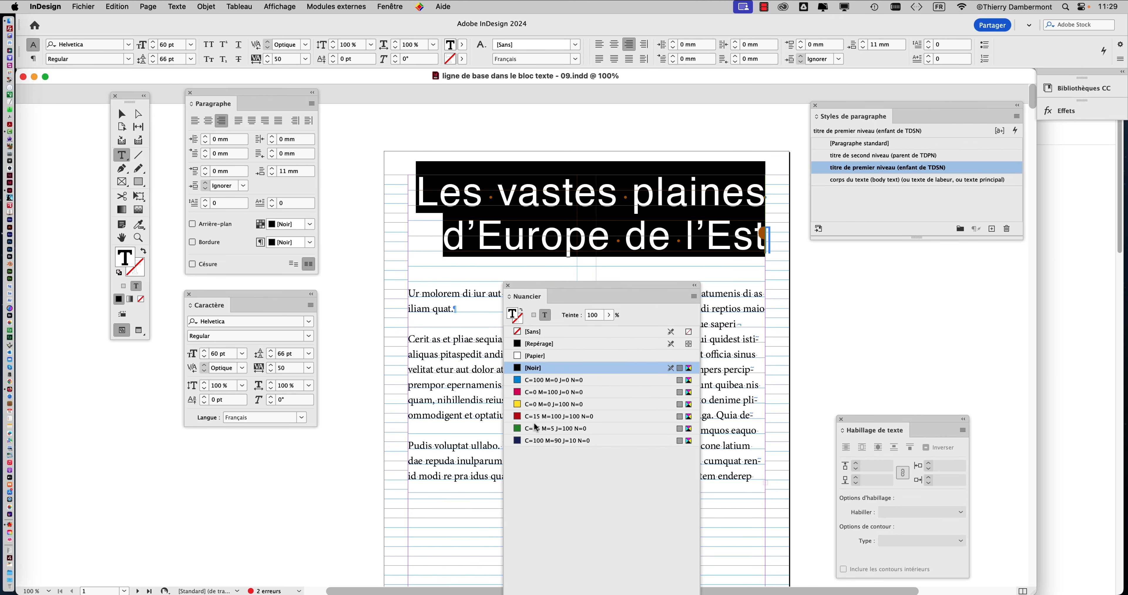
click(543, 420)
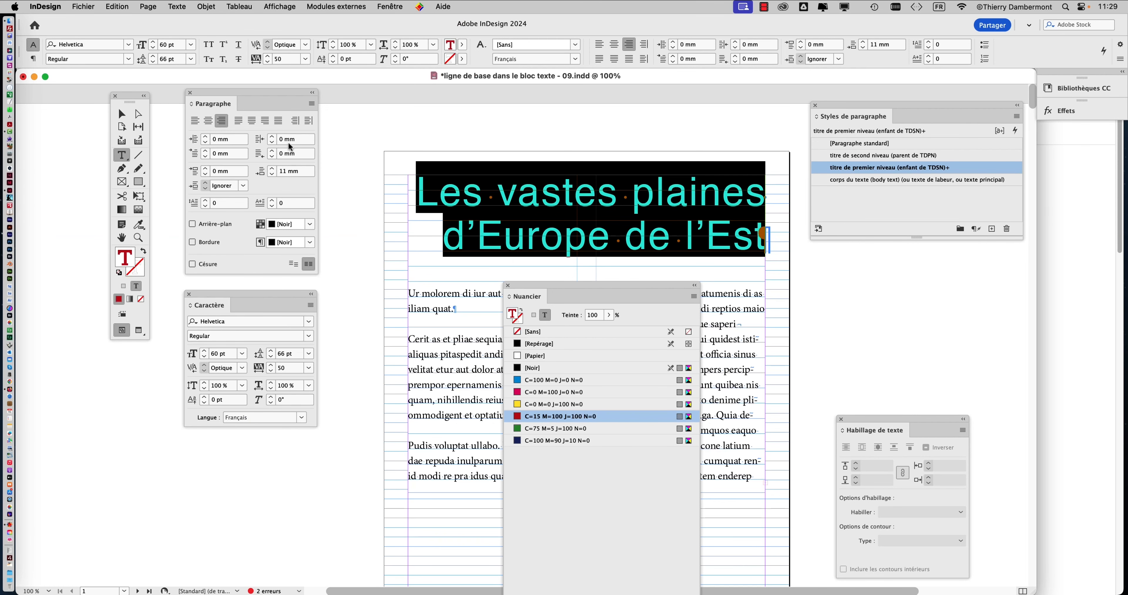
click(123, 114)
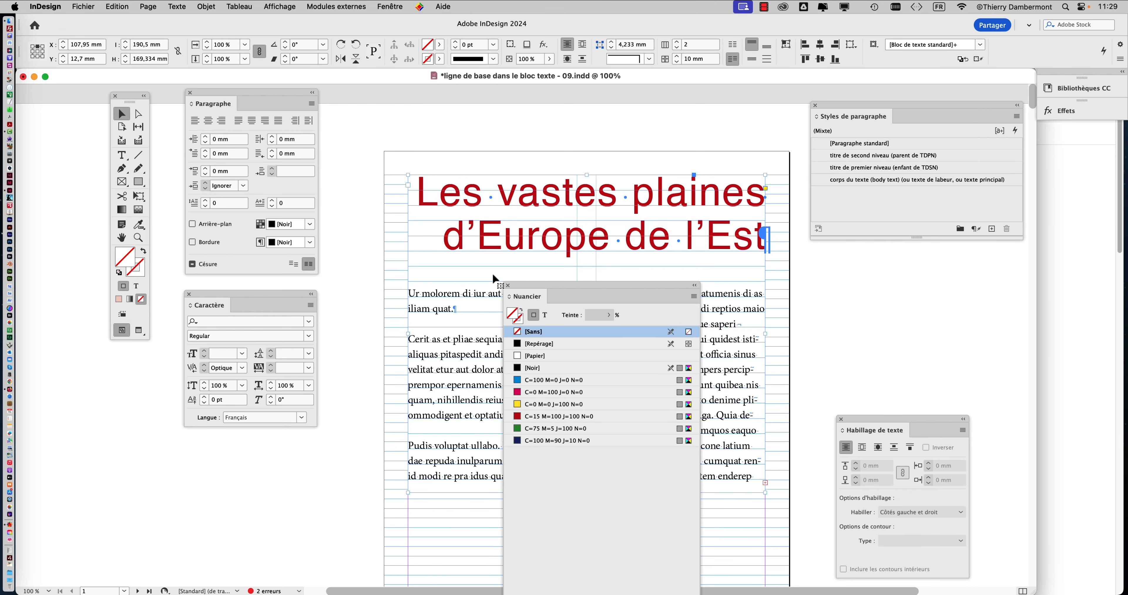
drag(526, 284, 837, 255)
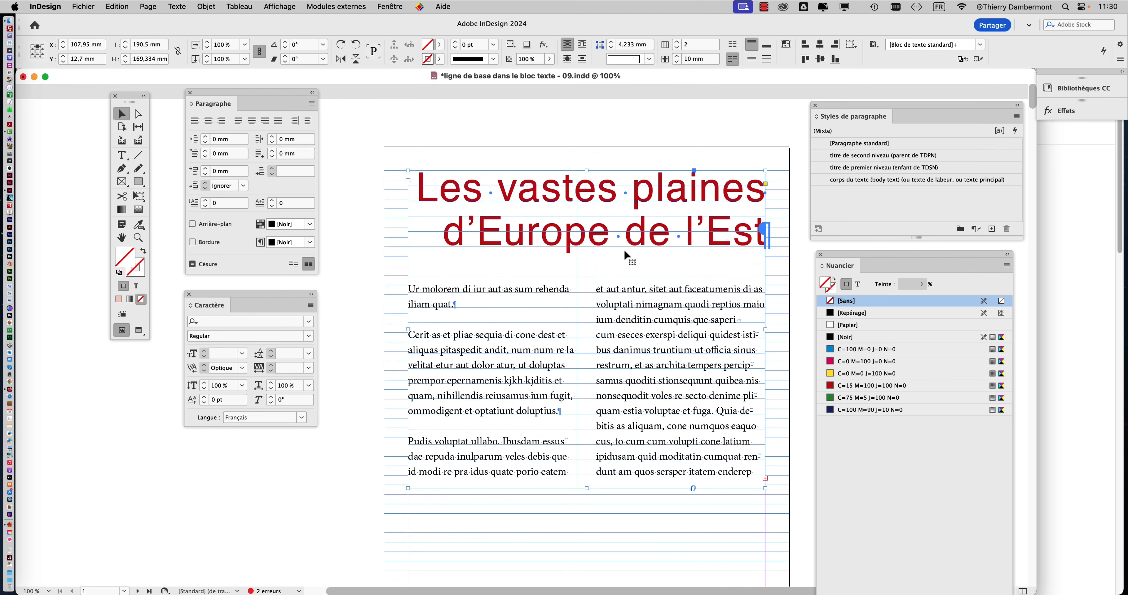
Step: Redefine the paragraph style “titre de premier niveau (enfant de TDSN)” from the red page 1 heading “Les vastes plaines d’Europe de l’Est”
scroll(627, 254, down, 5)
scroll(627, 254, up, 3)
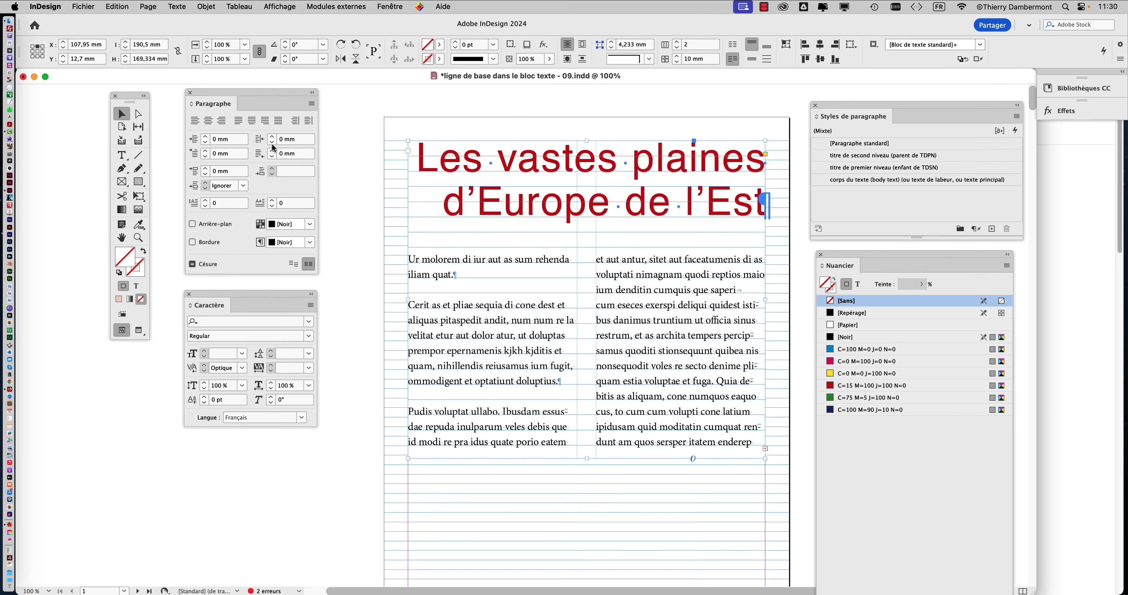
click(122, 156)
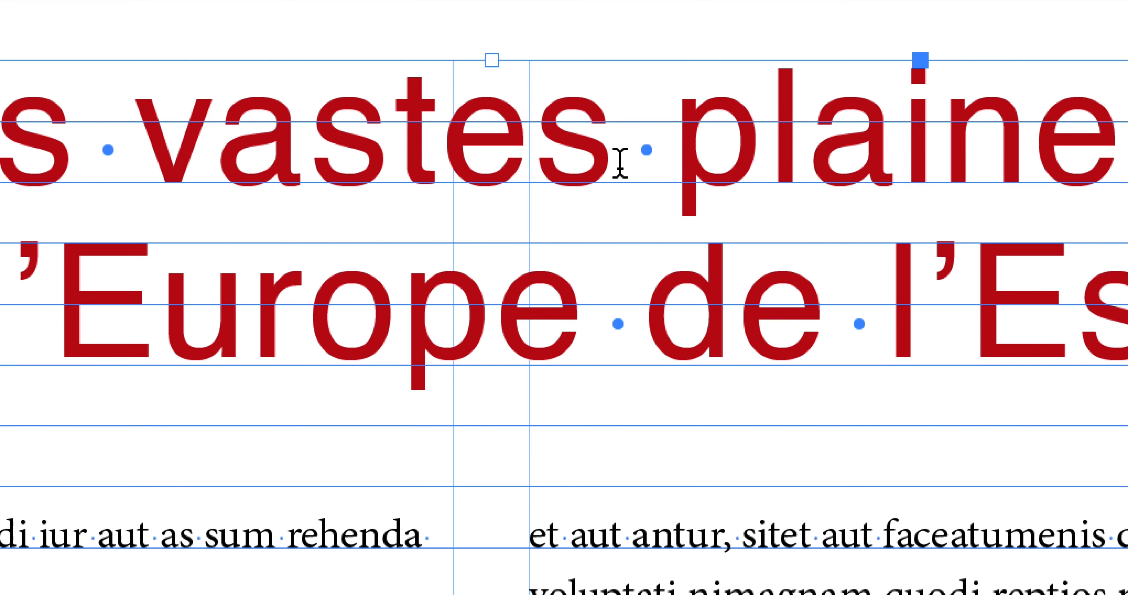
click(619, 166)
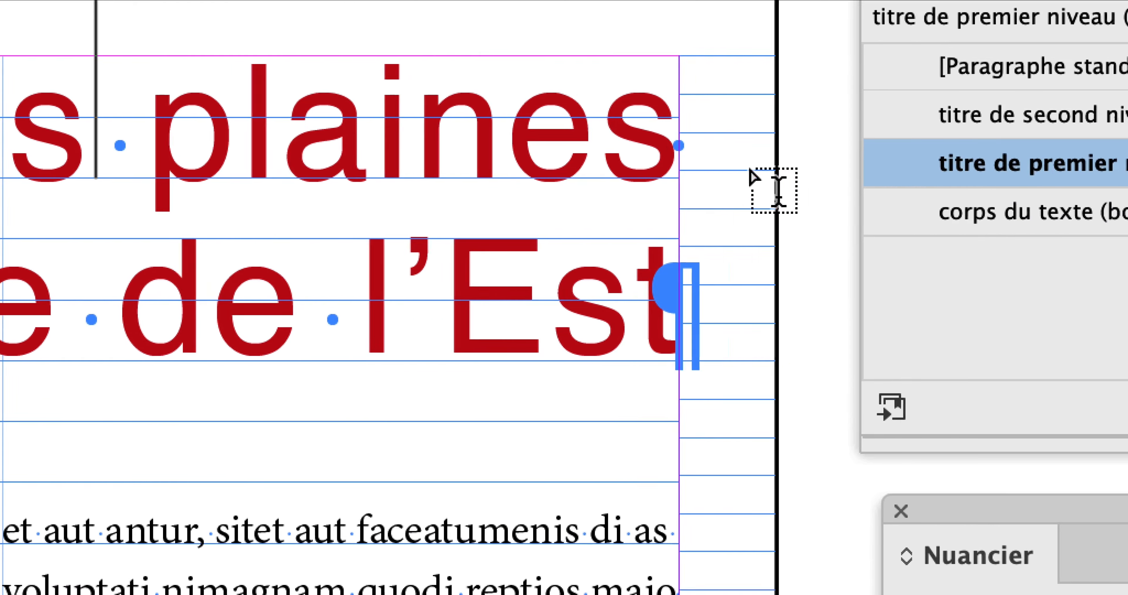
mouse_move(888, 172)
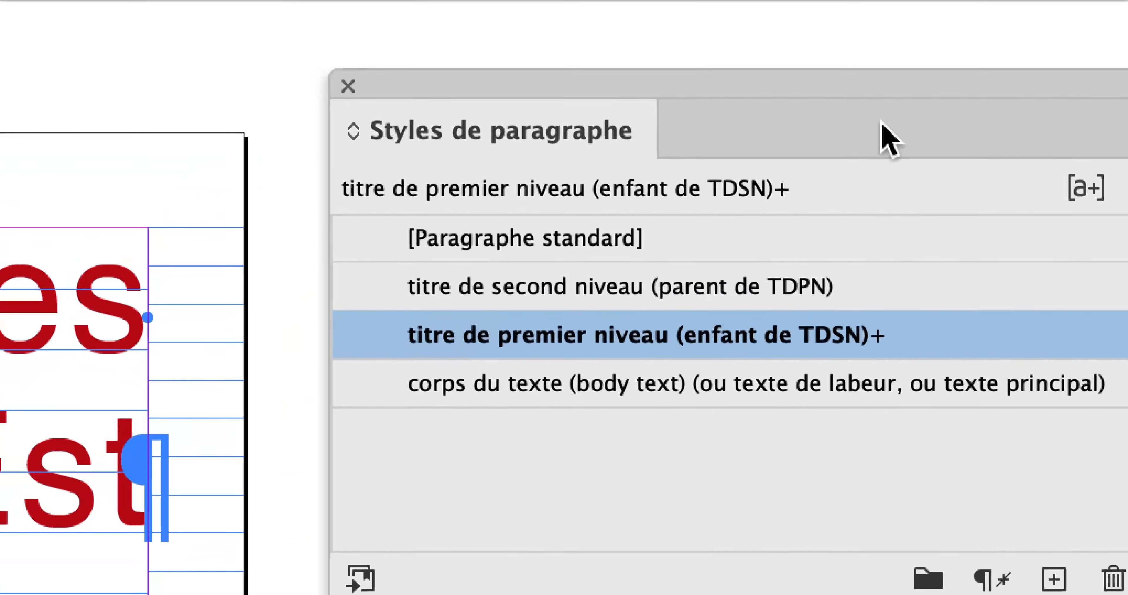
click(936, 127)
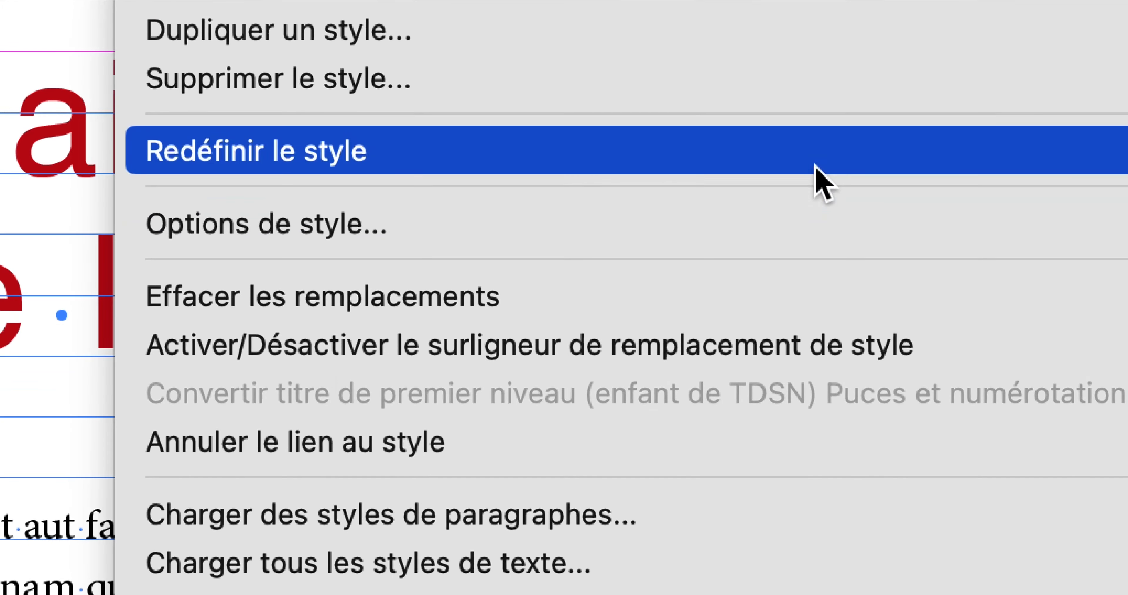
click(656, 268)
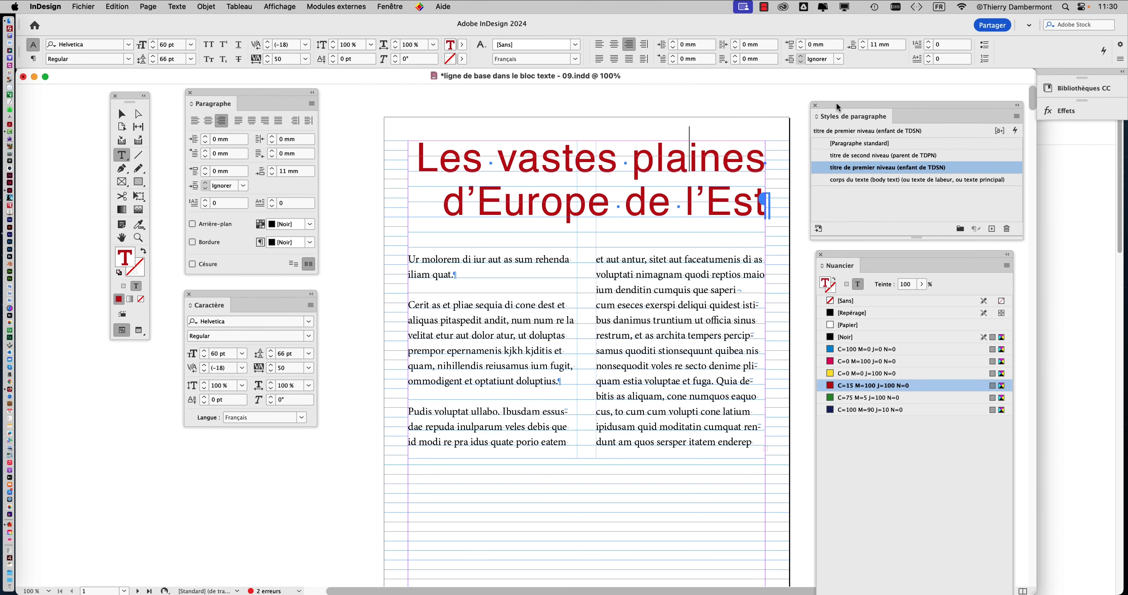
drag(837, 102, 841, 91)
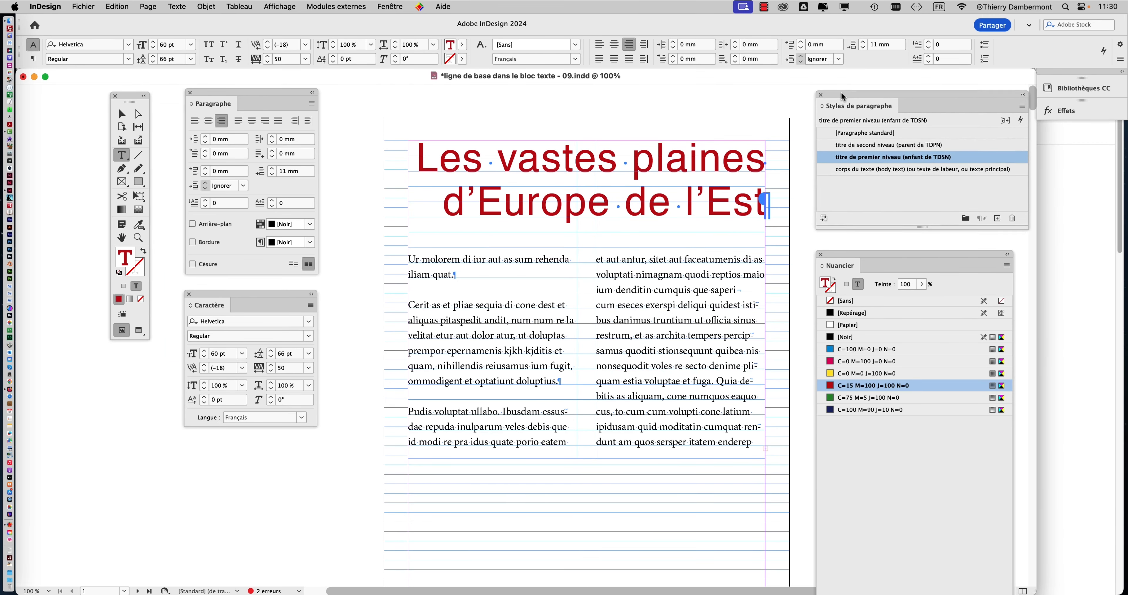
Step: Check the character colour stored in the options of the style “titre de premier niveau (enfant de TDSN)”
double_click(973, 157)
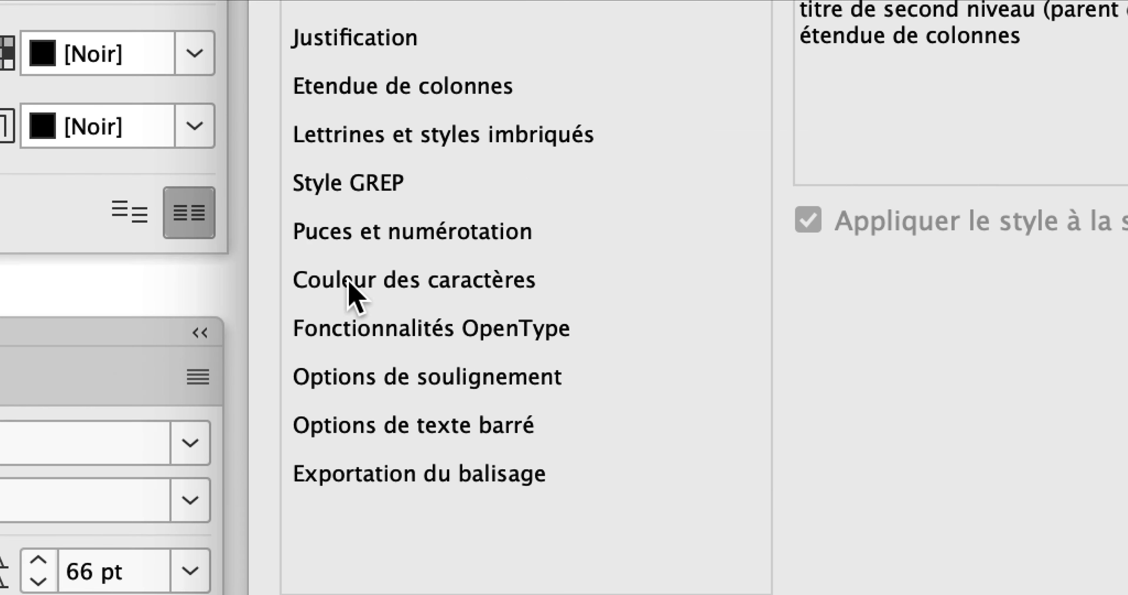
click(349, 282)
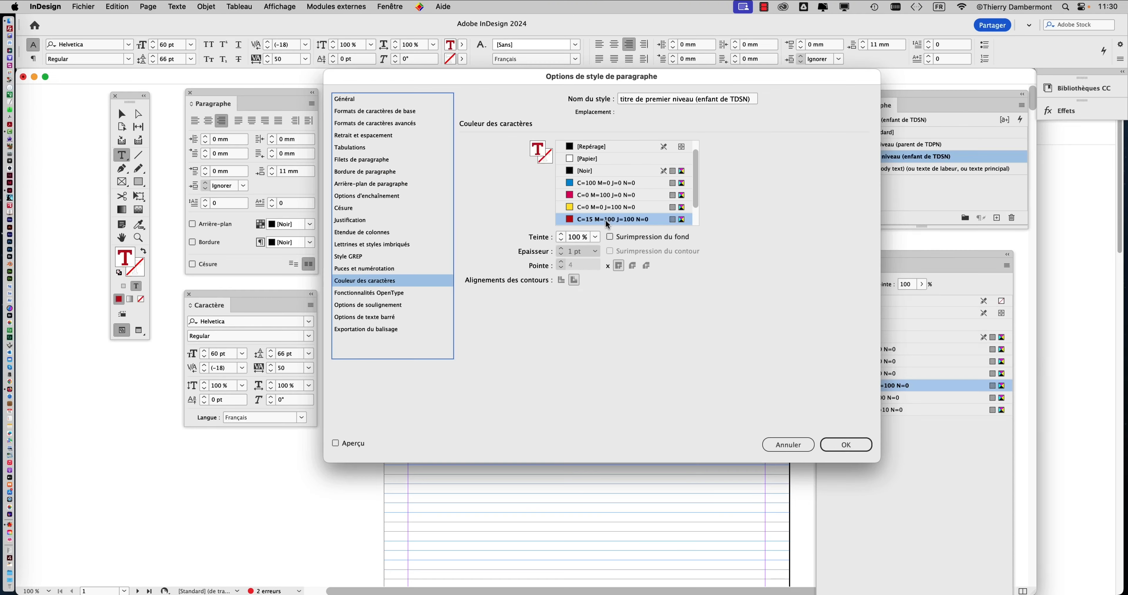
click(836, 446)
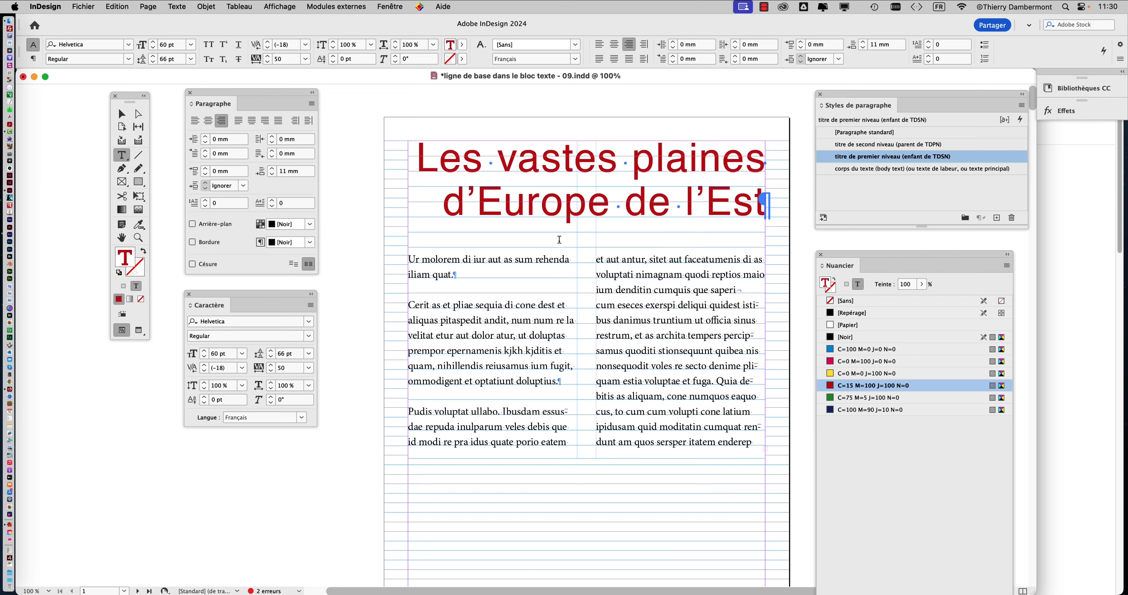
Step: Colour the text of the page 2 heading “Vers la mer et ses plages” with the cyan swatch C=100 M=0 J=0 N=0
scroll(560, 240, down, 2)
scroll(560, 239, down, 15)
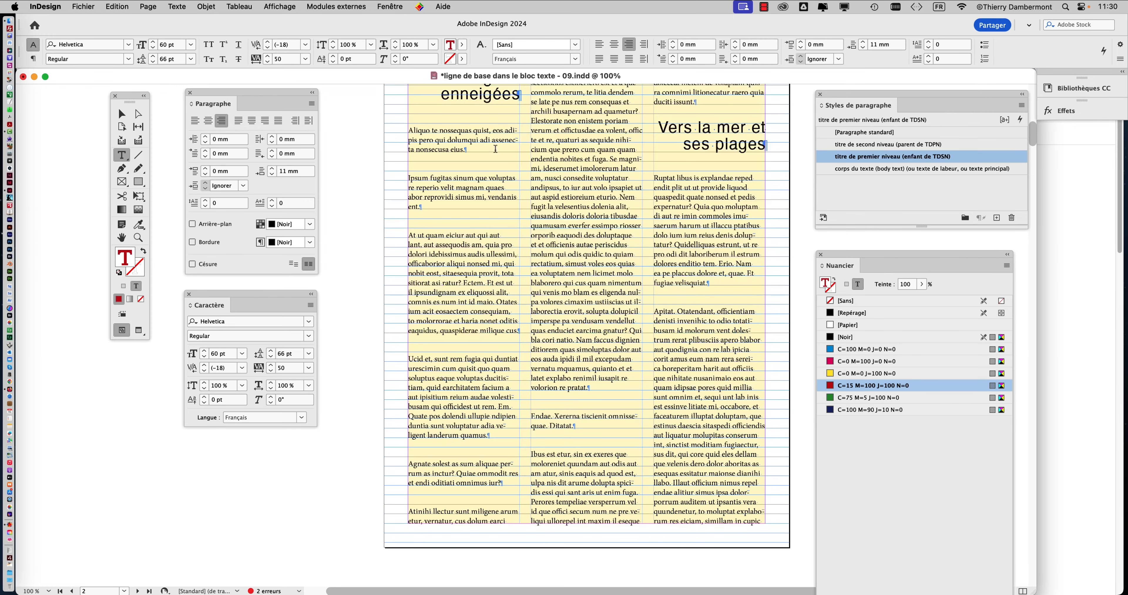
scroll(495, 148, up, 4)
key(super+equal)
key(super+equal)
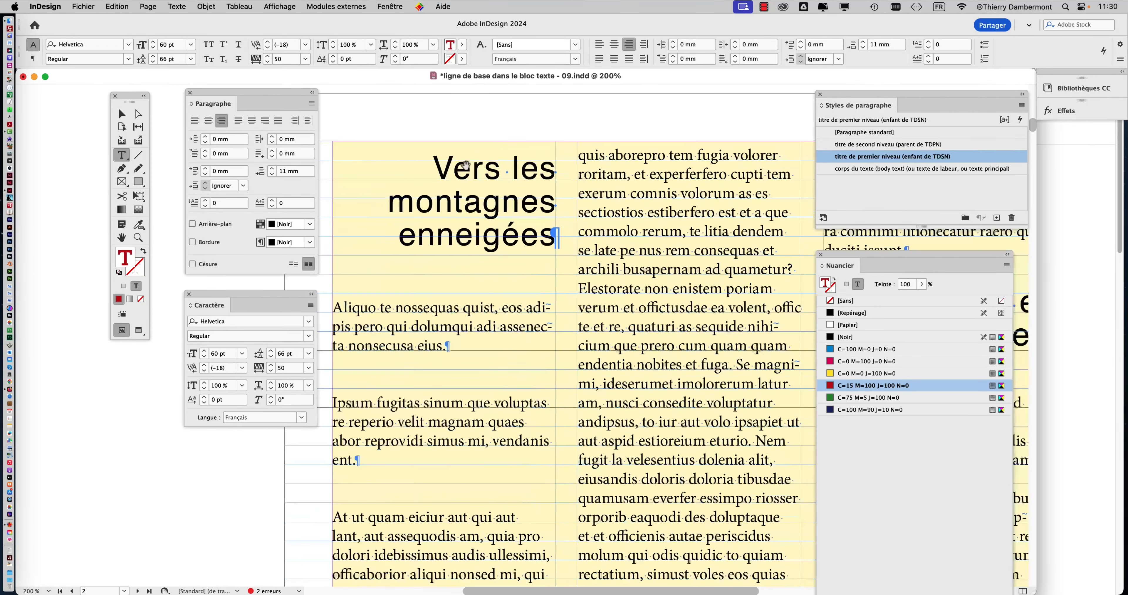
drag(434, 168, 562, 230)
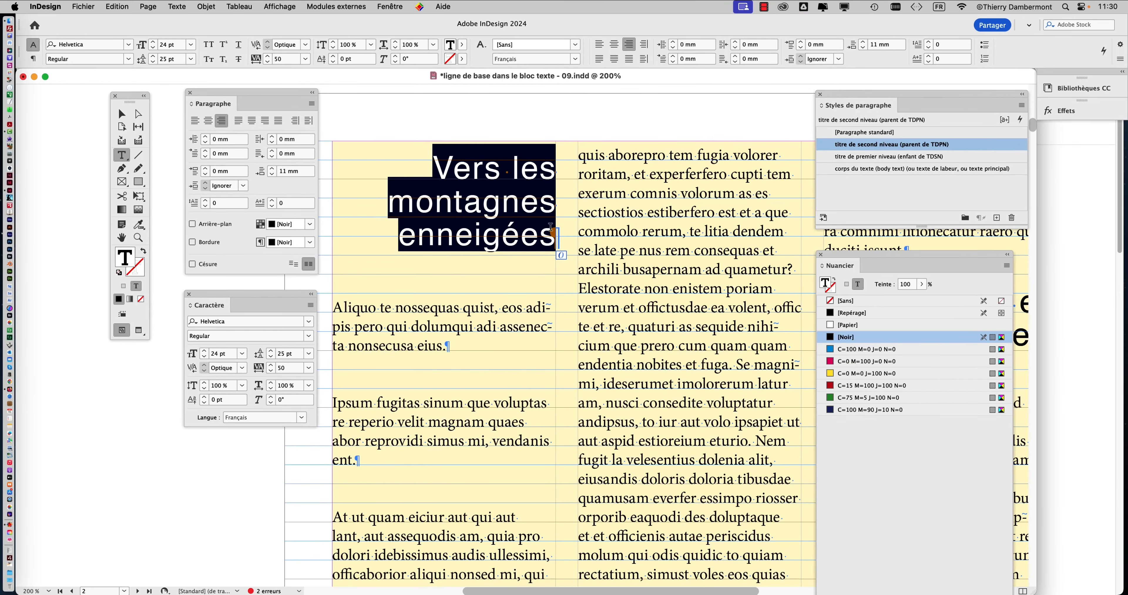
click(551, 226)
scroll(588, 189, right, 5)
scroll(588, 190, down, 4)
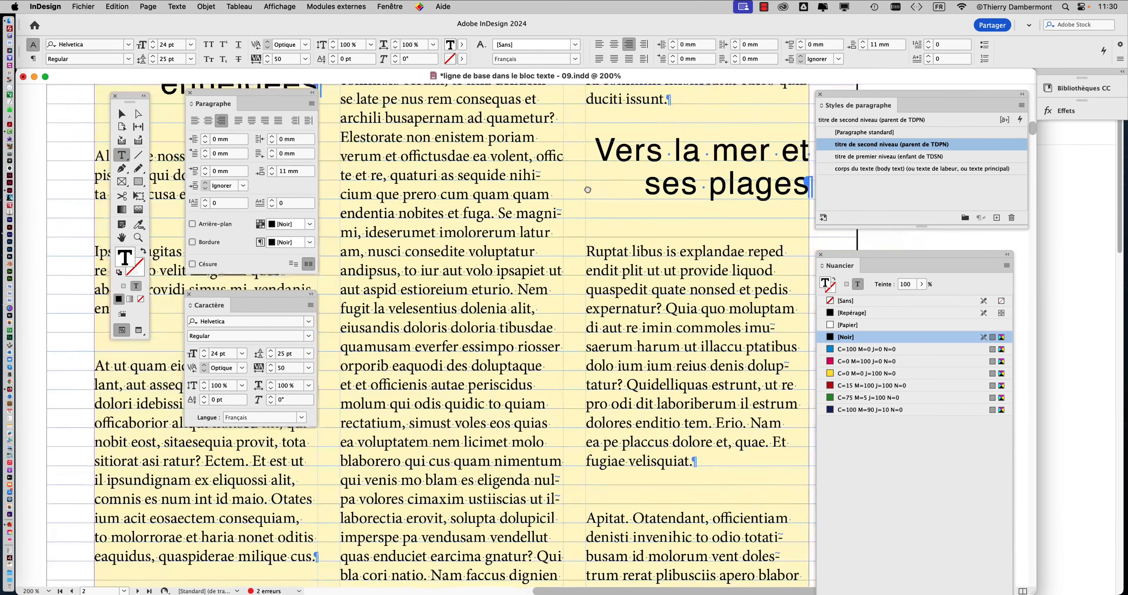
scroll(588, 190, right, 5)
drag(493, 158, 731, 214)
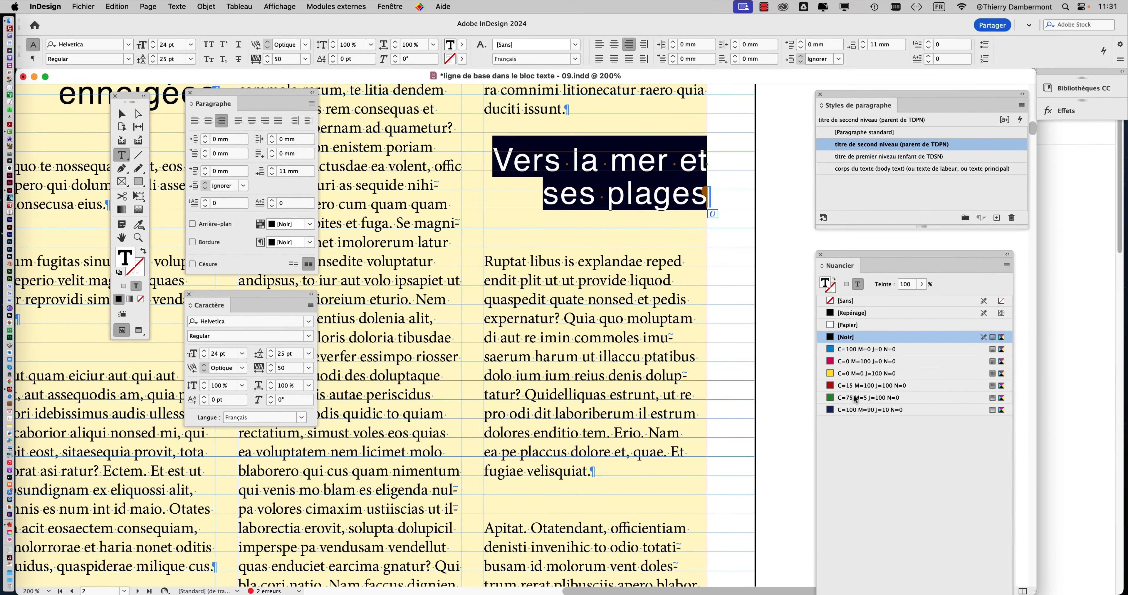
click(850, 352)
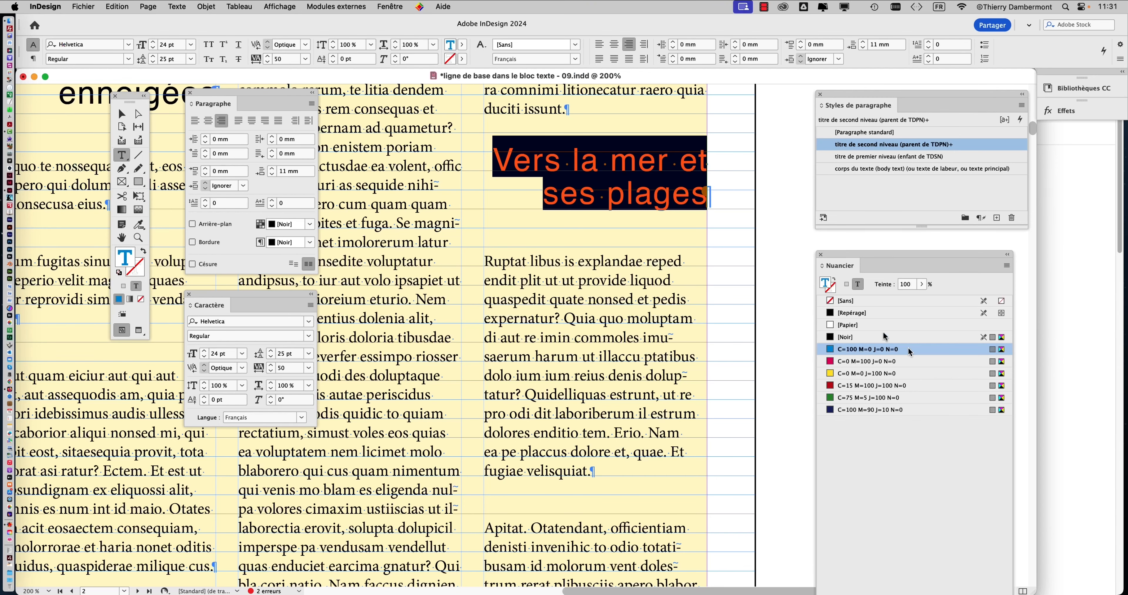
click(122, 113)
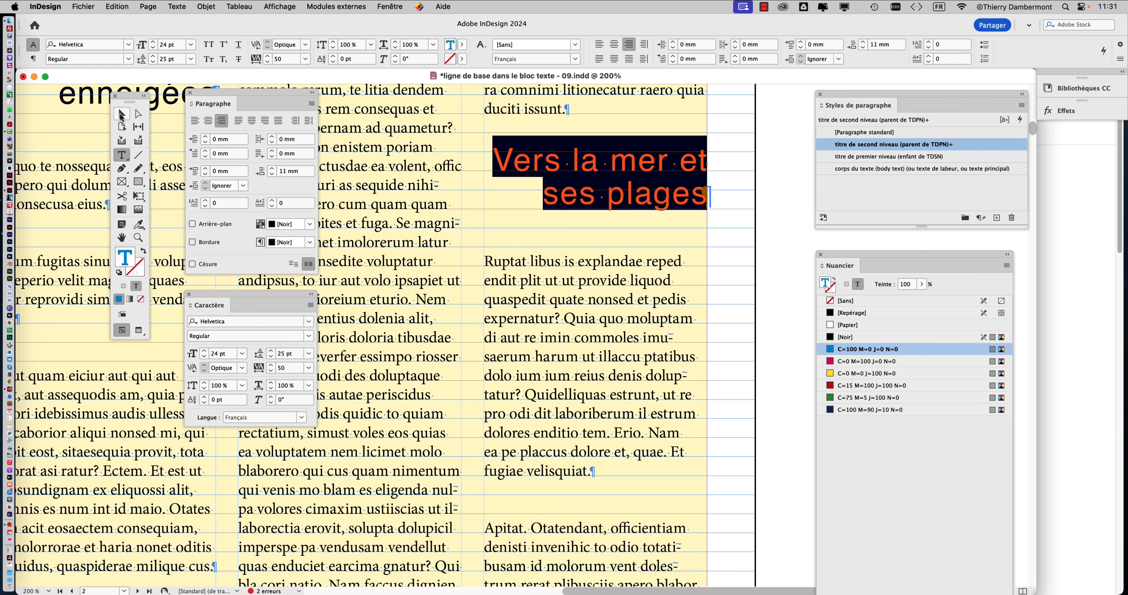
click(784, 233)
Step: Redefine the style “titre de second niveau (parent de TDPN)” from the heading “Vers la mer et ses plages” and move the styles list clear of page 2
key(super+minus)
key(super+minus)
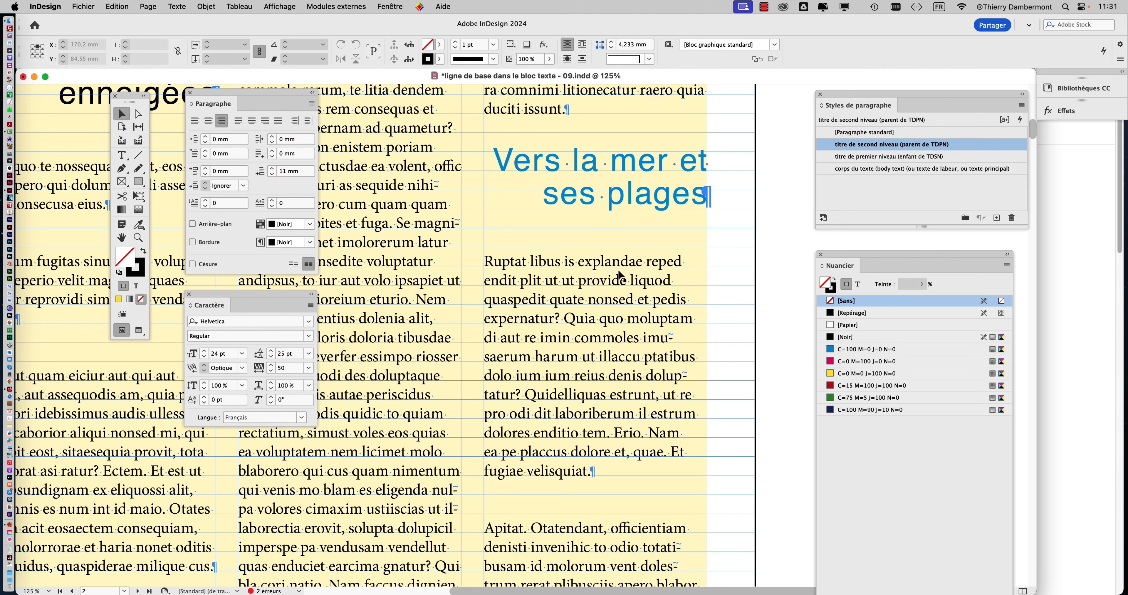
scroll(612, 266, left, 2)
scroll(613, 266, up, 1)
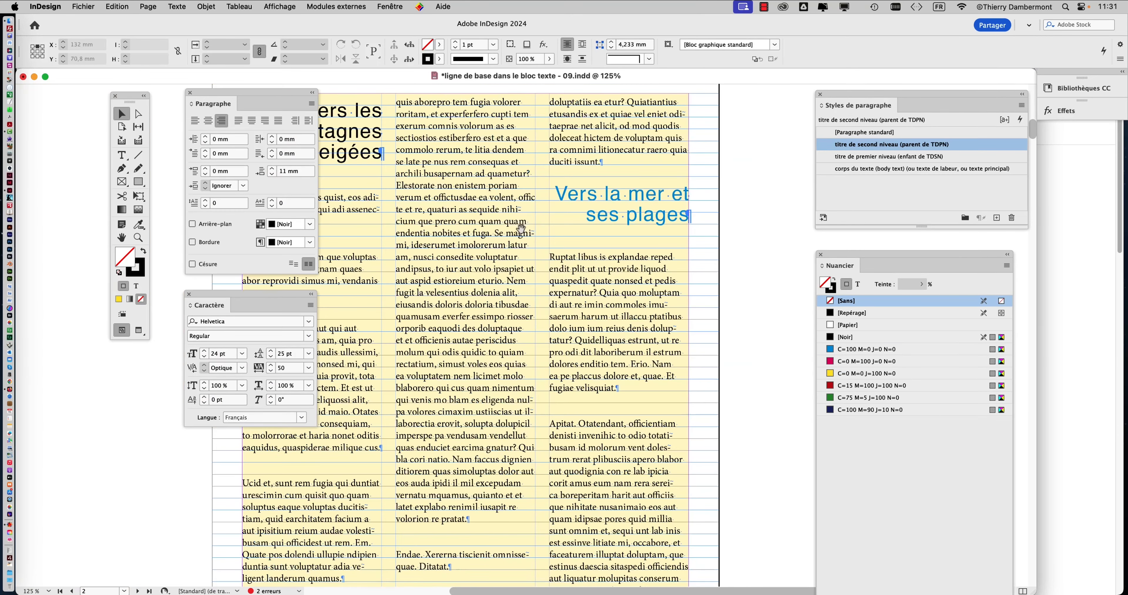
scroll(620, 263, left, 4)
scroll(620, 263, up, 1)
double_click(703, 225)
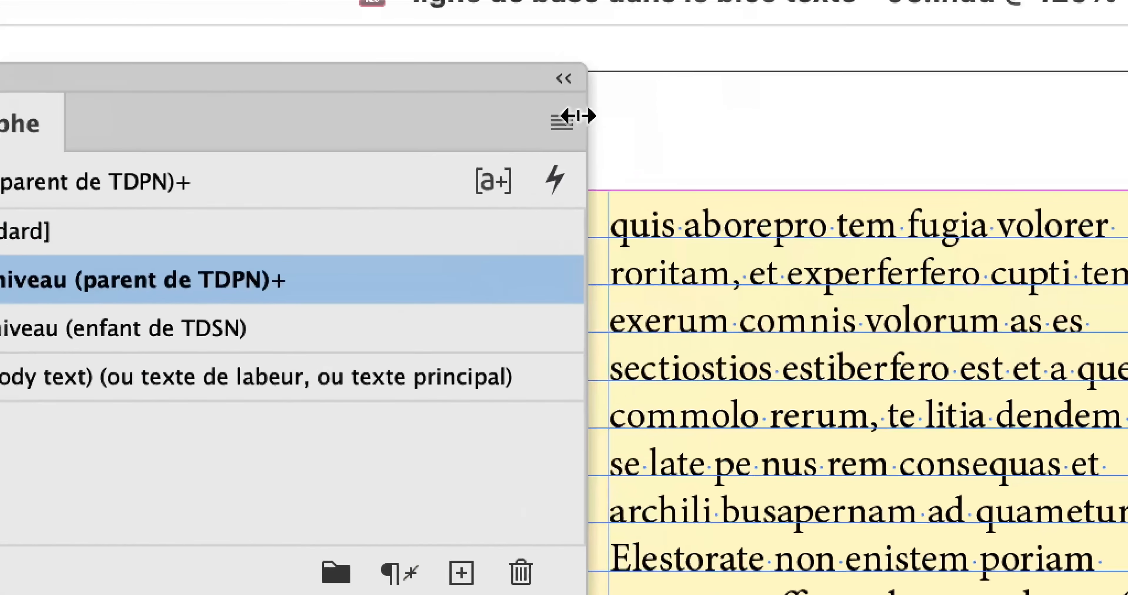
click(569, 116)
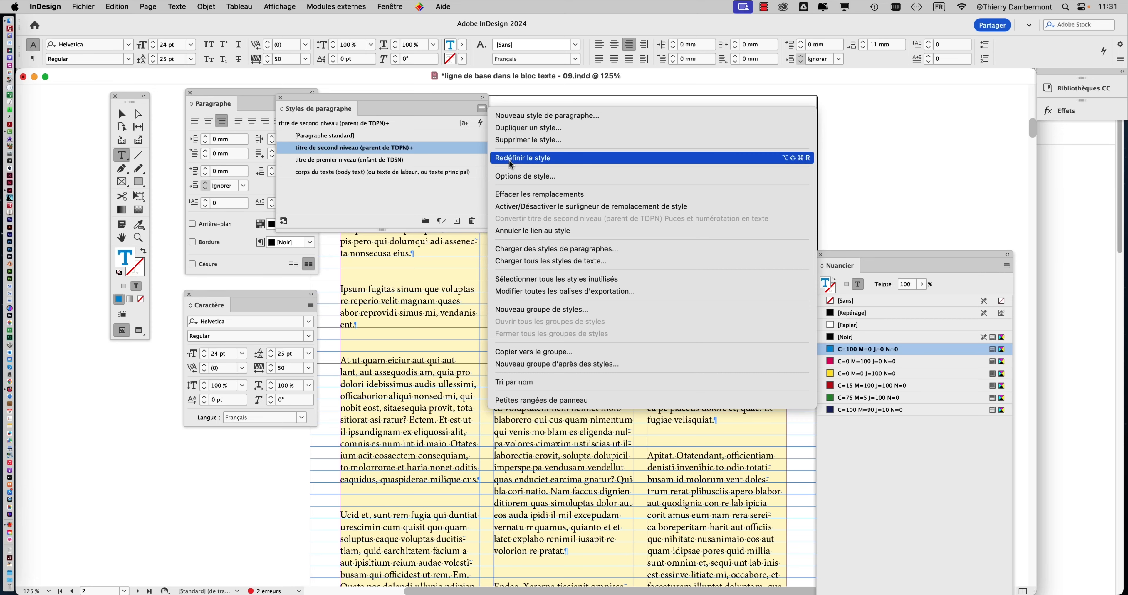
click(509, 159)
drag(473, 97, 903, 84)
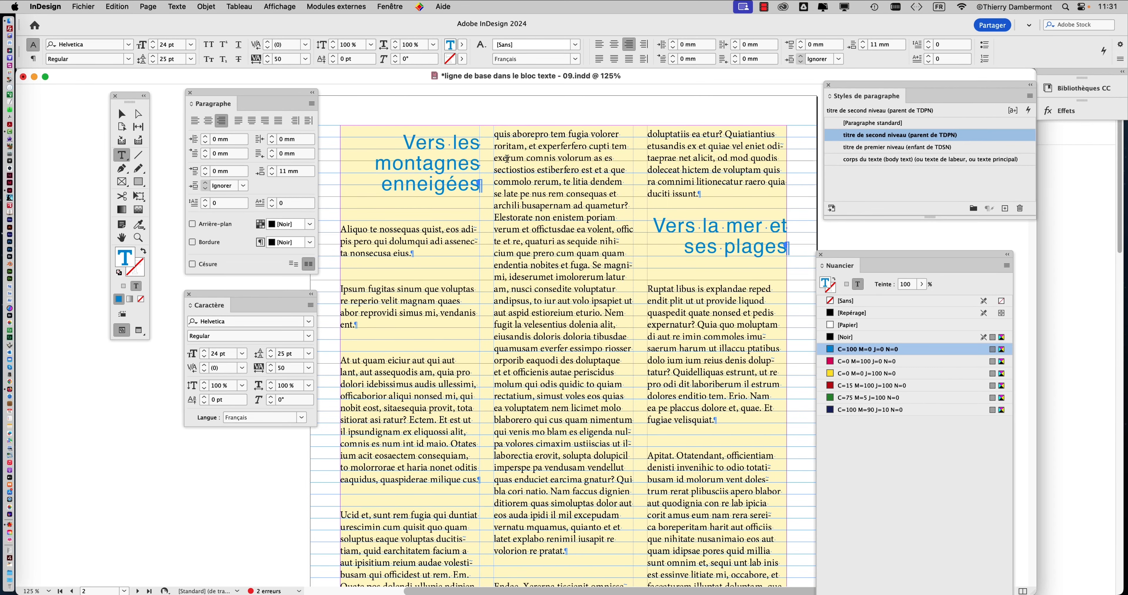
Step: Examine both second-level headings on page 2 and the first-level heading on page 1 after the parent style's colour change
key(super+minus)
key(super+minus)
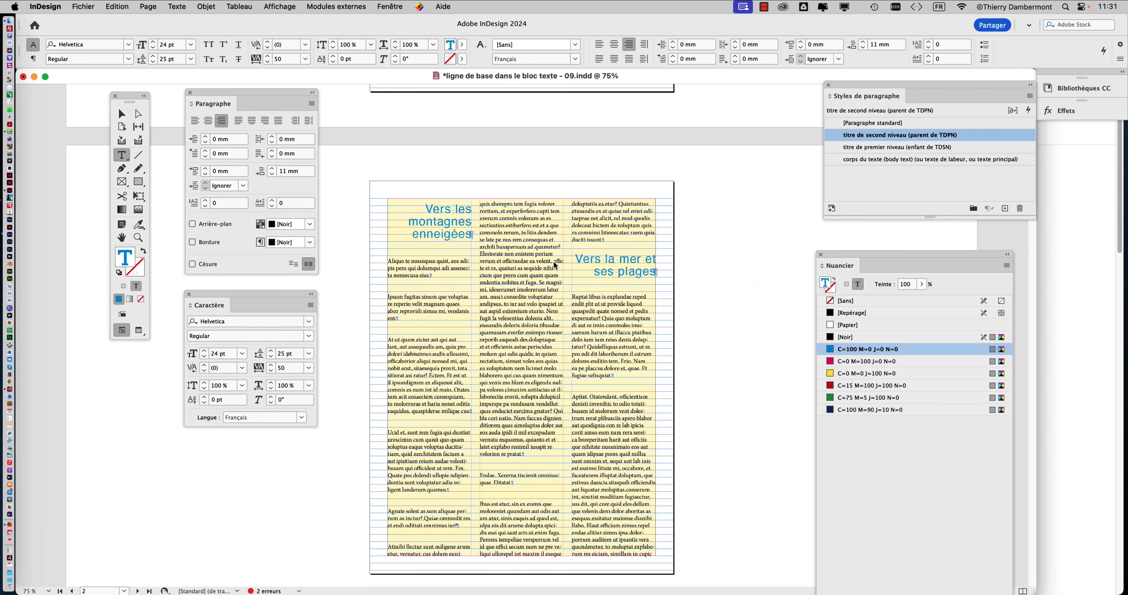
scroll(539, 255, up, 5)
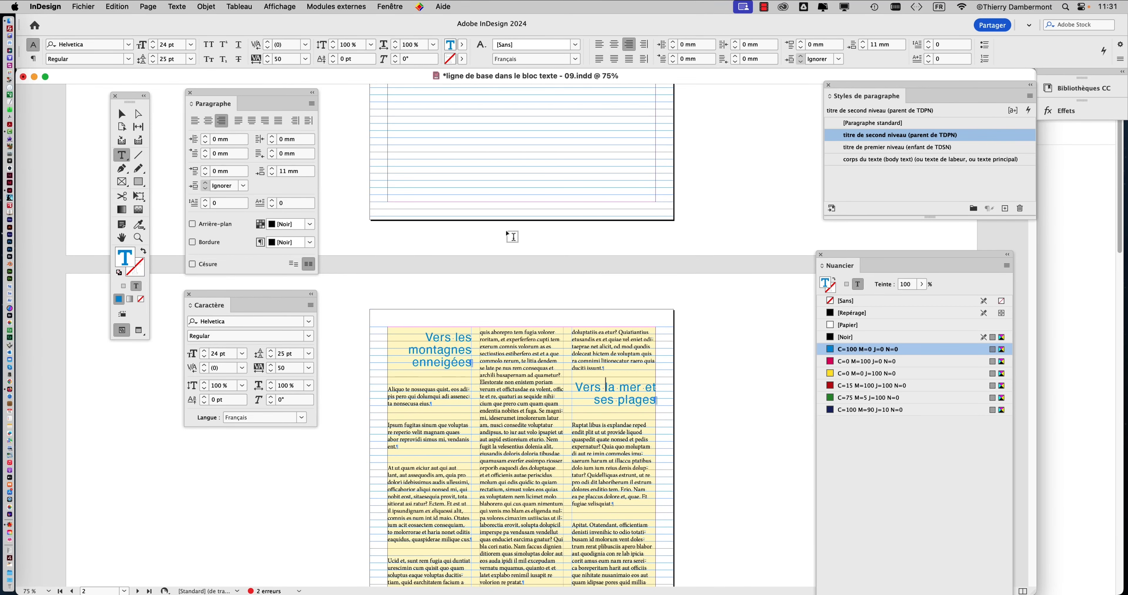
click(122, 114)
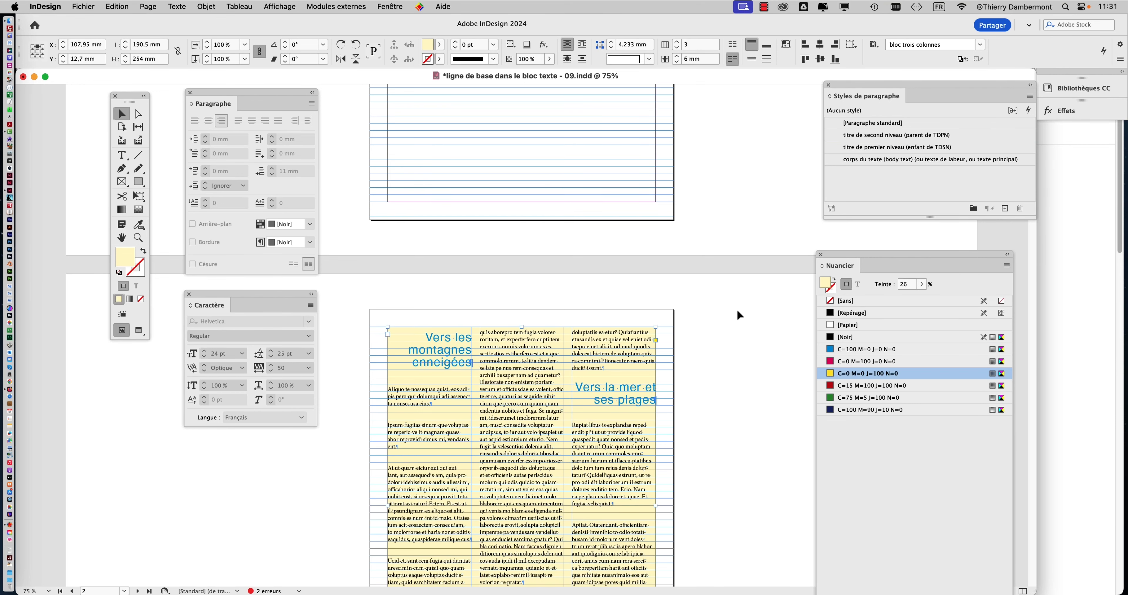
scroll(737, 311, up, 1)
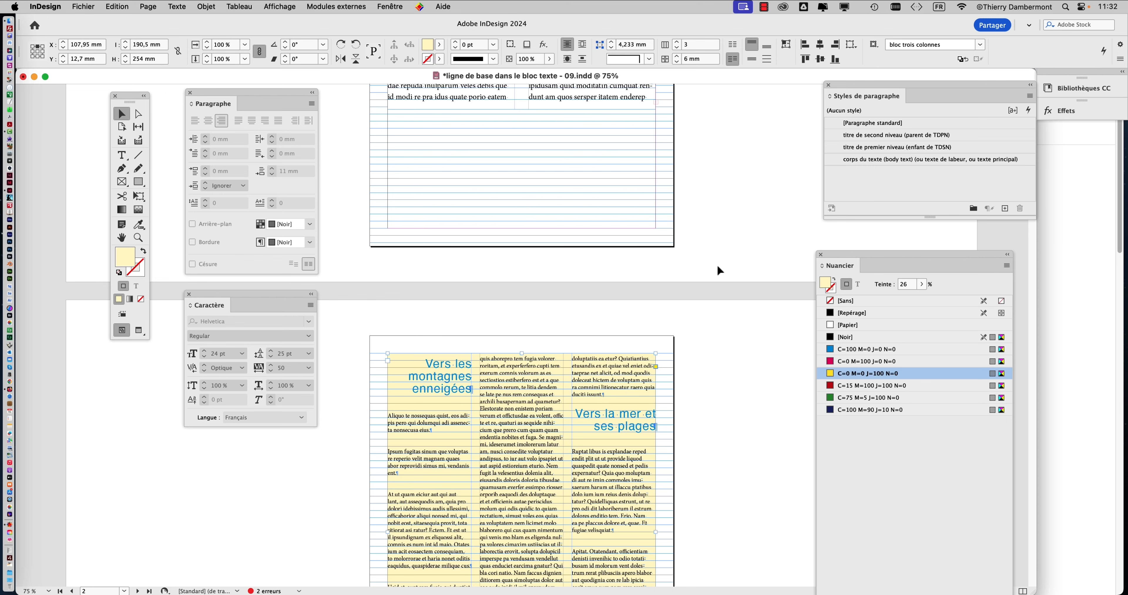
key(super+minus)
key(super+minus)
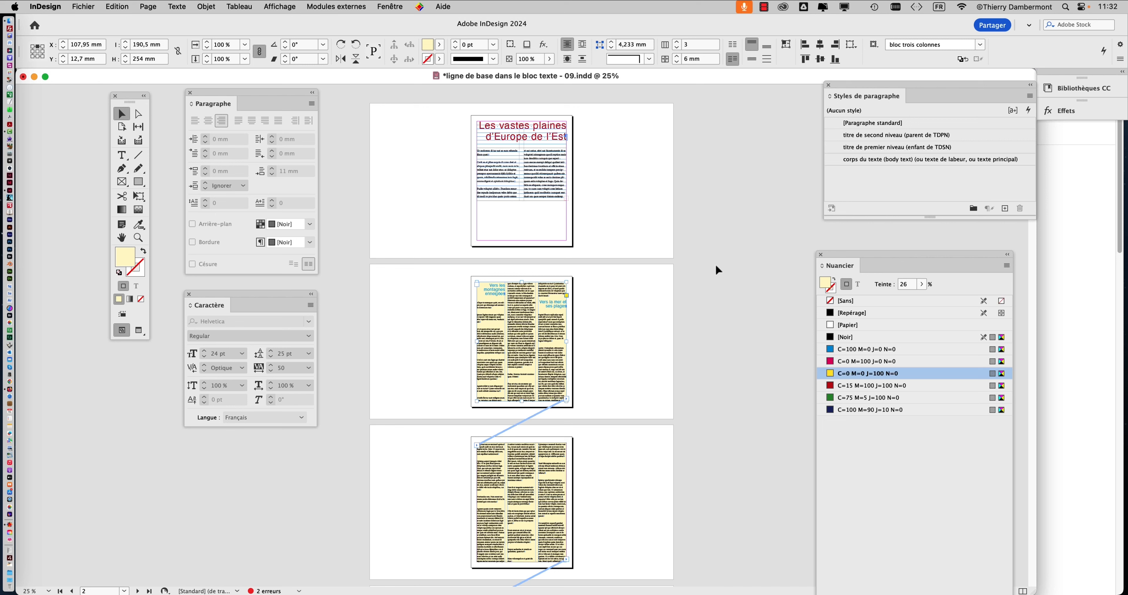
Step: Deselect the three-column text frame and compare the colour of the page 1 child heading with the page 2 parent headings
click(121, 157)
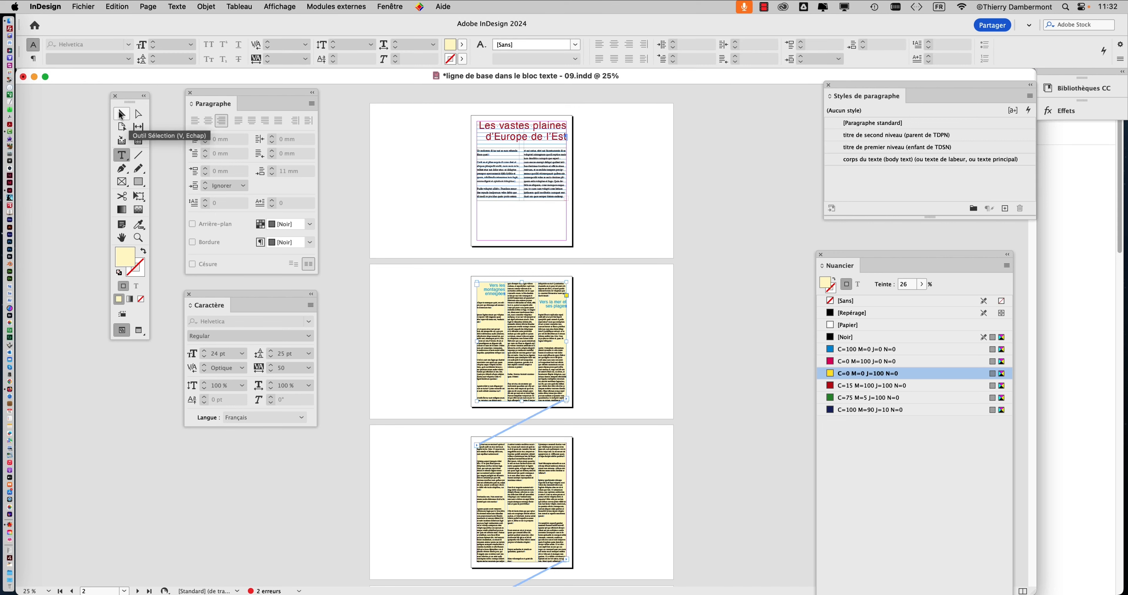
click(121, 114)
click(631, 312)
key(d)
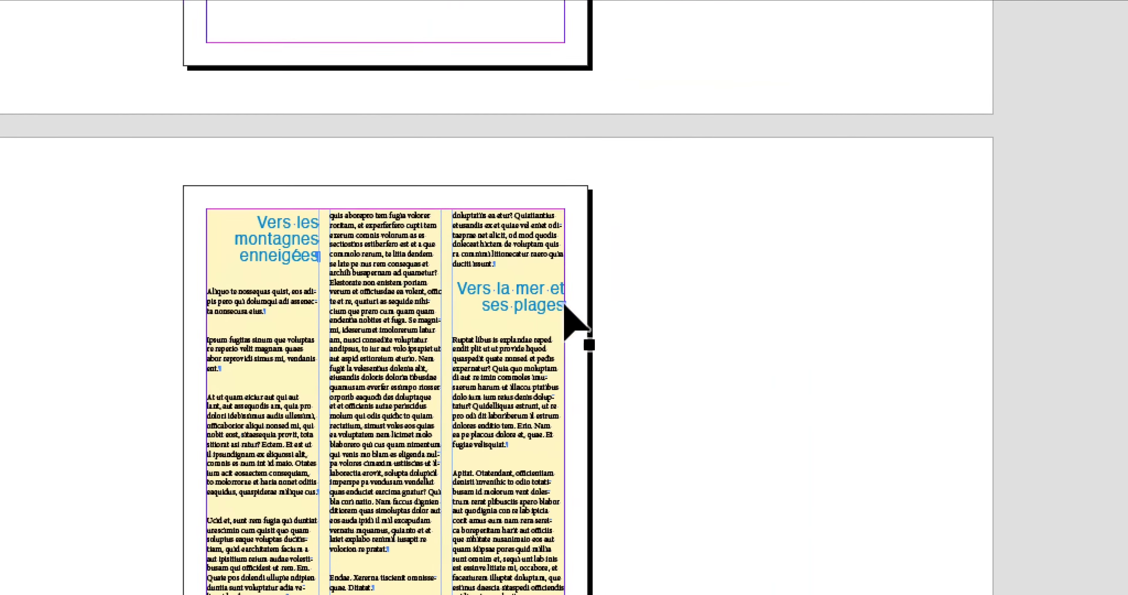
scroll(536, 247, up, 5)
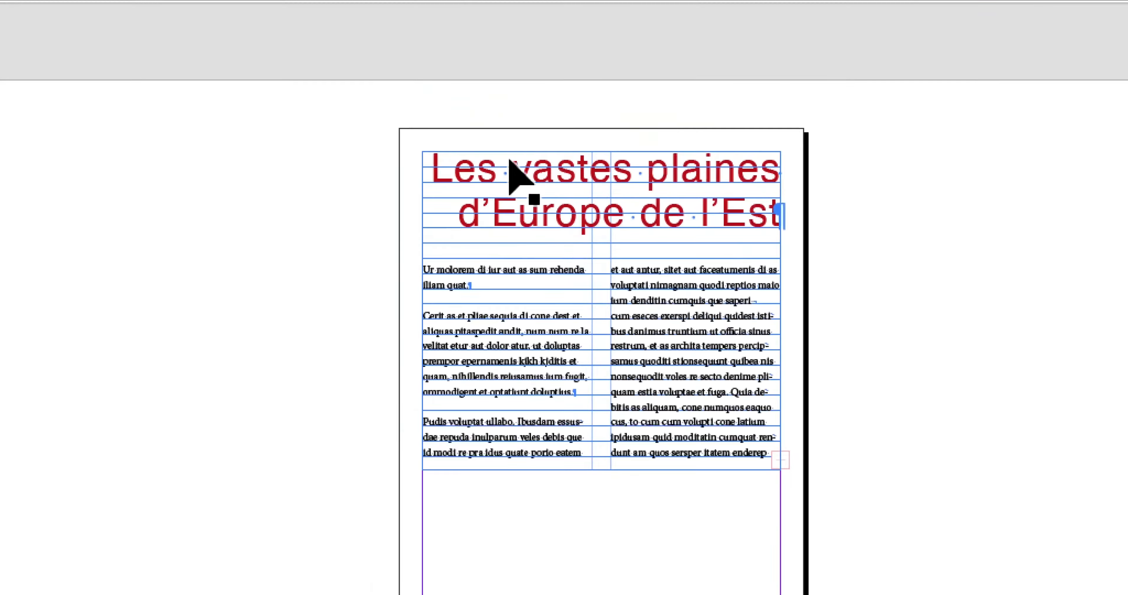
scroll(517, 184, down, 2)
scroll(519, 264, down, 5)
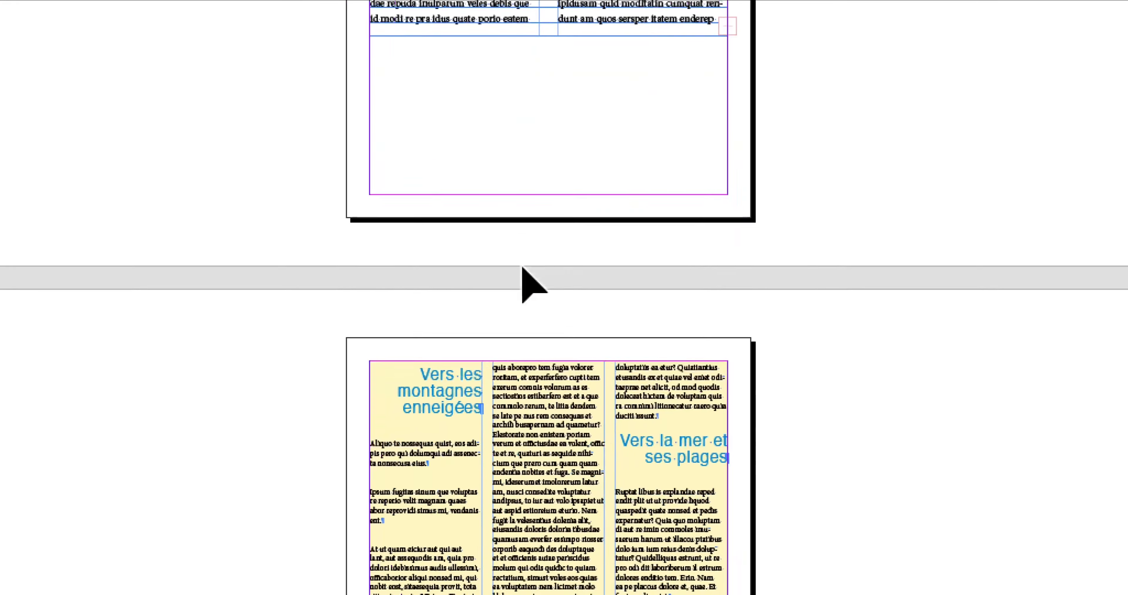
scroll(519, 201, up, 6)
scroll(513, 169, down, 5)
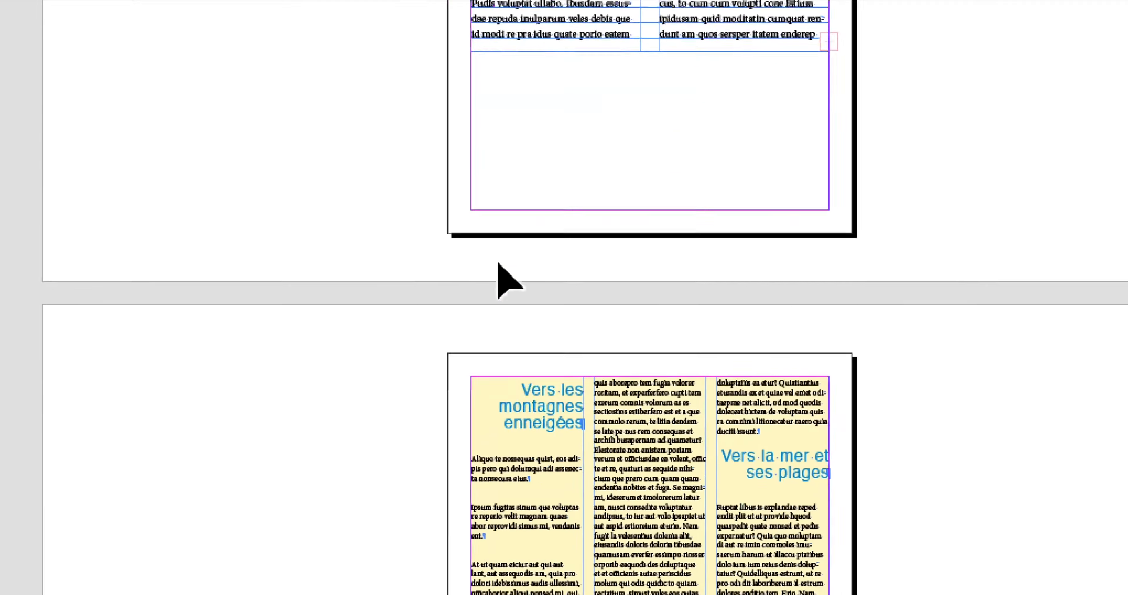
scroll(517, 313, up, 6)
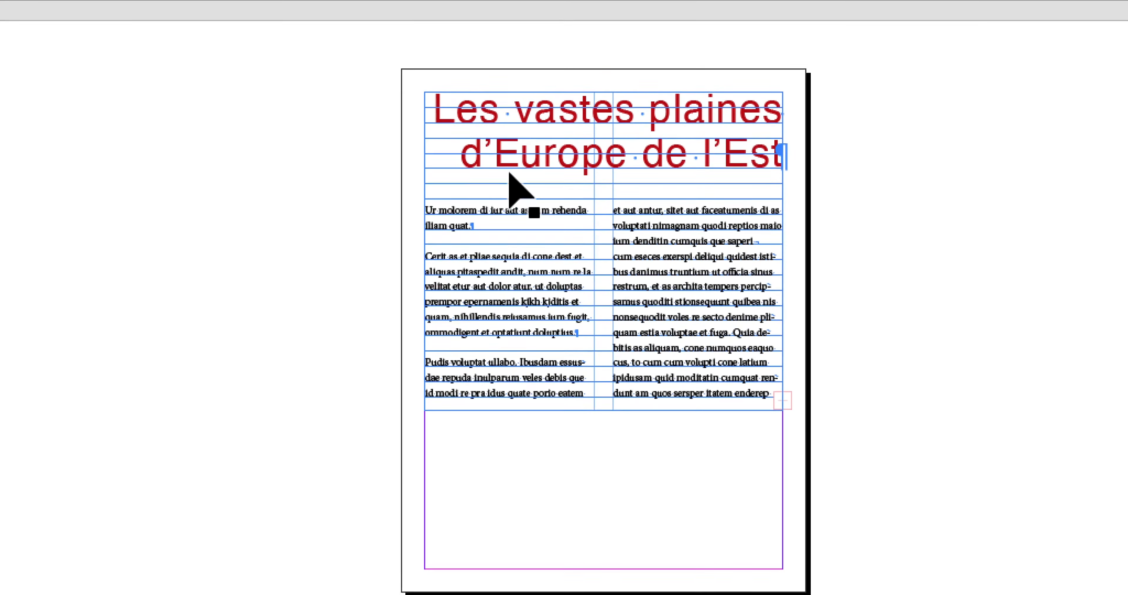
scroll(515, 219, down, 5)
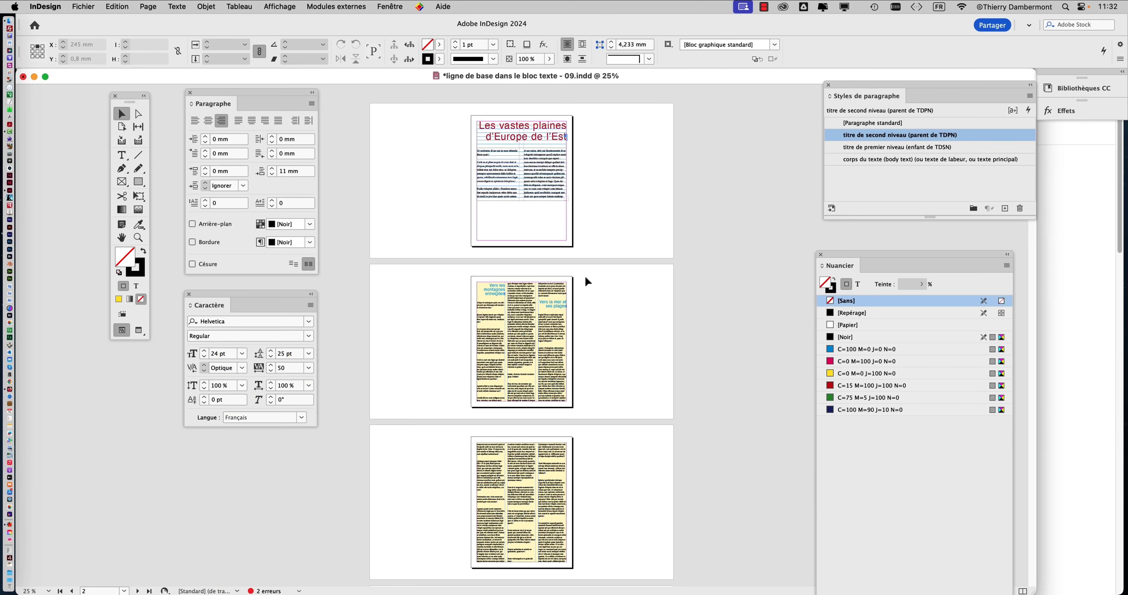
Step: Move the paragraph styles list closer to the document pages
drag(818, 92, 652, 152)
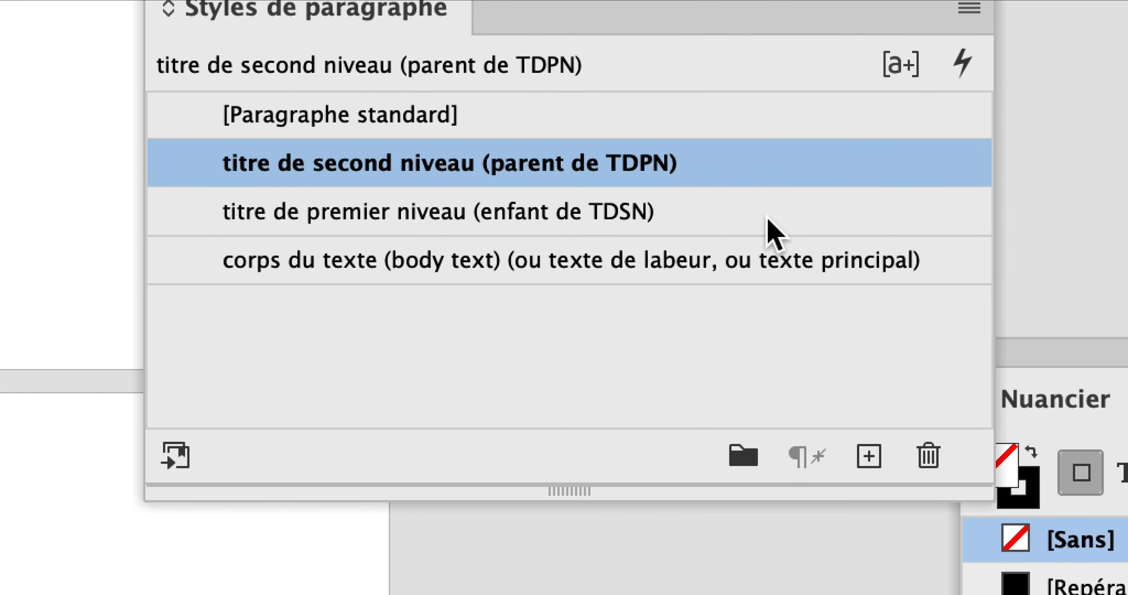
Step: Enable preview for the style “titre de second niveau (parent de TDPN)” and set its character colour to green C=75 M=5 J=100 N=0
click(768, 221)
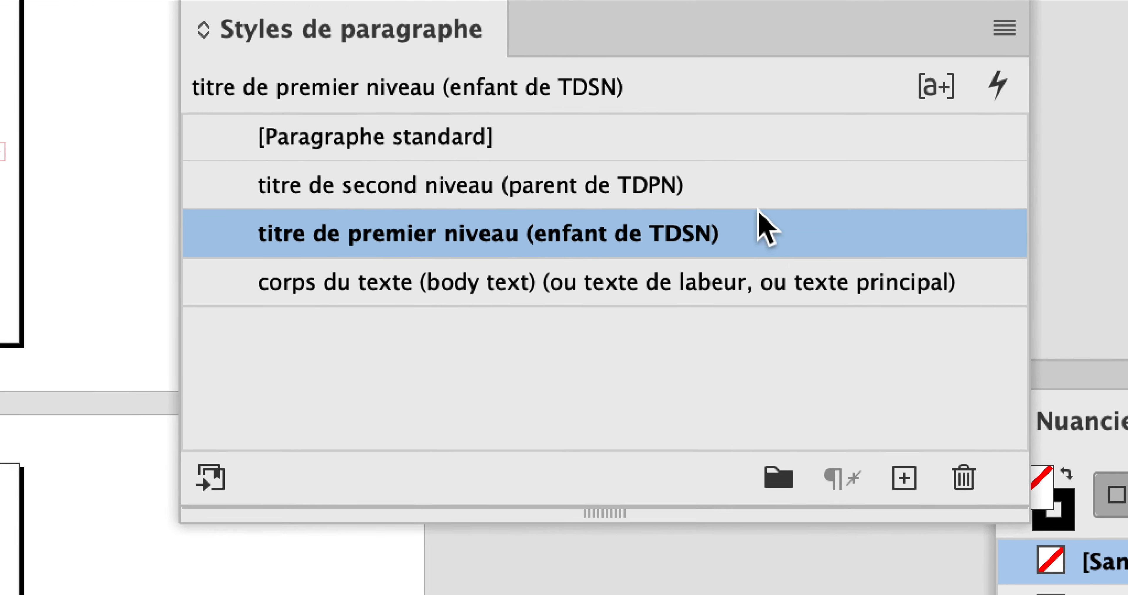
click(764, 166)
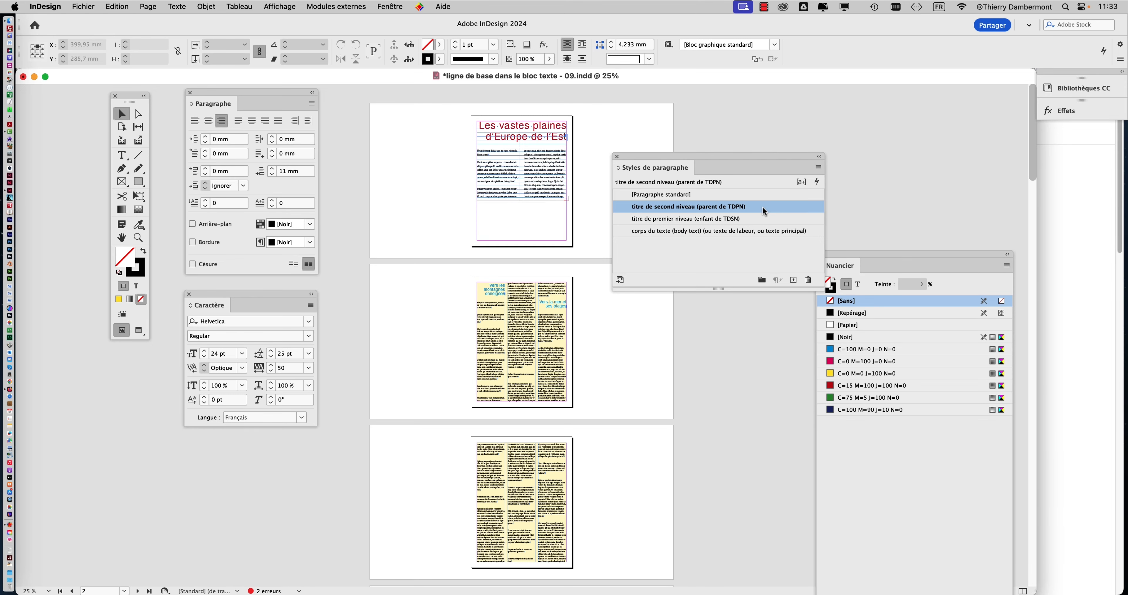
click(766, 206)
double_click(763, 208)
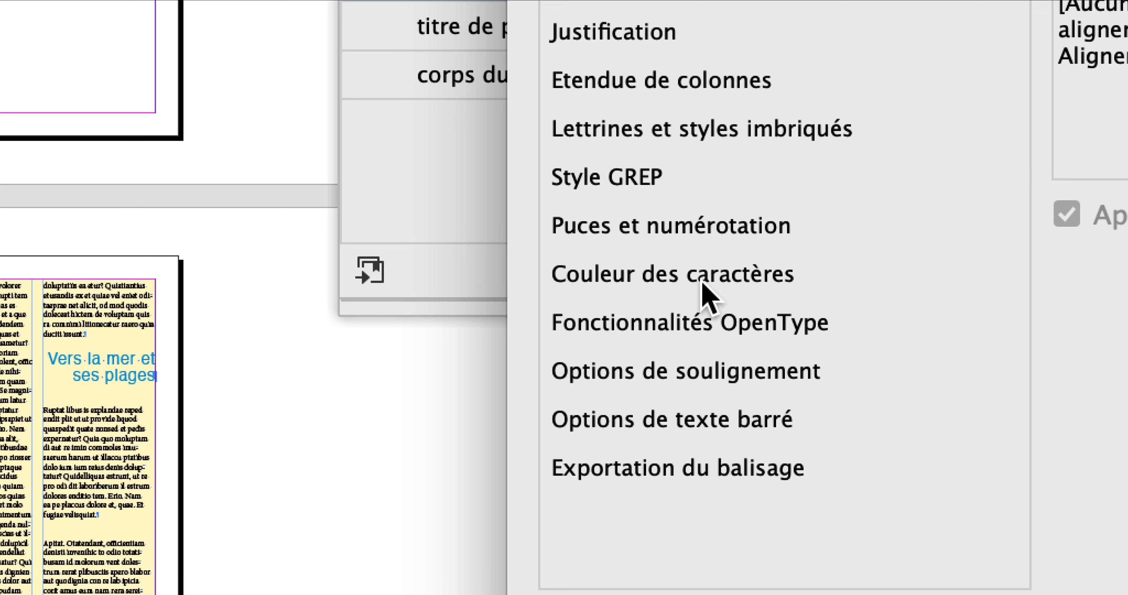
click(703, 282)
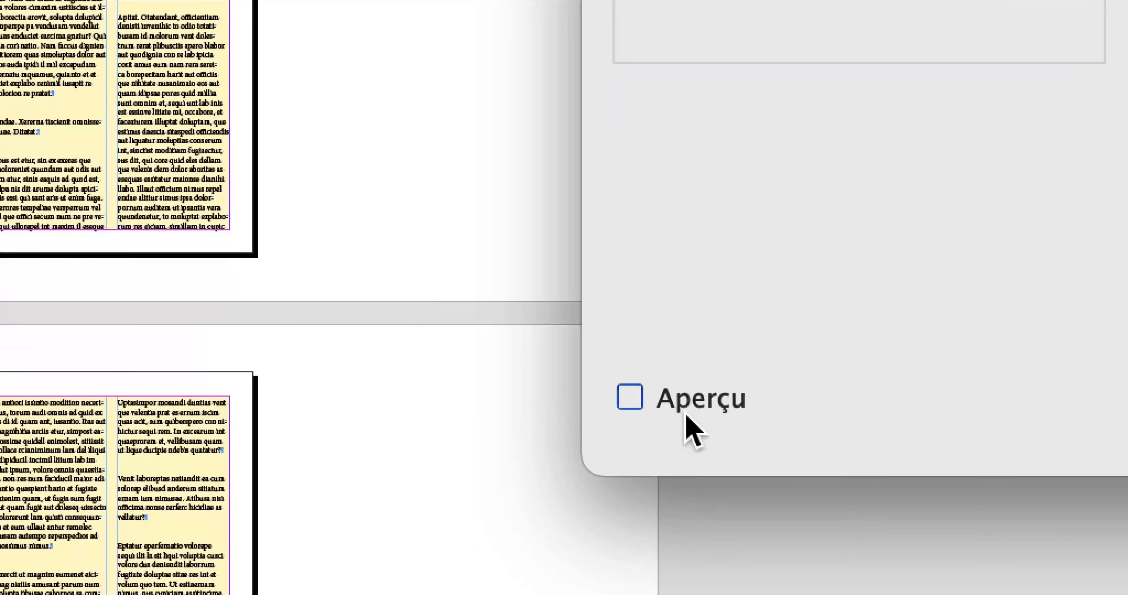
click(686, 419)
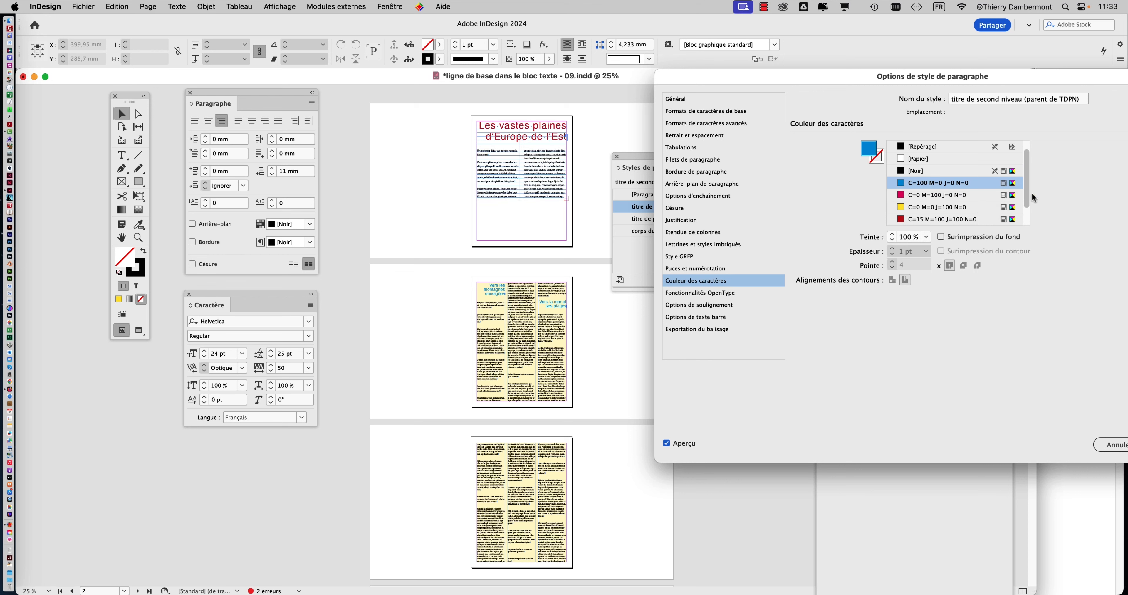
scroll(1030, 201, down, 2)
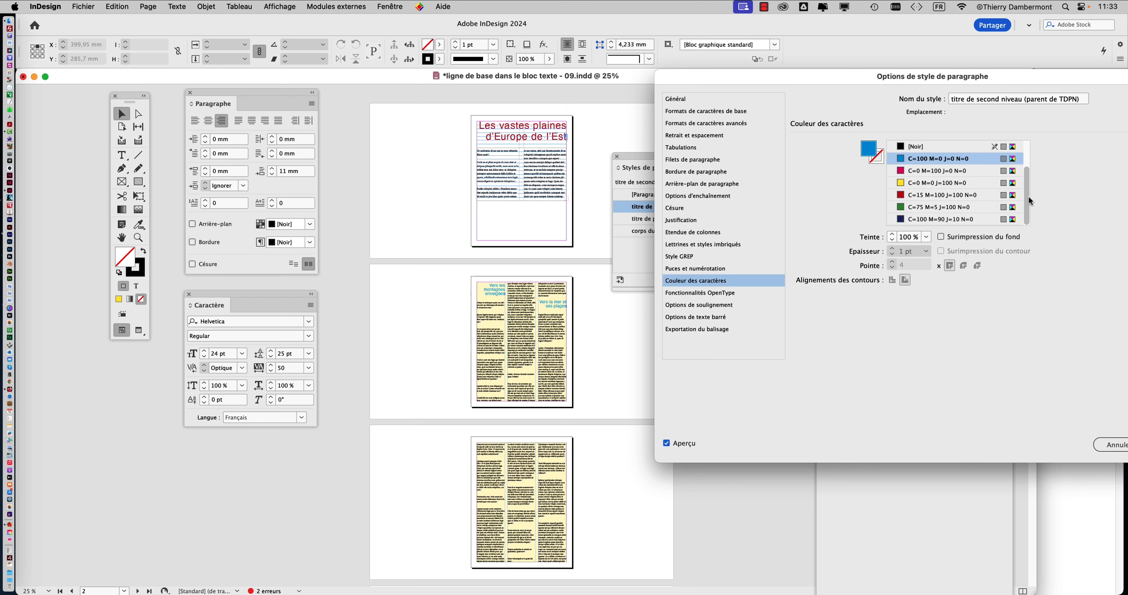
click(926, 210)
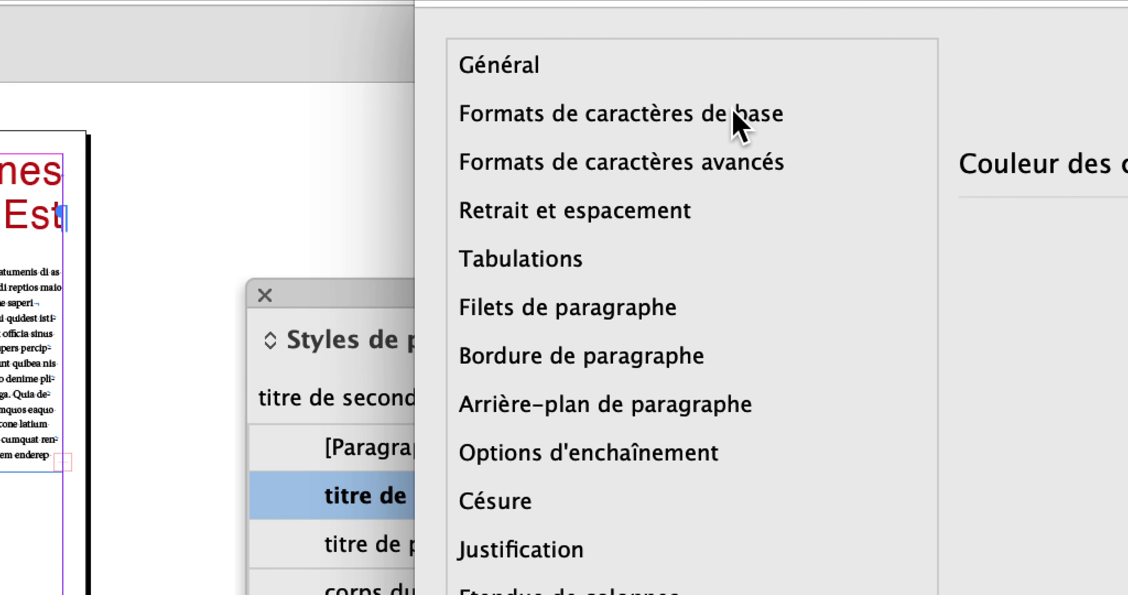
Step: Set the parent style's font family to Lithos Pro, accept the style changes and move the styles list slightly away from page 2
click(740, 125)
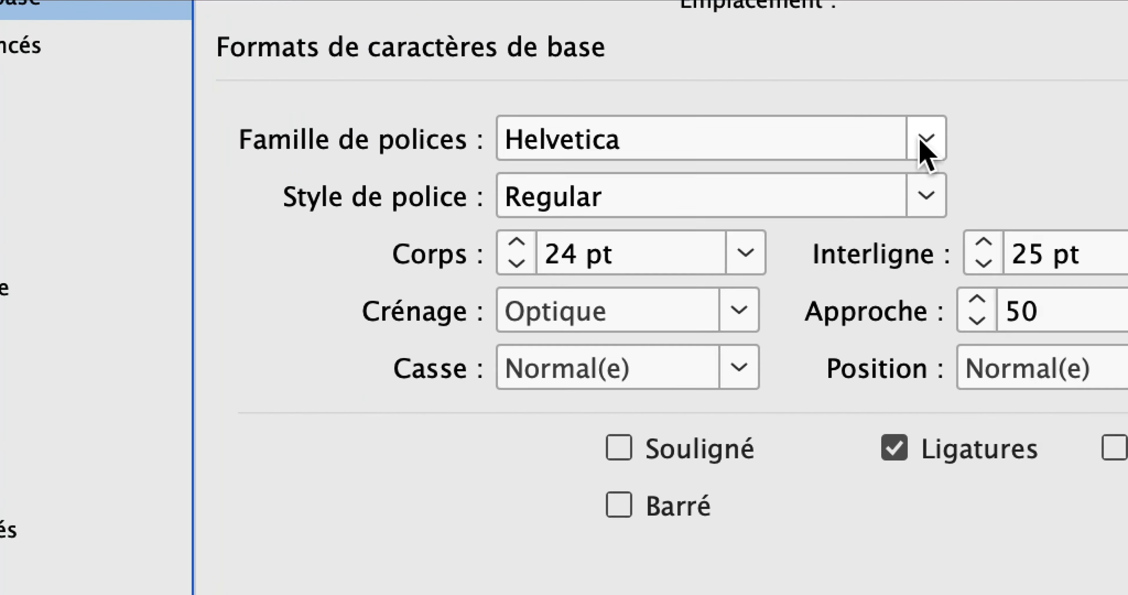
click(926, 139)
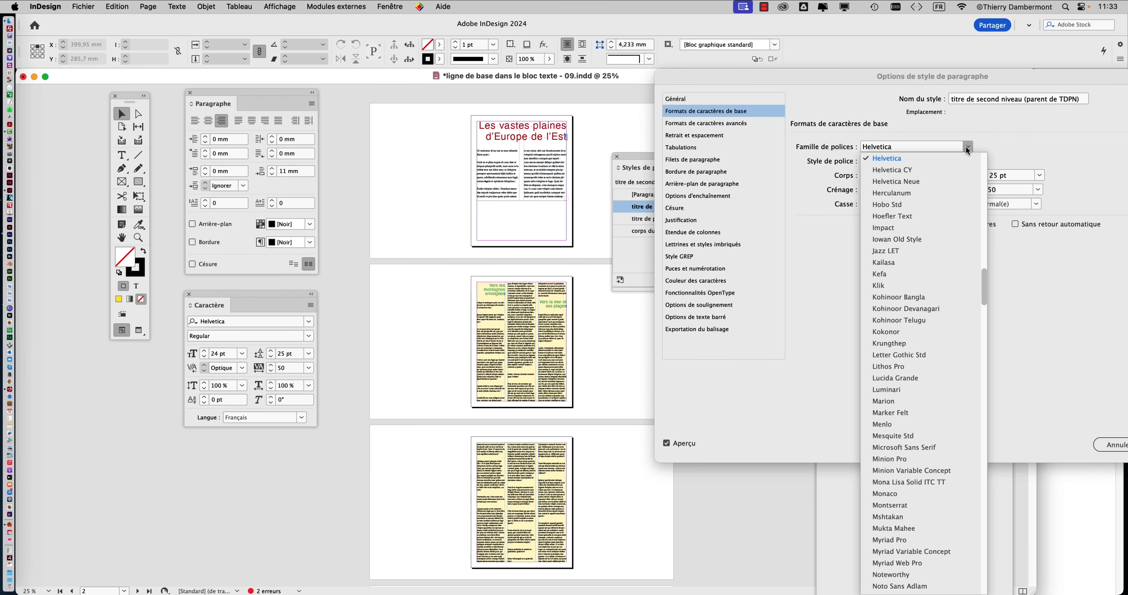
click(905, 366)
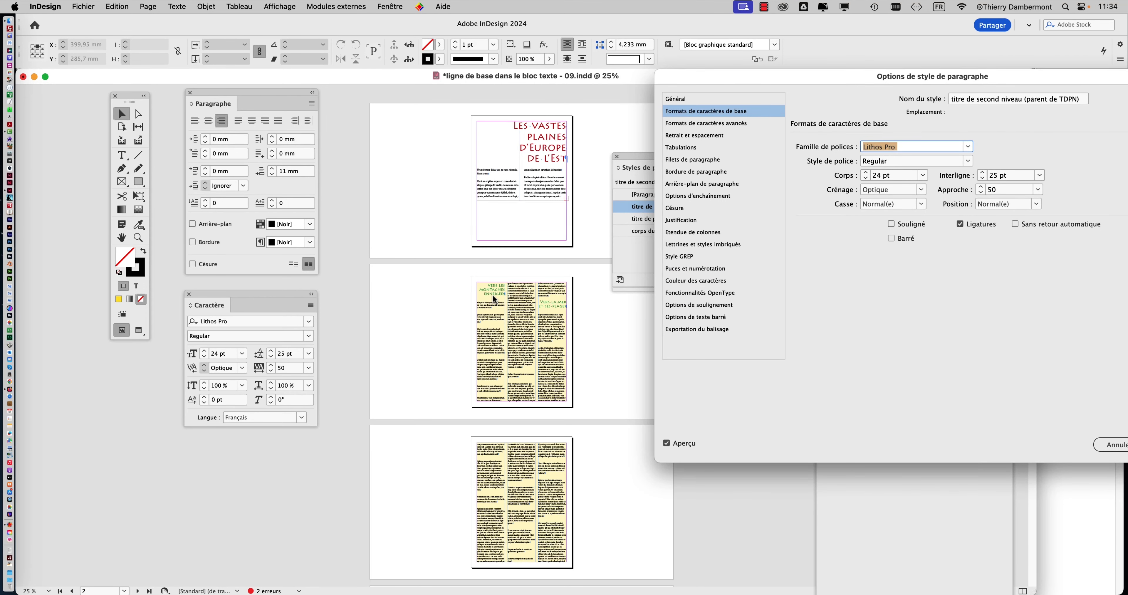
drag(915, 81, 706, 81)
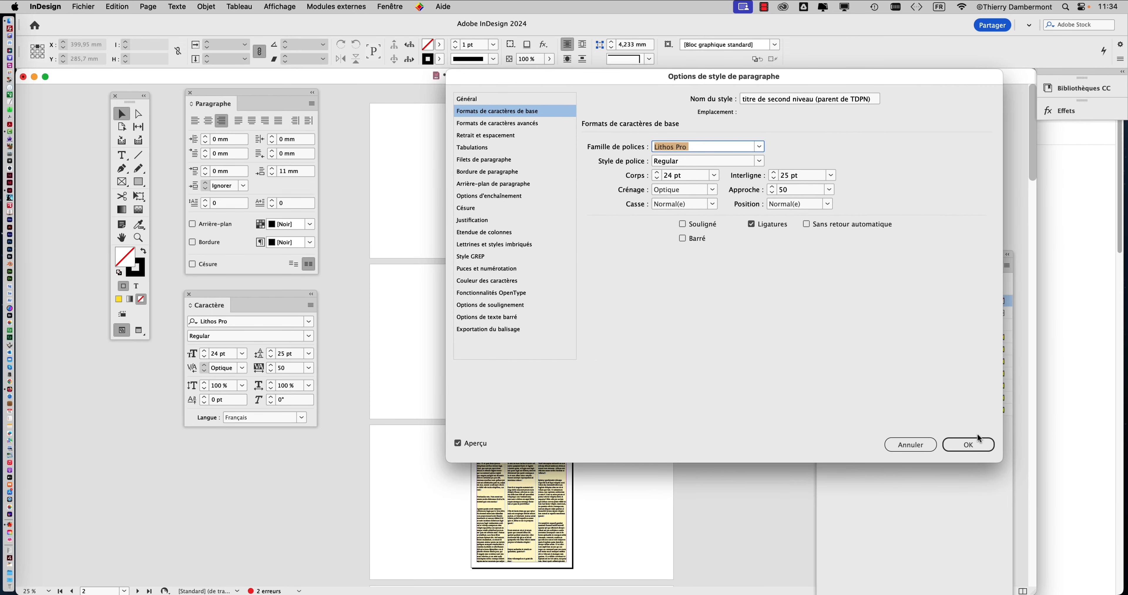
click(981, 444)
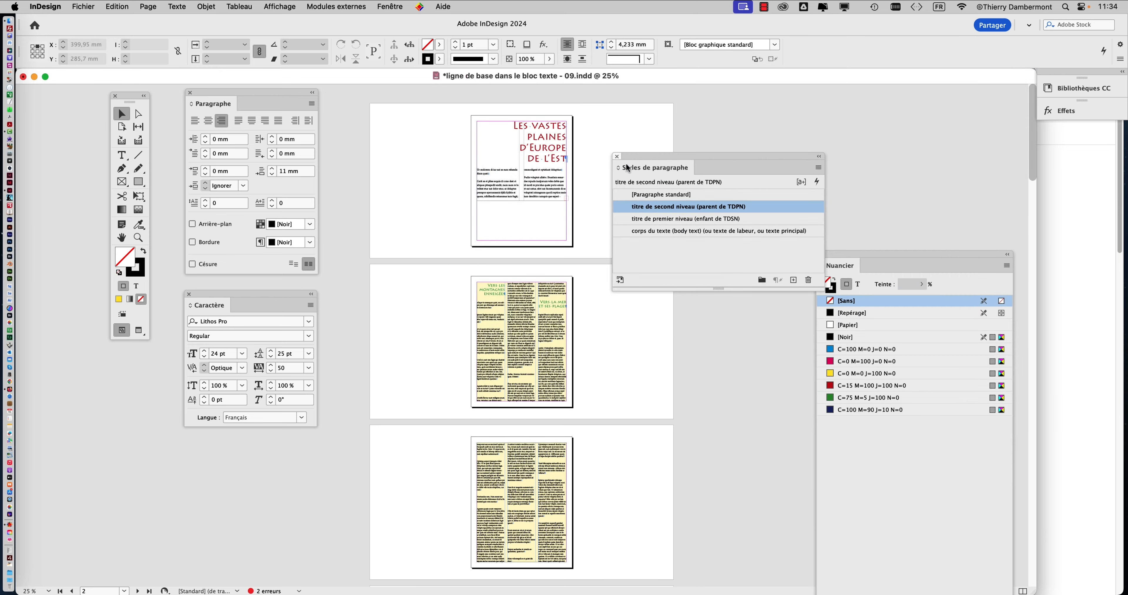
drag(675, 155, 681, 110)
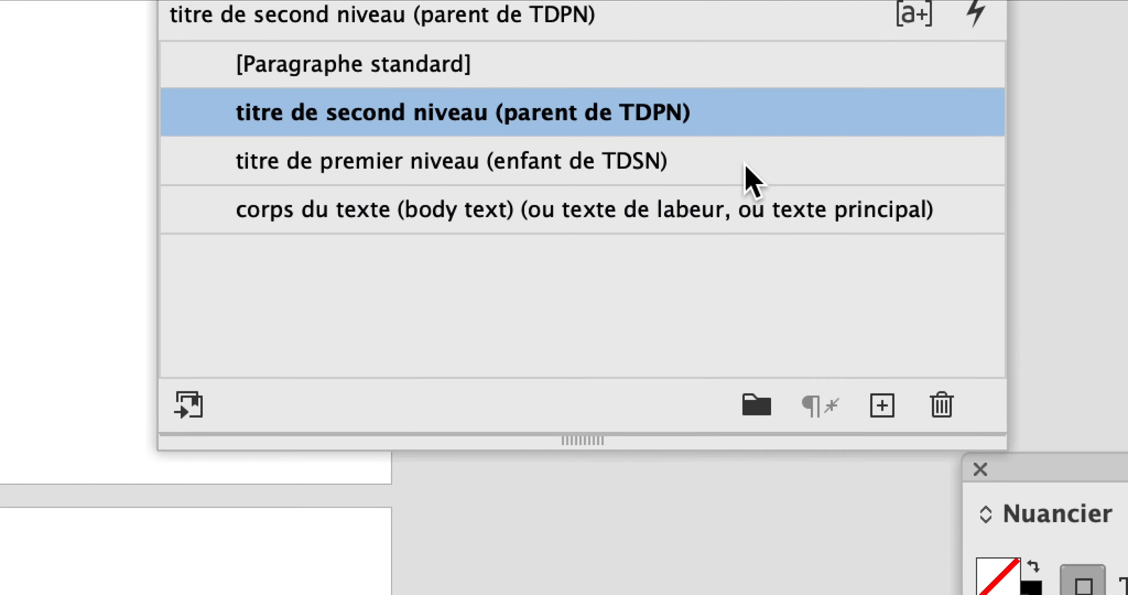
Step: Set the font family of the style “titre de premier niveau (enfant de TDSN)” to Montserrat and accept the change
click(1011, 386)
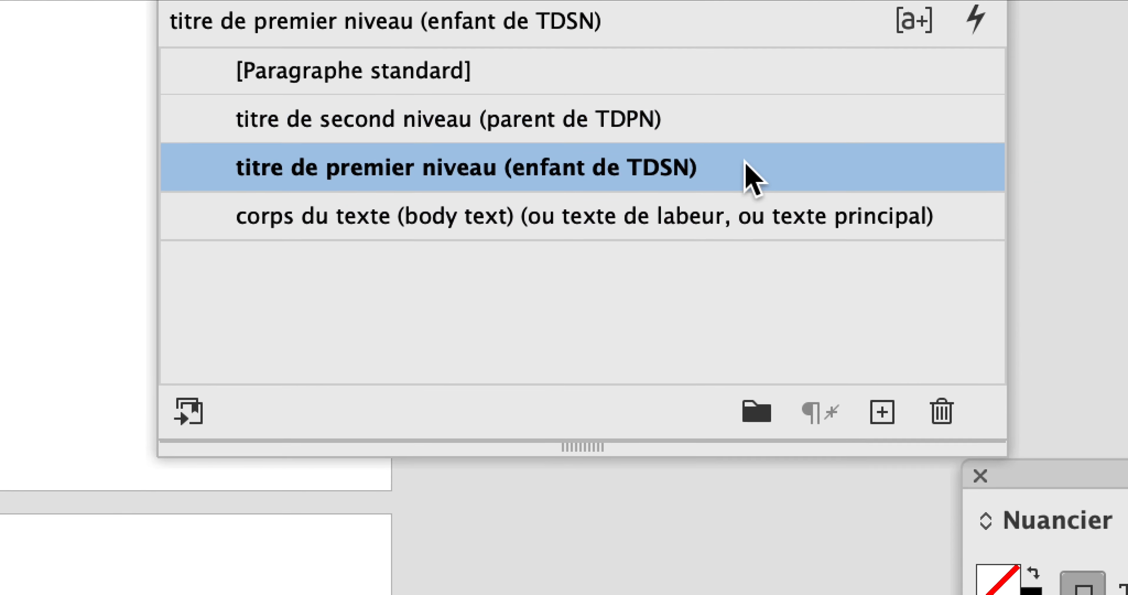
double_click(752, 179)
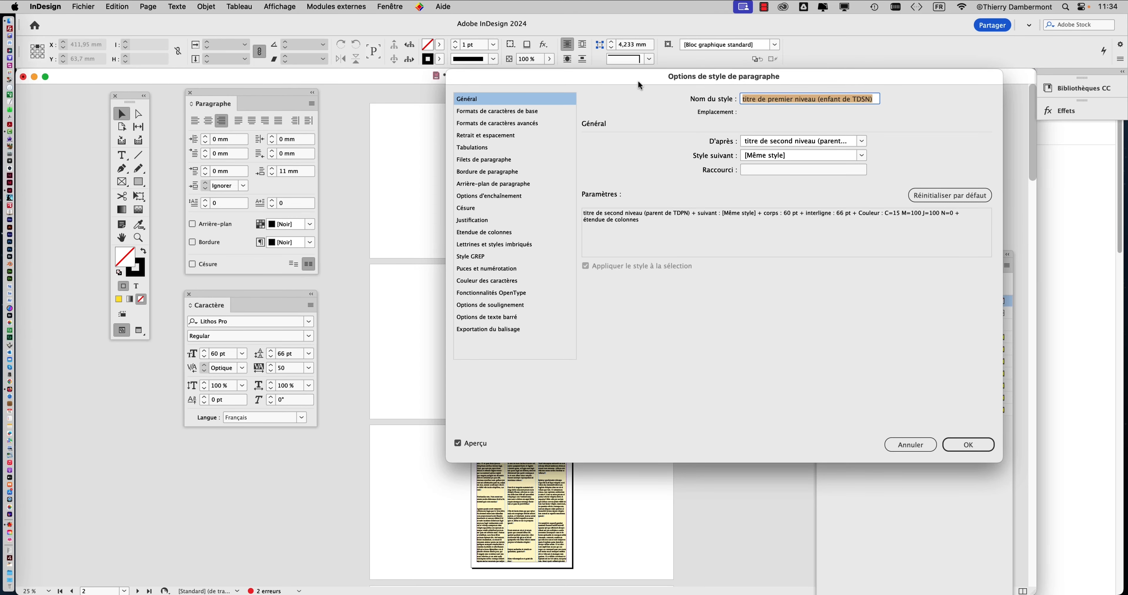
drag(638, 80, 795, 100)
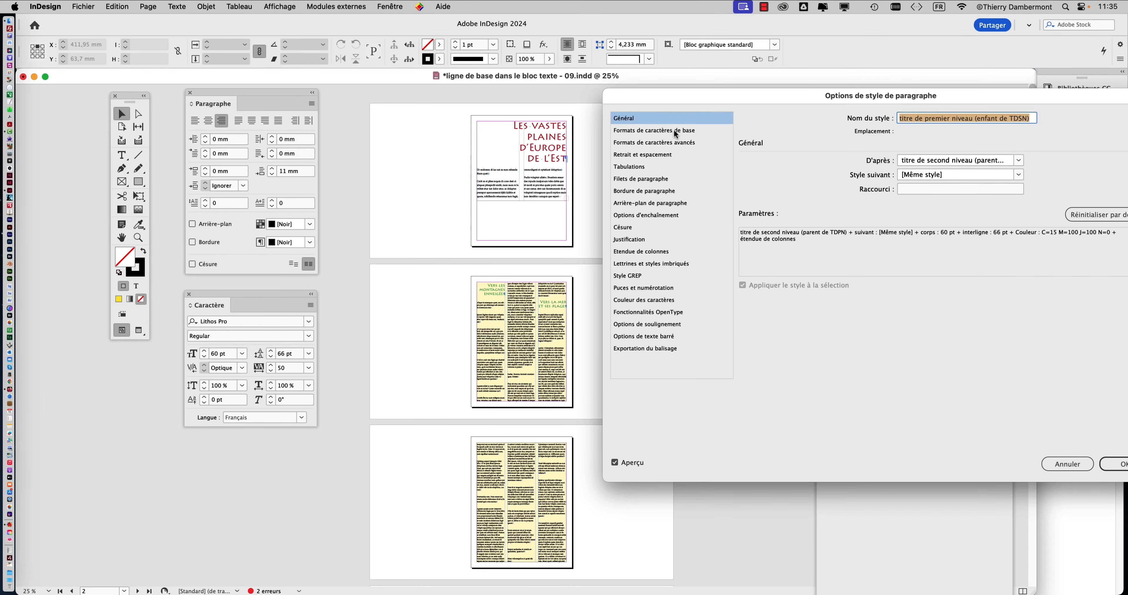
click(674, 129)
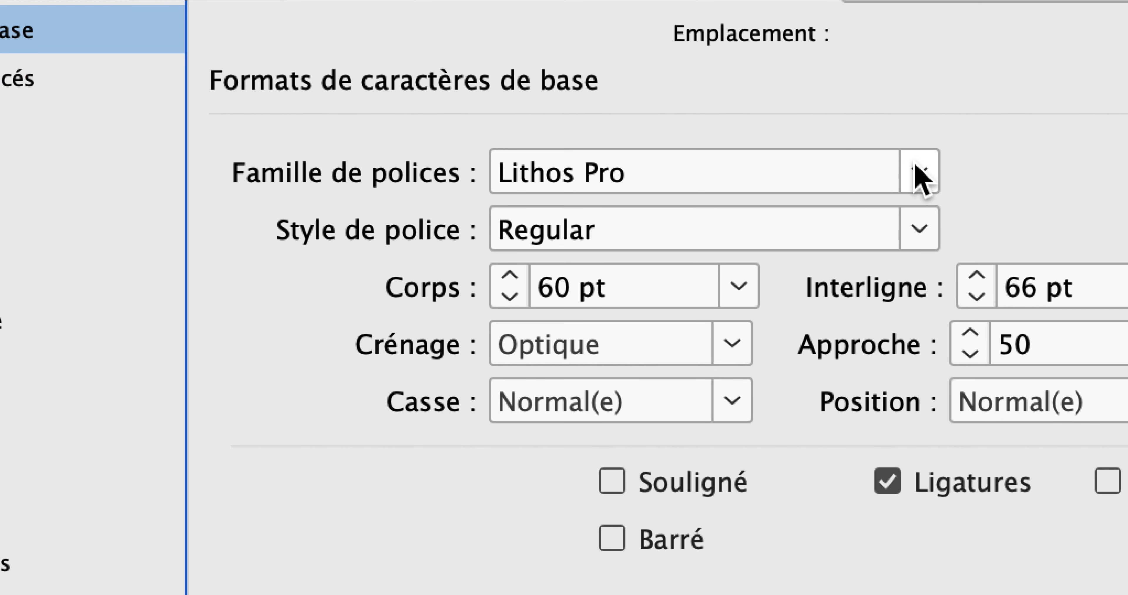
click(919, 172)
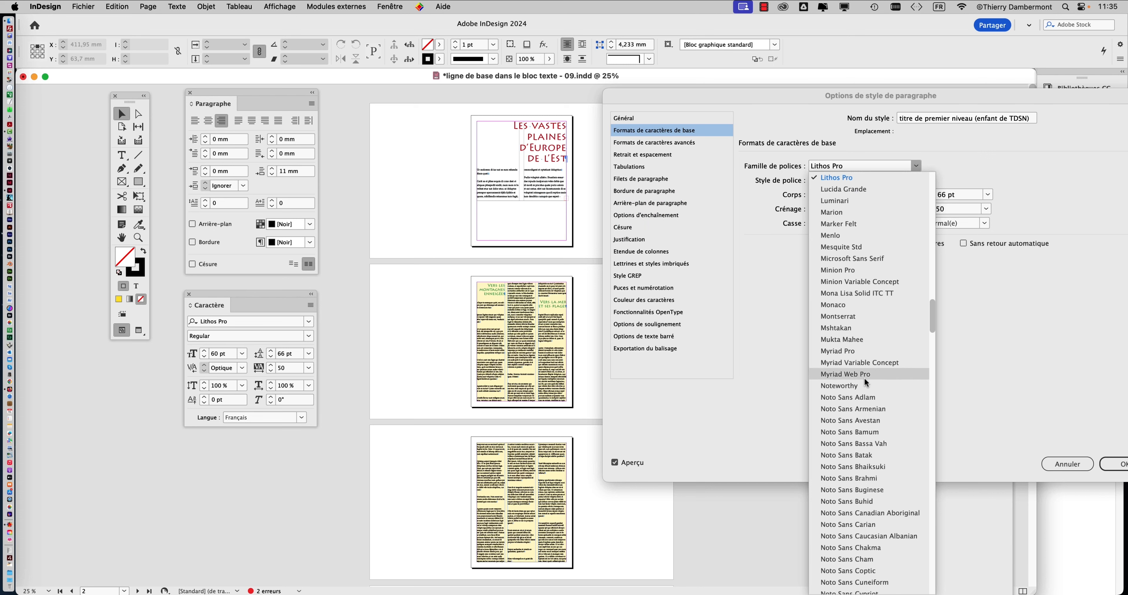
scroll(866, 383, down, 3)
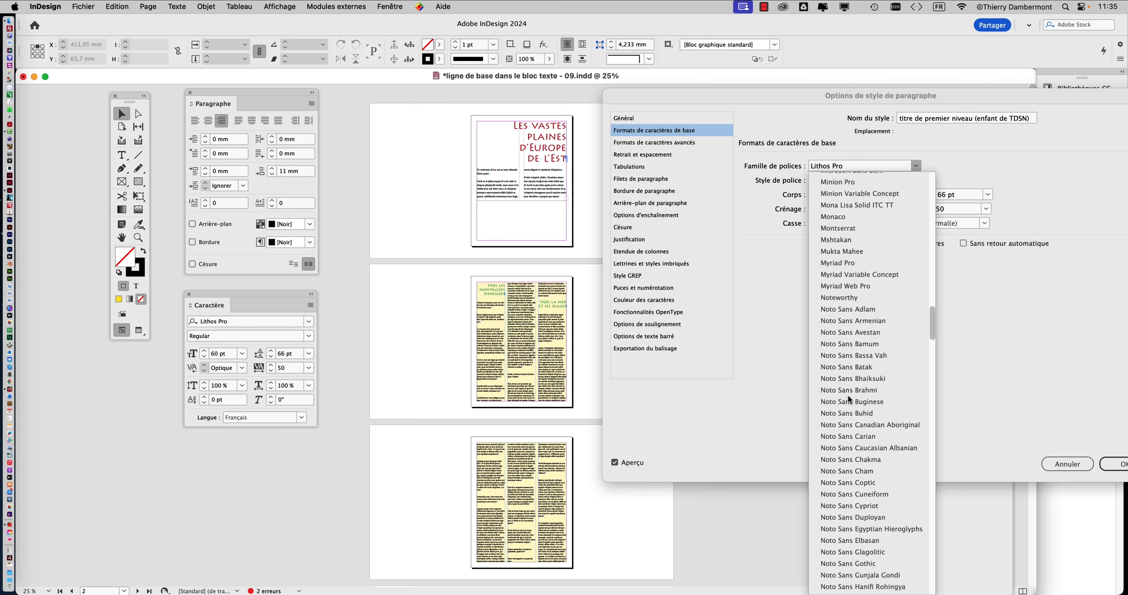
click(851, 227)
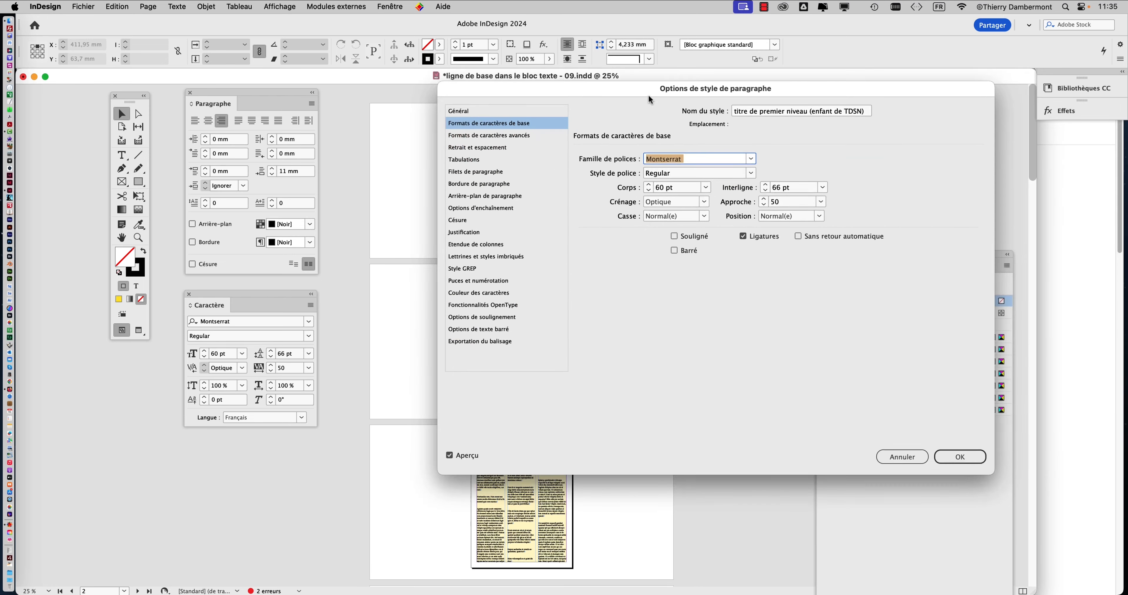
click(960, 457)
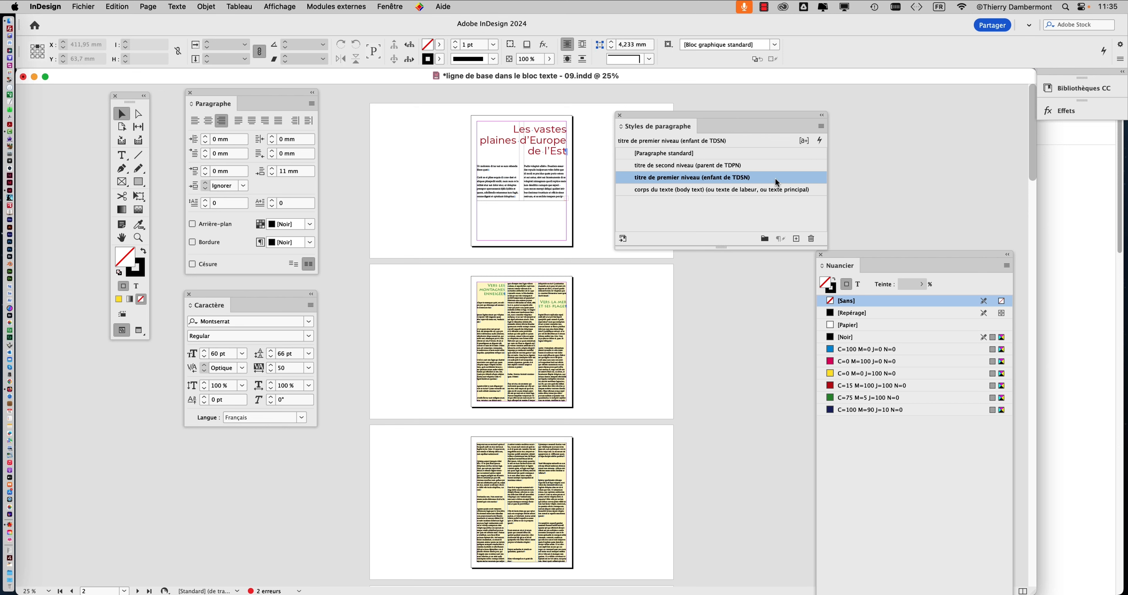
Step: Move the styles list away from the pages and the paragraph settings nearer page 1, and examine the additional paragraph options
drag(710, 114, 834, 114)
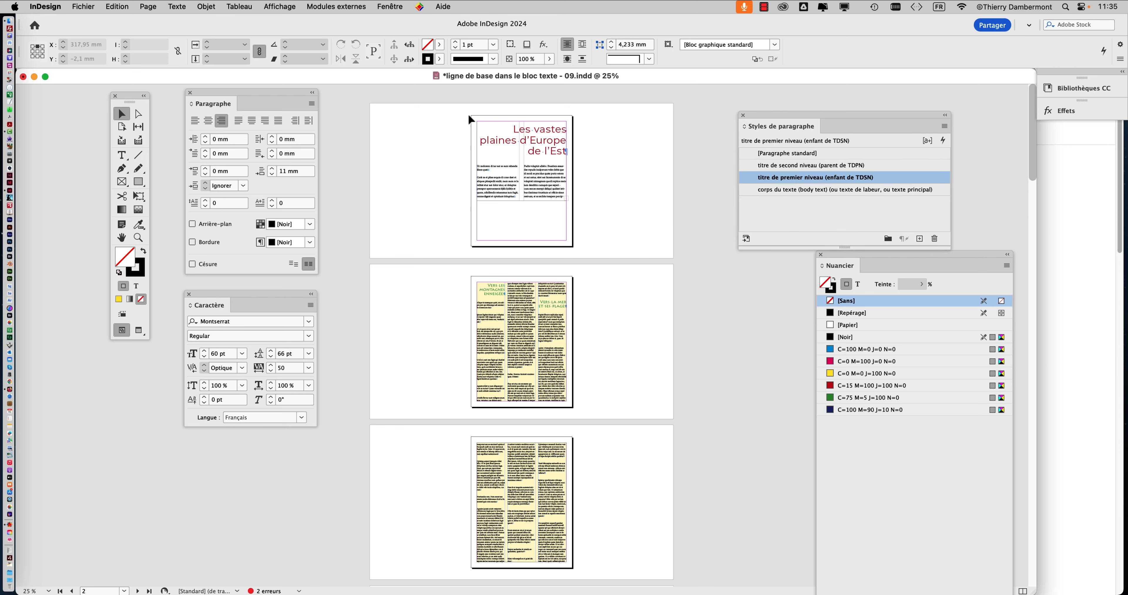
drag(284, 95, 397, 130)
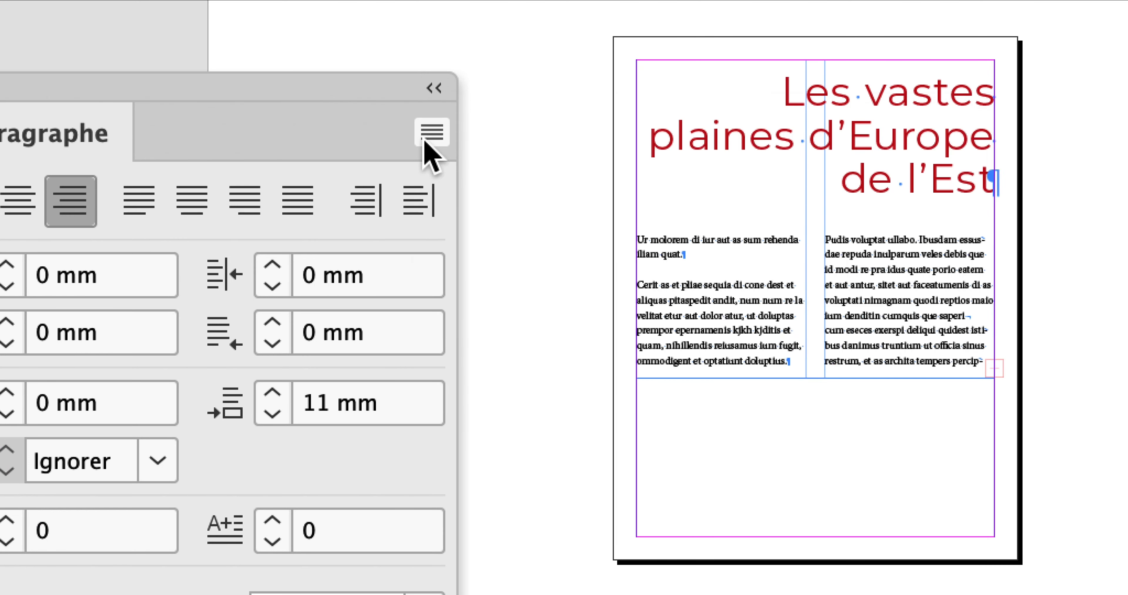
click(431, 132)
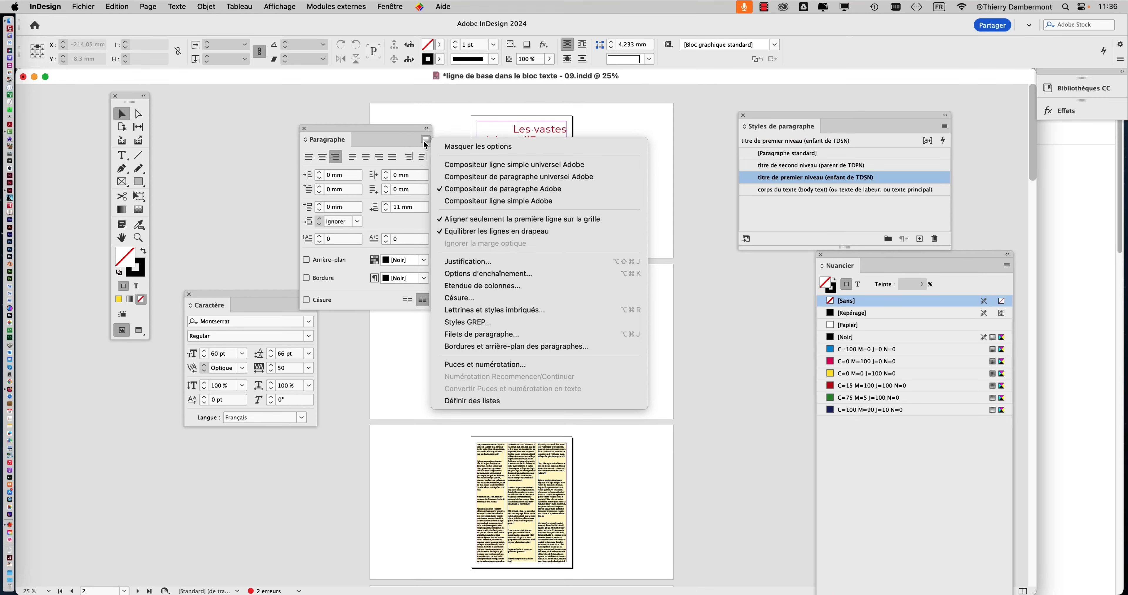
click(804, 224)
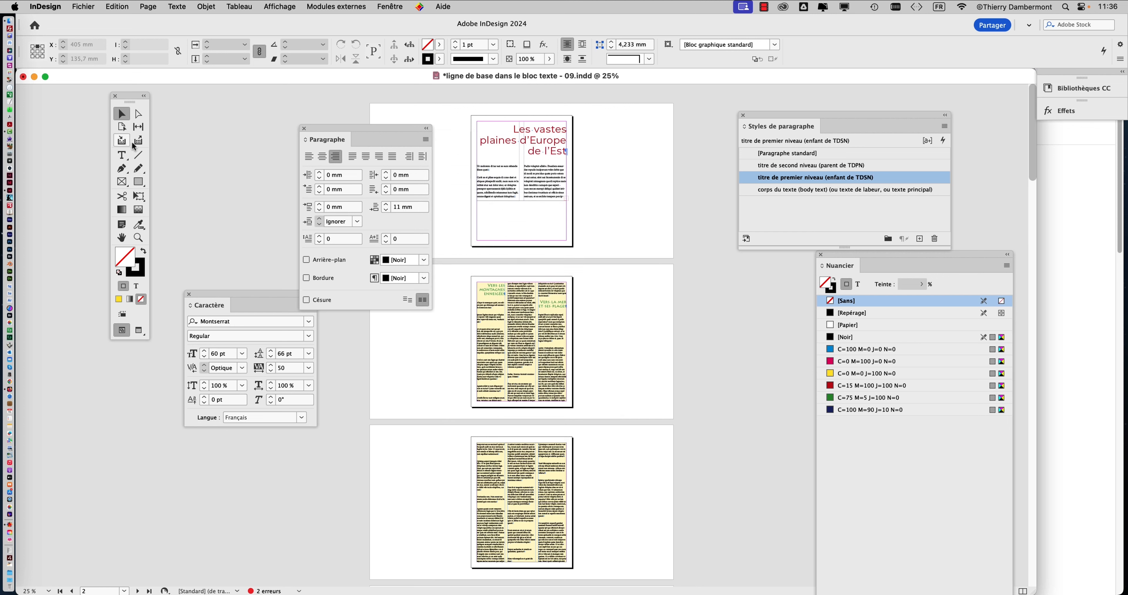
click(122, 155)
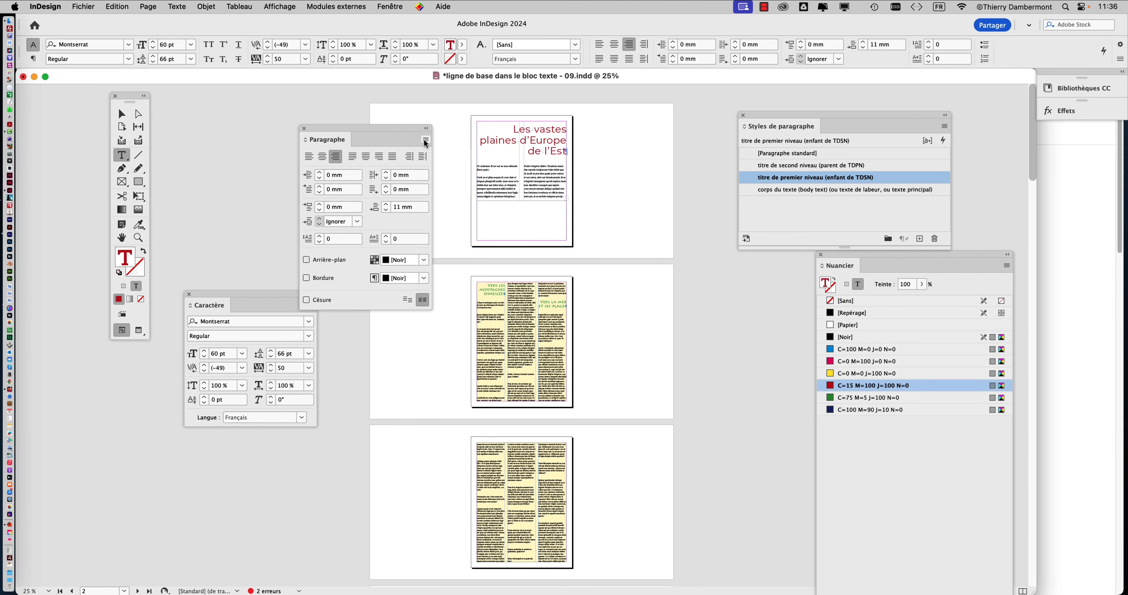
click(425, 140)
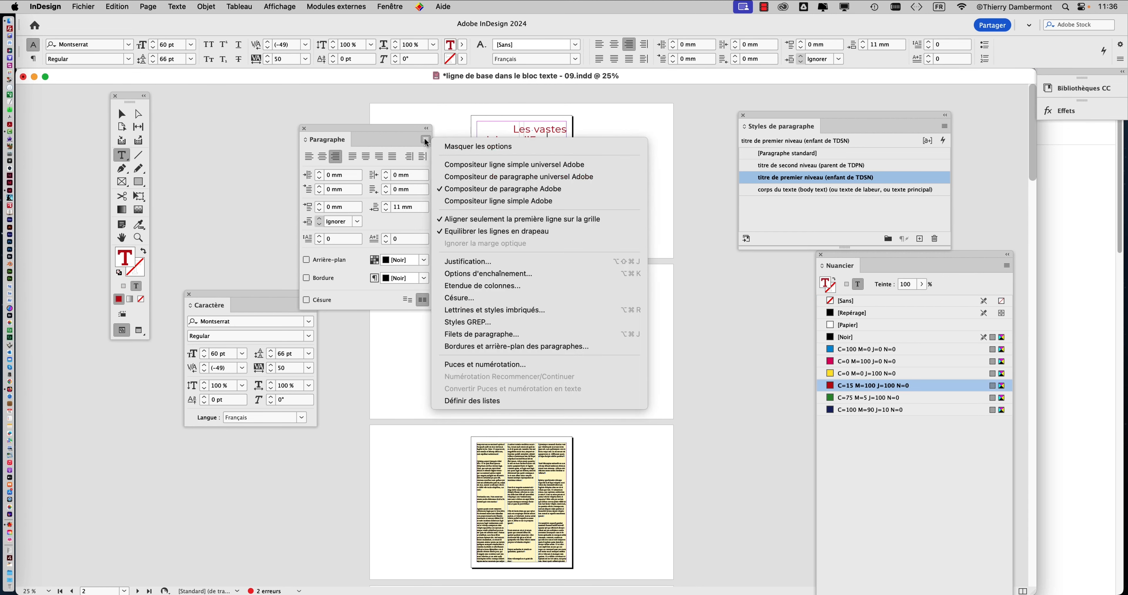
key(Escape)
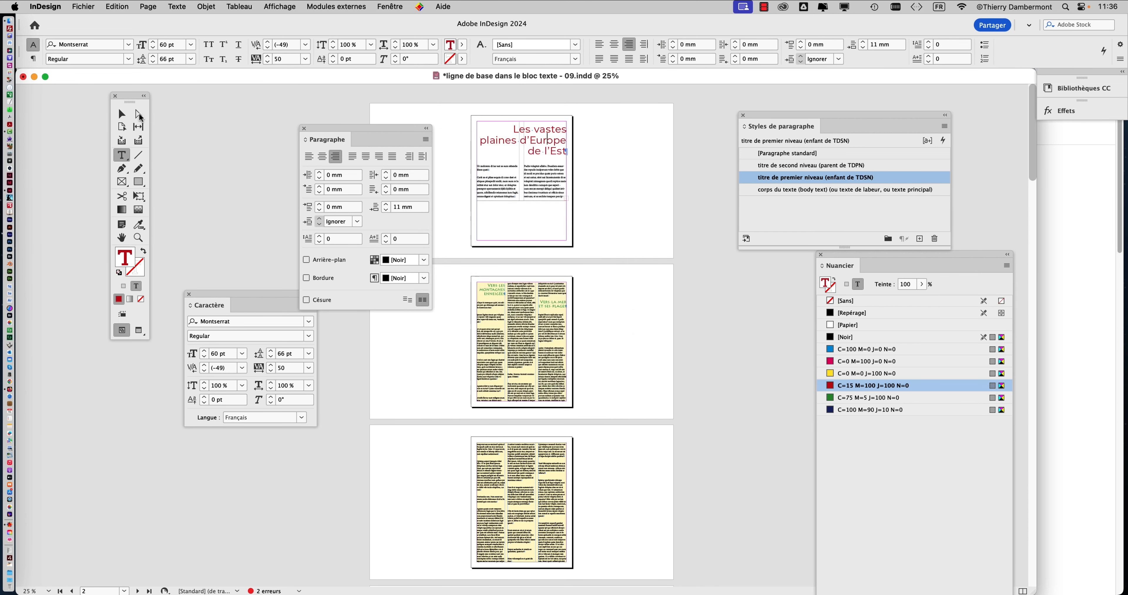
Step: Return to the Selection tool, move the paragraph settings clear of the pages and deselect the page 1 text frame
click(122, 114)
drag(325, 126, 242, 107)
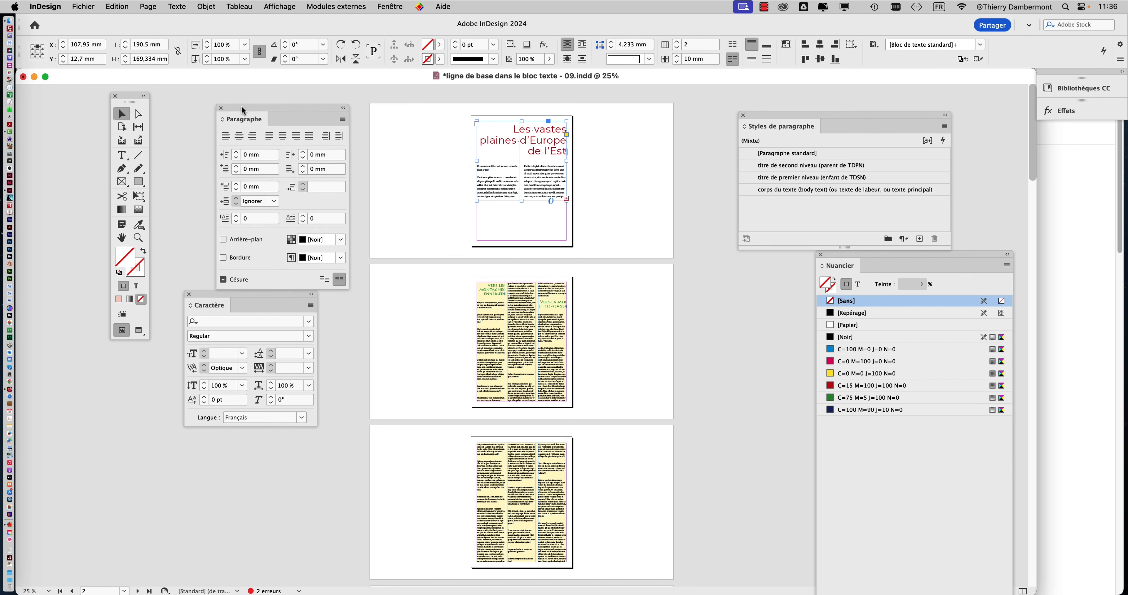
click(618, 164)
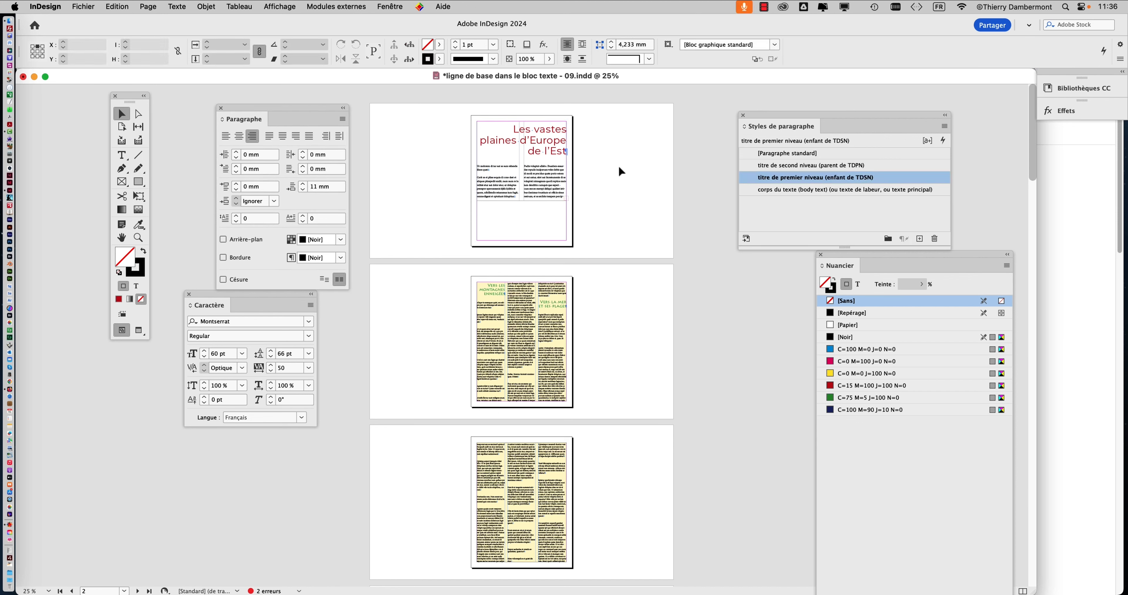
Step: Save the document under a new name, “ligne de base dans le bloc texte - 10.indd”, in the InDesign folder
click(87, 6)
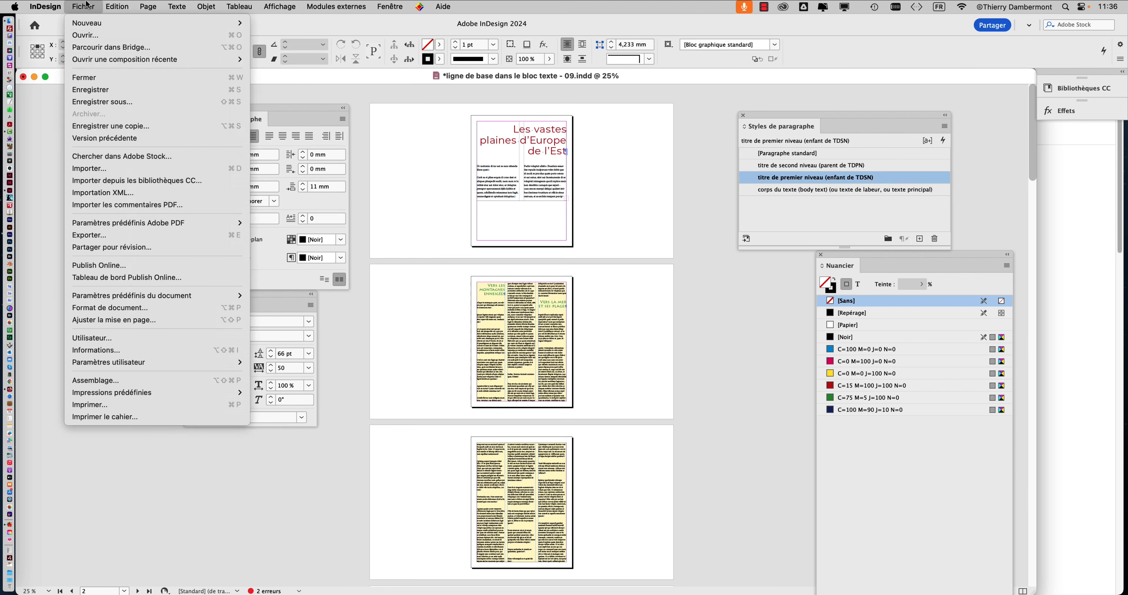
click(127, 103)
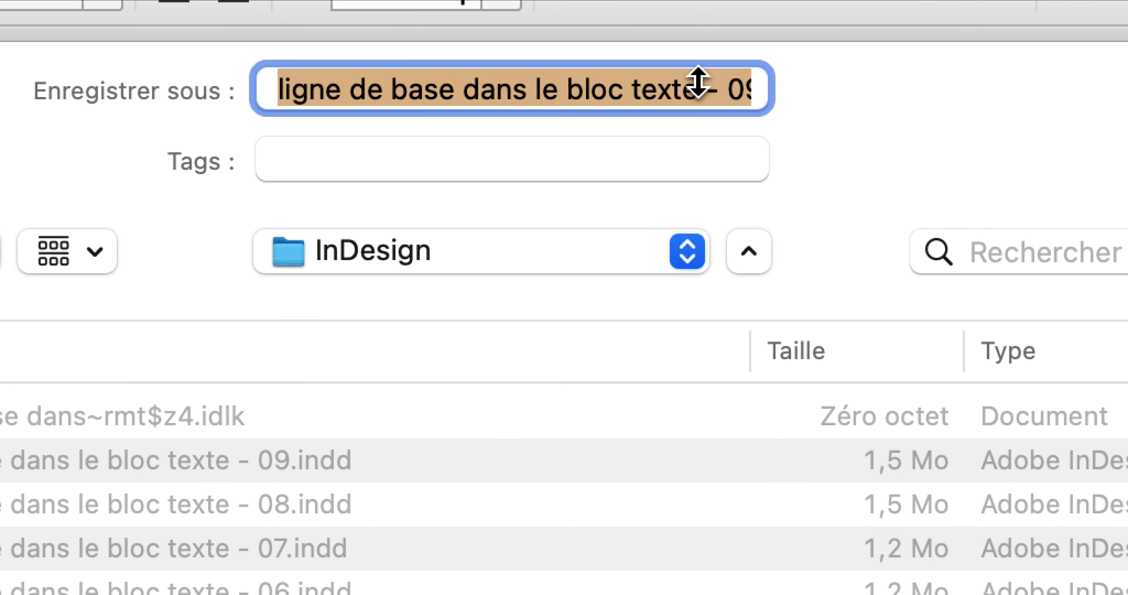
click(696, 107)
key(super+Right)
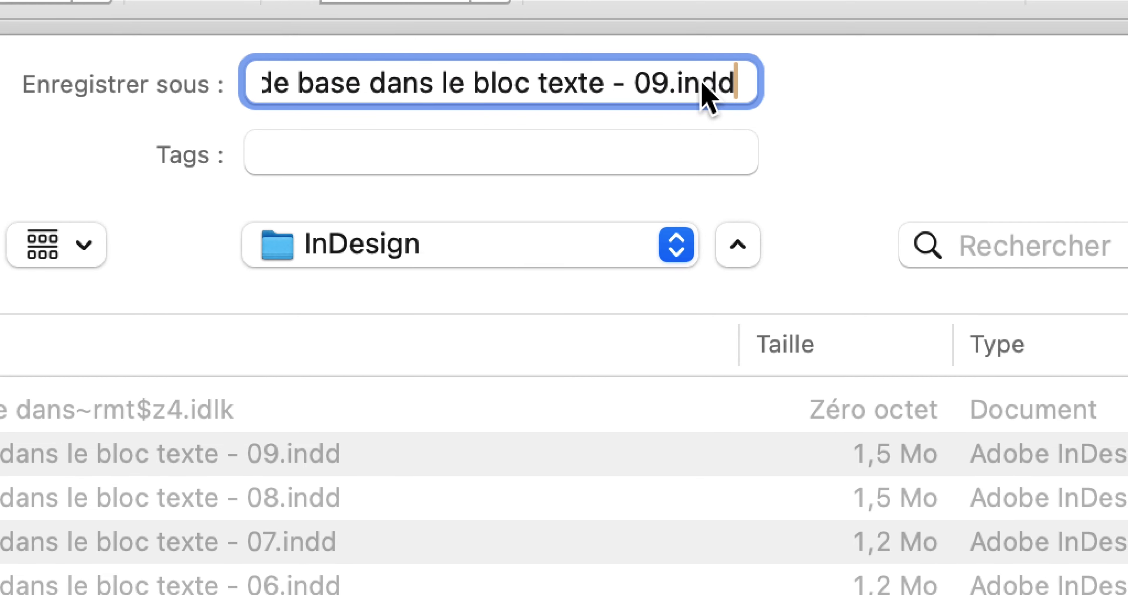
drag(673, 84, 640, 83)
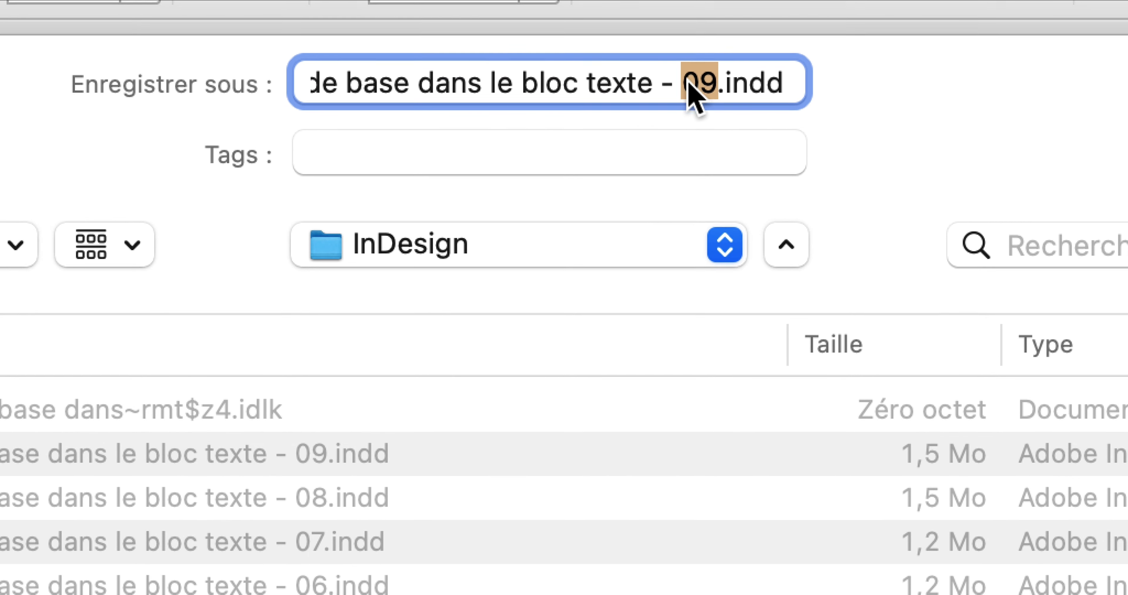
text(10)
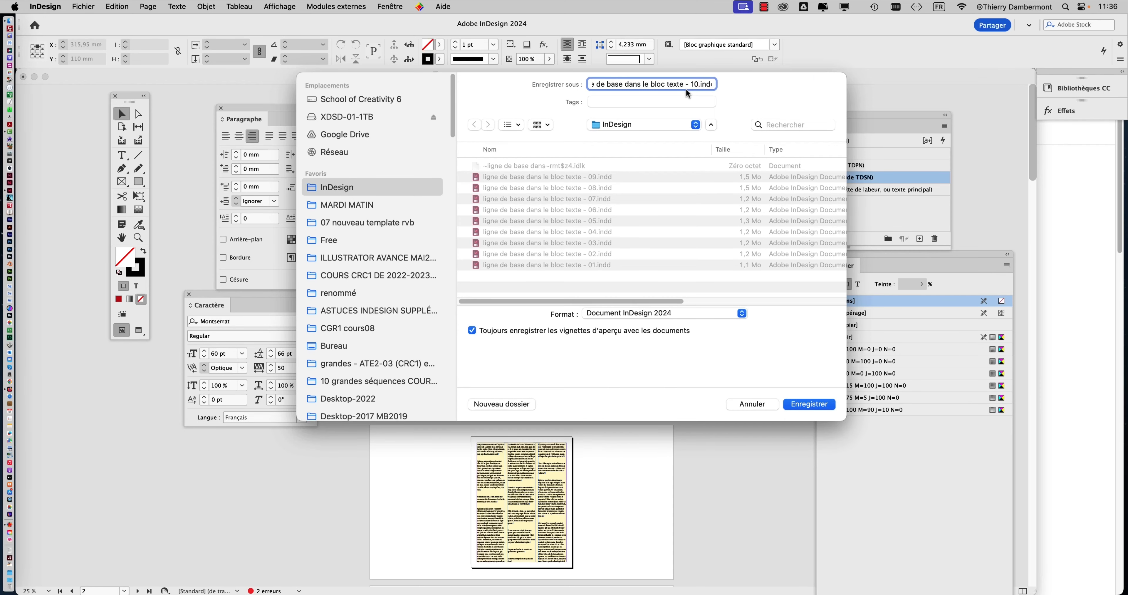
click(805, 405)
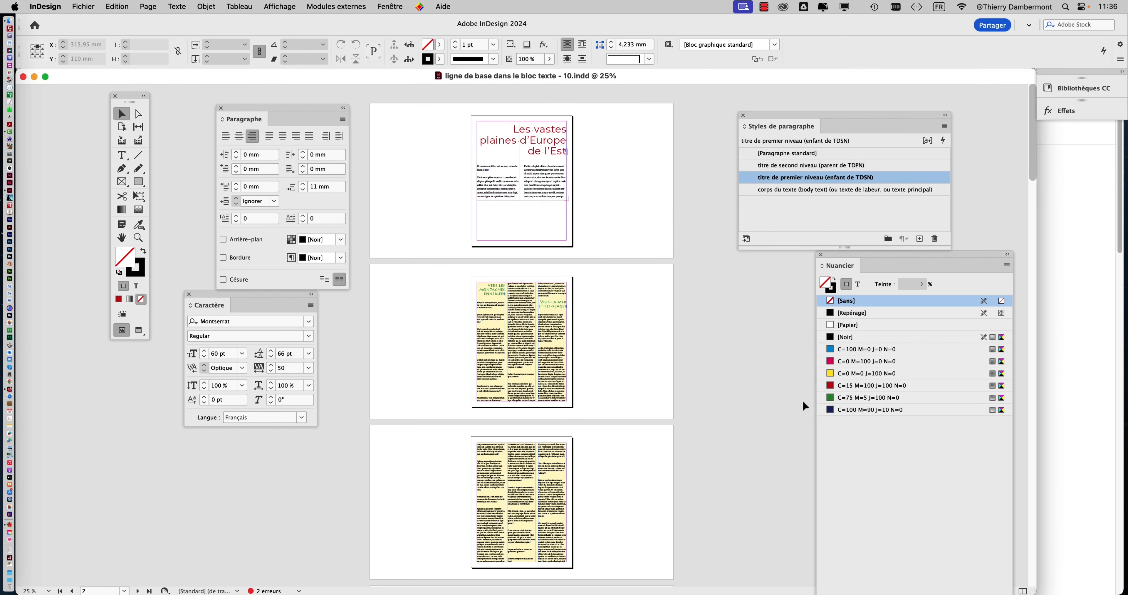
Step: Reposition the paragraph styles list beside page 1, clear of the pages
drag(806, 115, 720, 93)
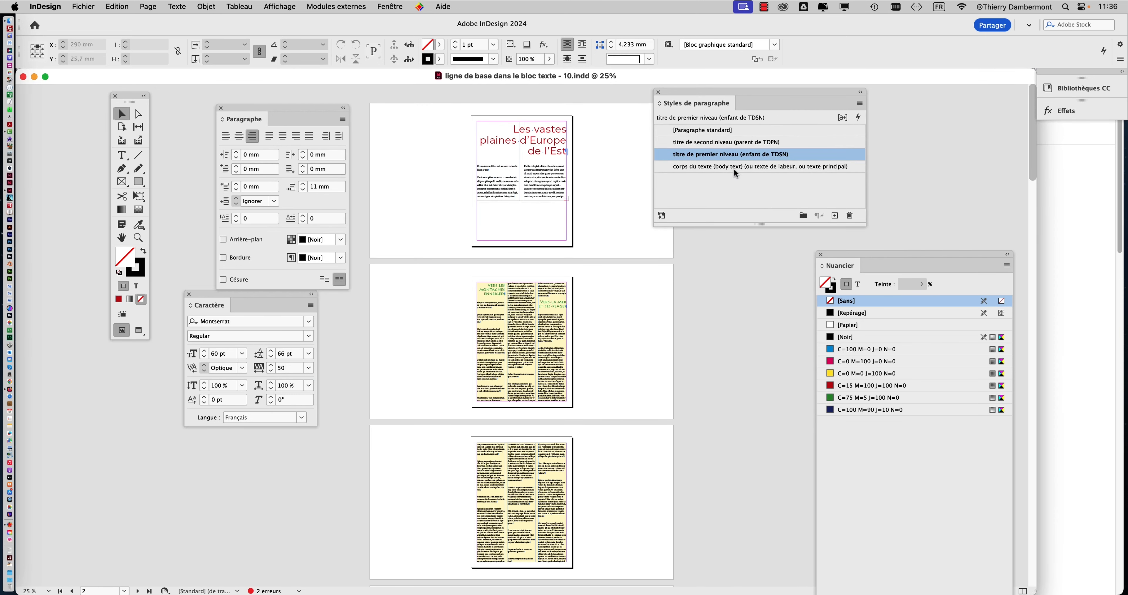
drag(803, 94, 864, 103)
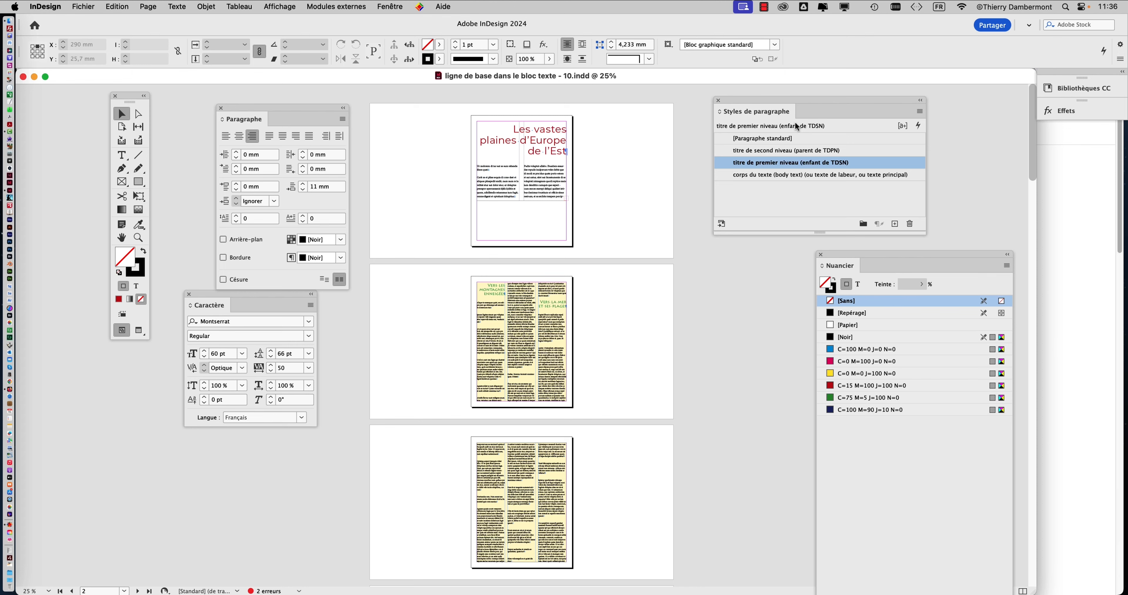
drag(730, 100, 785, 103)
Step: Place the Type tool cursor in page 1's first body paragraph and widen the styles list to fit the full style names
key(super+equal)
key(super+equal)
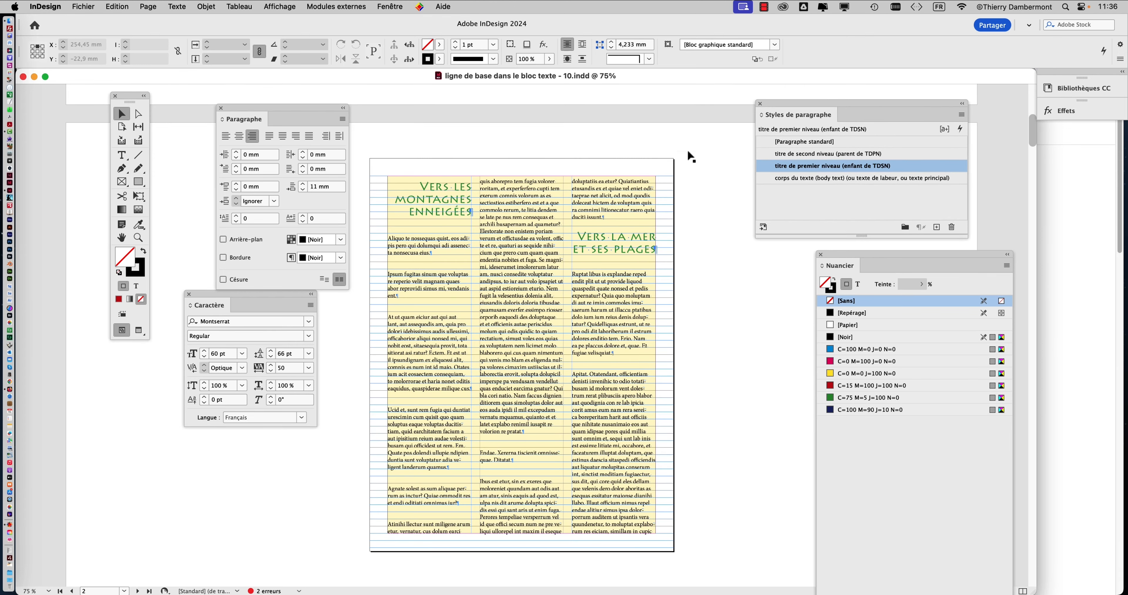
scroll(687, 156, up, 10)
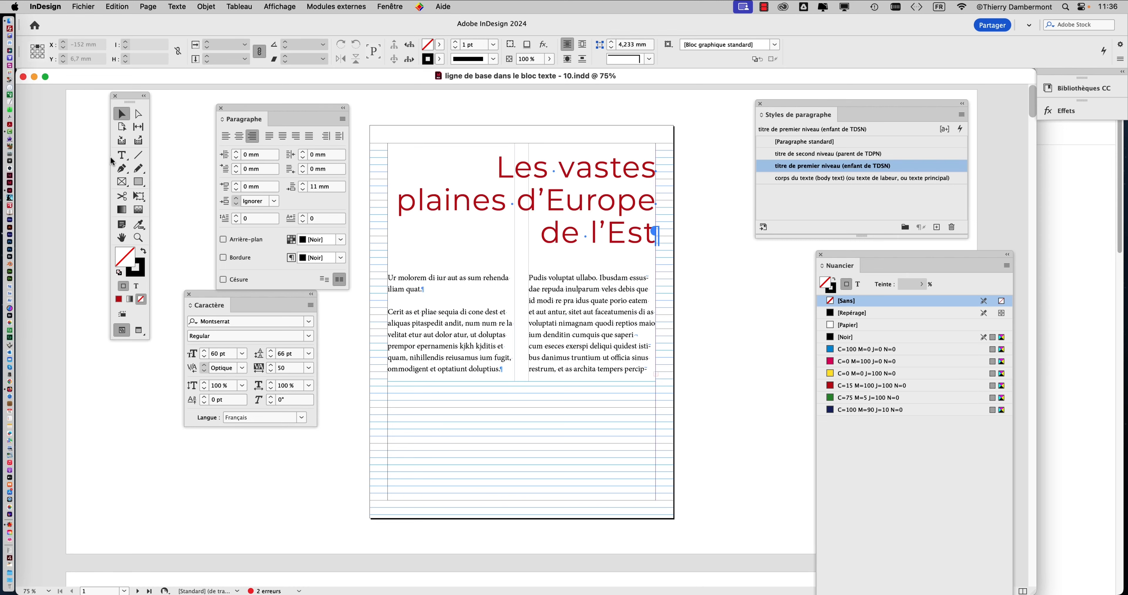
click(122, 155)
click(394, 282)
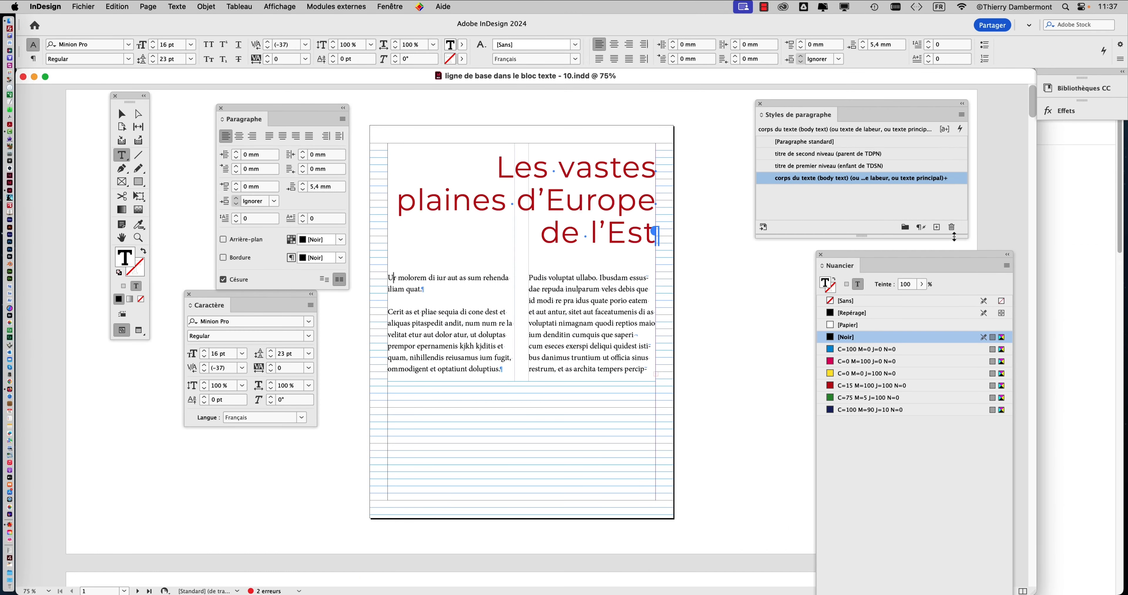
drag(967, 238, 1043, 243)
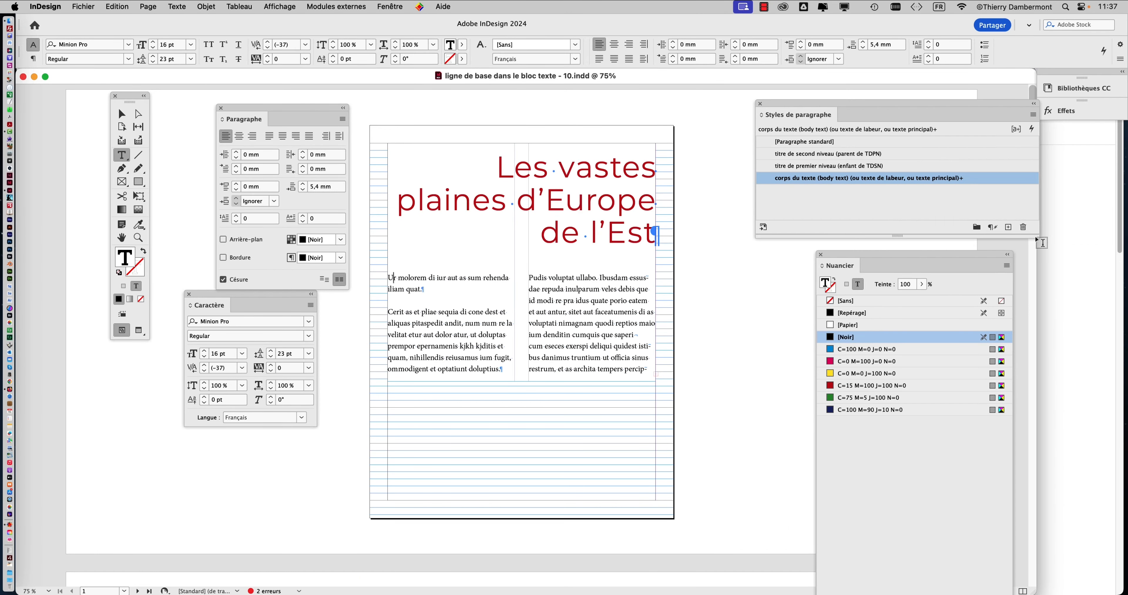
Step: Check the paragraph style applied to the first-column body paragraphs on page 1, including its override marker
click(427, 281)
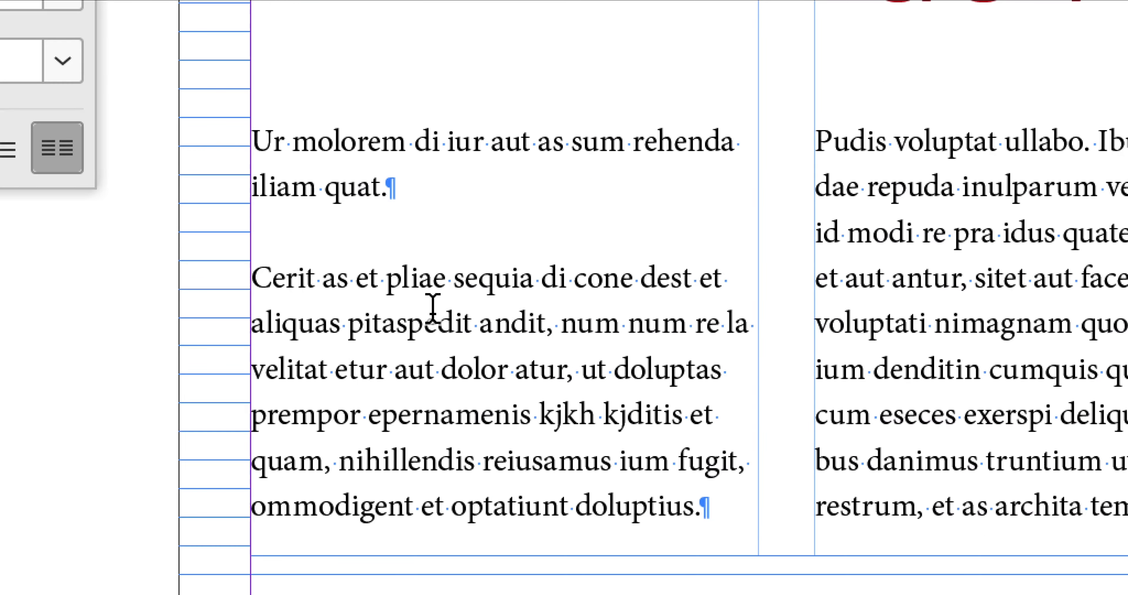
click(439, 369)
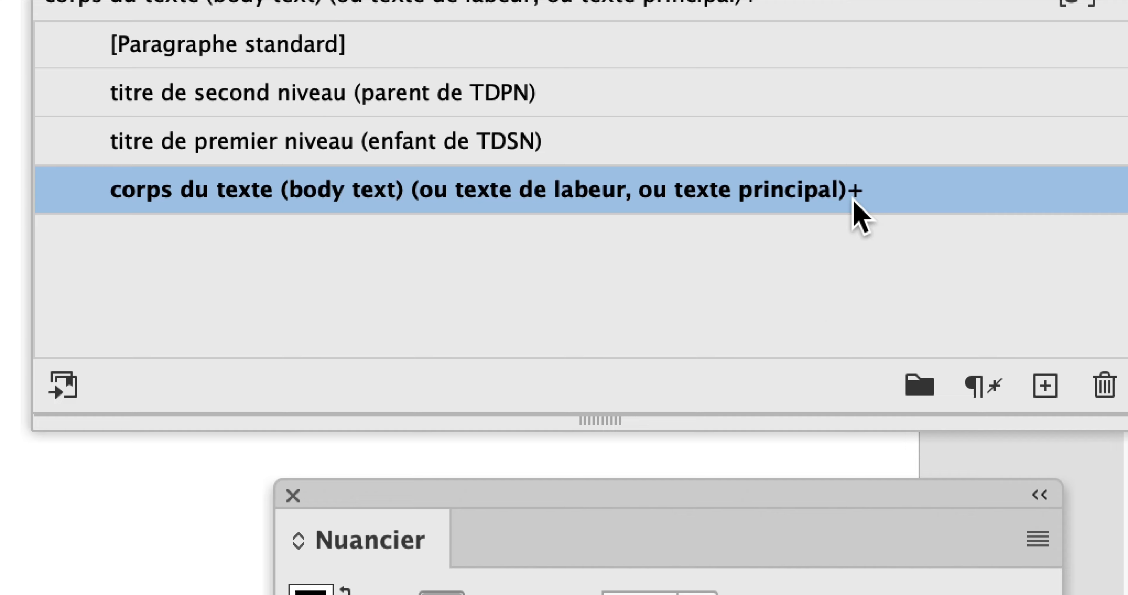
mouse_move(854, 201)
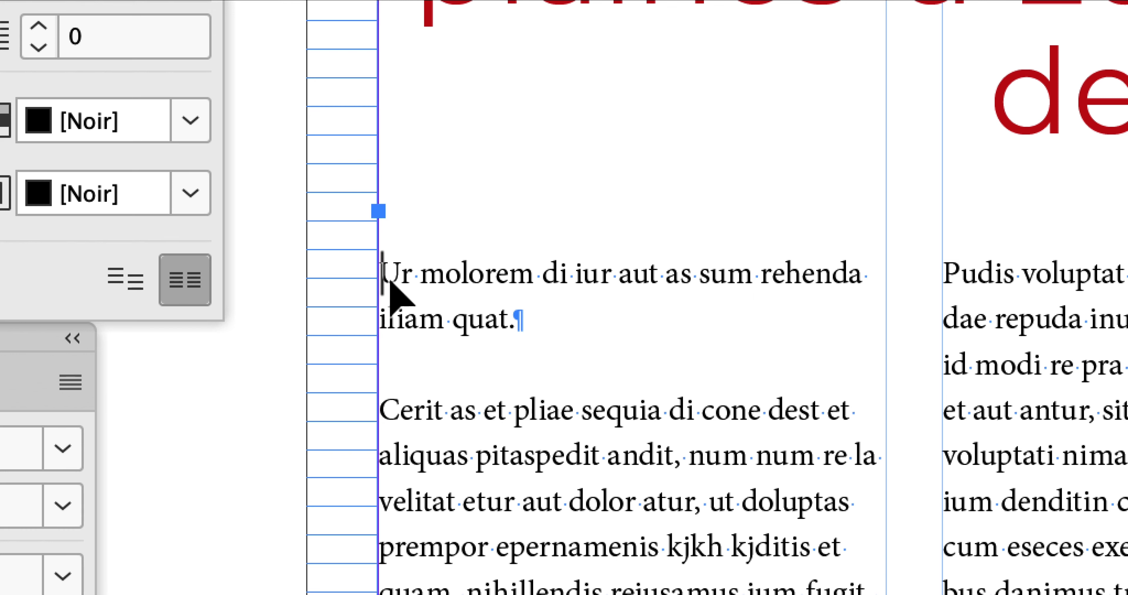
Step: Select all the body text on page 1 and create from it a paragraph style named “texte chapeau (chapô) "abstract"”
key(super+a)
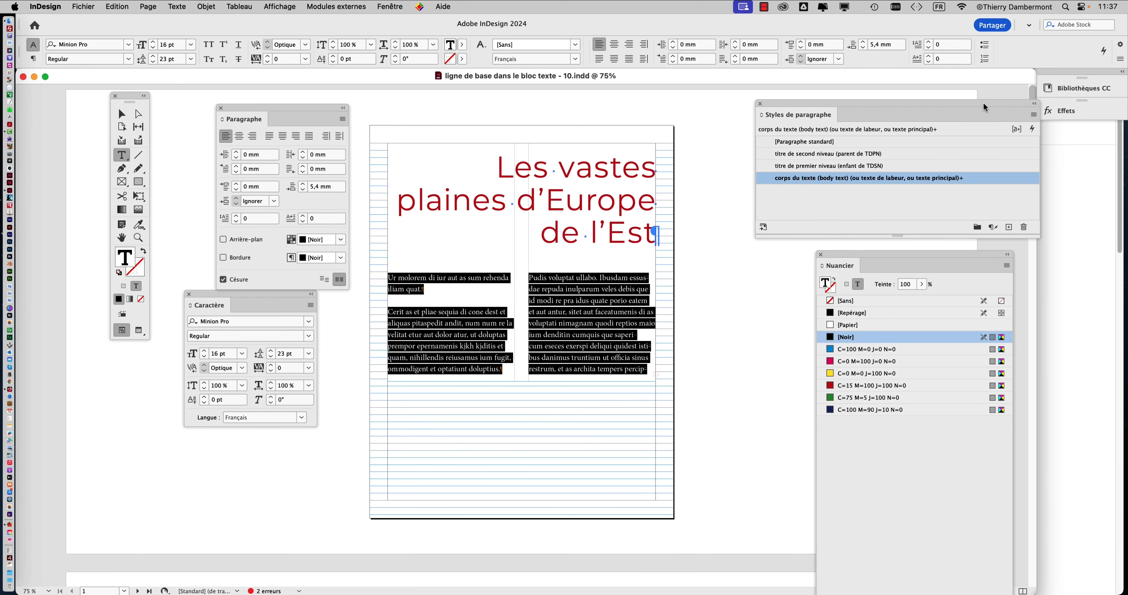
drag(984, 101, 895, 100)
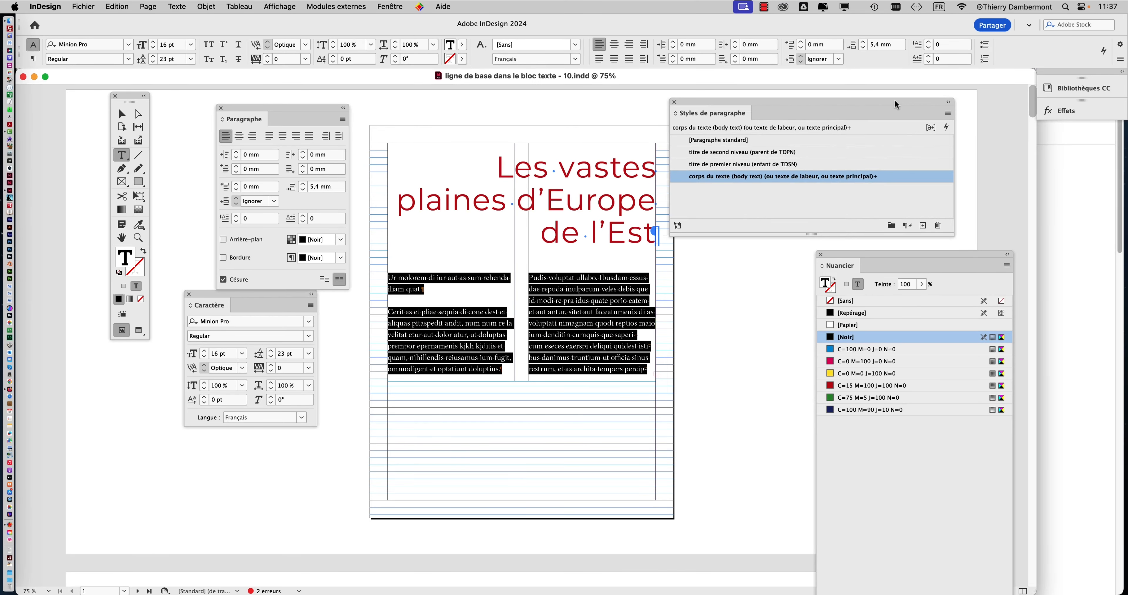
click(947, 113)
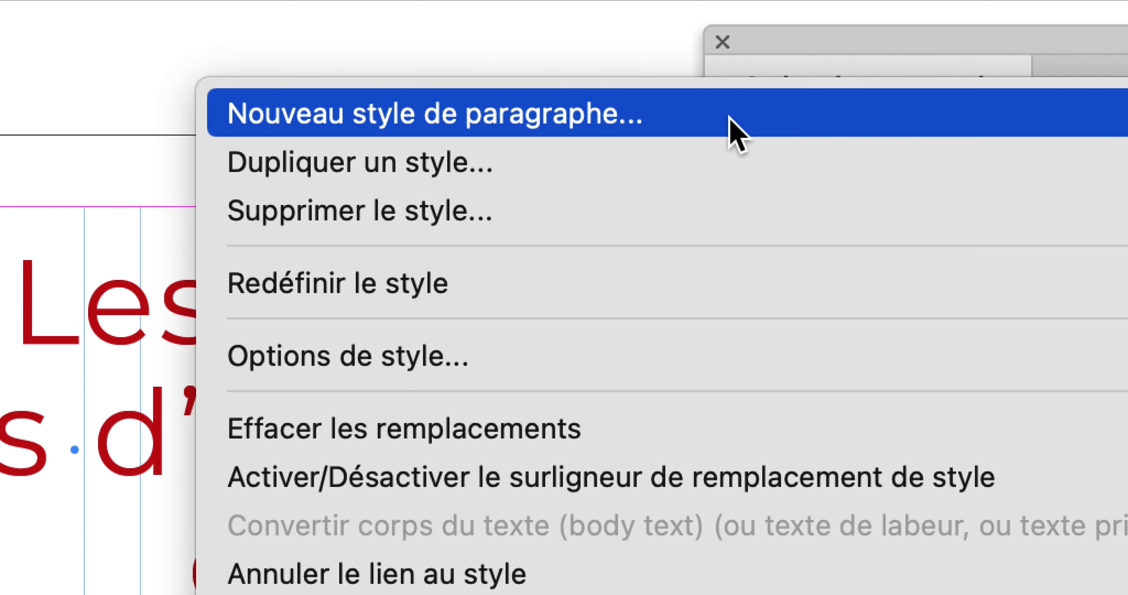
click(0, 154)
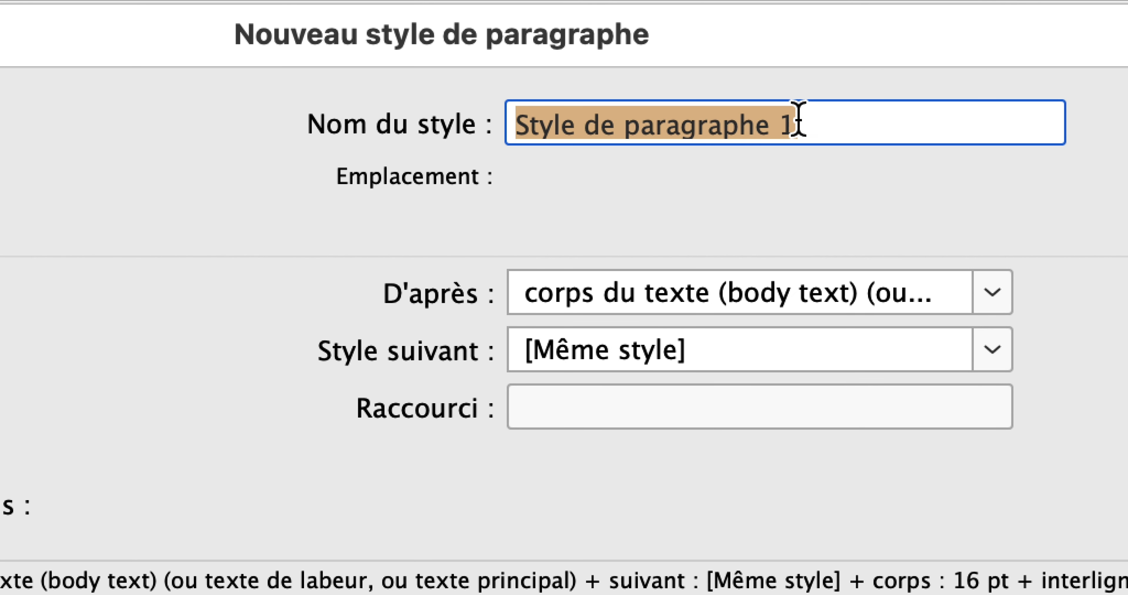
text(tex)
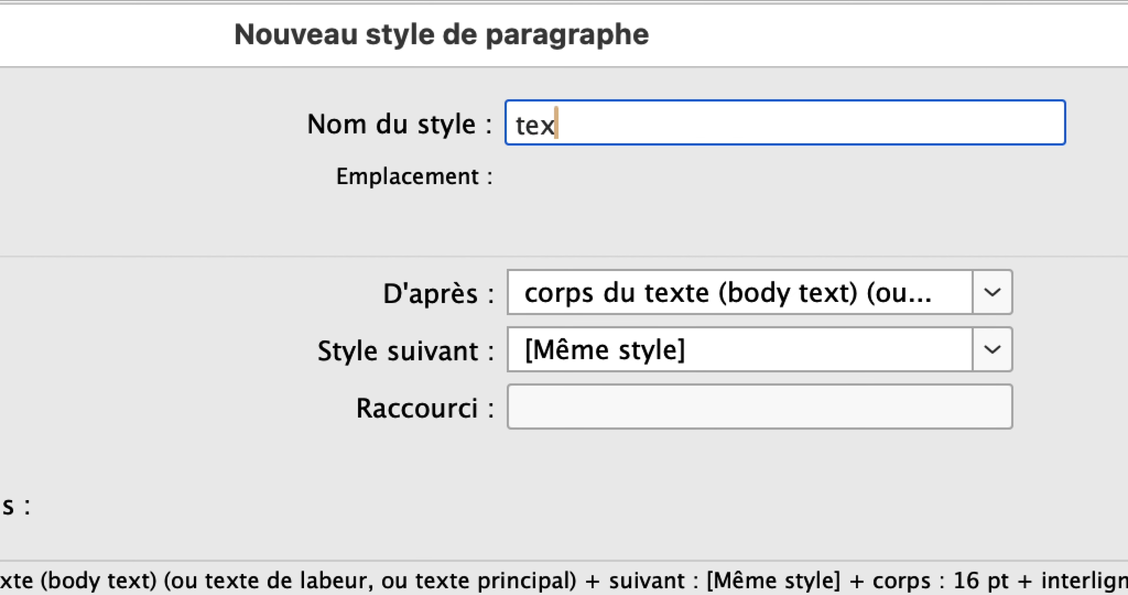
text(te chap)
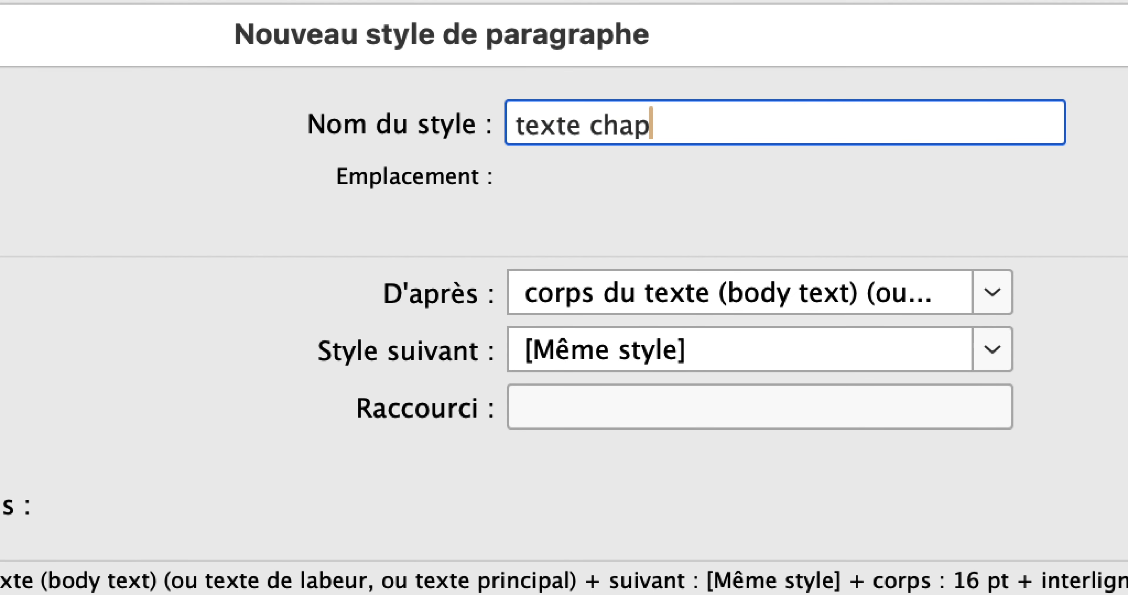
text(eau)
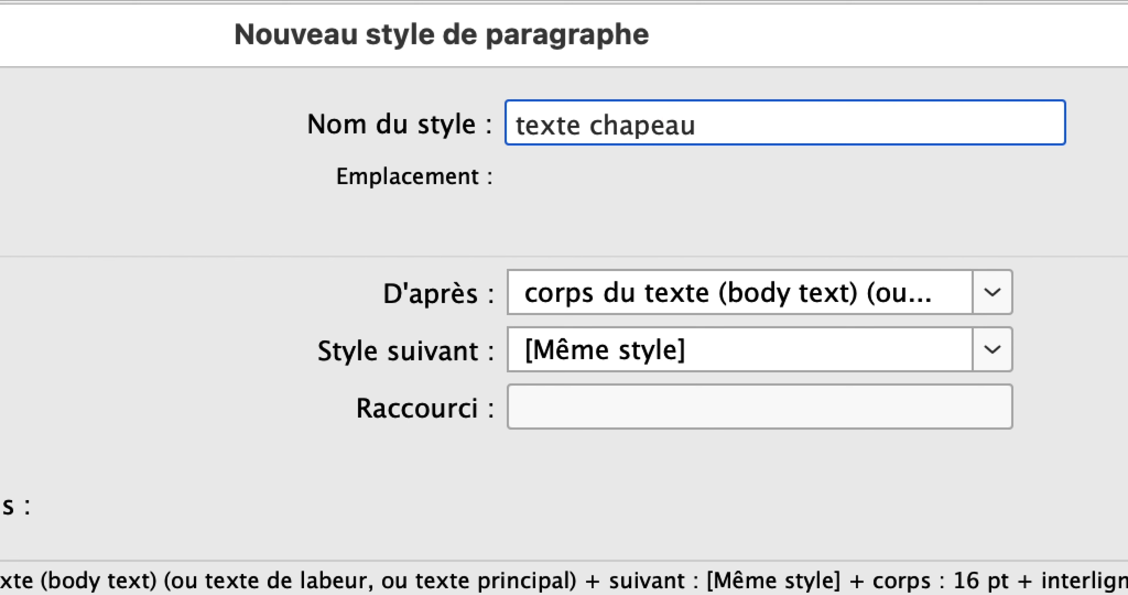
text( (chap)
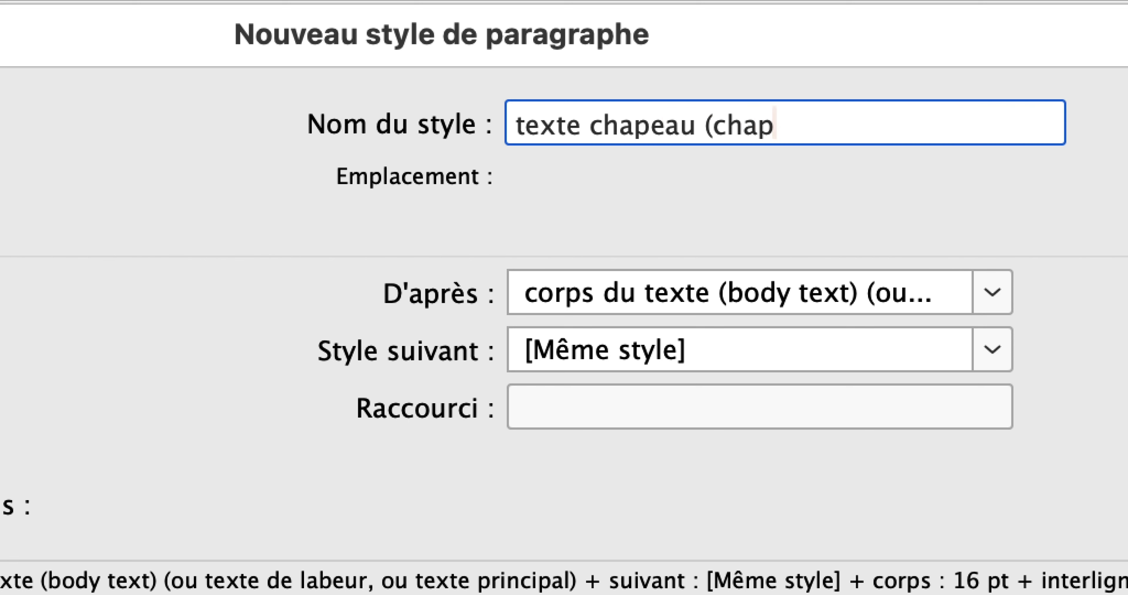
text(ô))
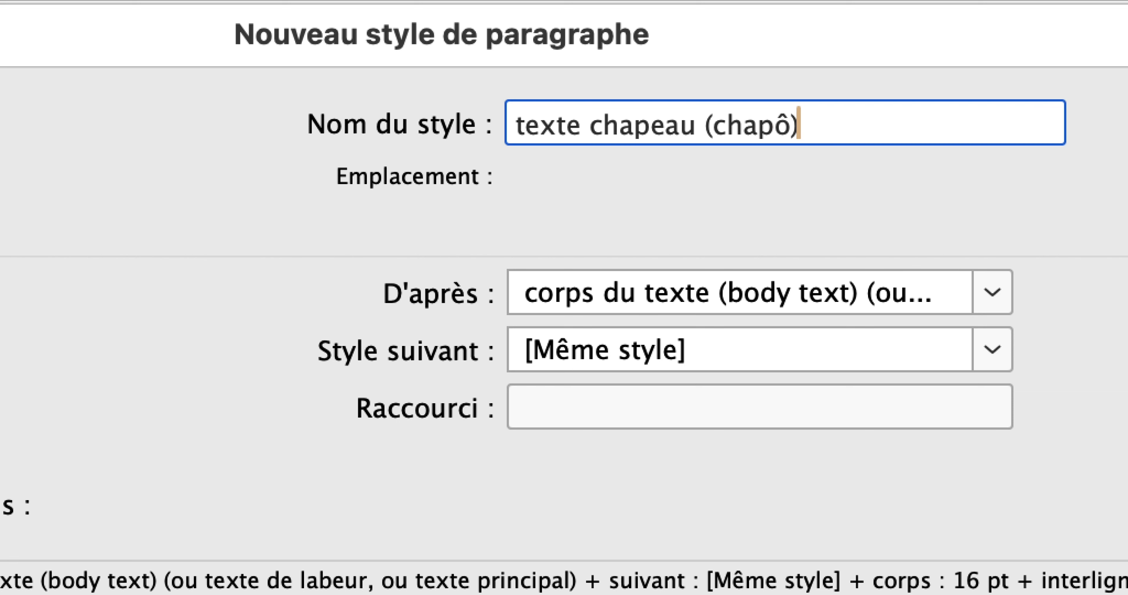
text( abstr)
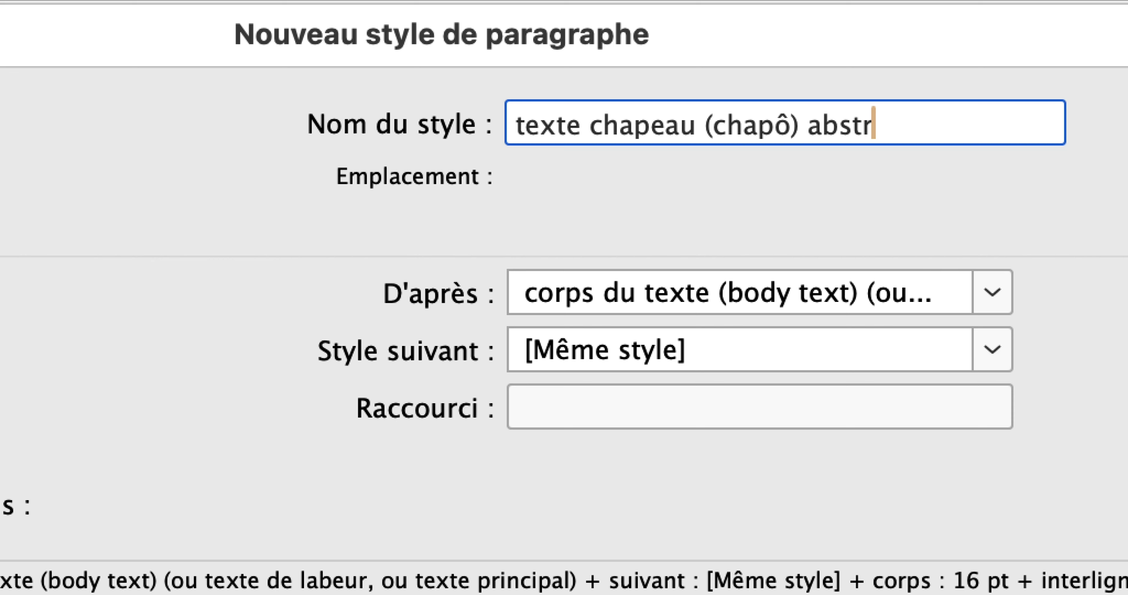
text(act")
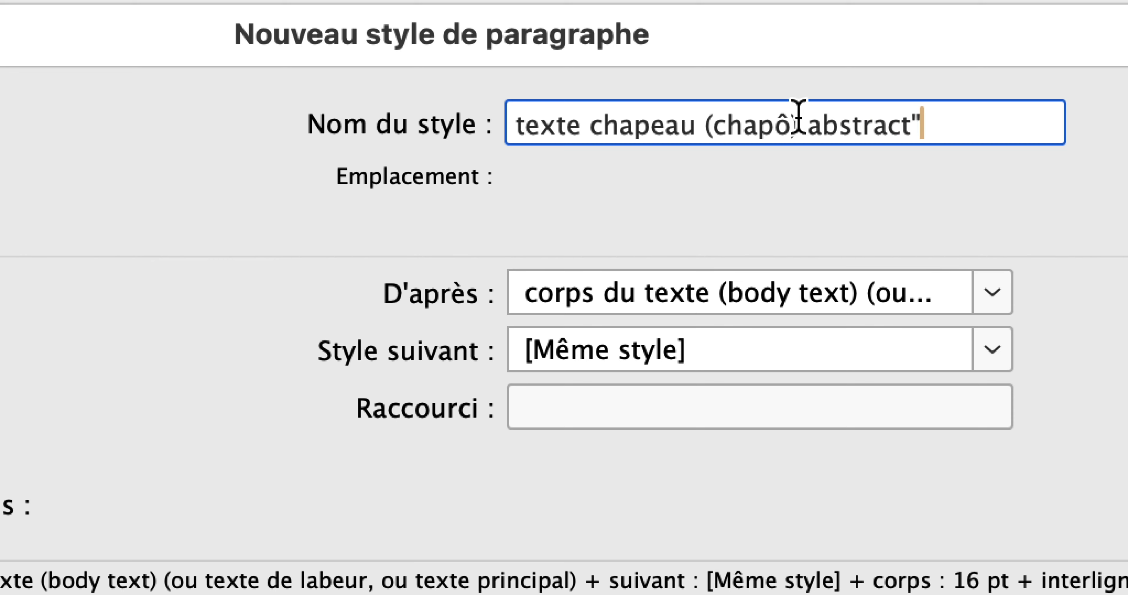
click(811, 131)
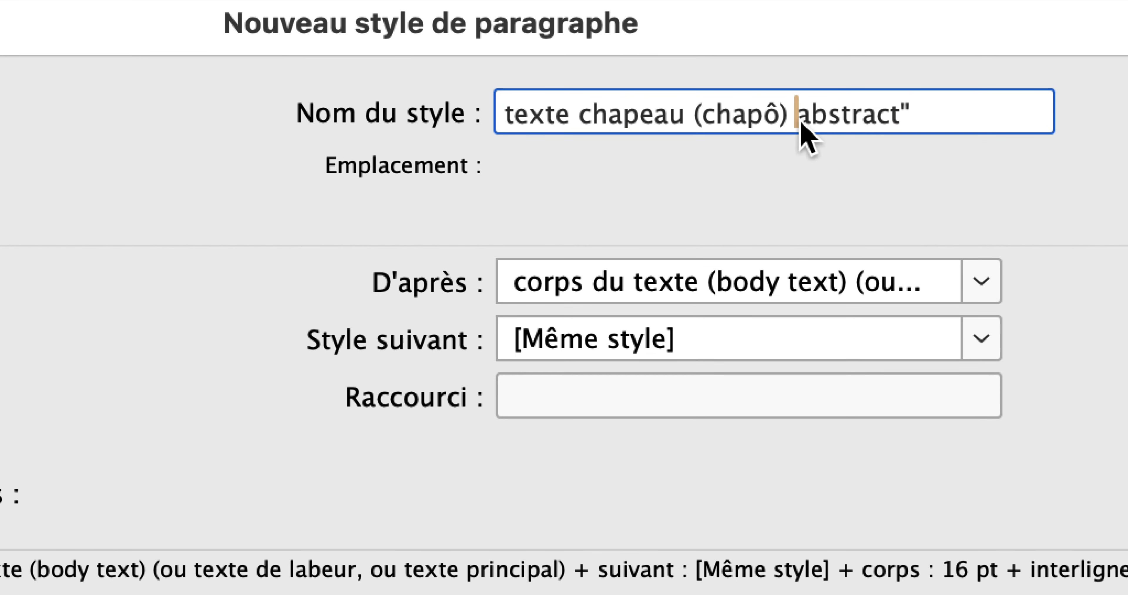
text(")
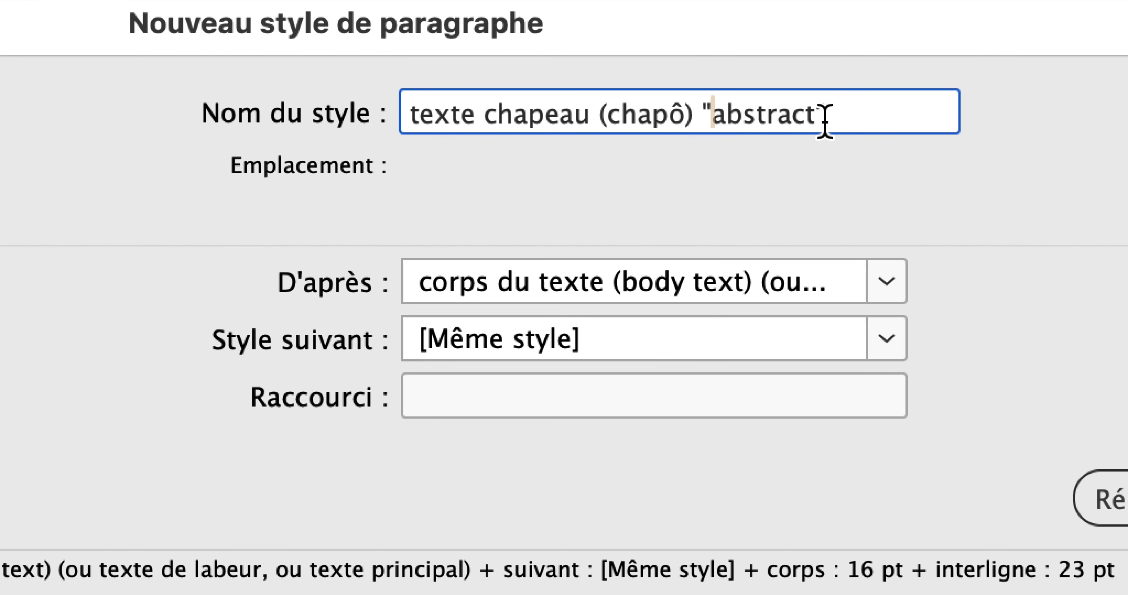
click(924, 128)
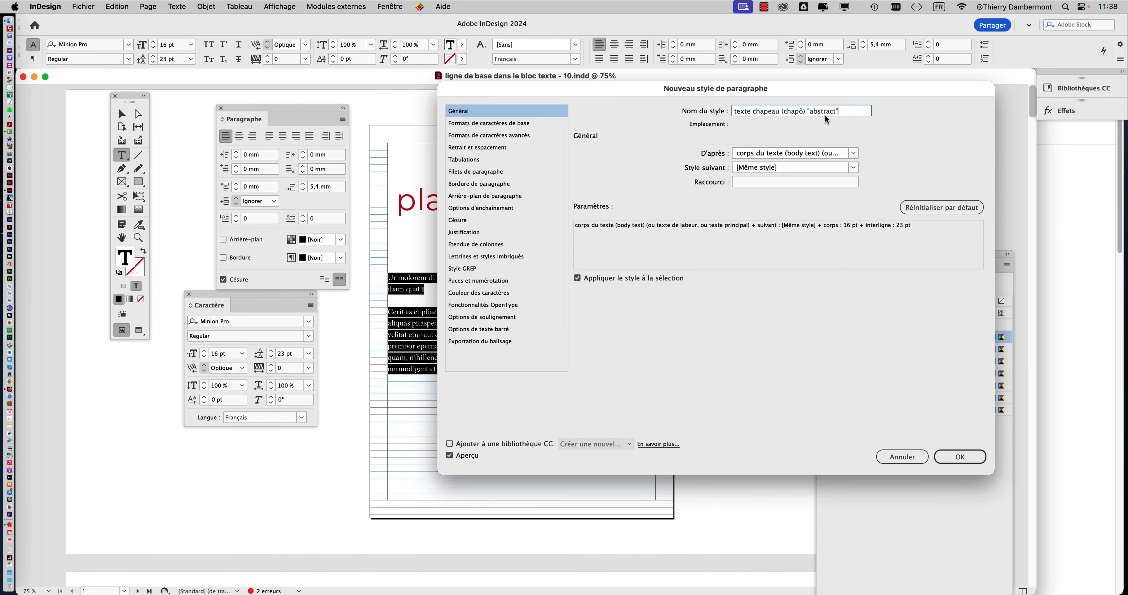
click(967, 456)
click(963, 456)
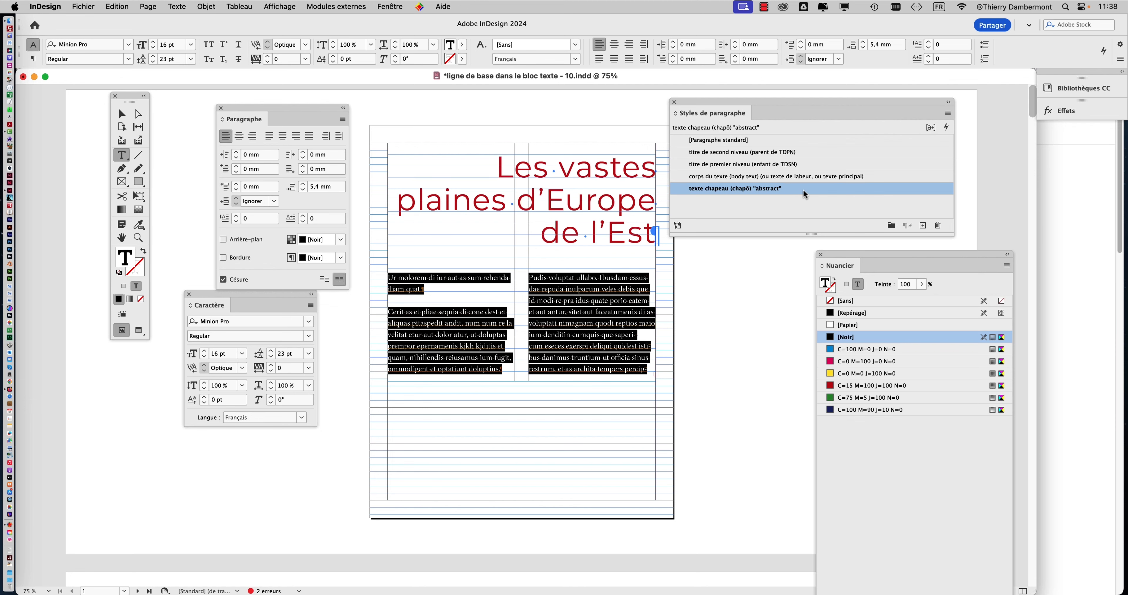
Step: Rename the new style as “texte chapeau (chapô) "abstract" (enfant de orps du texte)” and accept the change
double_click(812, 188)
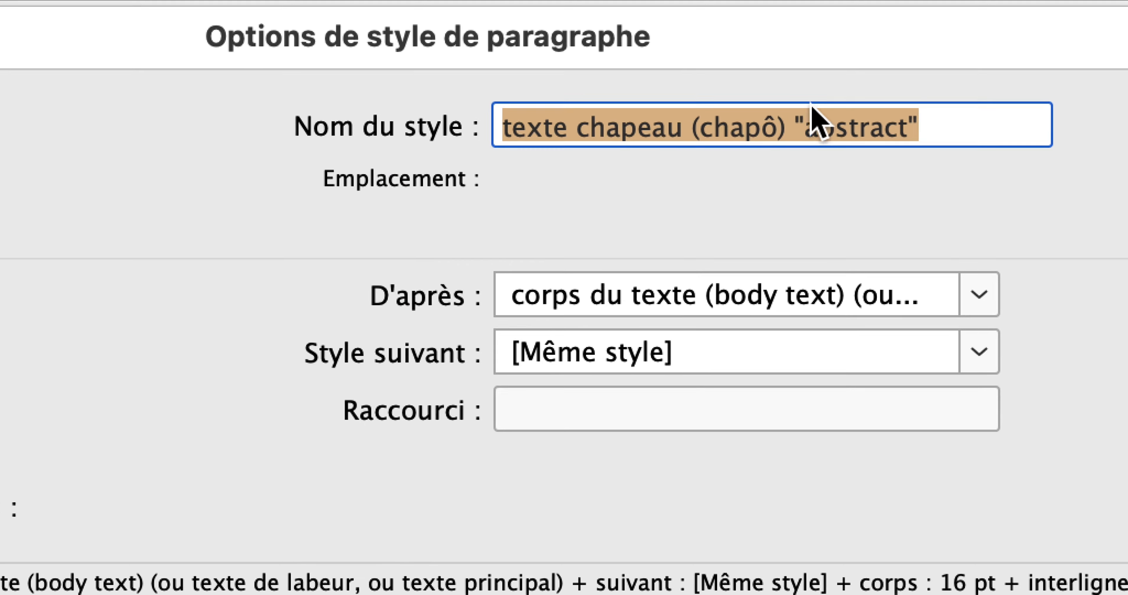
click(933, 121)
text(()
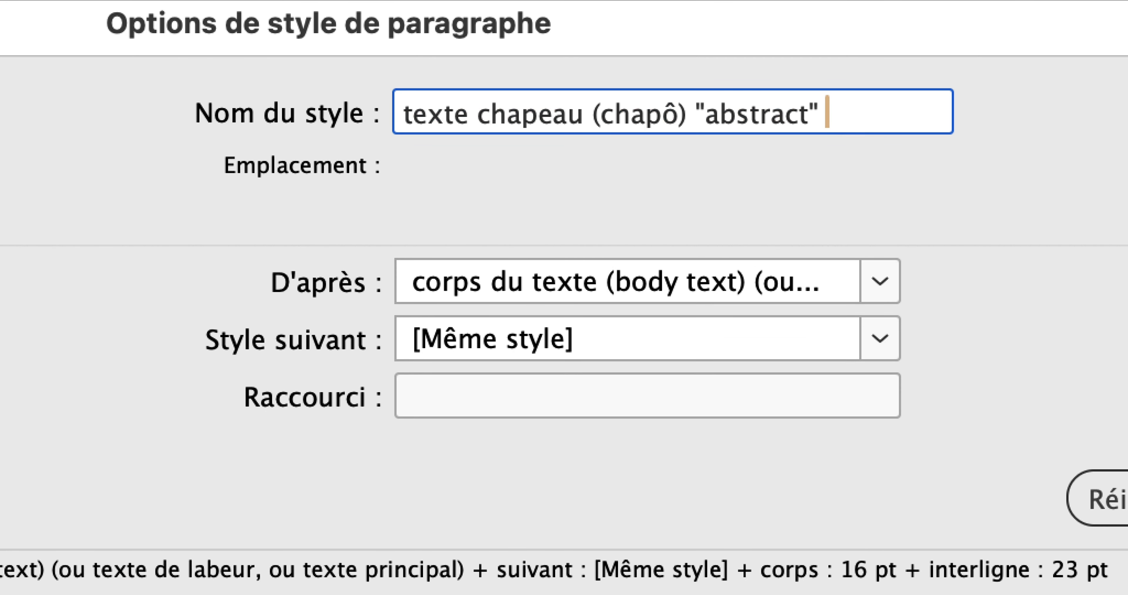
text(enfant de )
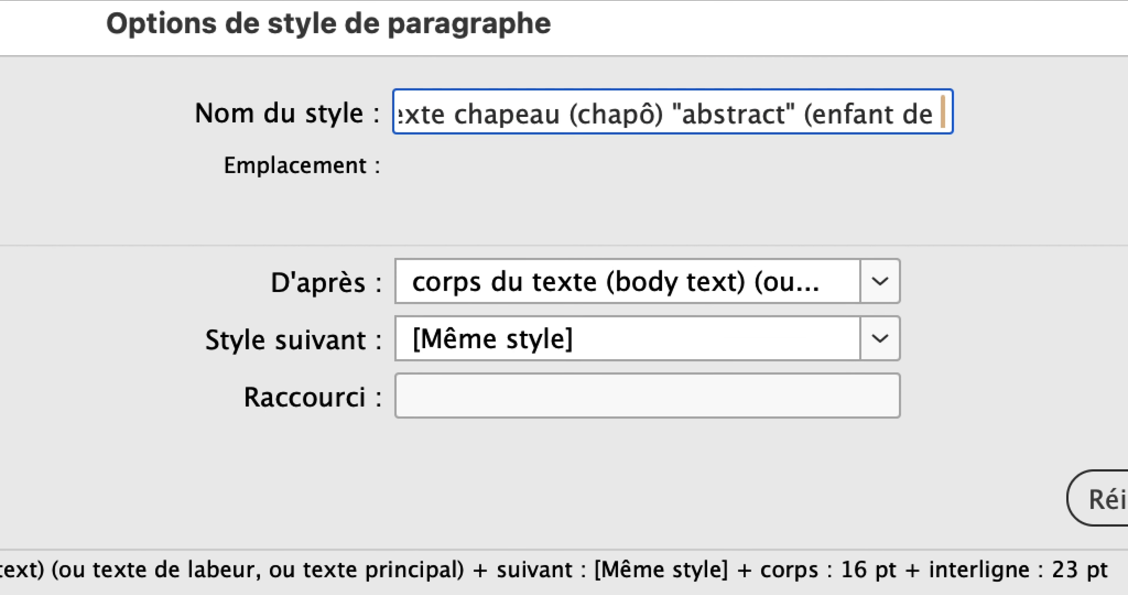
text(orps du texte))
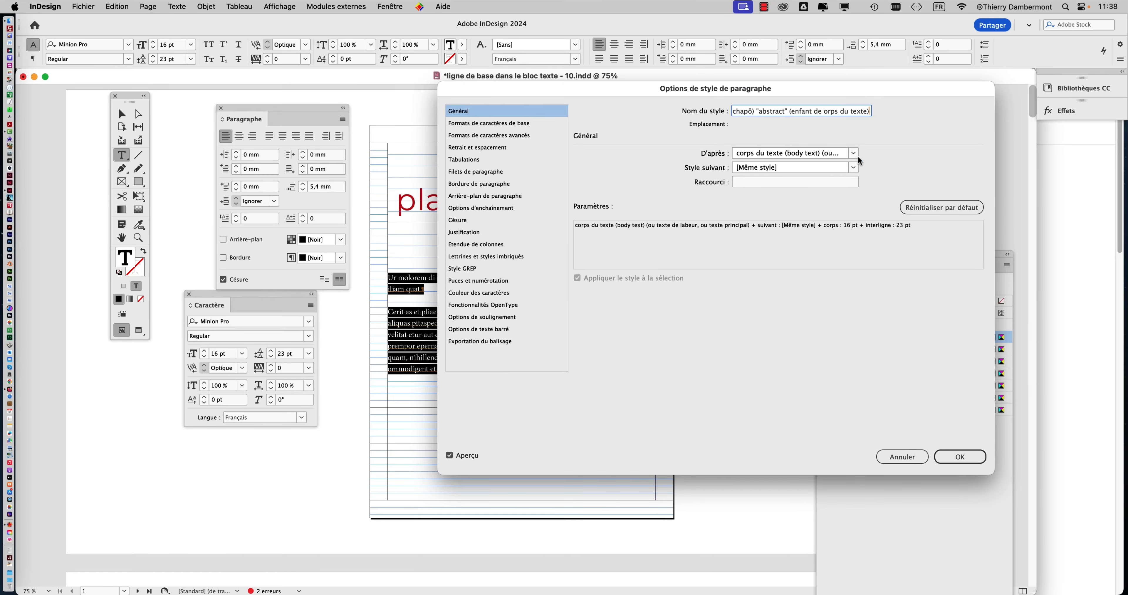
click(959, 458)
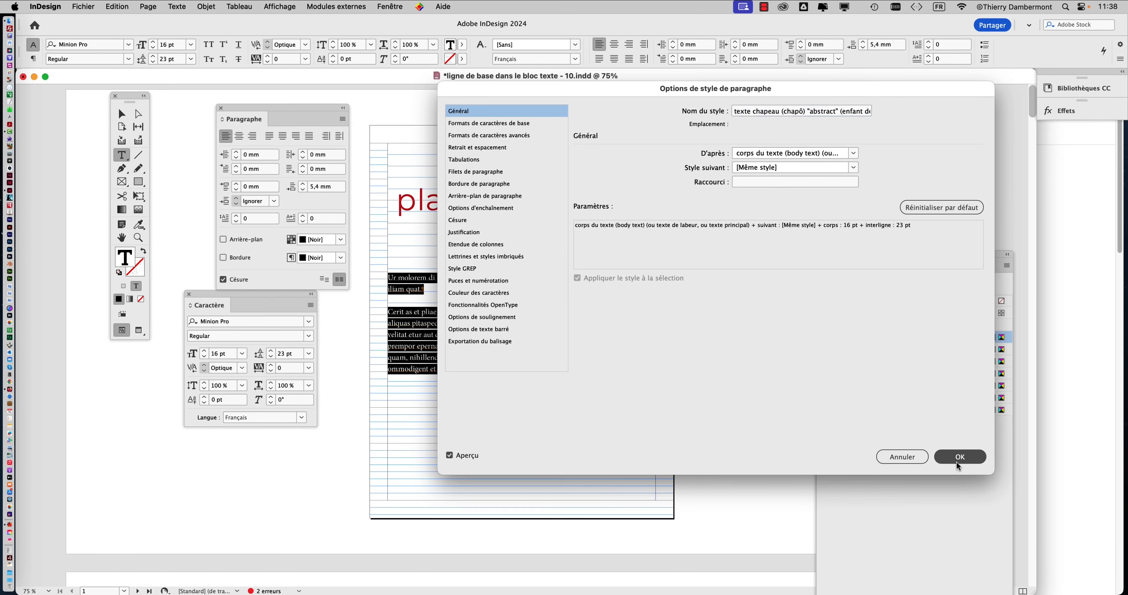
Step: Close the new style's options, deselect the text, and open the basic character formats of the “corps du texte (body text)” paragraph style
drag(700, 106, 742, 99)
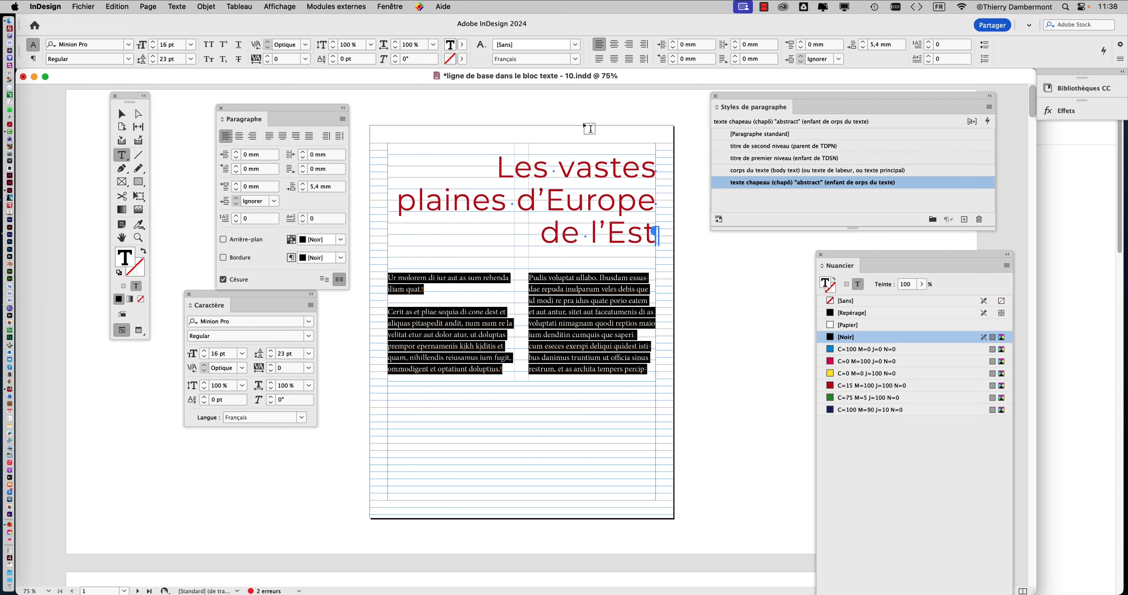
click(122, 114)
click(390, 119)
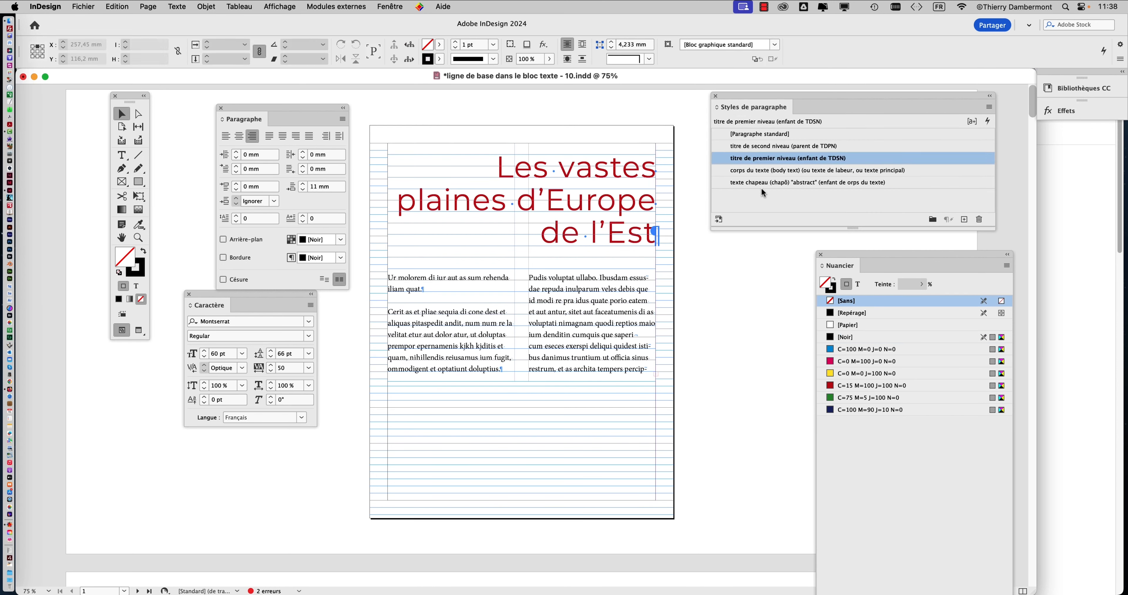
click(924, 170)
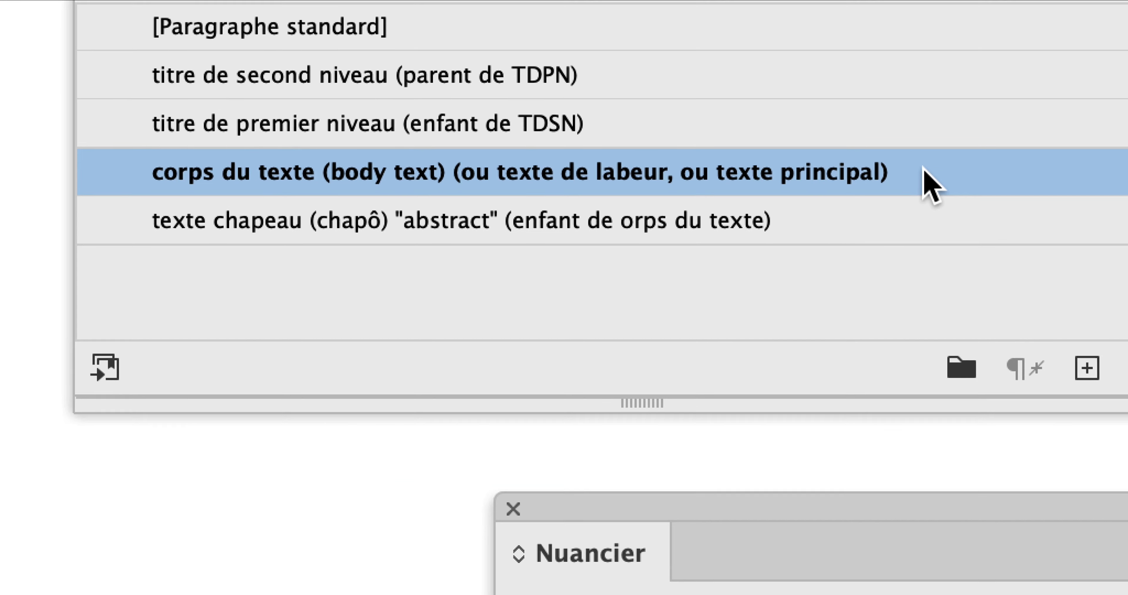
double_click(923, 170)
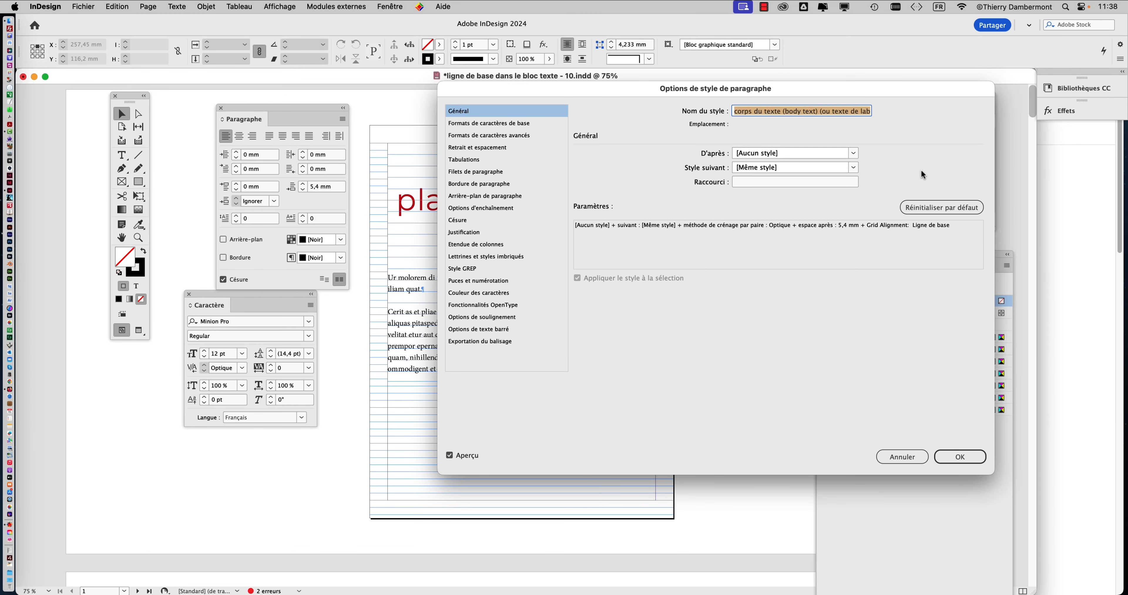
drag(556, 86, 718, 110)
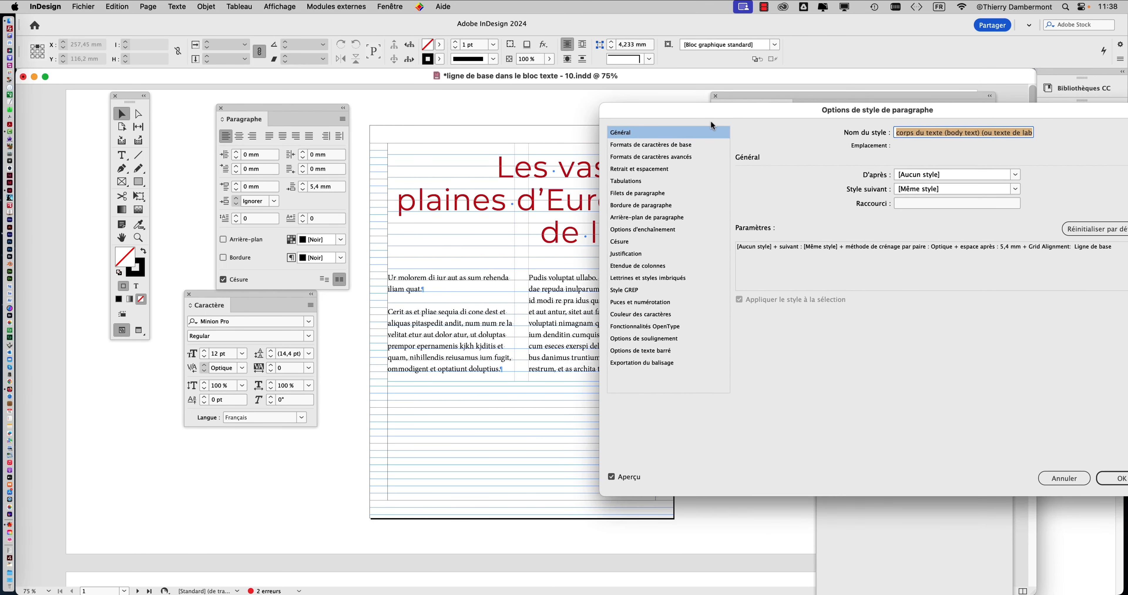
click(670, 147)
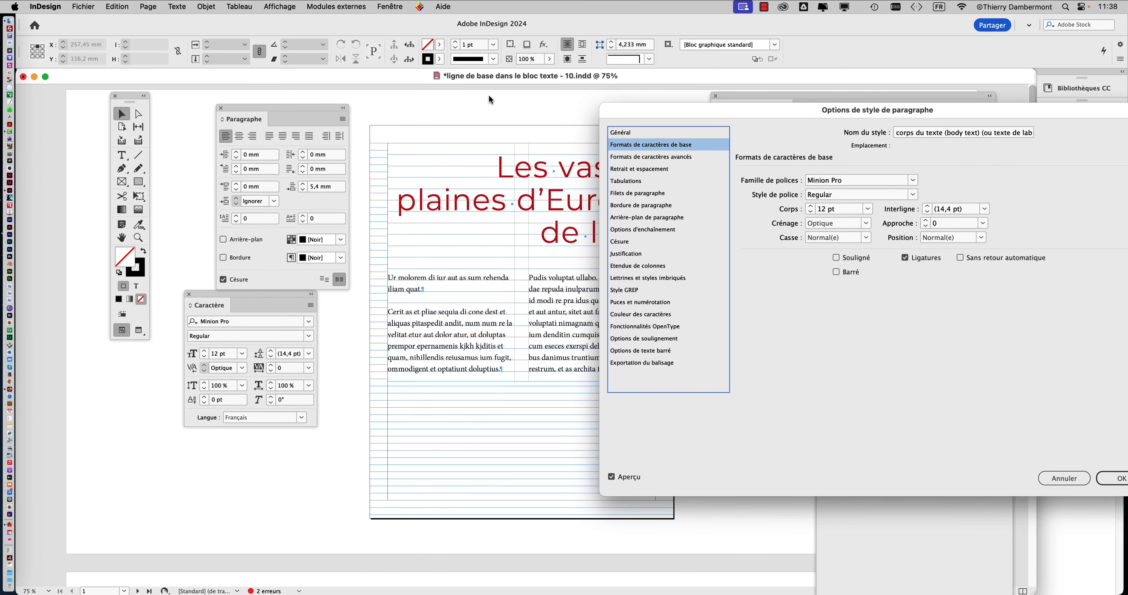
drag(787, 105, 789, 80)
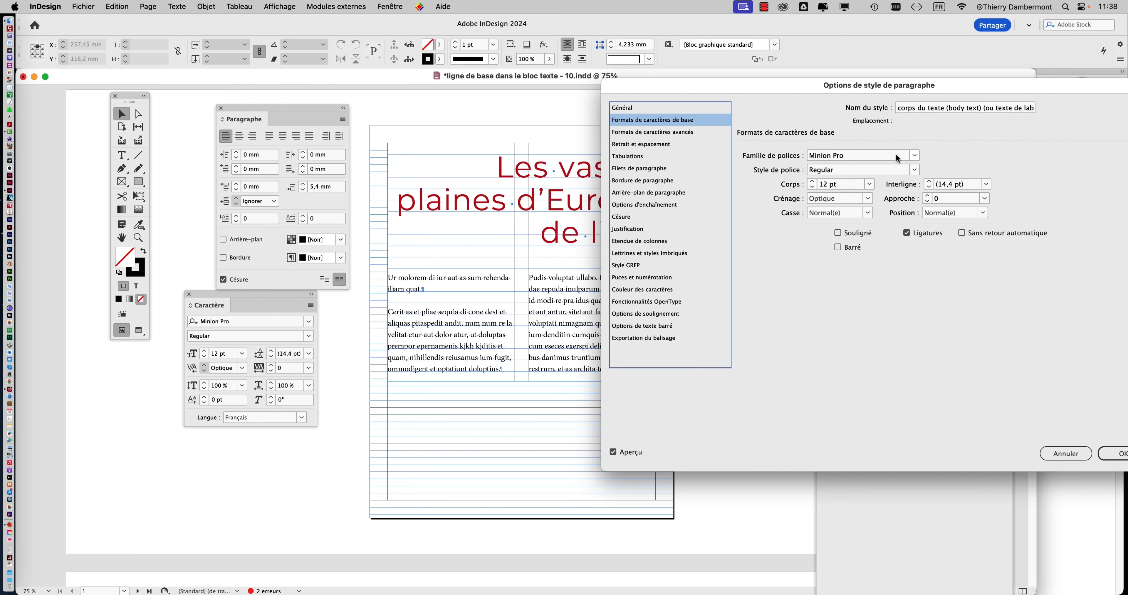
Step: Try Monaco and Myriad Pro as font families for the “corps du texte (body text)” style
click(914, 157)
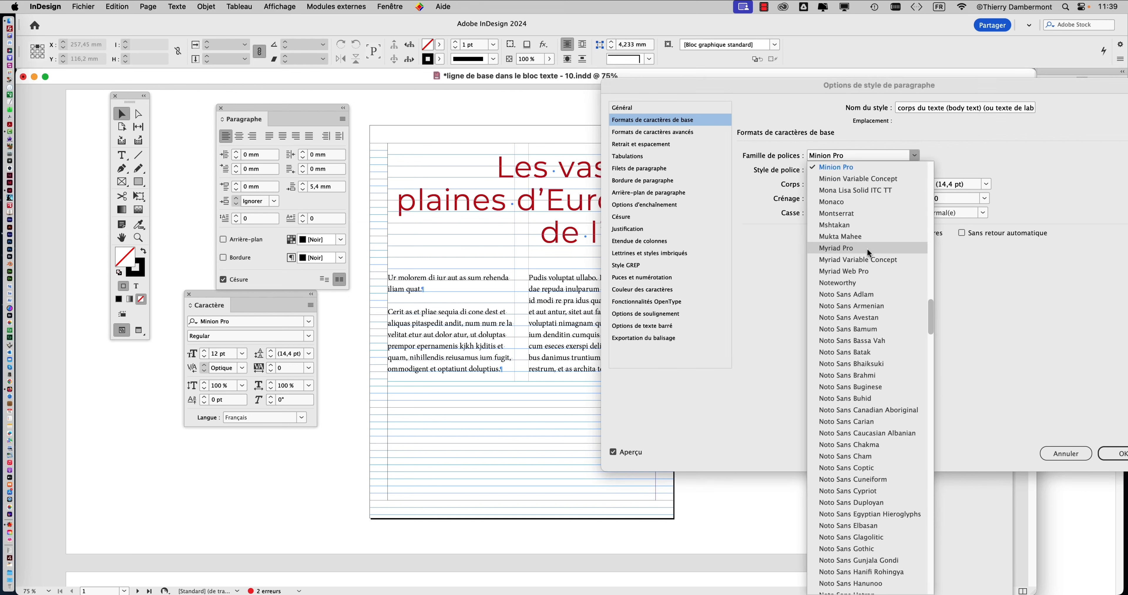
click(846, 203)
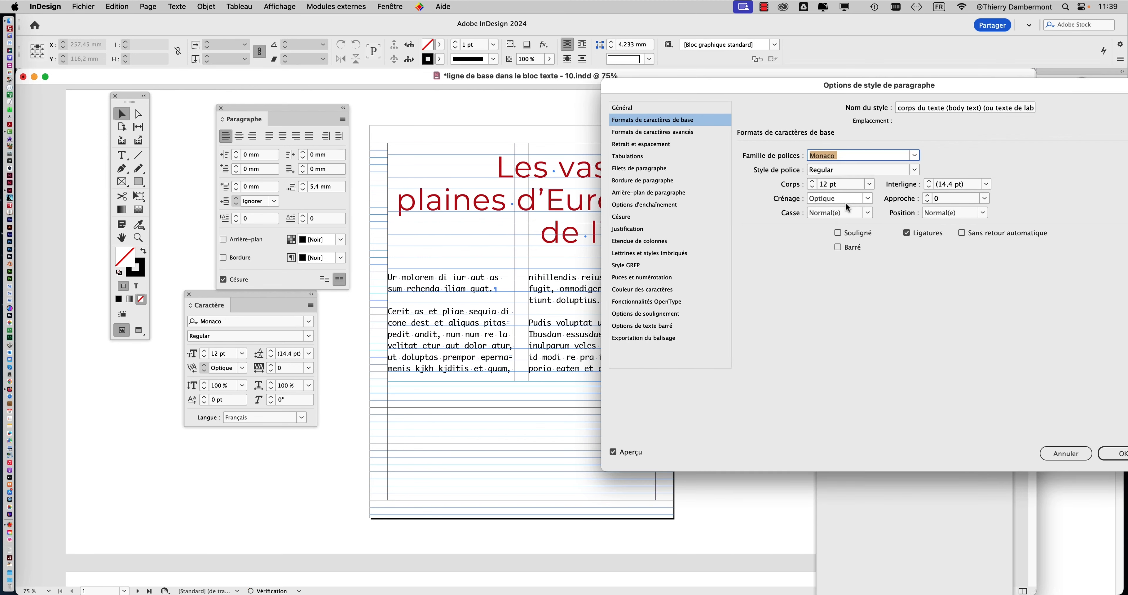
click(916, 155)
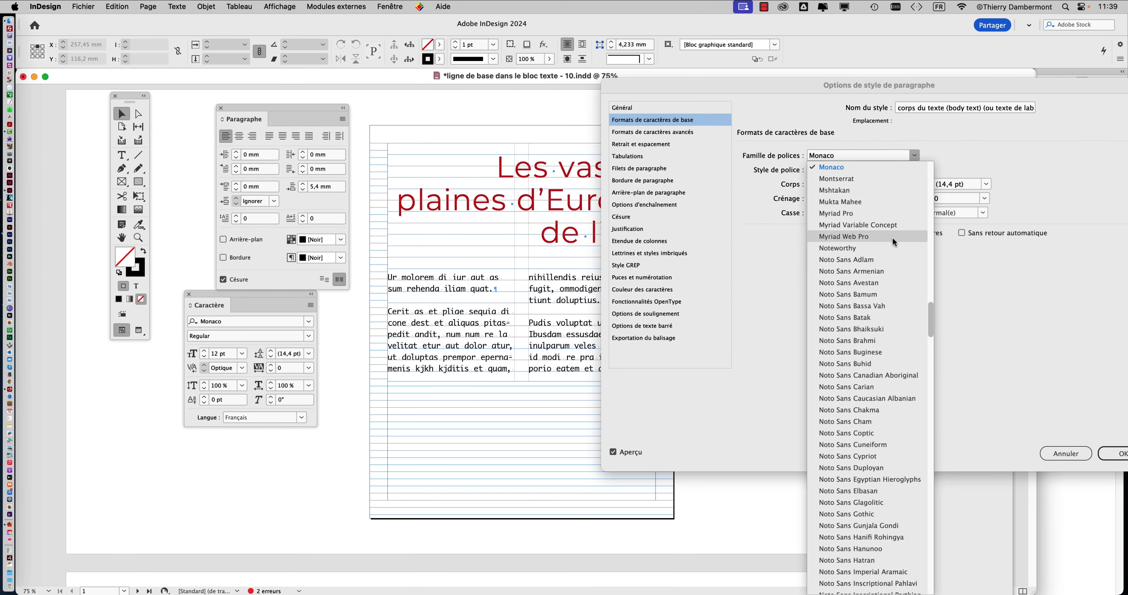
click(870, 214)
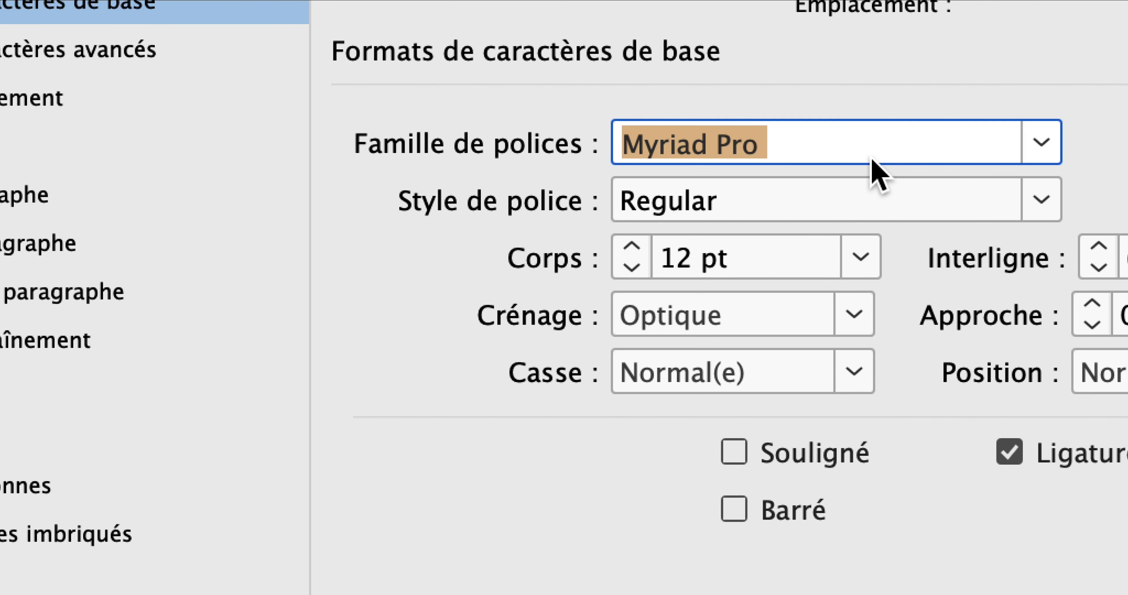
Step: Set the body text style's font family to Garamond Premier Pro and accept the change
text(Garamon)
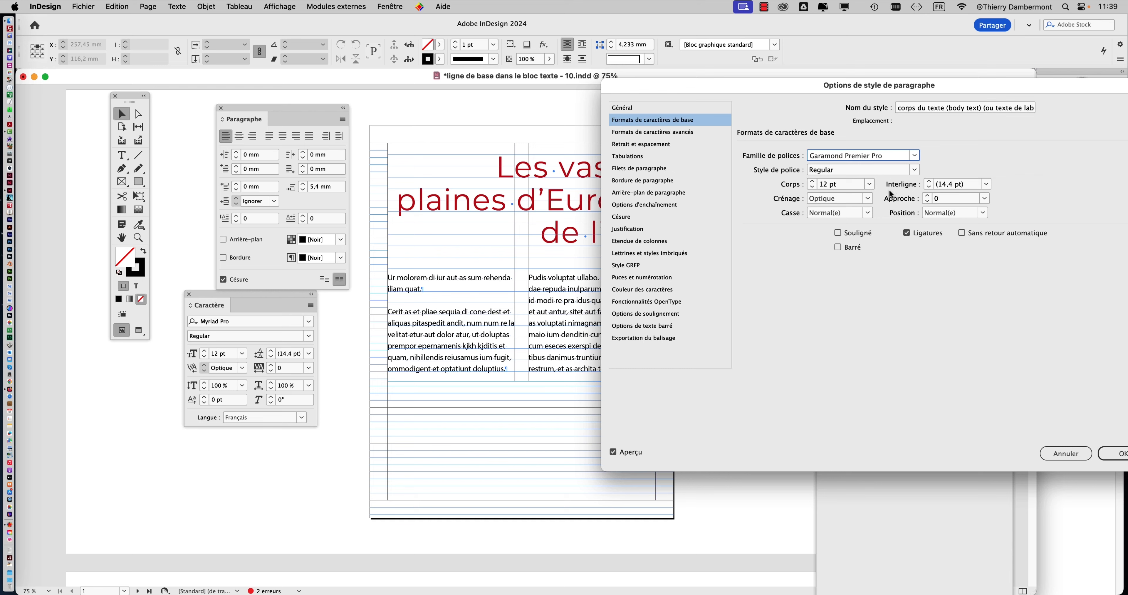
key(Tab)
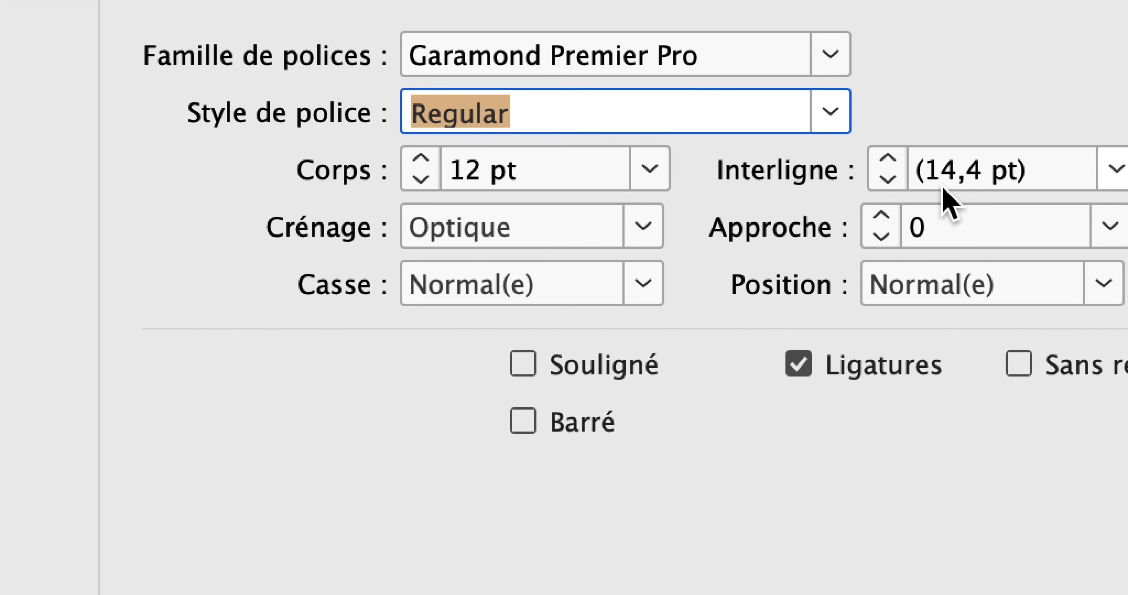
click(708, 69)
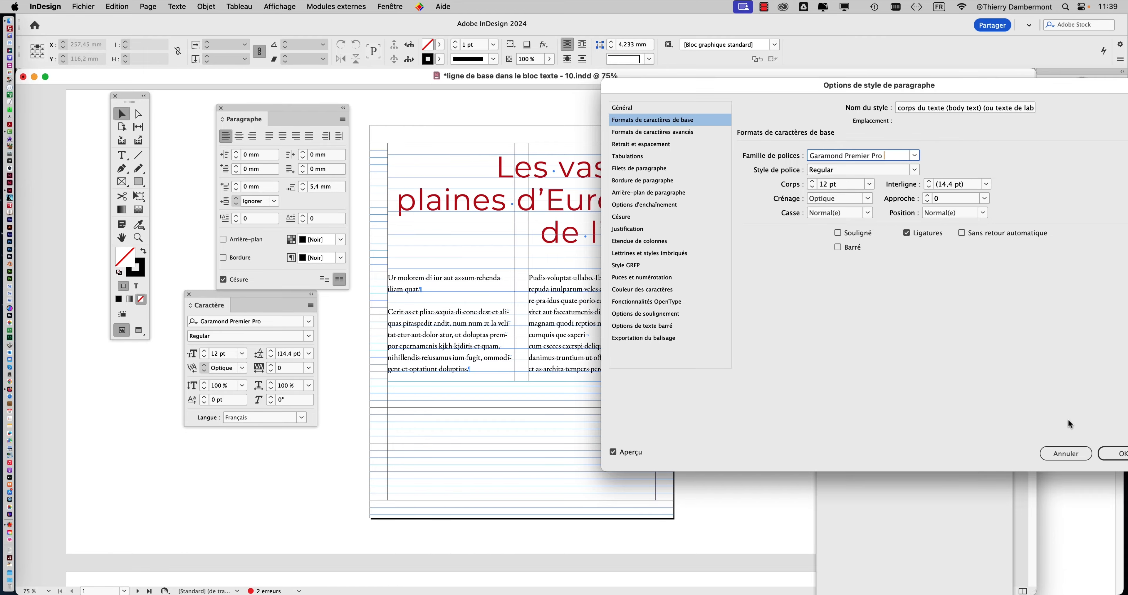
click(1112, 454)
Step: Examine the body text on pages 1 and 2 for the new font, including a close view of page 1's paragraphs
scroll(529, 340, down, 10)
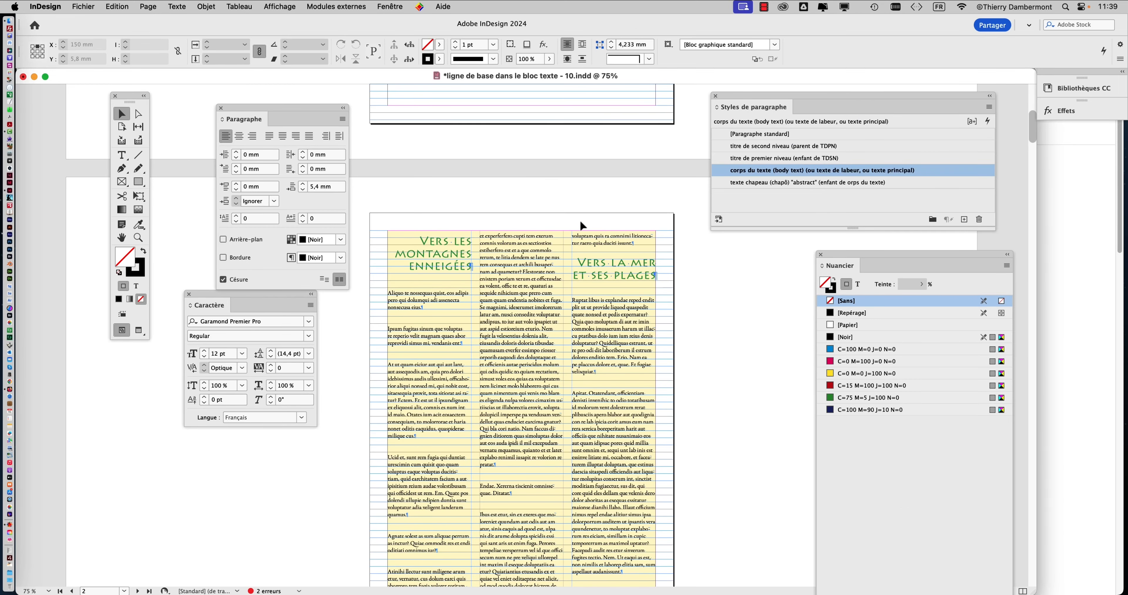
scroll(525, 249, up, 10)
key(super+equal)
key(super+equal)
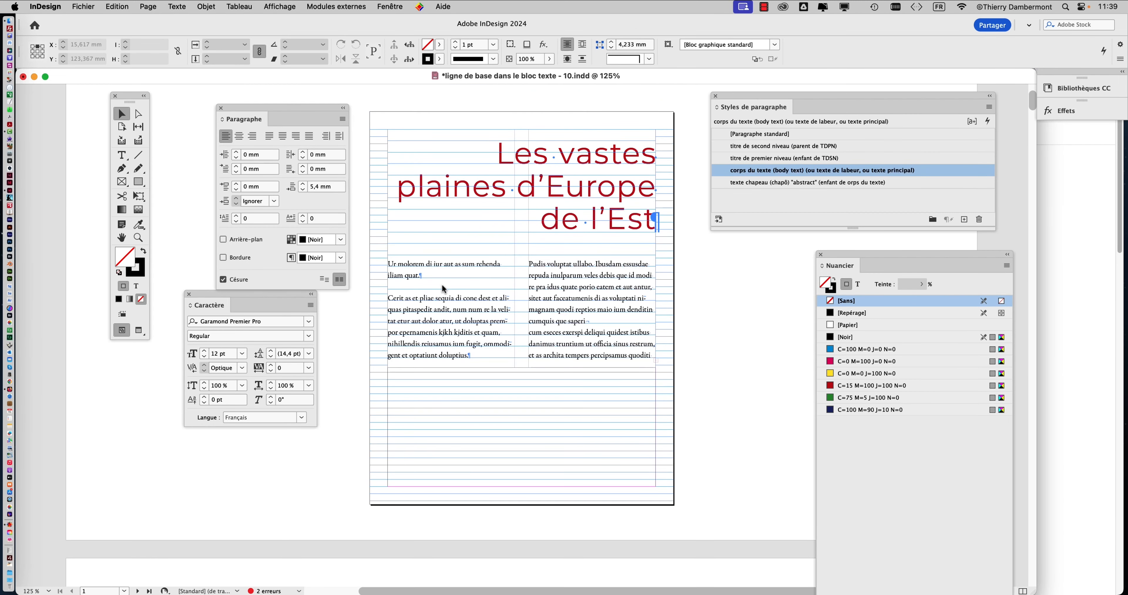
click(710, 273)
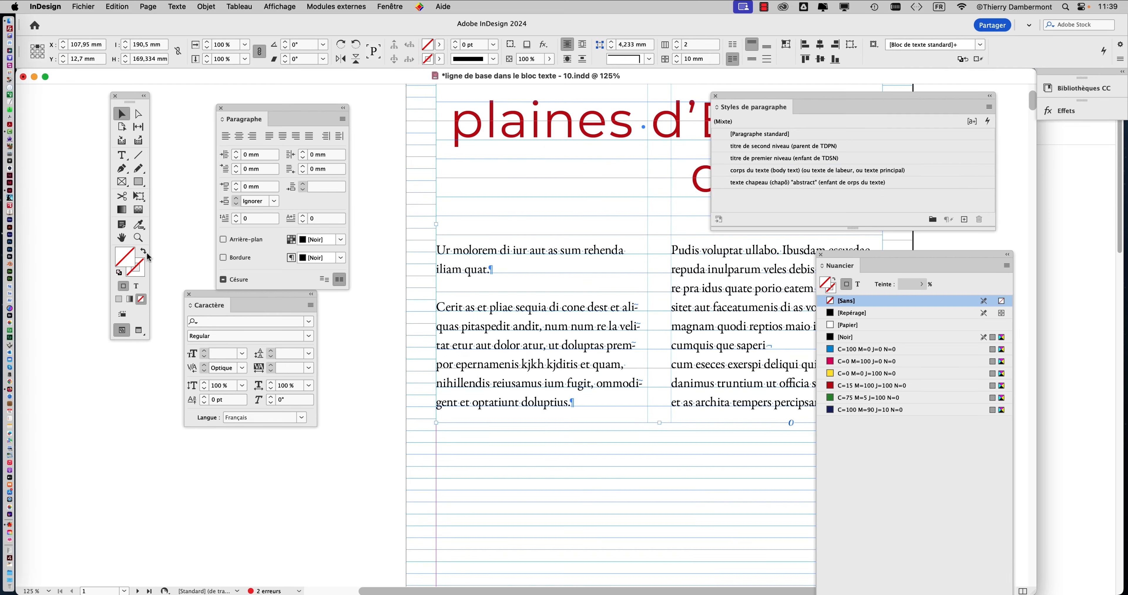
click(122, 237)
key(super+equal)
key(super+equal)
key(super+equal)
key(super+equal)
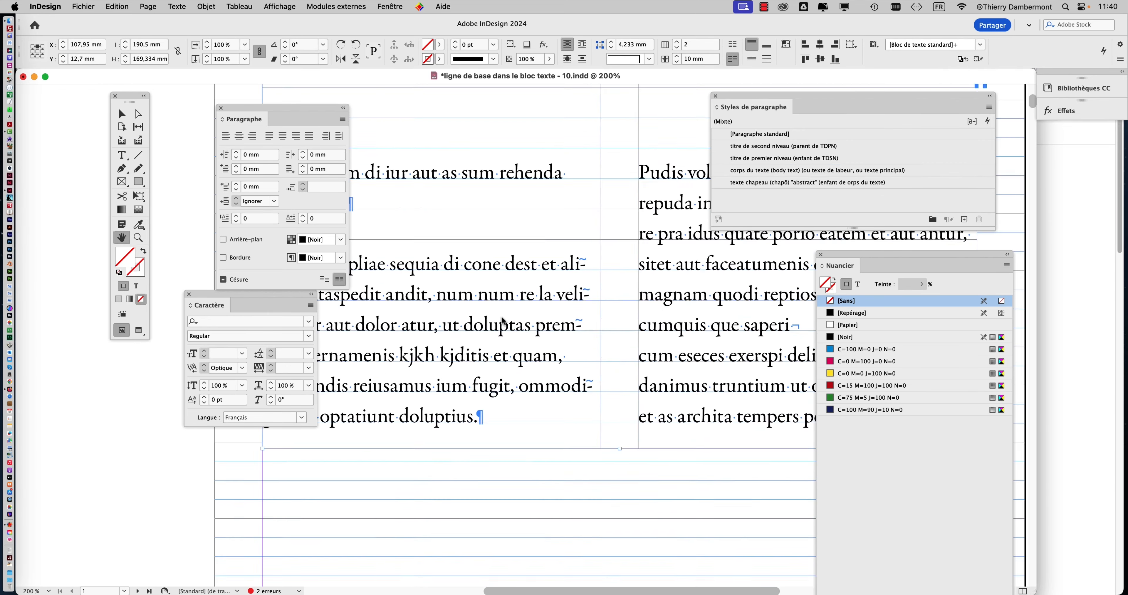
click(122, 114)
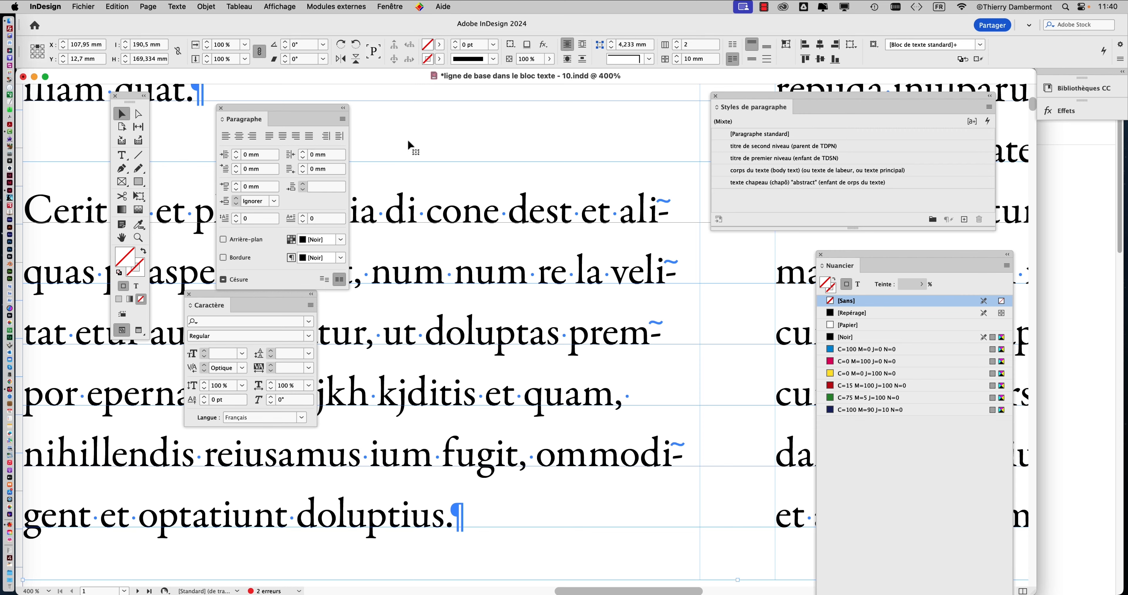
key(super+minus)
key(super+minus)
key(super+minus)
key(super+minus)
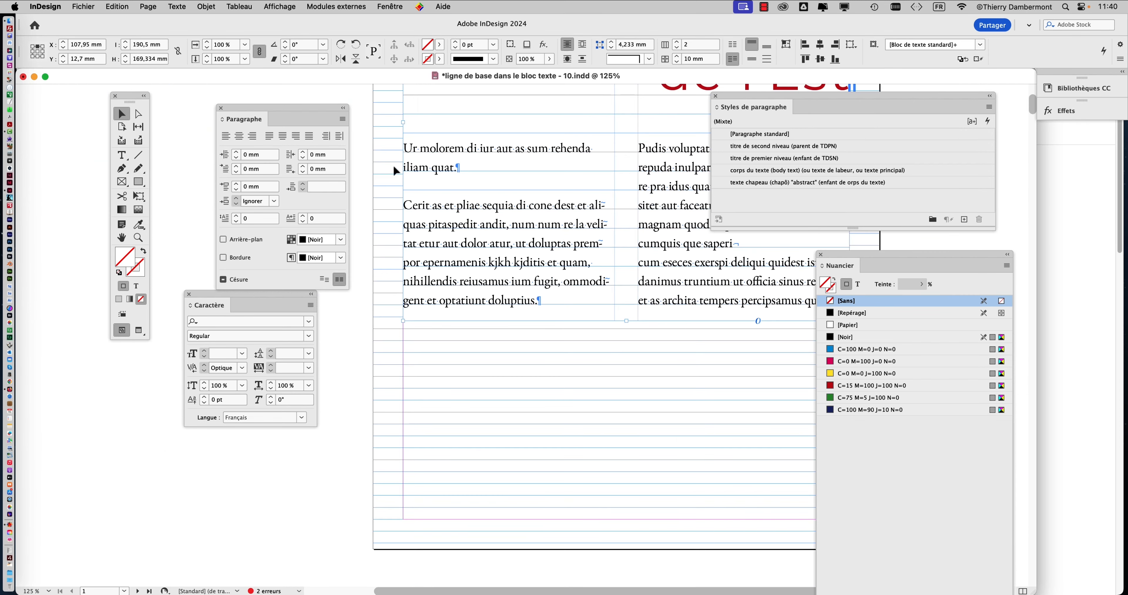
Step: With nothing selected, correct the child style's name to “texte chapeau (chapô) "abstract" (enfant de corps du texte)” and accept it
click(366, 157)
click(921, 171)
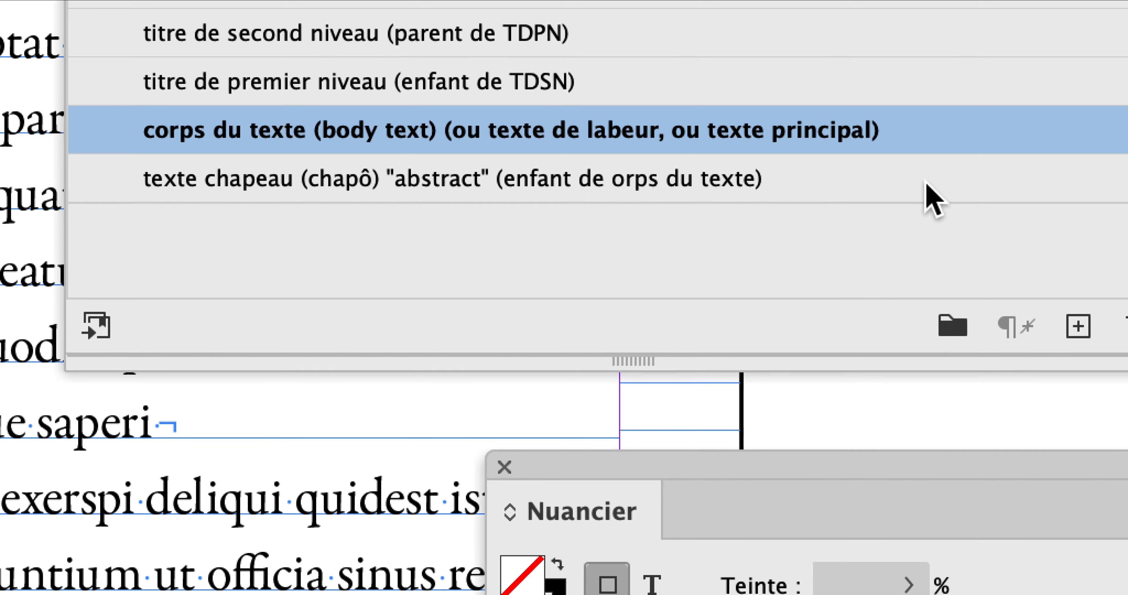
click(924, 183)
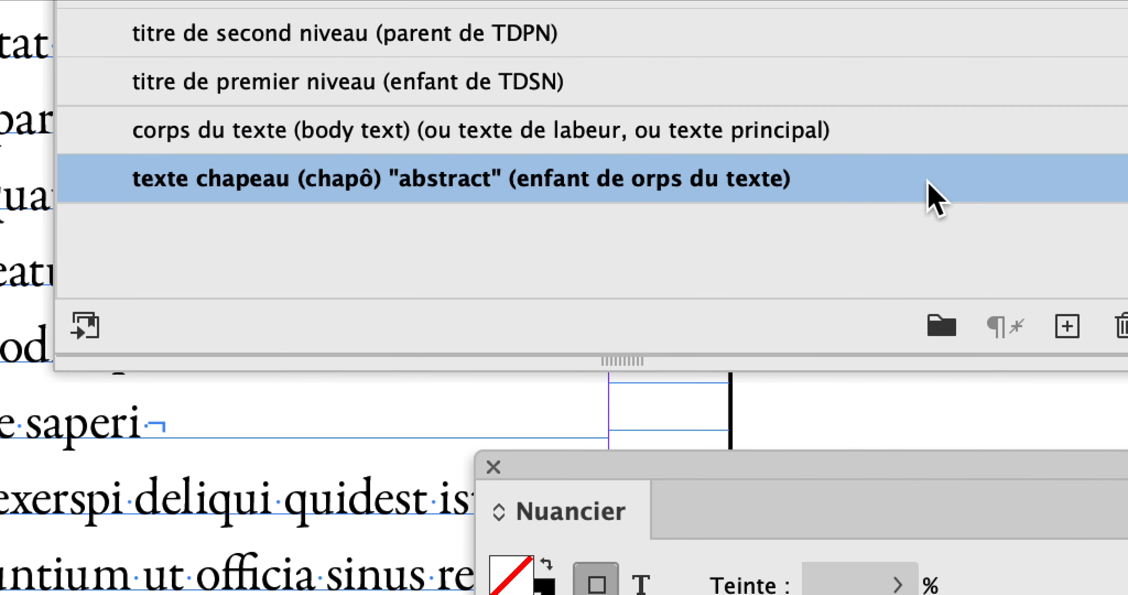
double_click(928, 183)
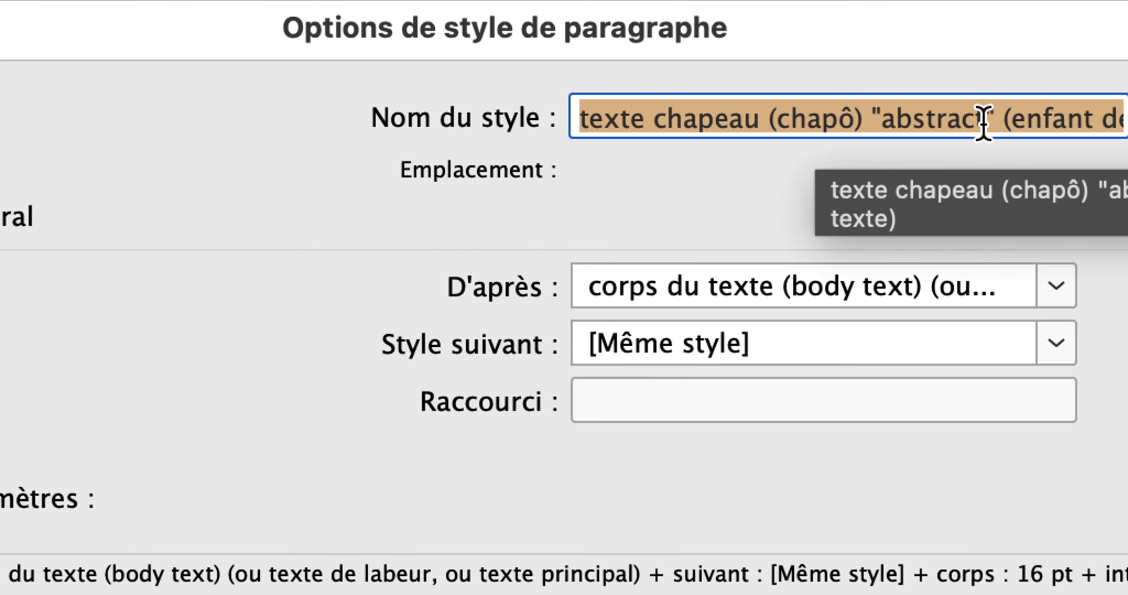
click(872, 119)
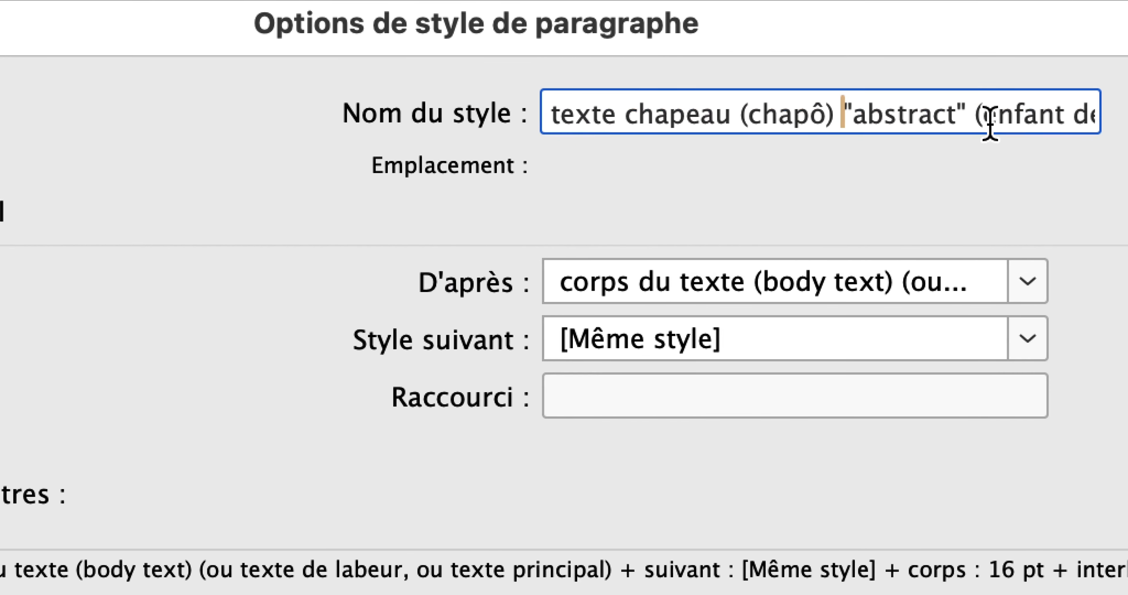
click(1051, 131)
key(Right)
key(Right)
key(Right)
key(Right)
key(Right)
key(Right)
key(Right)
key(Right)
key(Right)
key(Right)
key(Right)
key(Right)
key(Right)
key(Right)
key(Right)
key(Right)
key(Right)
key(Right)
key(Right)
key(Right)
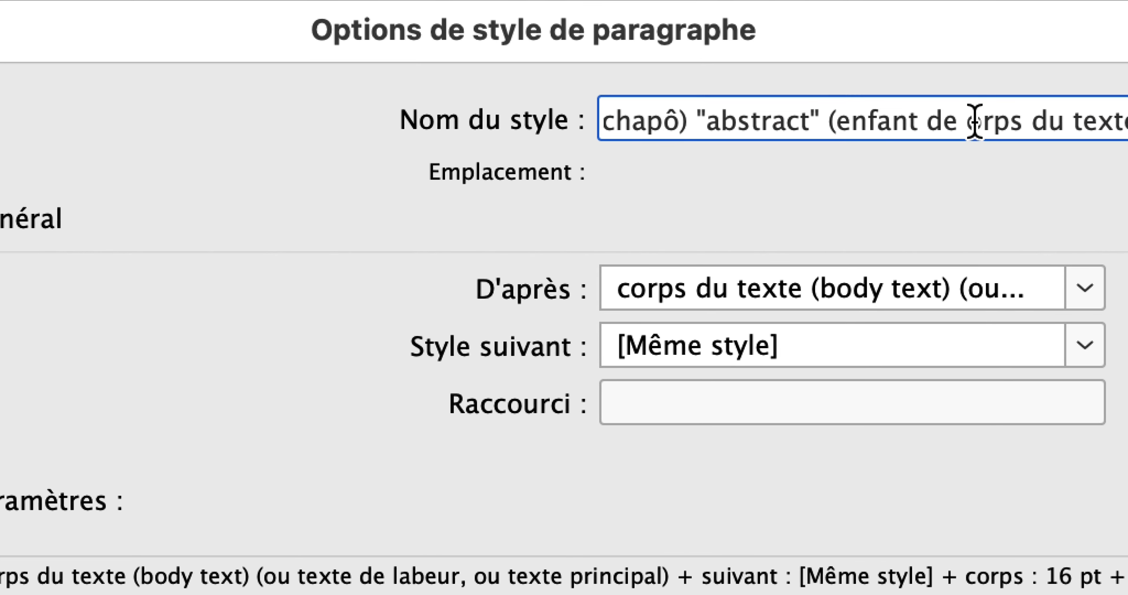
click(975, 123)
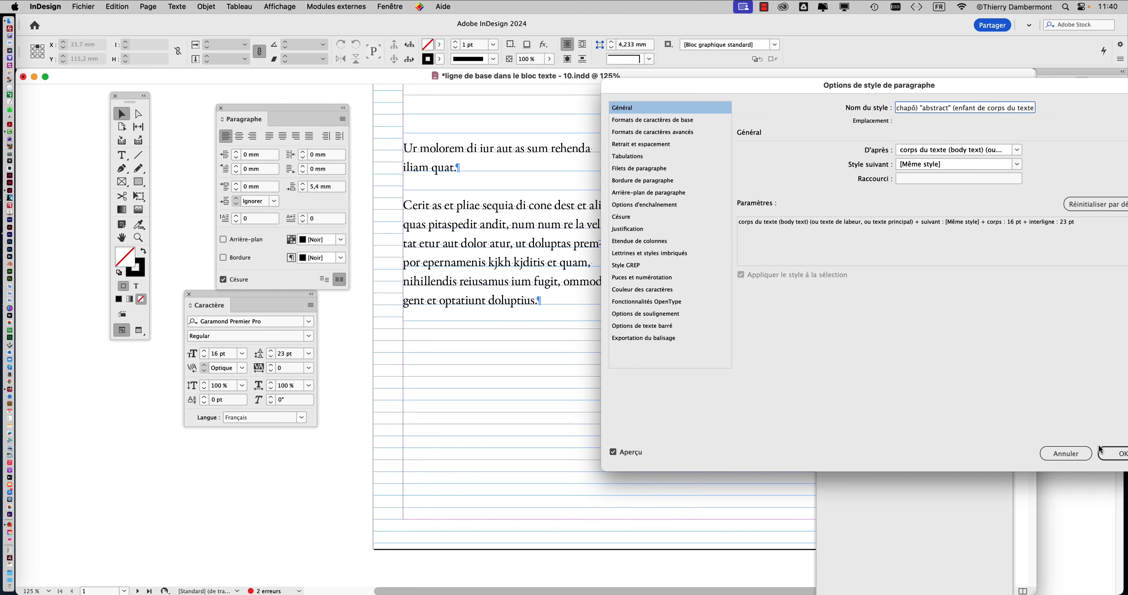
click(1104, 454)
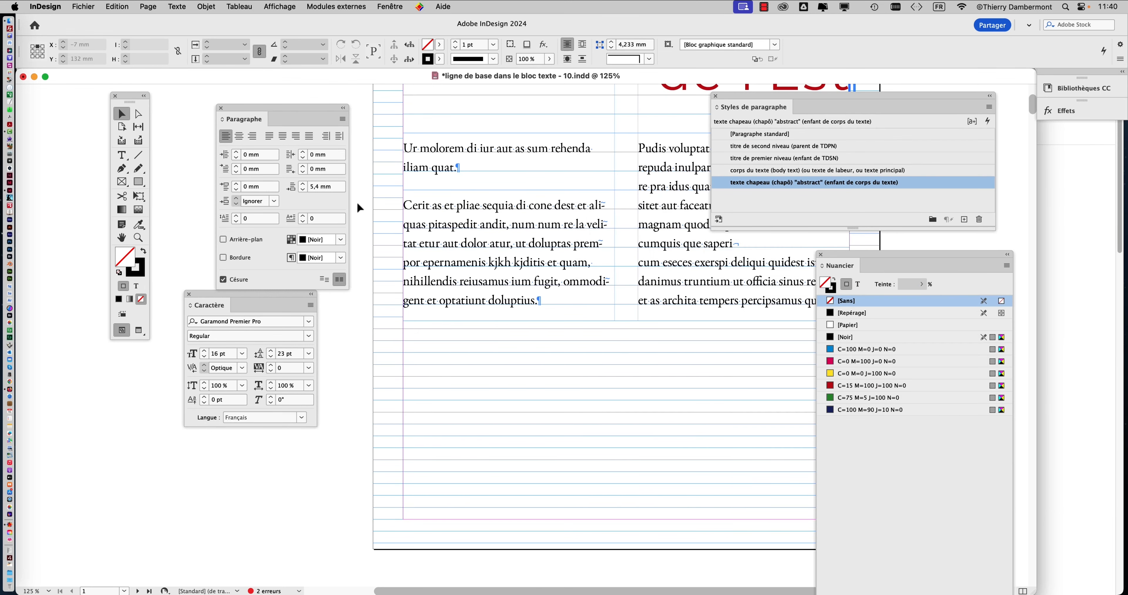
Step: Move the floating paragraph and style panels off page 1 and examine its body text's letterforms up close
key(super+minus)
key(super+minus)
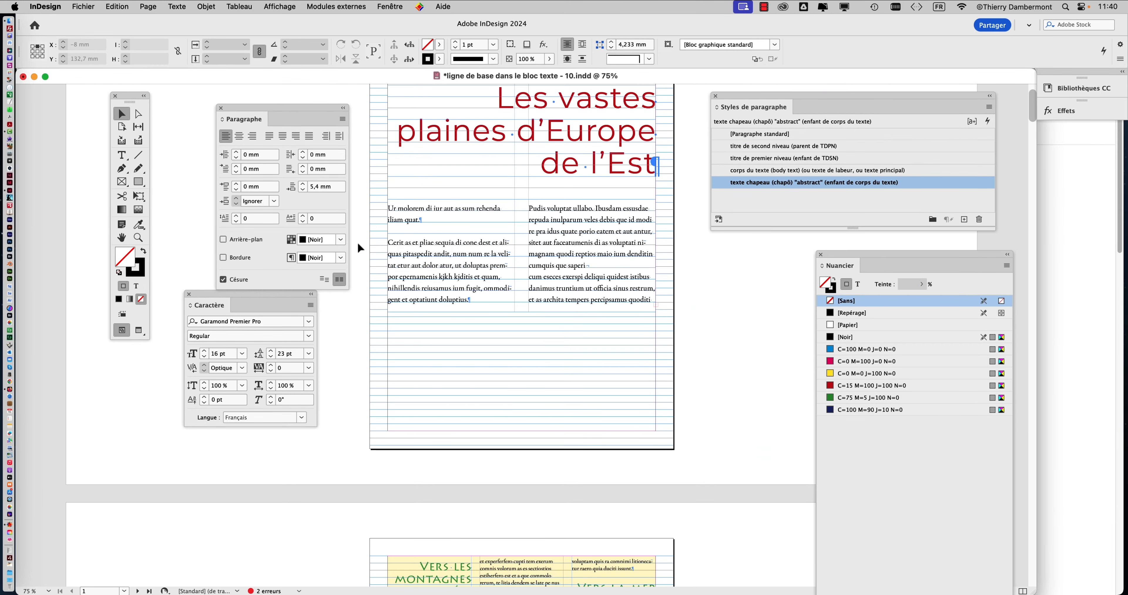
key(super+equal)
key(super+equal)
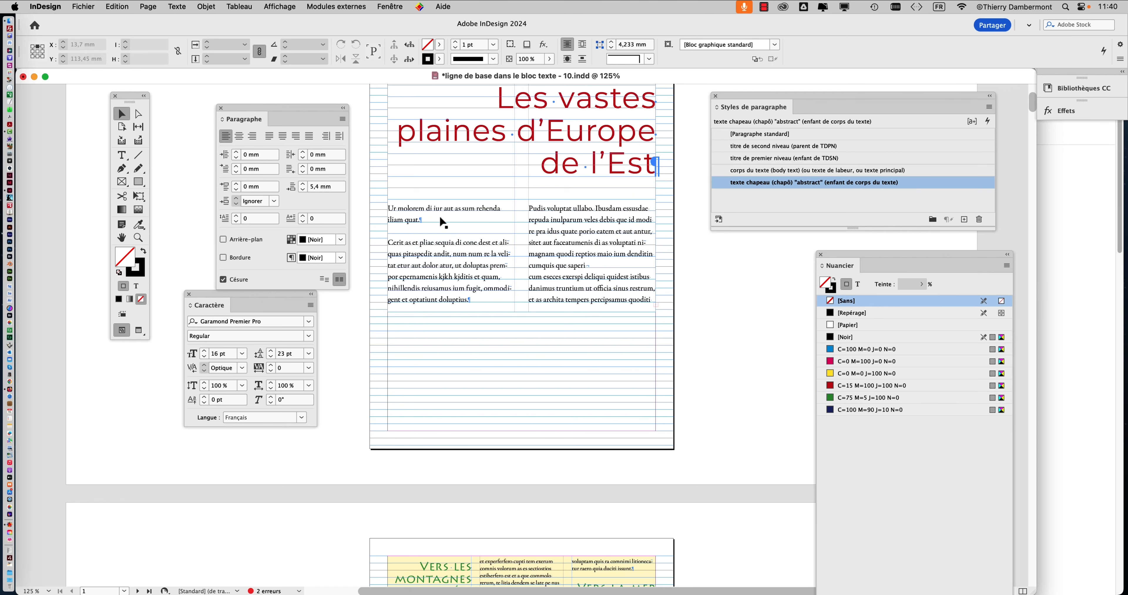
drag(287, 110, 253, 102)
drag(768, 101, 874, 98)
key(super+equal)
key(super+equal)
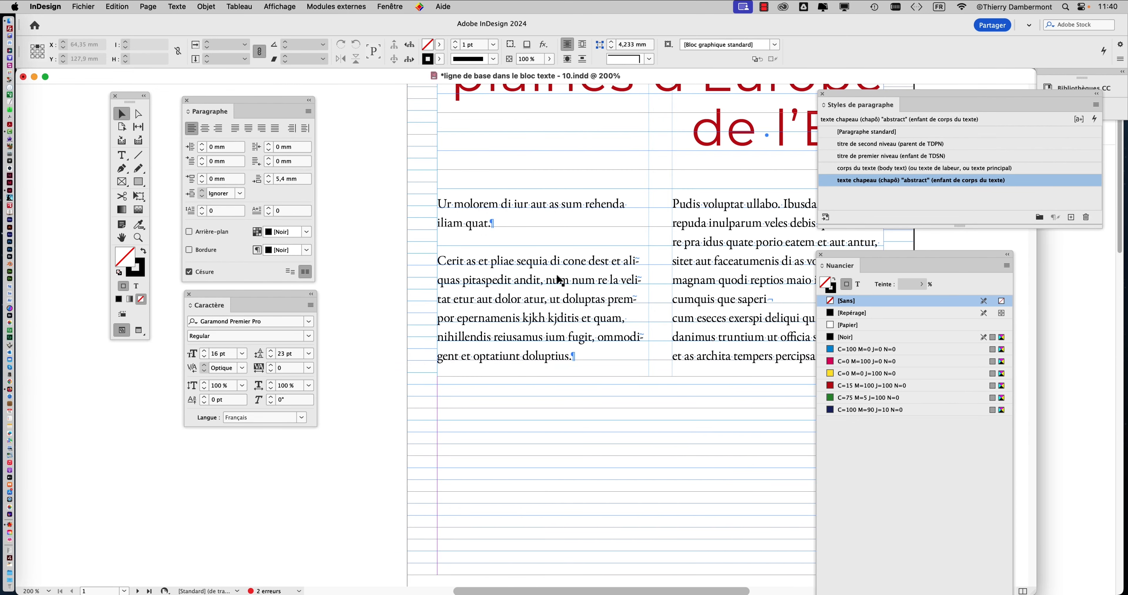
key(super+equal)
key(super+equal)
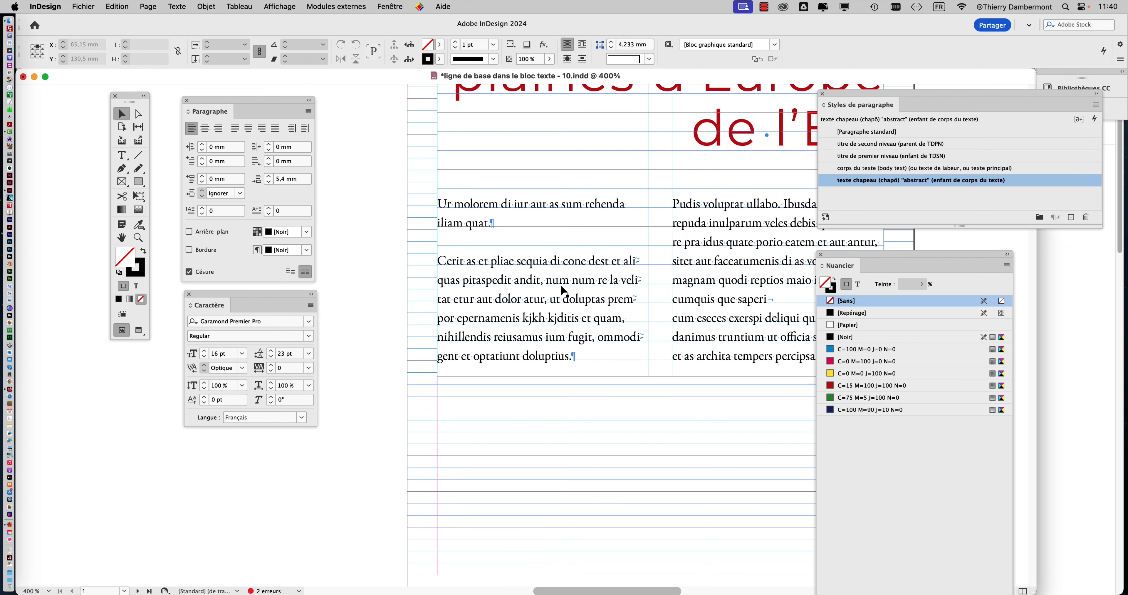
click(388, 302)
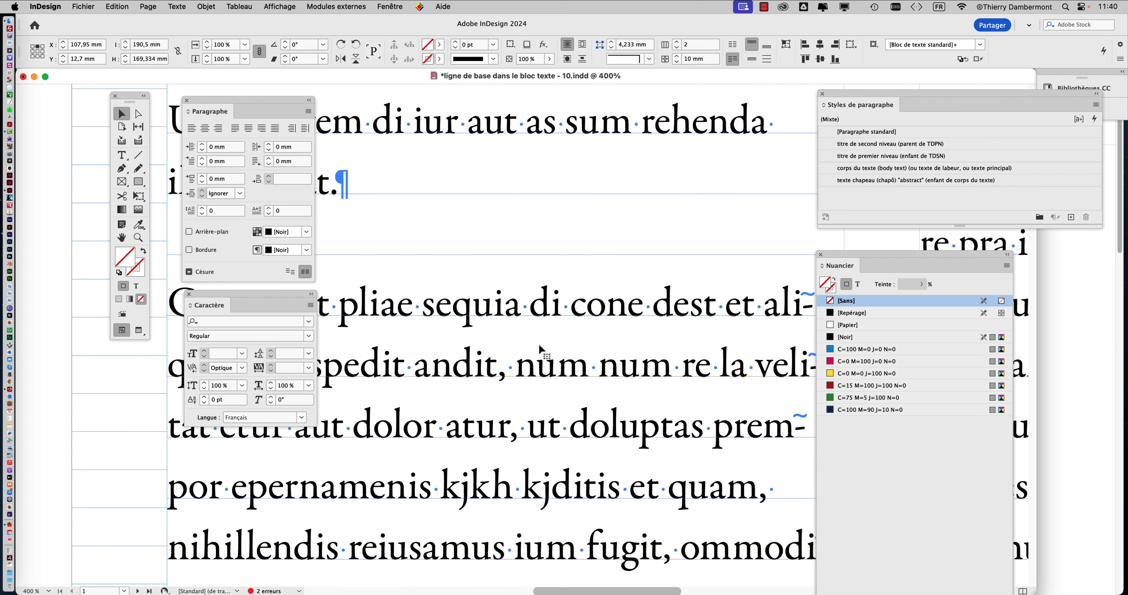
scroll(527, 336, up, 3)
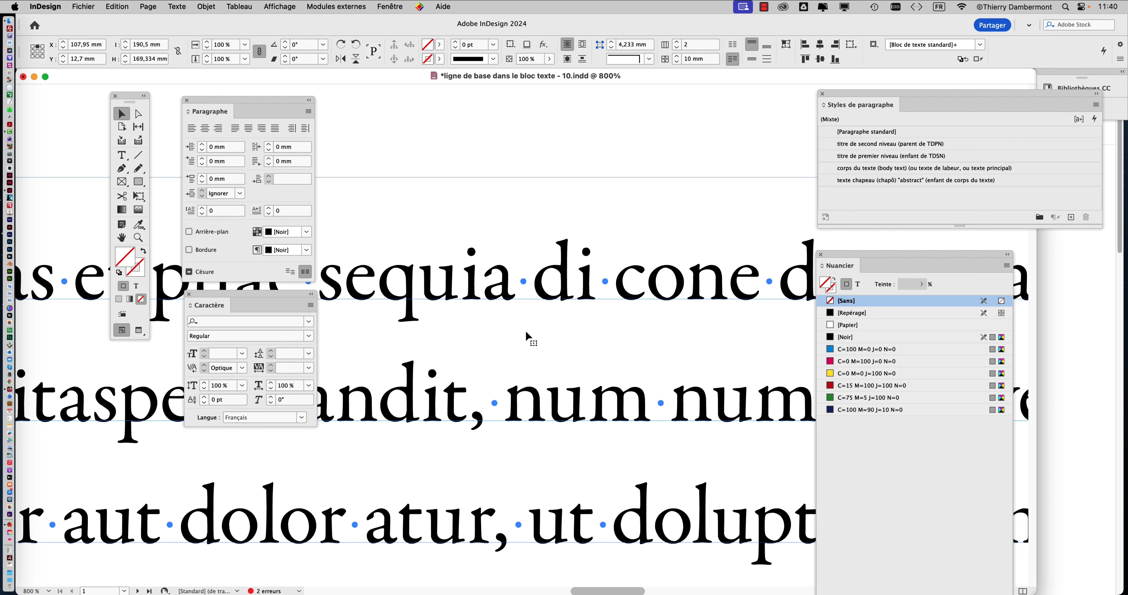